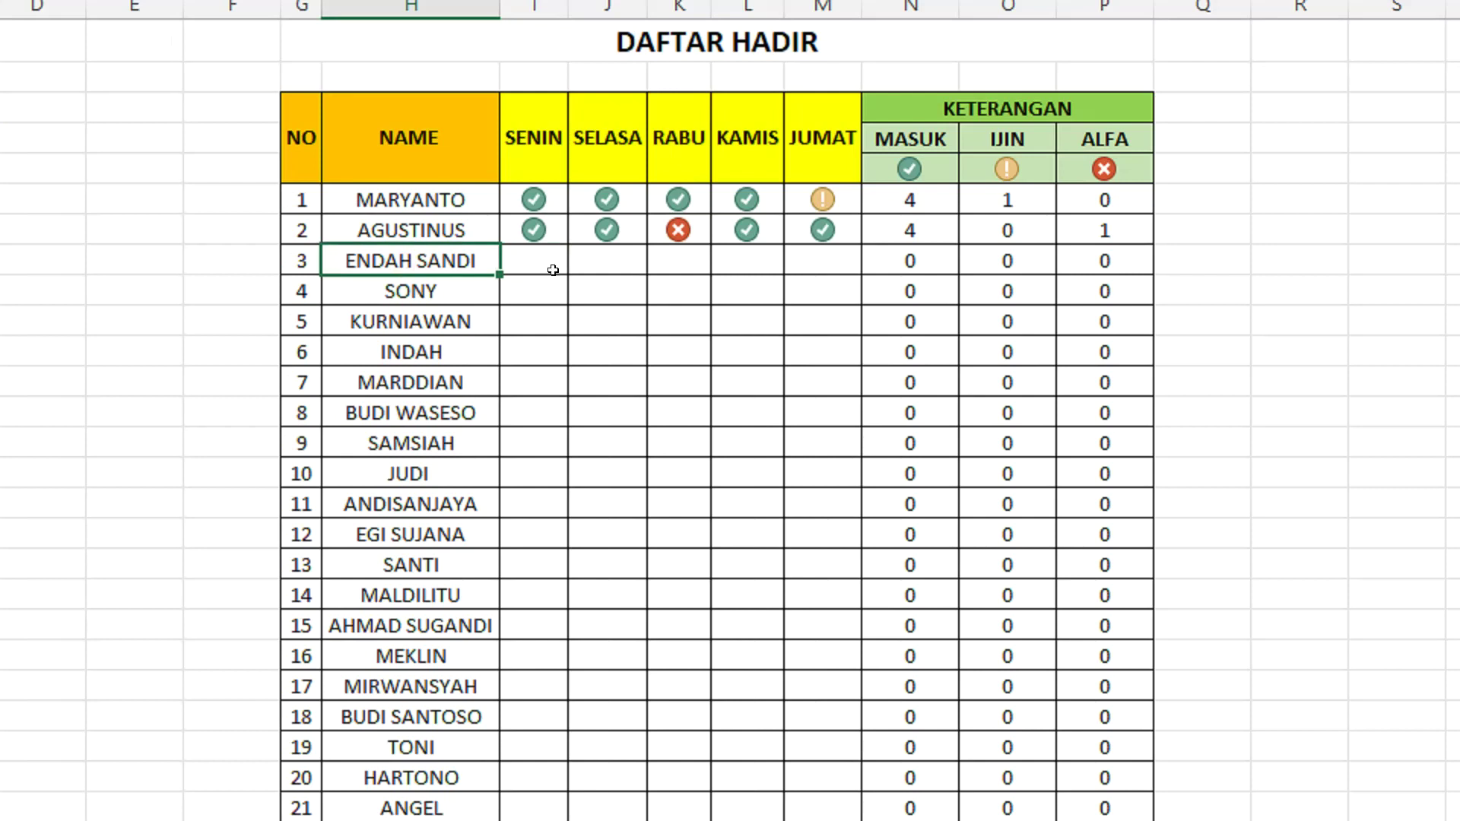
{"action": "left_click", "coordinate": [550, 261]}
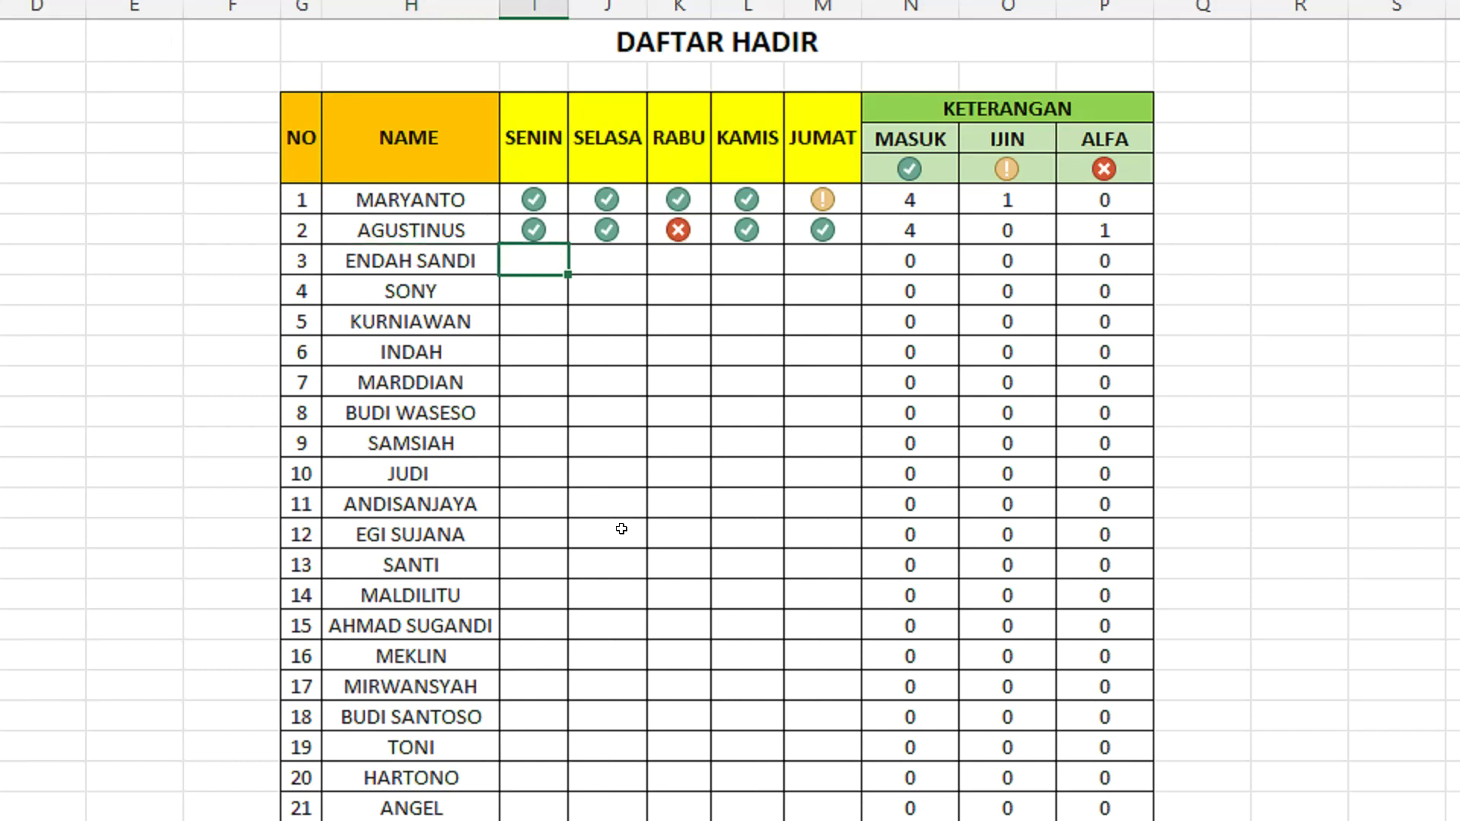
{"action": "type", "text": "0"}
{"action": "key", "text": "Return"}
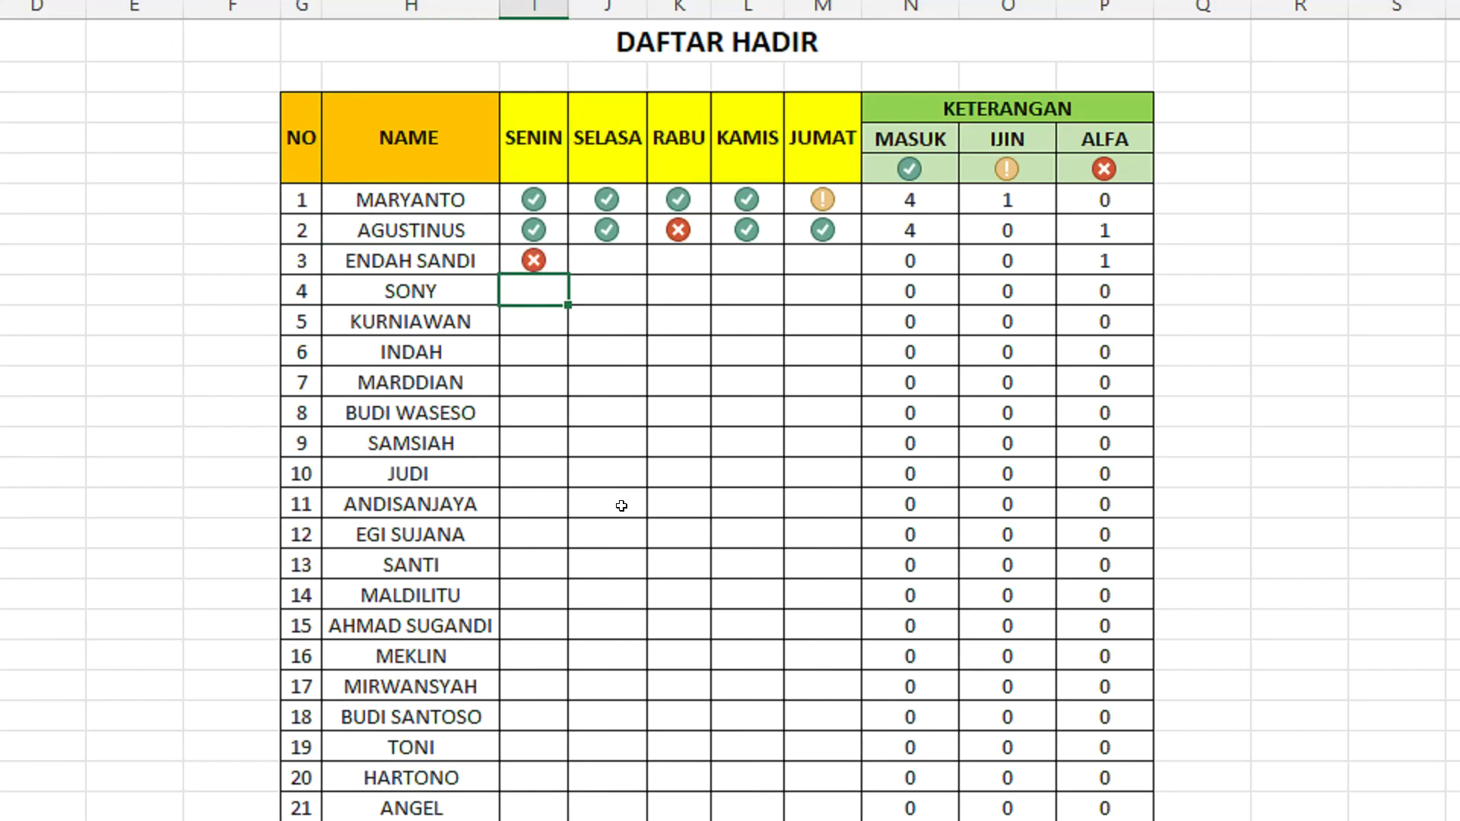
{"action": "left_click", "coordinate": [1084, 260]}
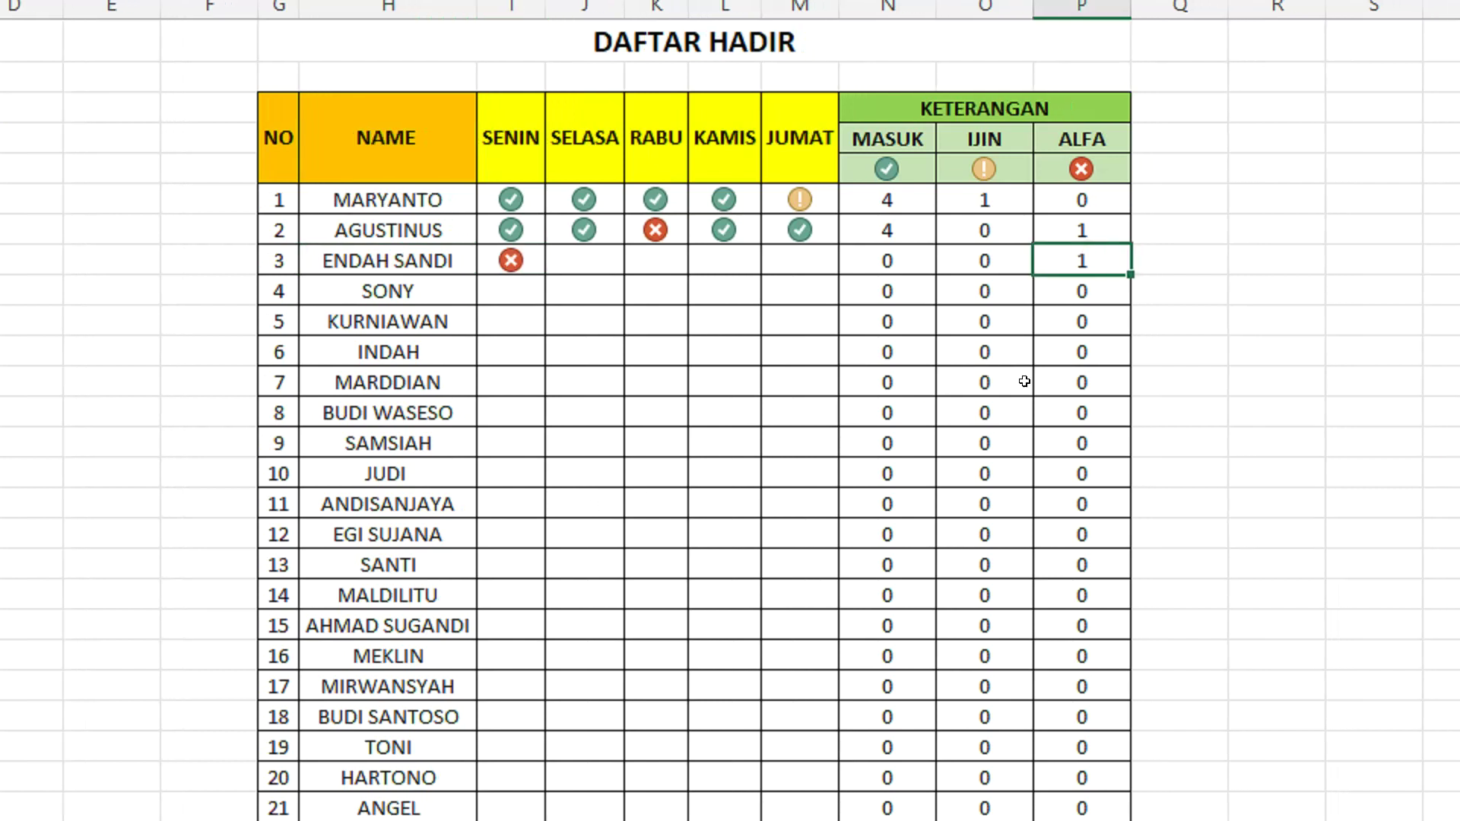
{"action": "left_click", "coordinate": [587, 270]}
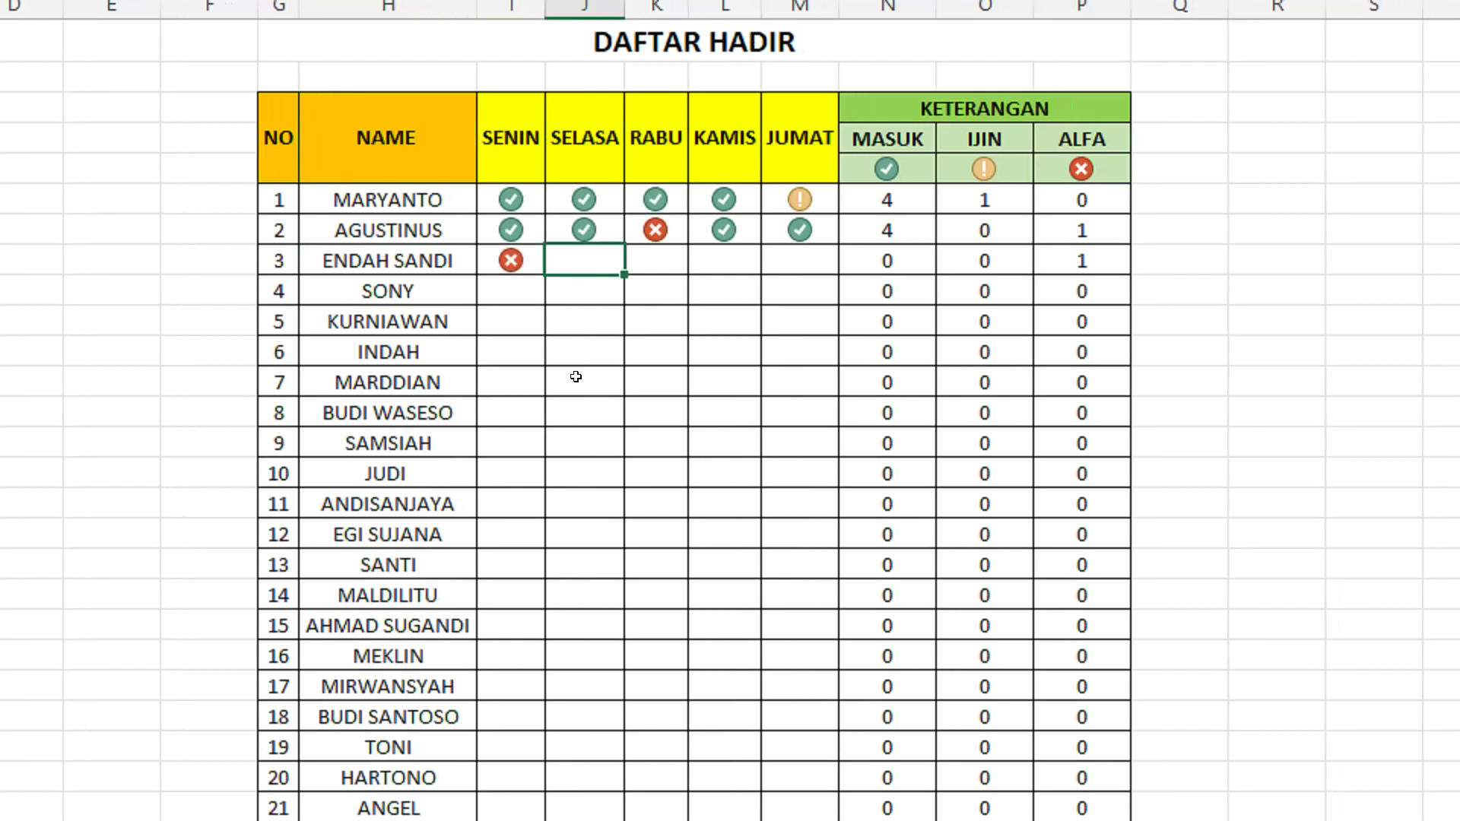
{"action": "type", "text": "2"}
{"action": "key", "text": "Tab"}
{"action": "type", "text": "2"}
{"action": "key", "text": "Tab"}
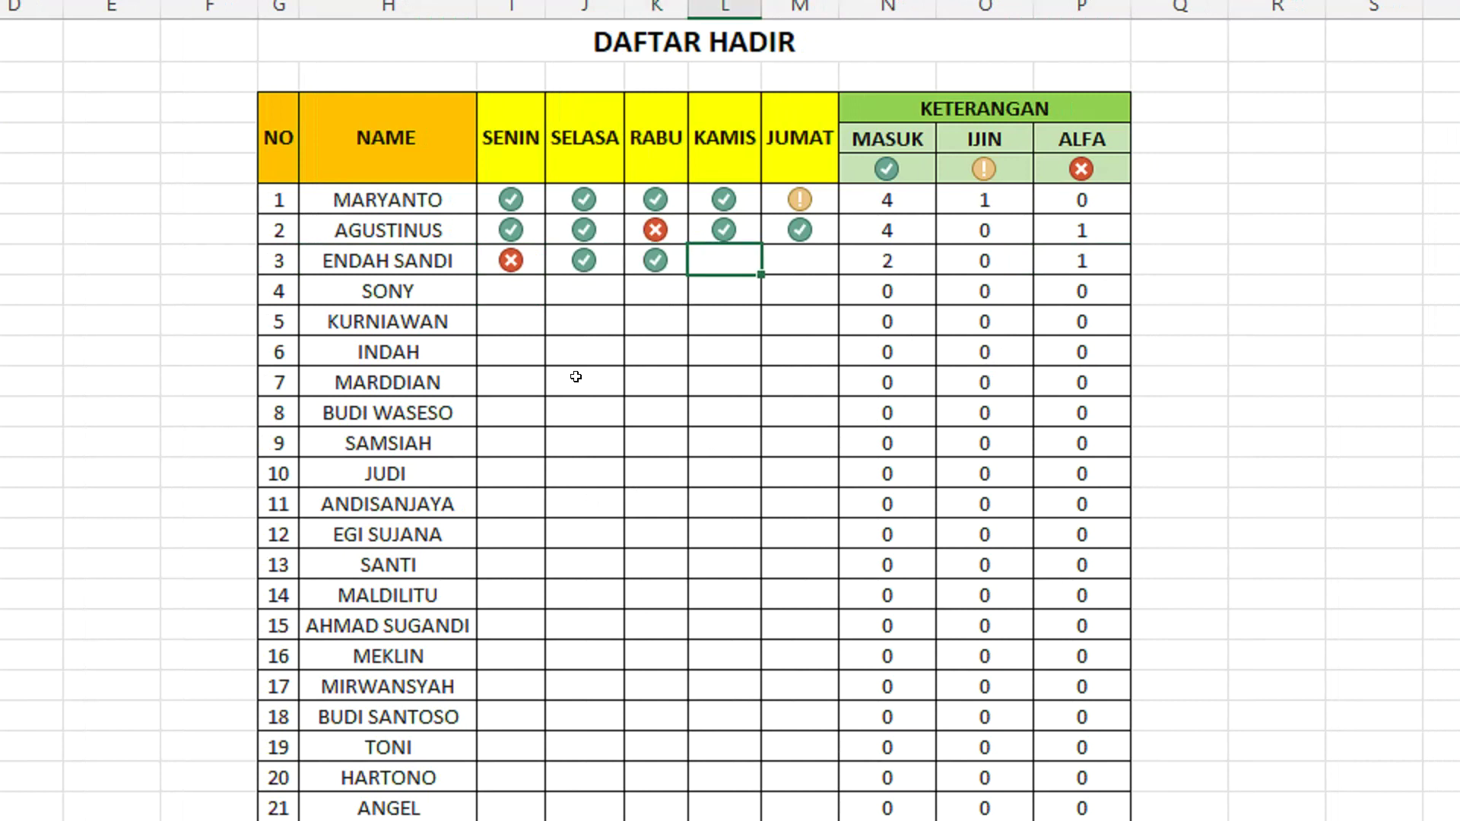
{"action": "type", "text": "2"}
{"action": "key", "text": "Tab"}
{"action": "type", "text": "2"}
{"action": "key", "text": "Tab"}
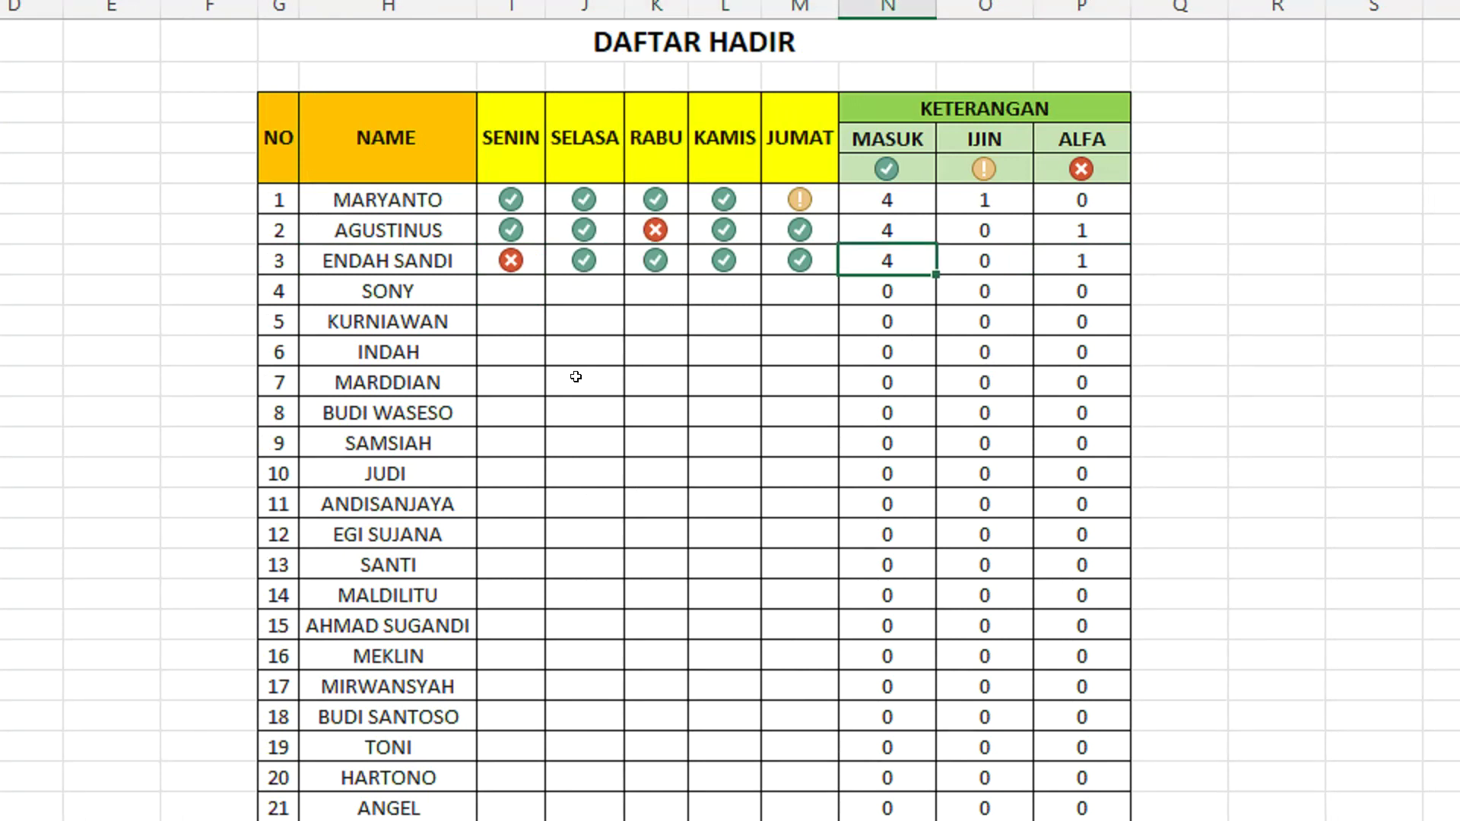
Step: Enter 2 in SONY's SENIN, SELASA, RABU and KAMIS cells
{"action": "key", "text": "Down"}
{"action": "key", "text": "Left"}
{"action": "key", "text": "Left"}
{"action": "key", "text": "Left"}
{"action": "key", "text": "Left"}
{"action": "key", "text": "Left"}
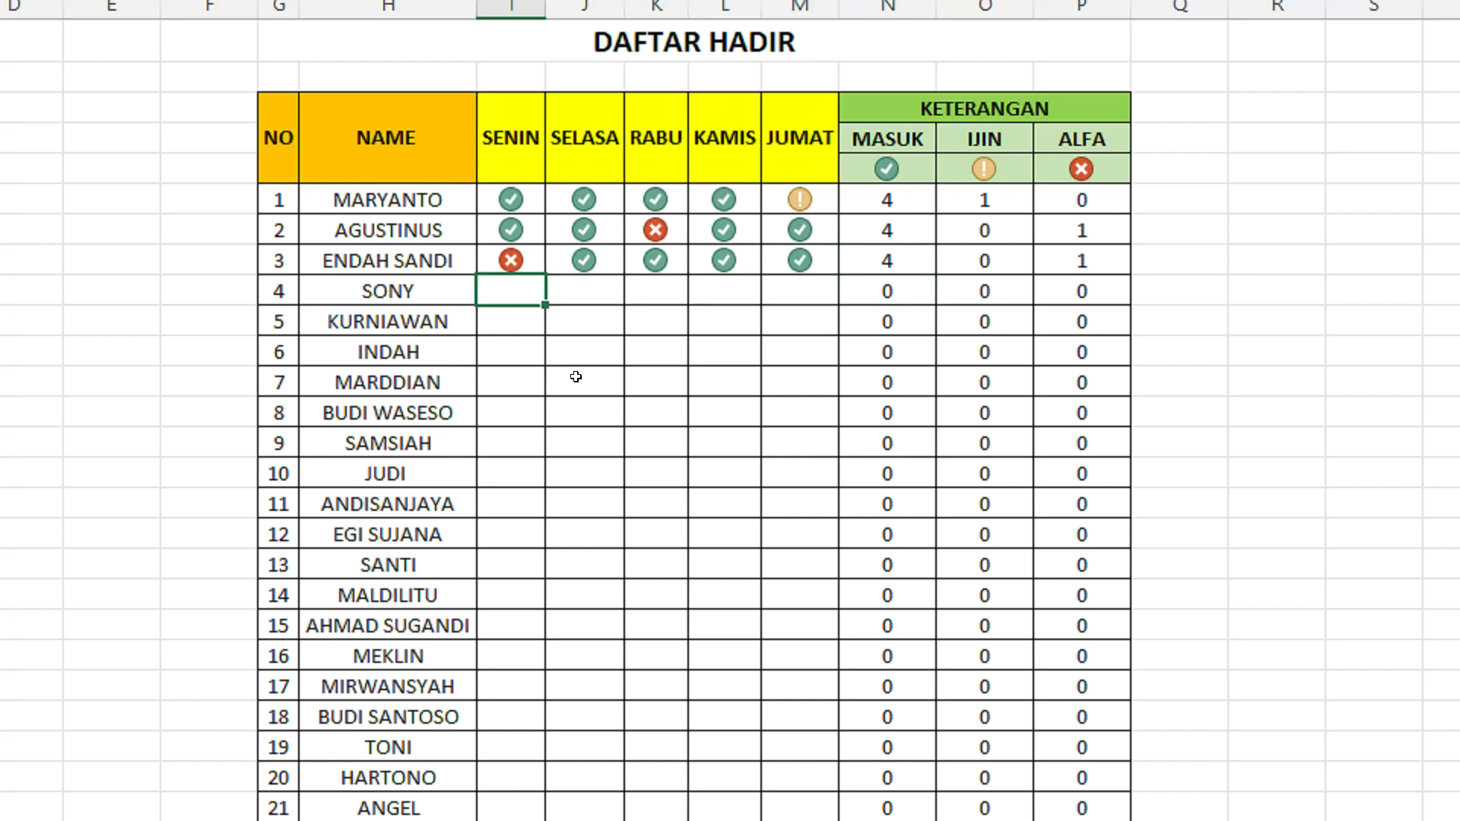
{"action": "type", "text": "2"}
{"action": "key", "text": "Tab"}
{"action": "type", "text": "2"}
{"action": "key", "text": "Tab"}
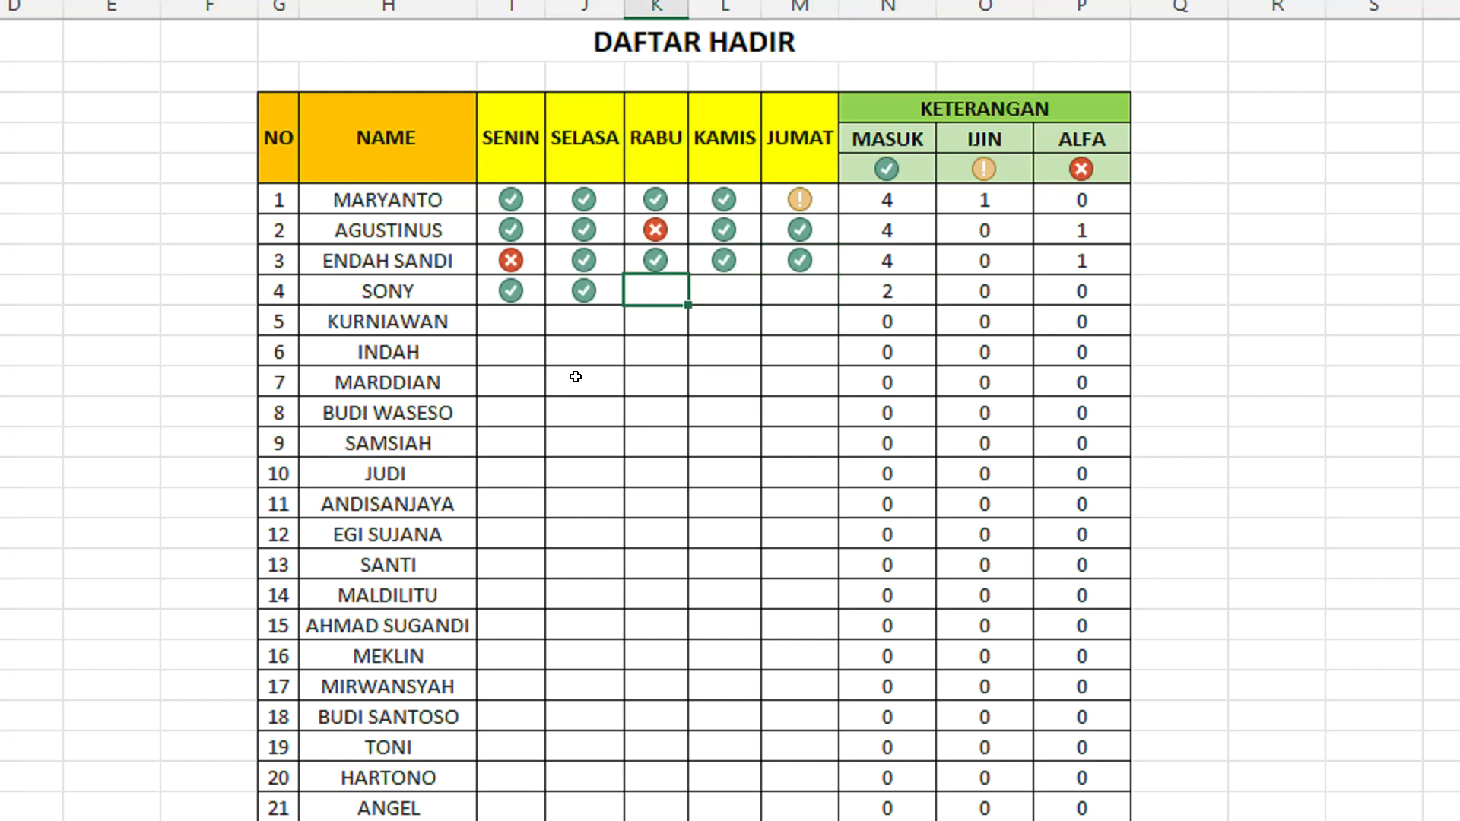
{"action": "type", "text": "2"}
{"action": "key", "text": "Tab"}
{"action": "type", "text": "2"}
{"action": "key", "text": "Tab"}
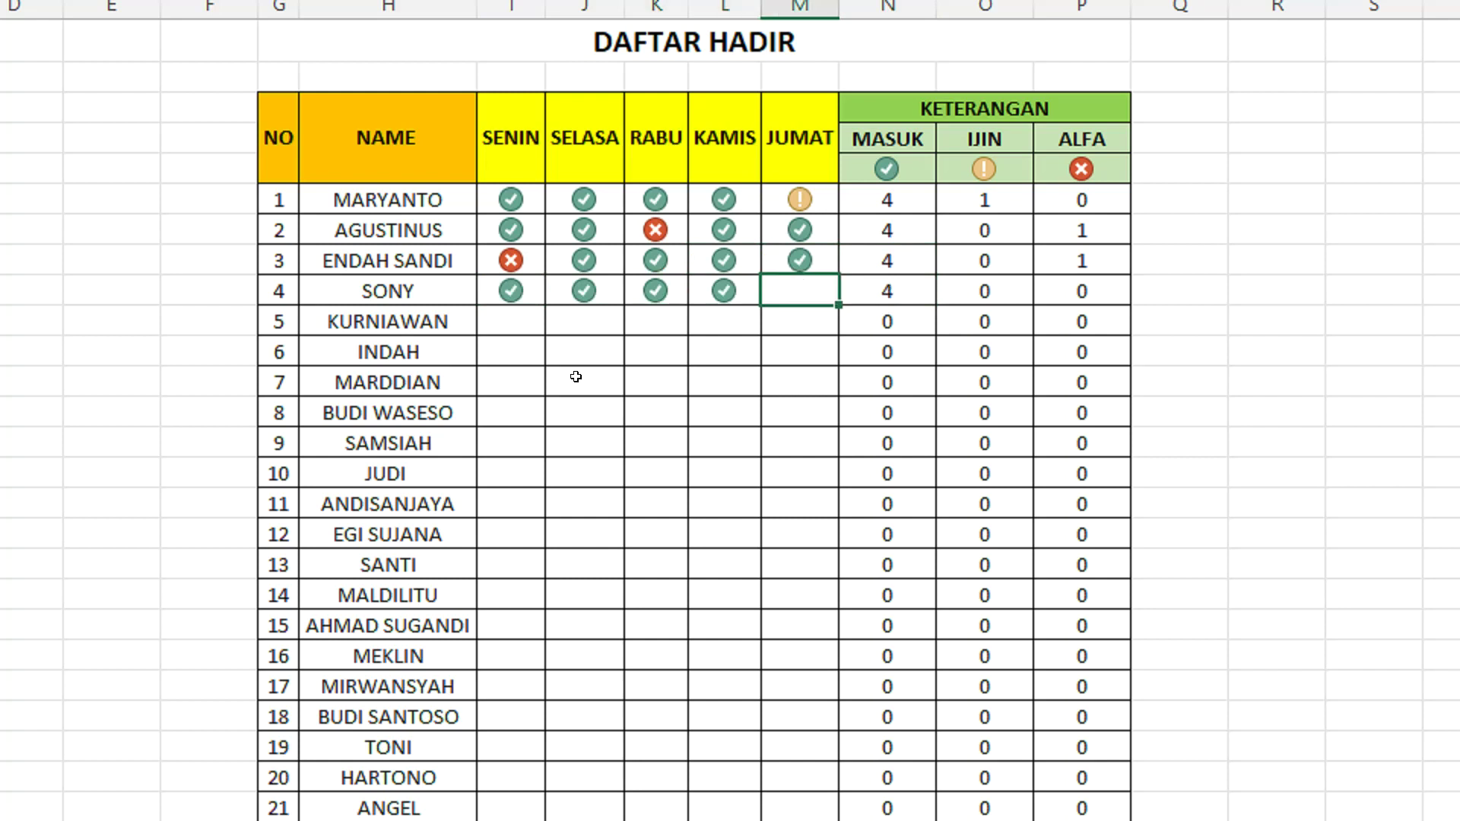
{"action": "key", "text": "Tab"}
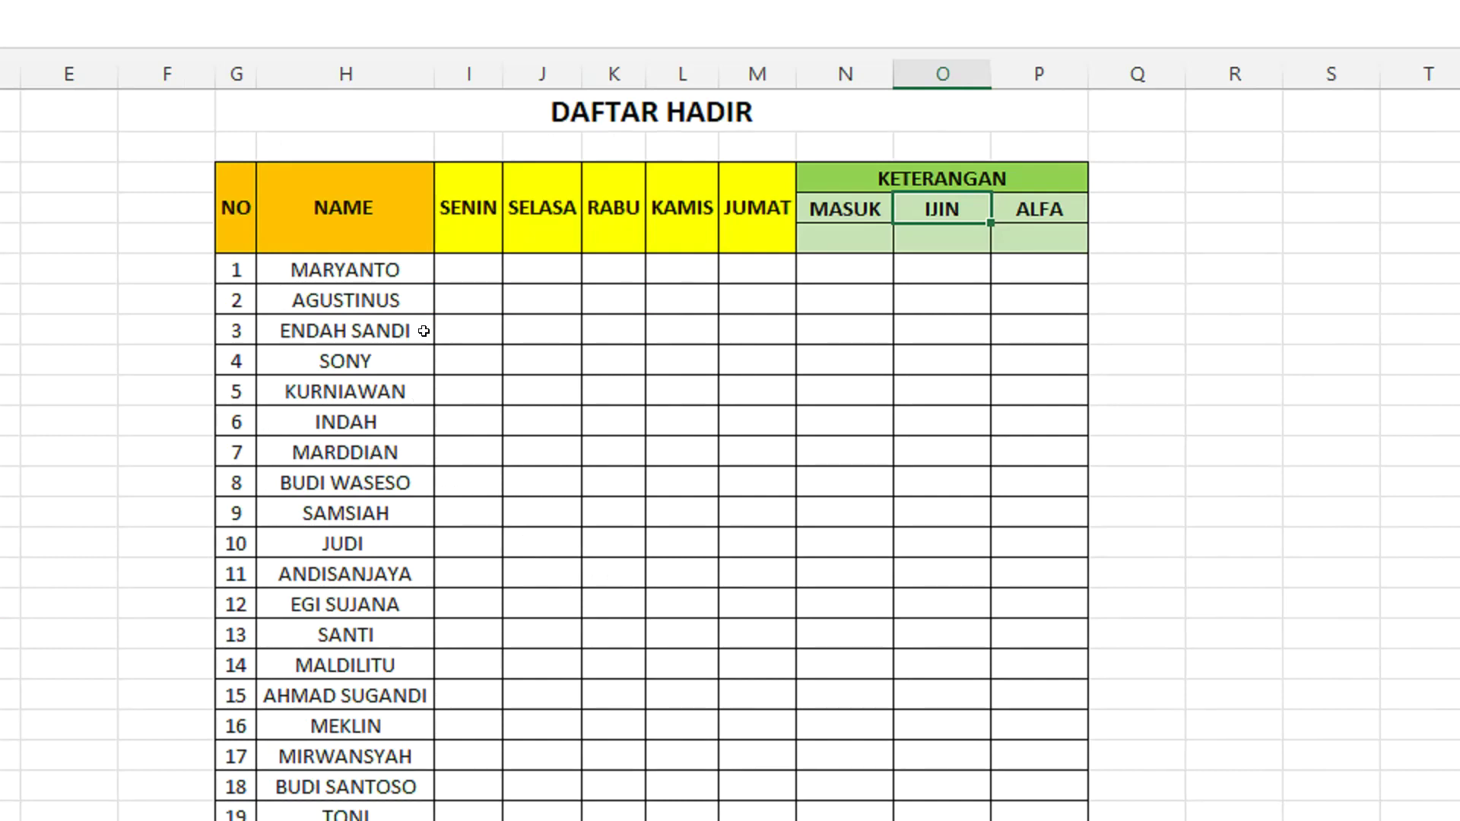
{"action": "left_click", "coordinate": [360, 215]}
{"action": "left_click", "coordinate": [457, 213]}
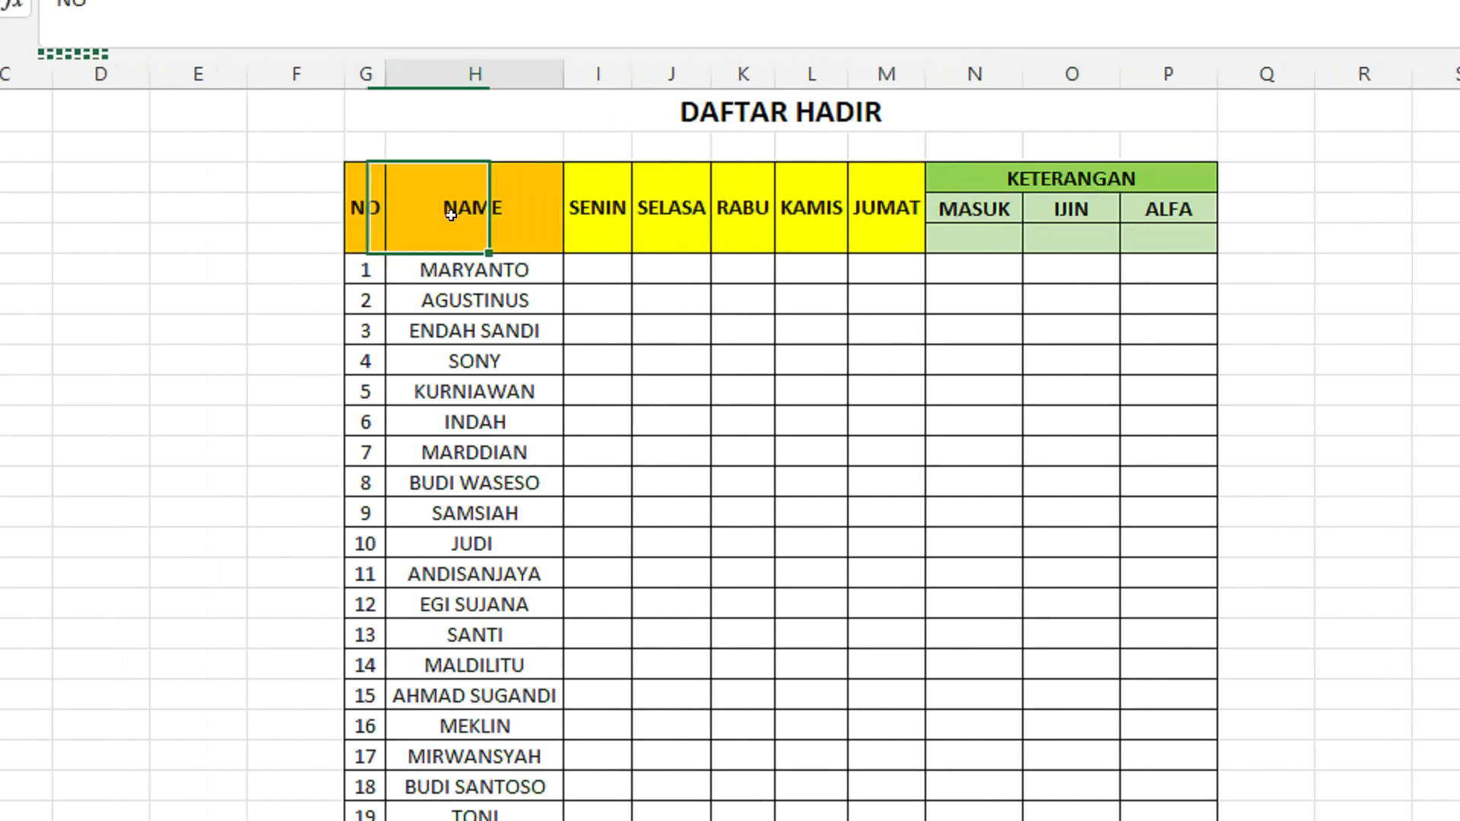
{"action": "left_click_drag", "start_coordinate": [605, 213], "coordinate": [889, 226]}
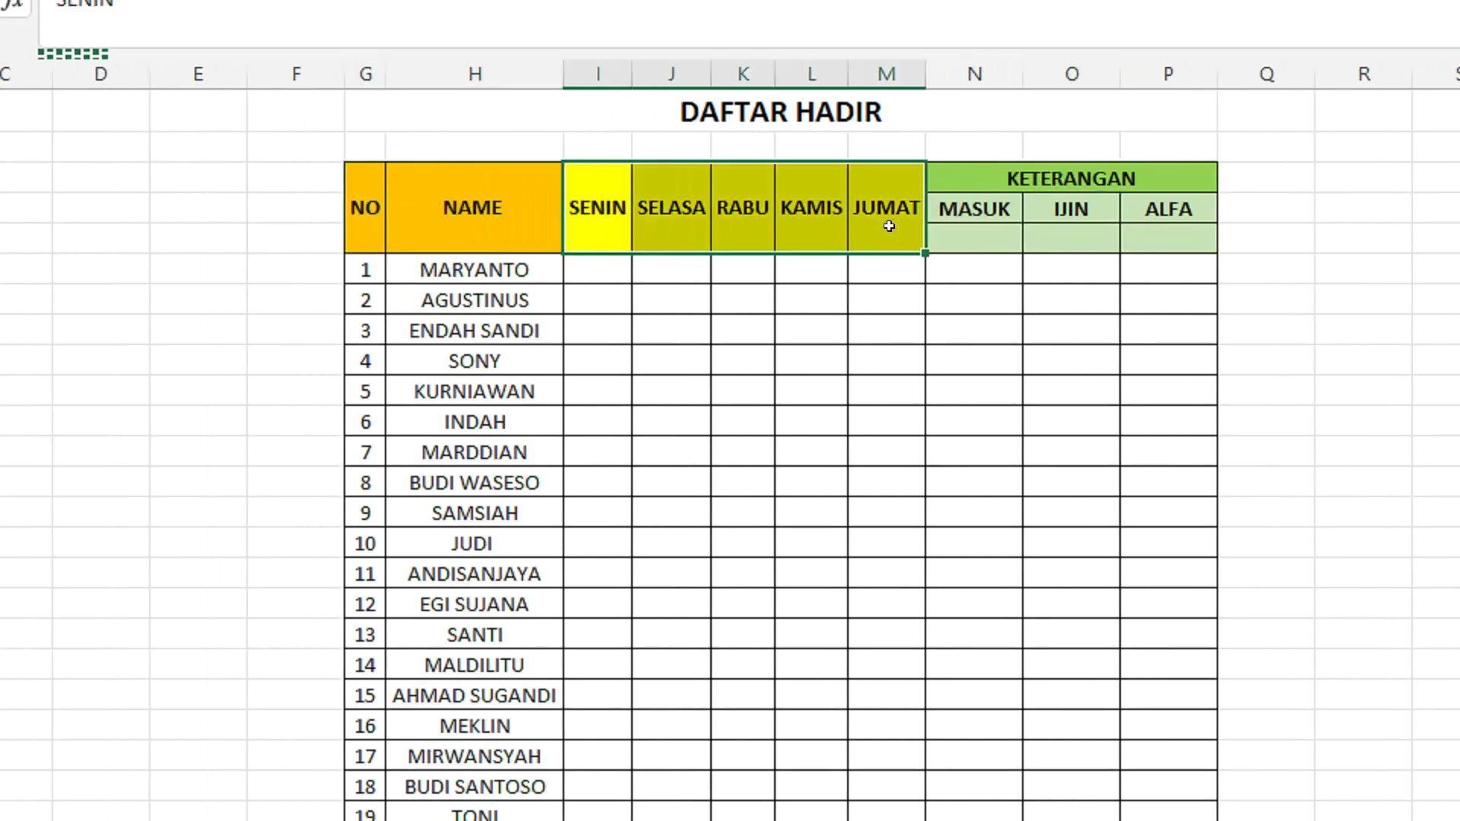
{"action": "left_click", "coordinate": [901, 235]}
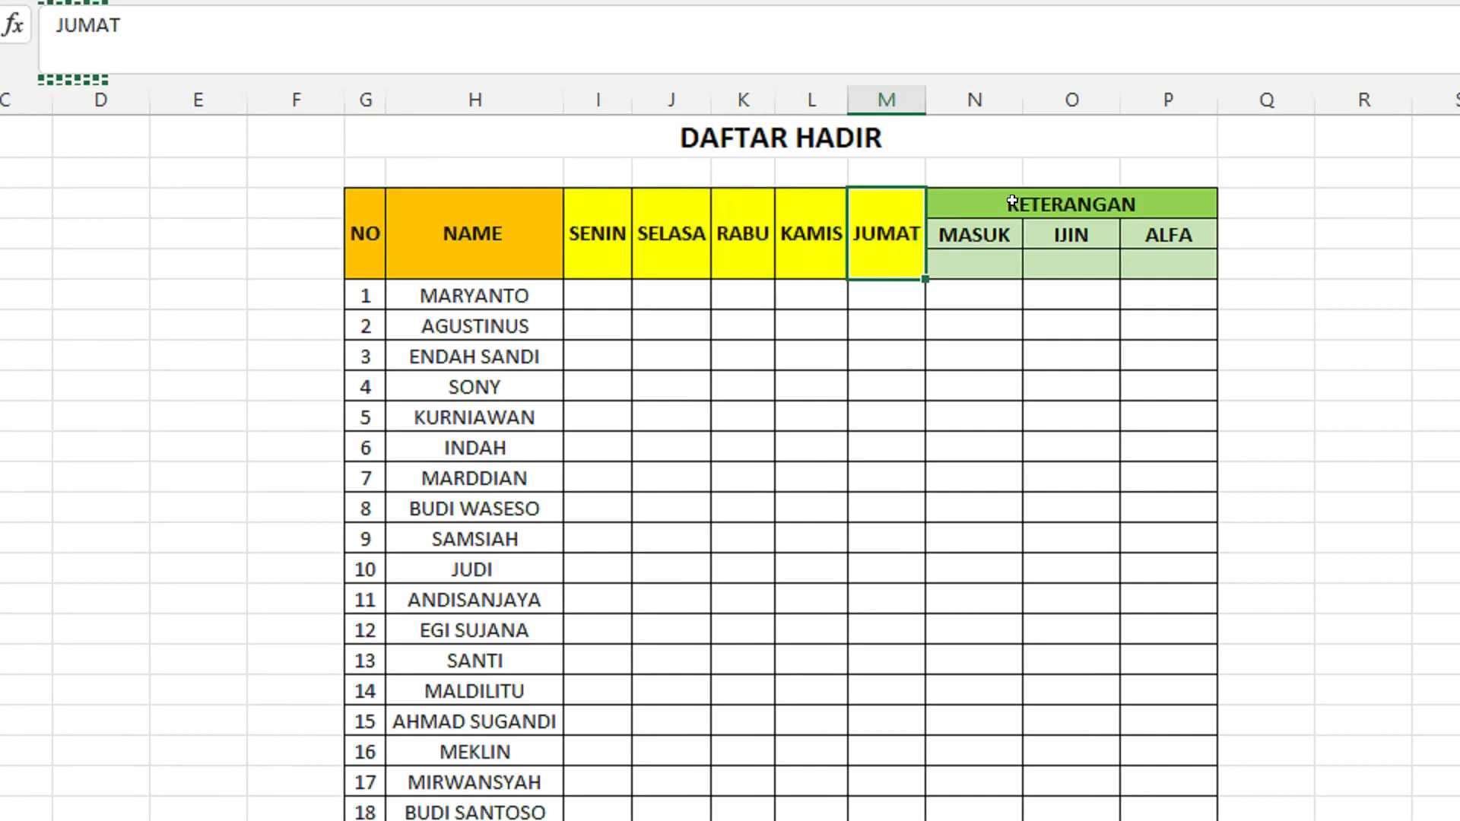
{"action": "left_click_drag", "start_coordinate": [1012, 201], "coordinate": [1011, 258]}
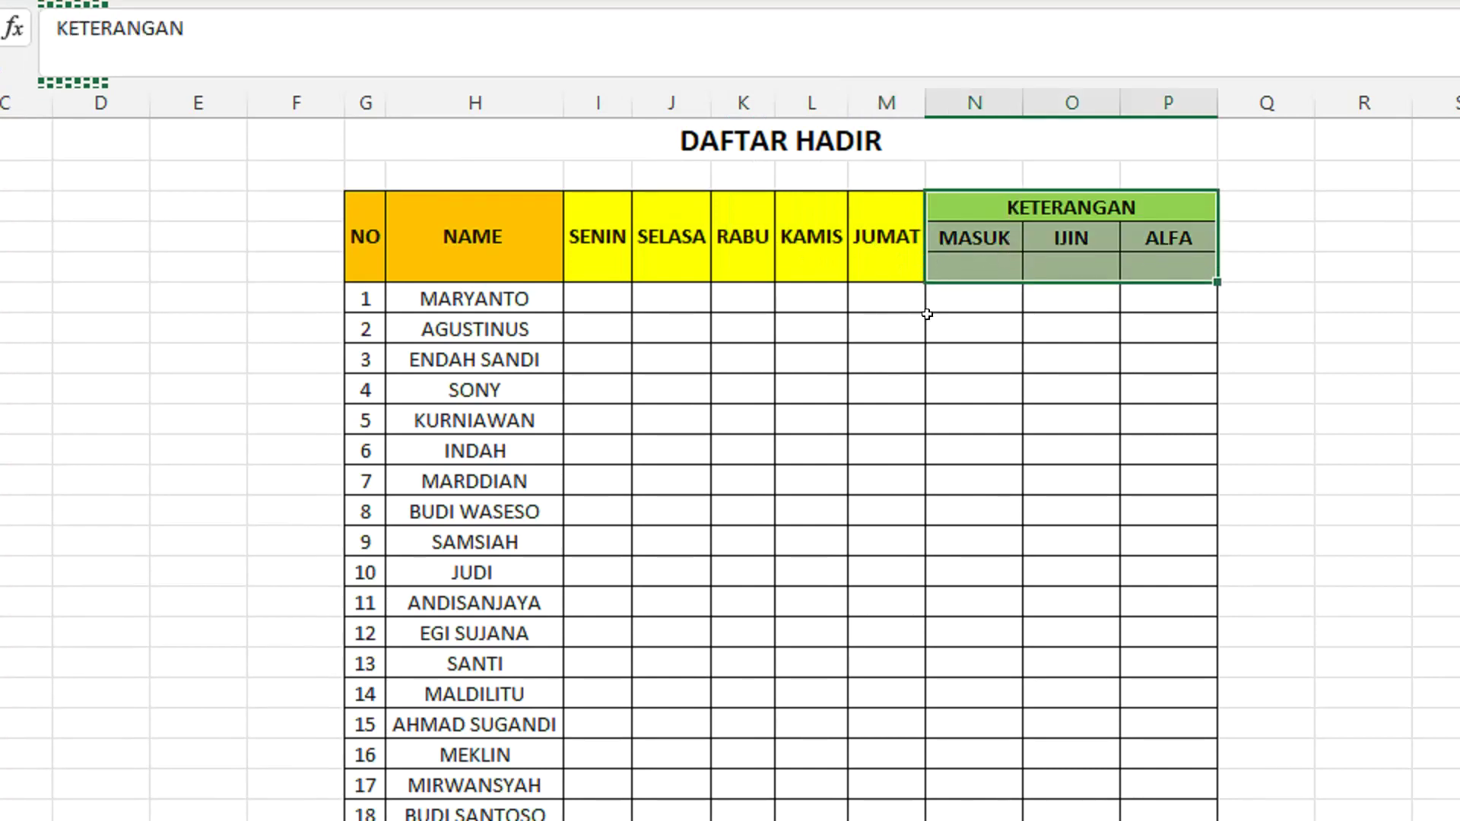
{"action": "left_click", "coordinate": [975, 238]}
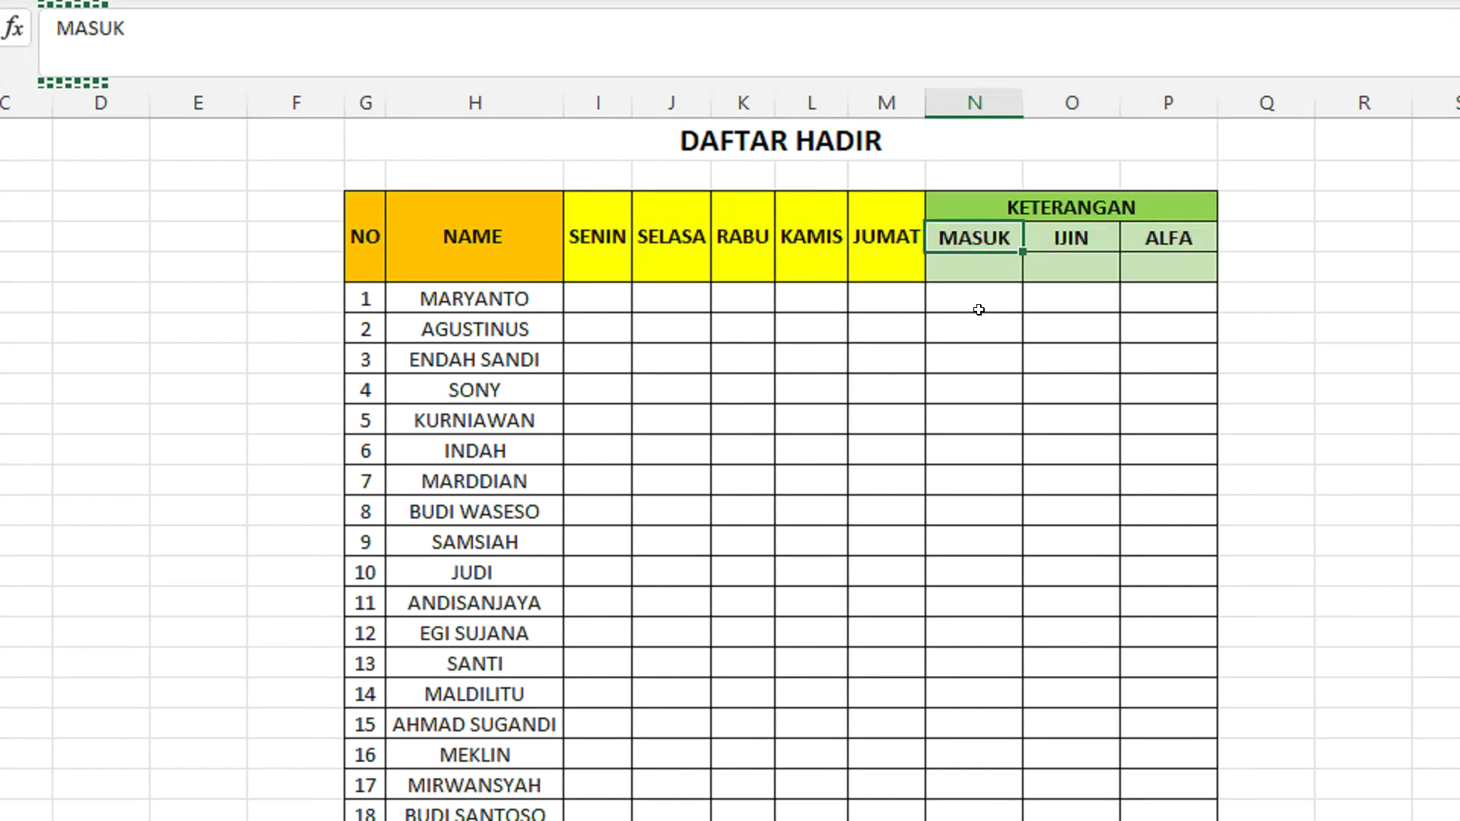
{"action": "left_click", "coordinate": [1076, 237]}
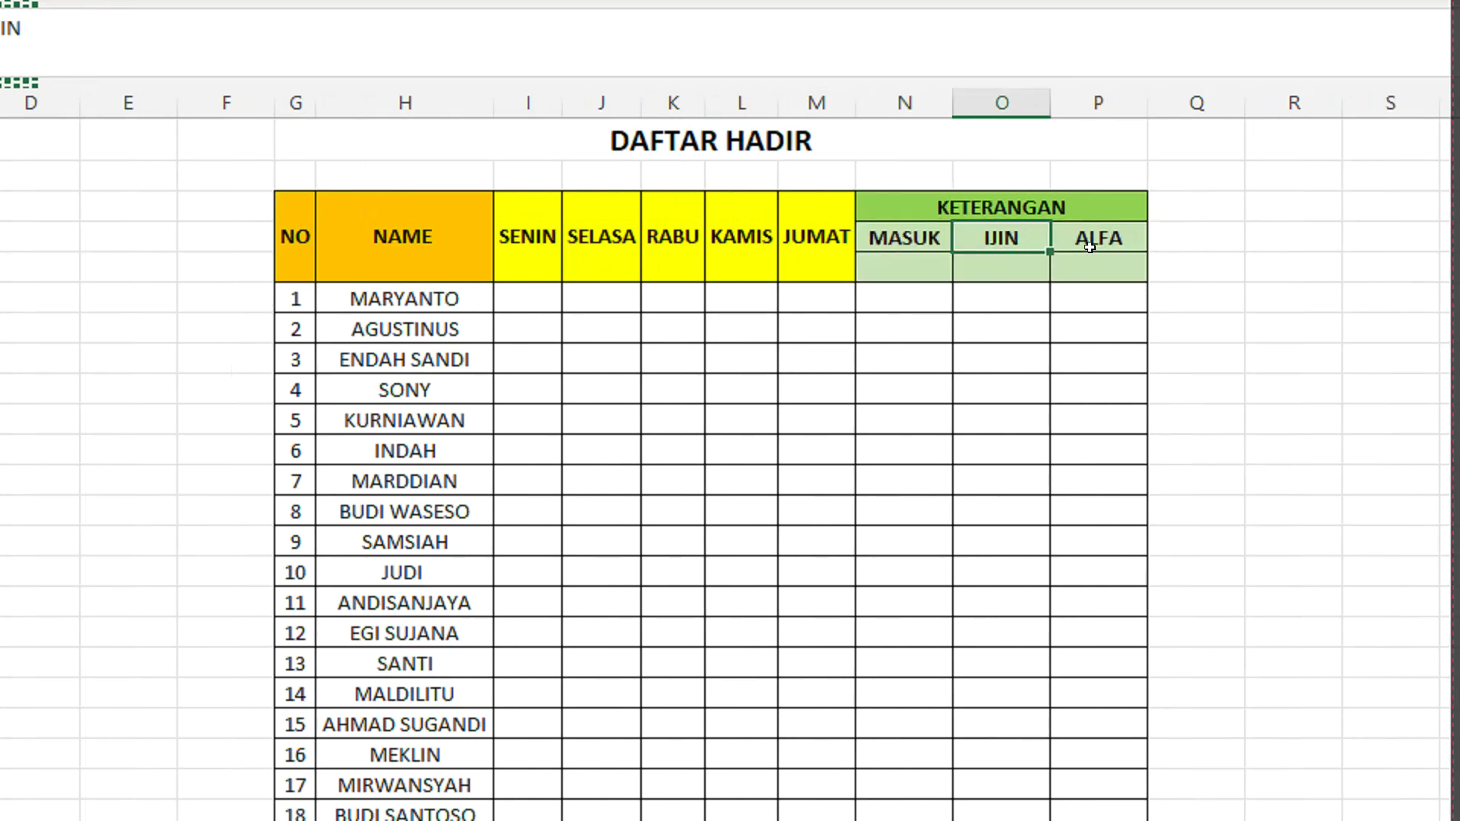
{"action": "left_click", "coordinate": [1088, 238]}
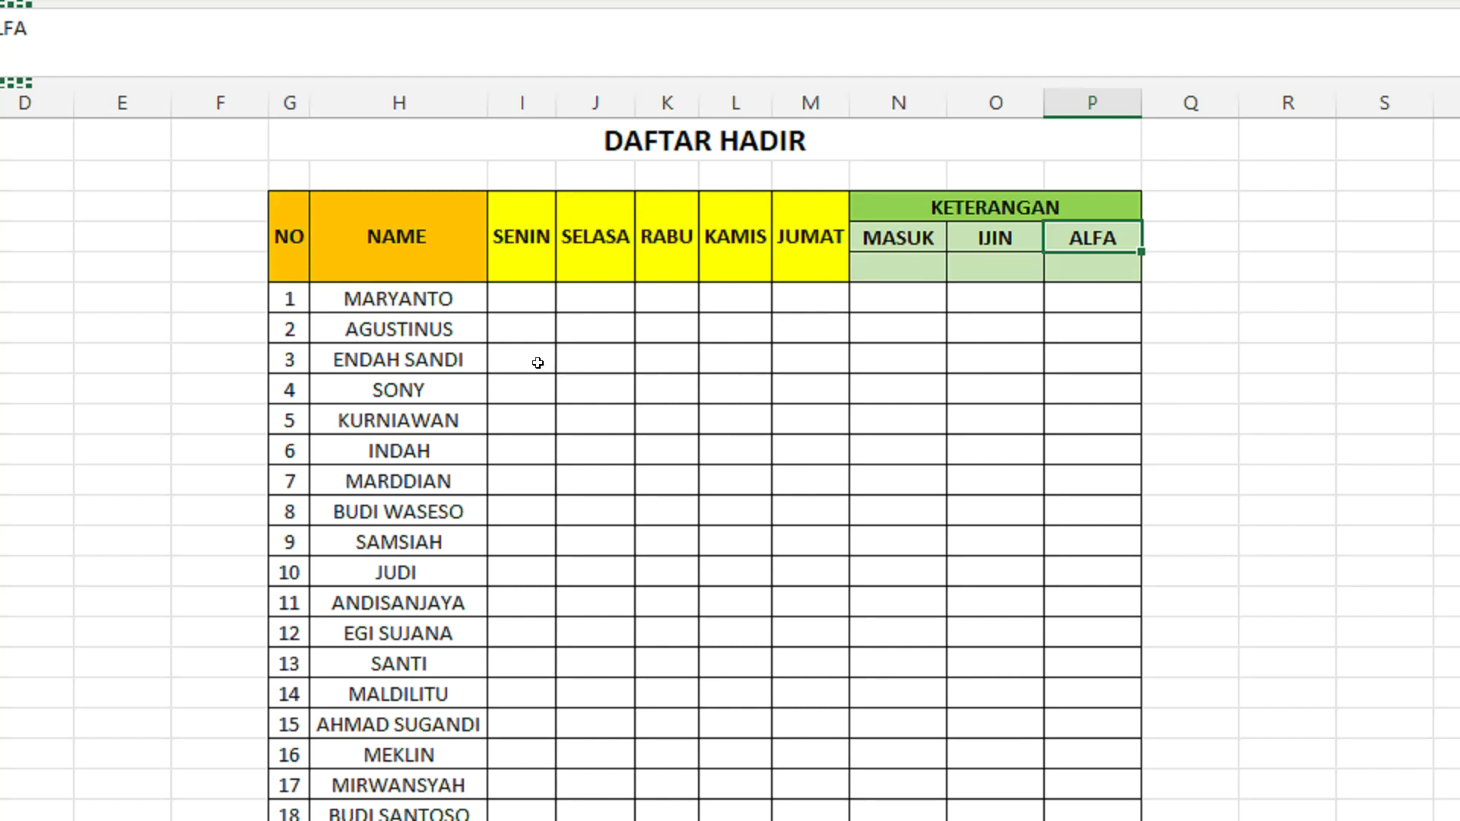
Step: Indicate the SENIN to JUMAT day columns and the MASUK totals column
{"action": "left_click_drag", "start_coordinate": [527, 288], "coordinate": [522, 491]}
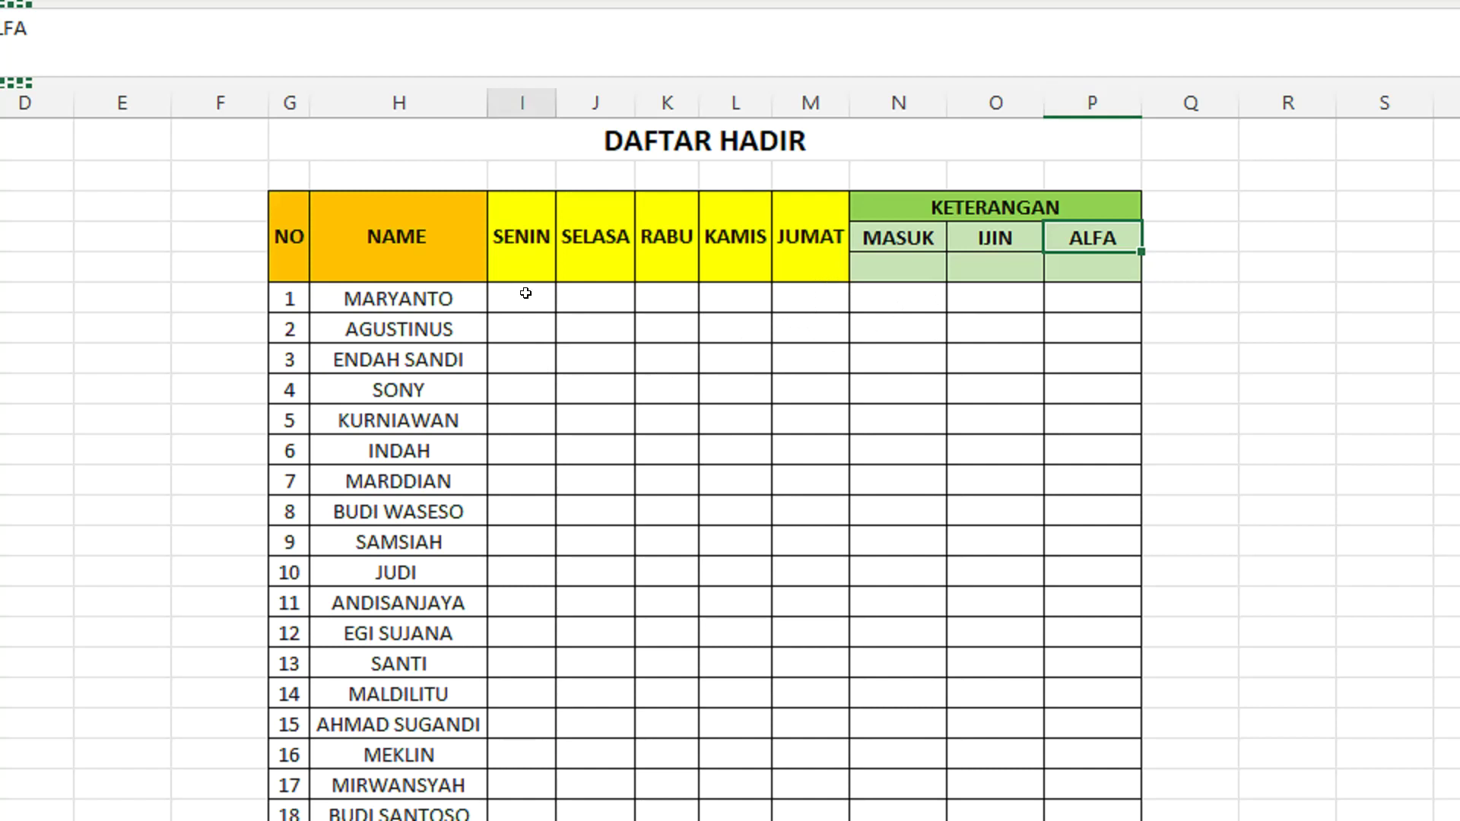
{"action": "left_click_drag", "start_coordinate": [580, 288], "coordinate": [580, 484]}
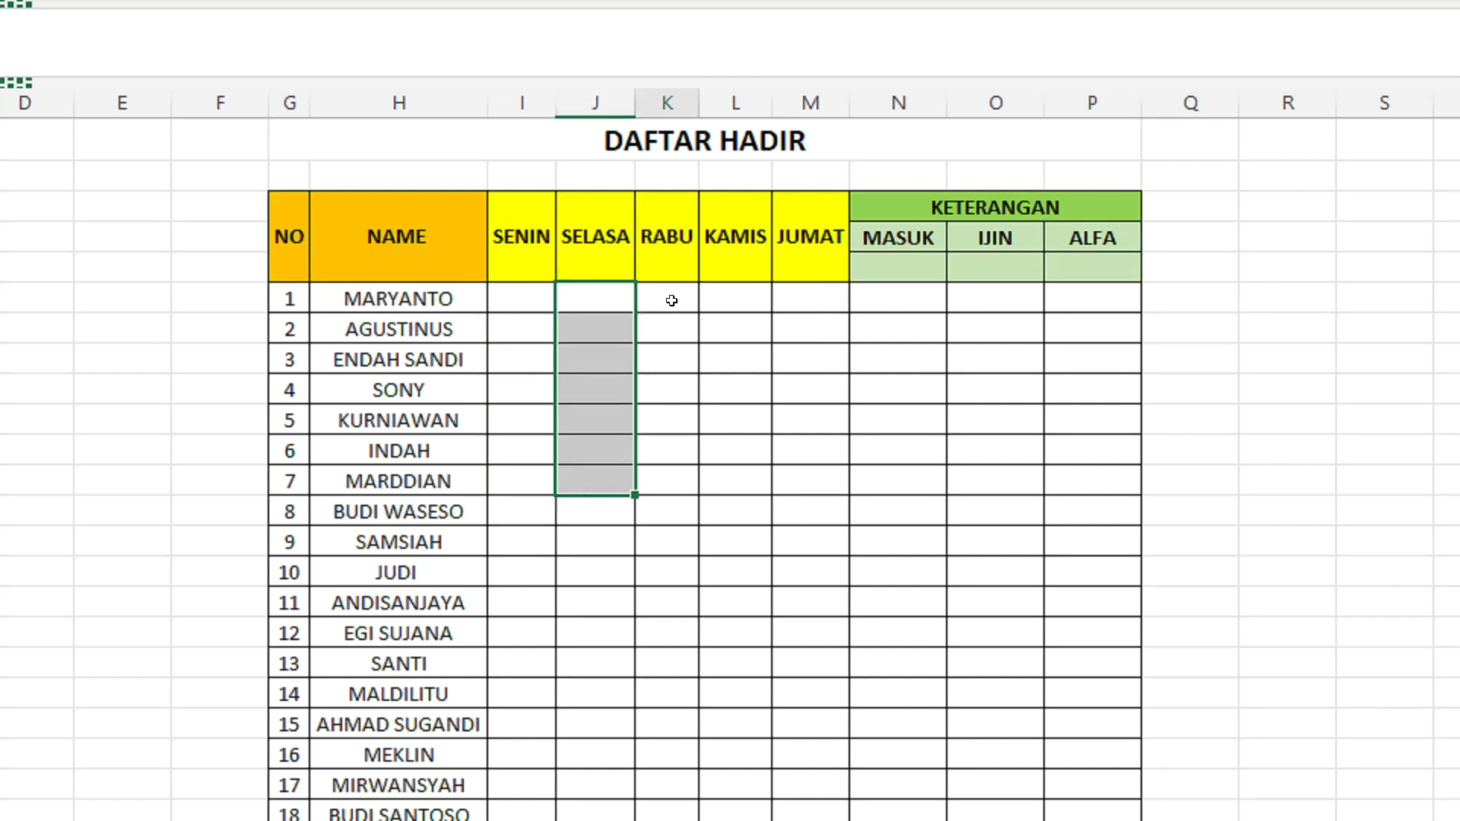
{"action": "left_click_drag", "start_coordinate": [664, 299], "coordinate": [676, 466]}
{"action": "left_click_drag", "start_coordinate": [736, 299], "coordinate": [734, 482]}
{"action": "left_click_drag", "start_coordinate": [789, 296], "coordinate": [799, 411]}
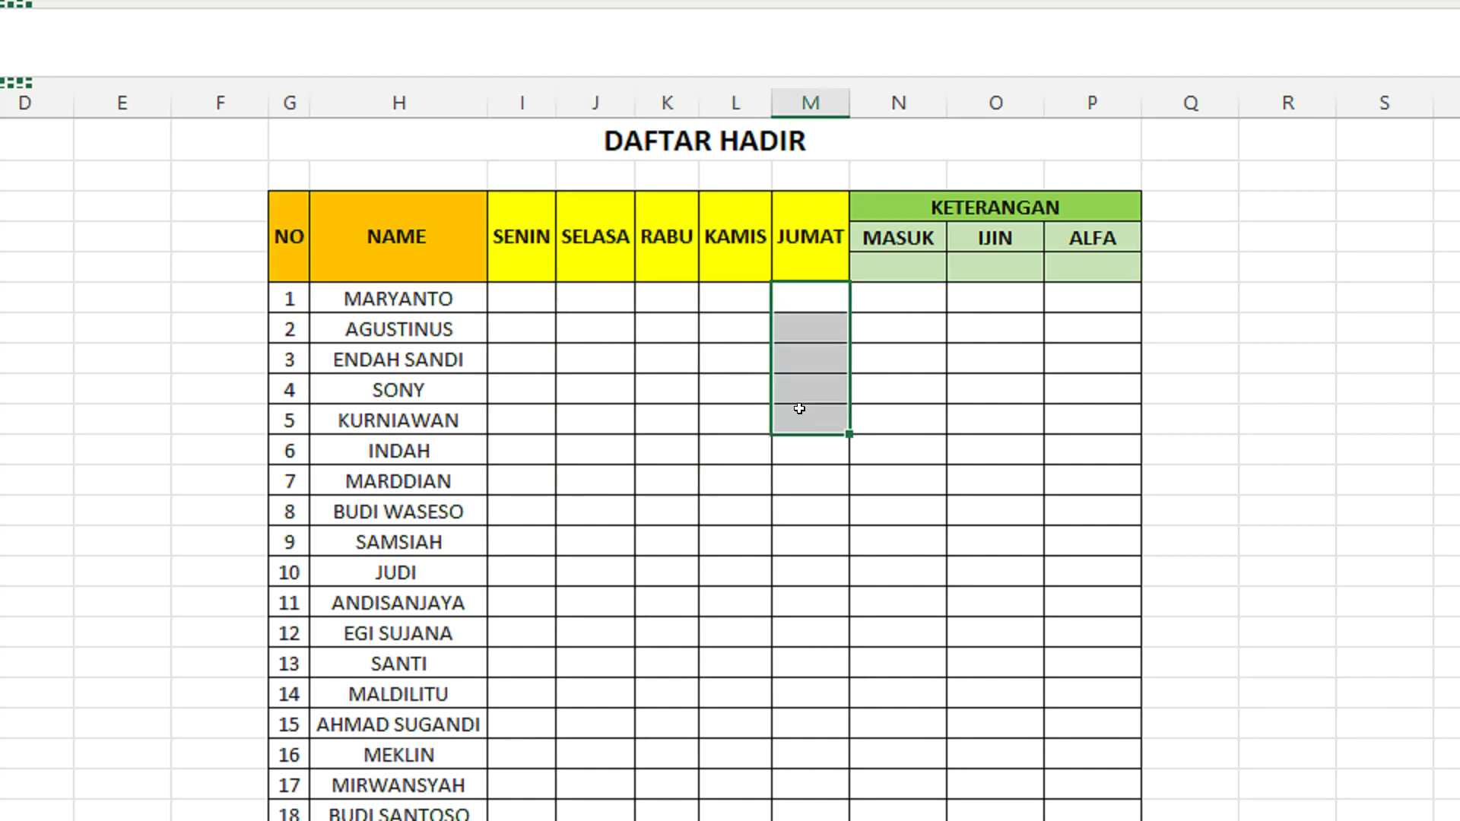
{"action": "left_click", "coordinate": [893, 327]}
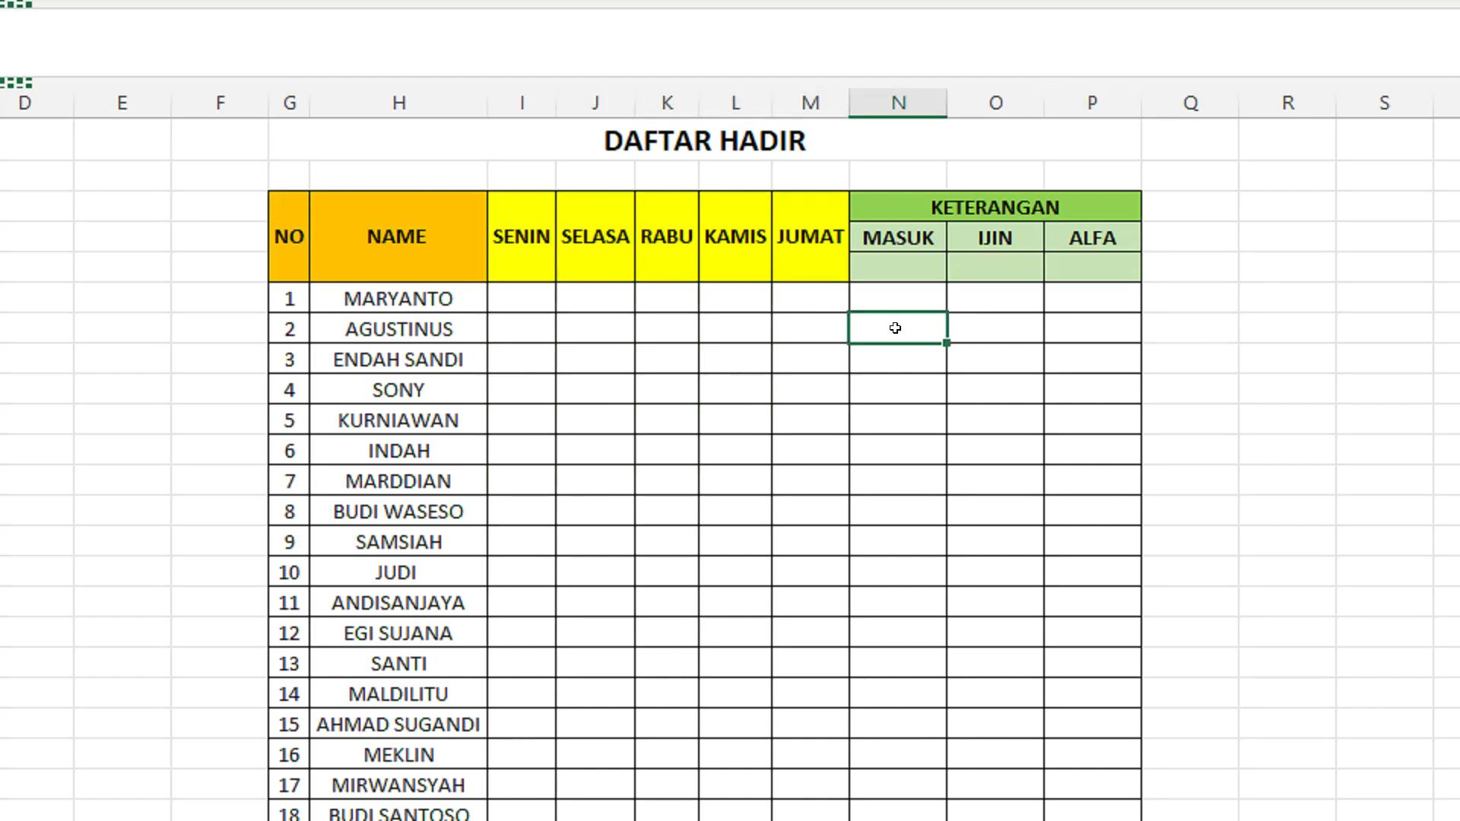
Step: Select the empty row directly under the MASUK, IJIN and ALFA headers
{"action": "left_click", "coordinate": [886, 242]}
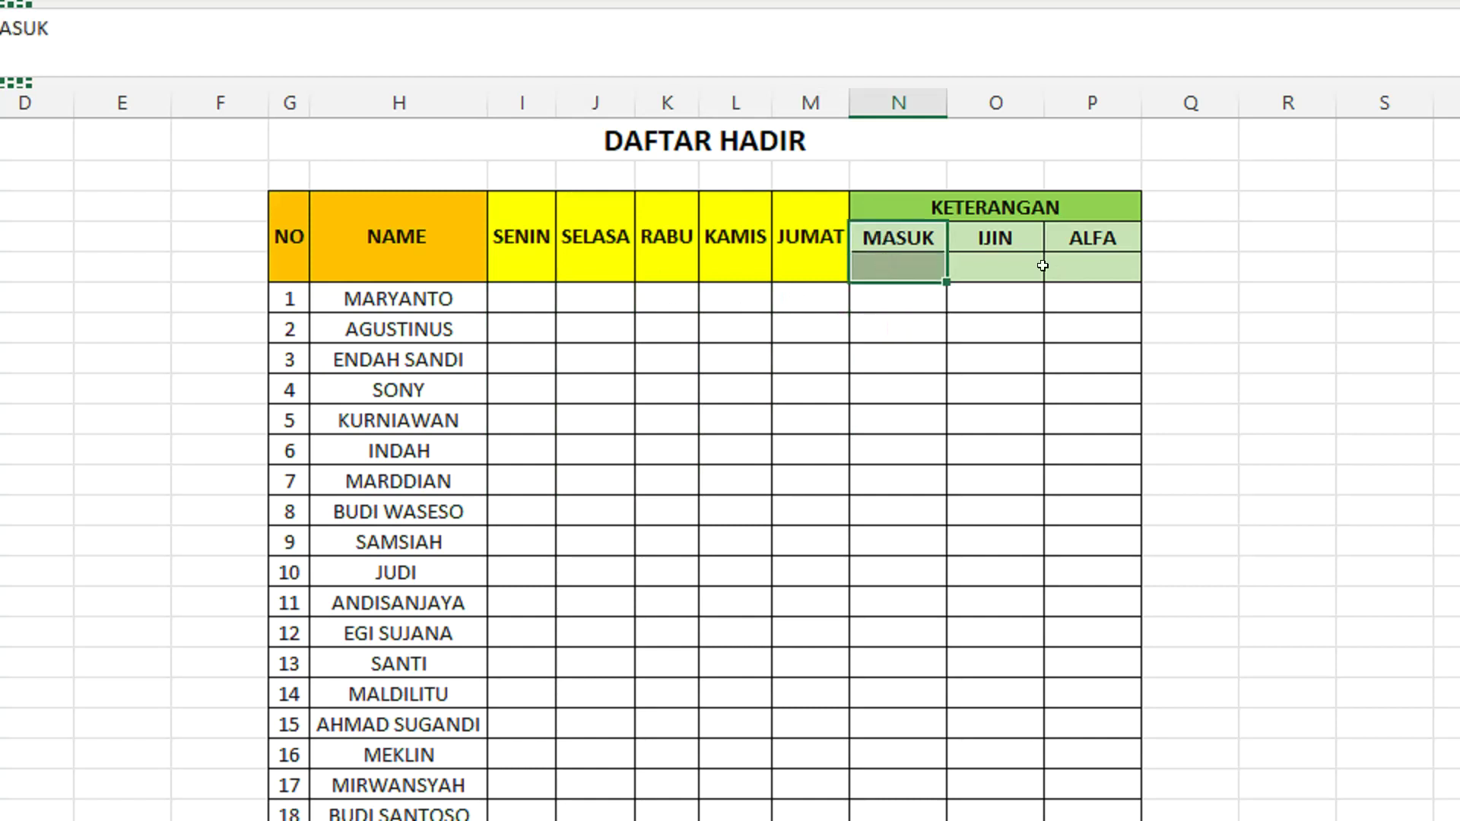
{"action": "left_click", "coordinate": [989, 262]}
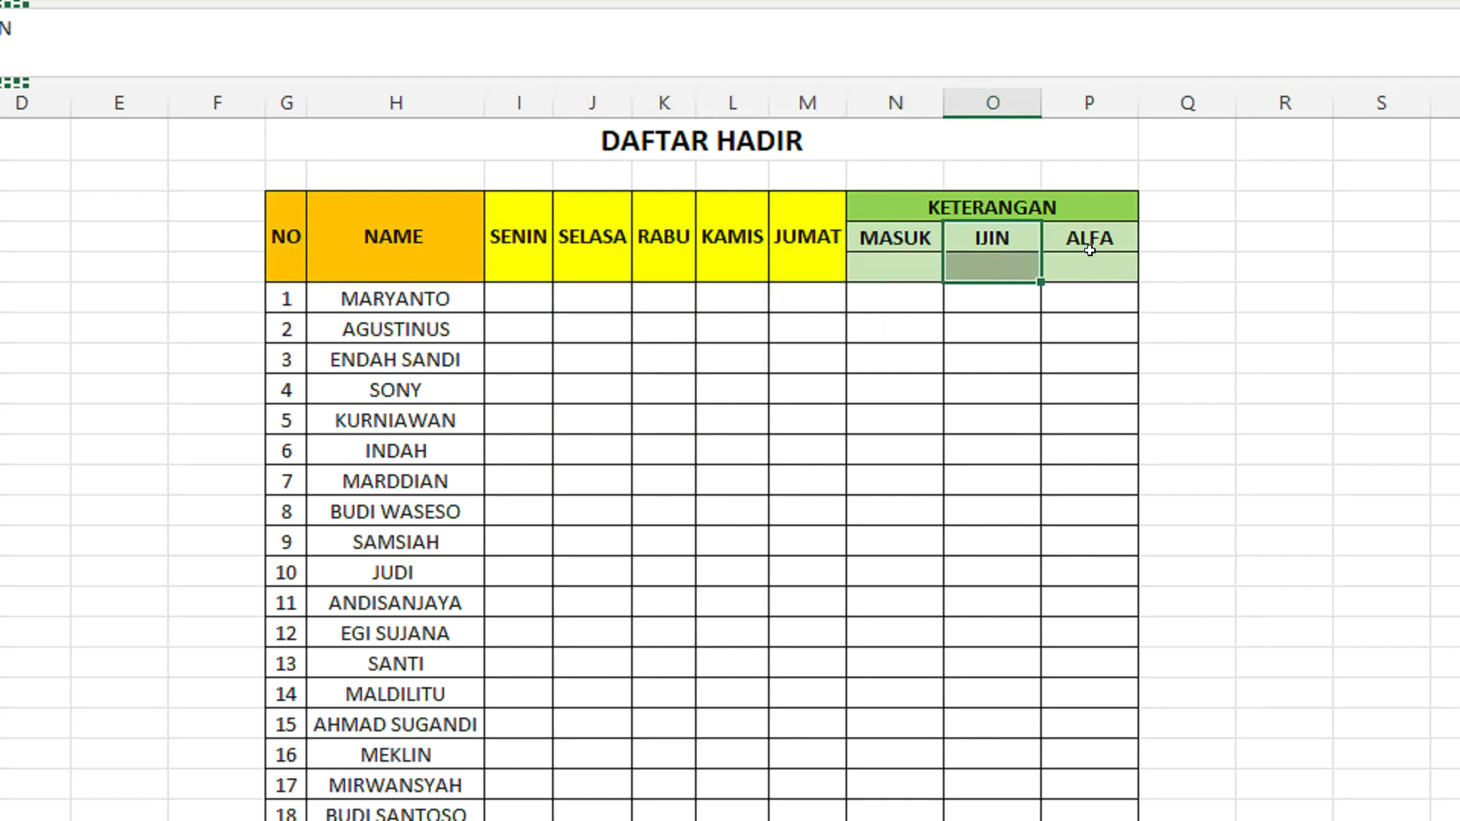
{"action": "left_click", "coordinate": [1080, 267]}
{"action": "left_click", "coordinate": [949, 296]}
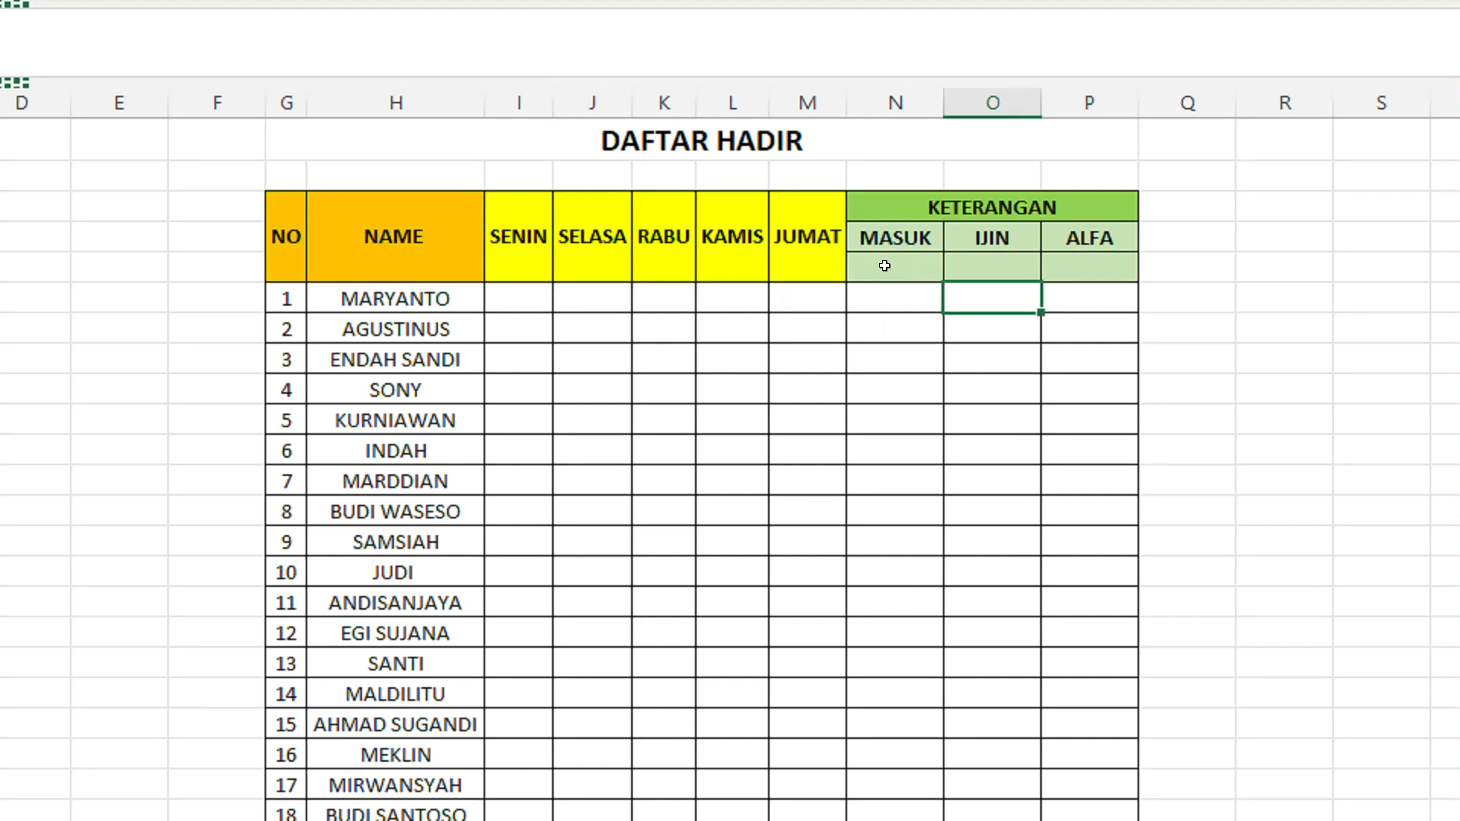
{"action": "left_click_drag", "start_coordinate": [885, 261], "coordinate": [1084, 261]}
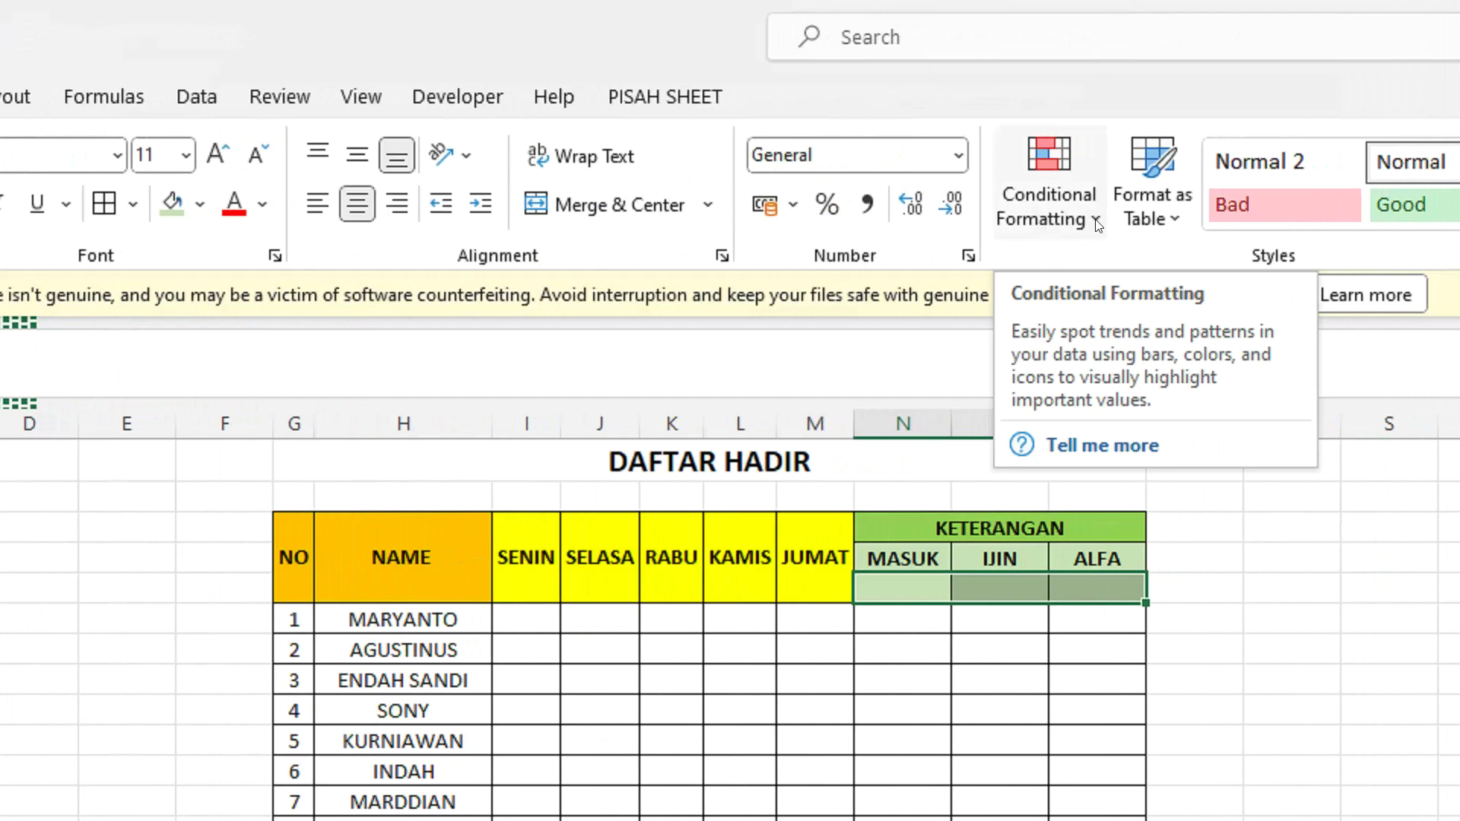
Step: Choose Conditional Formatting > New Rule for the selected row under MASUK, IJIN and ALFA
{"action": "left_click", "coordinate": [1096, 221]}
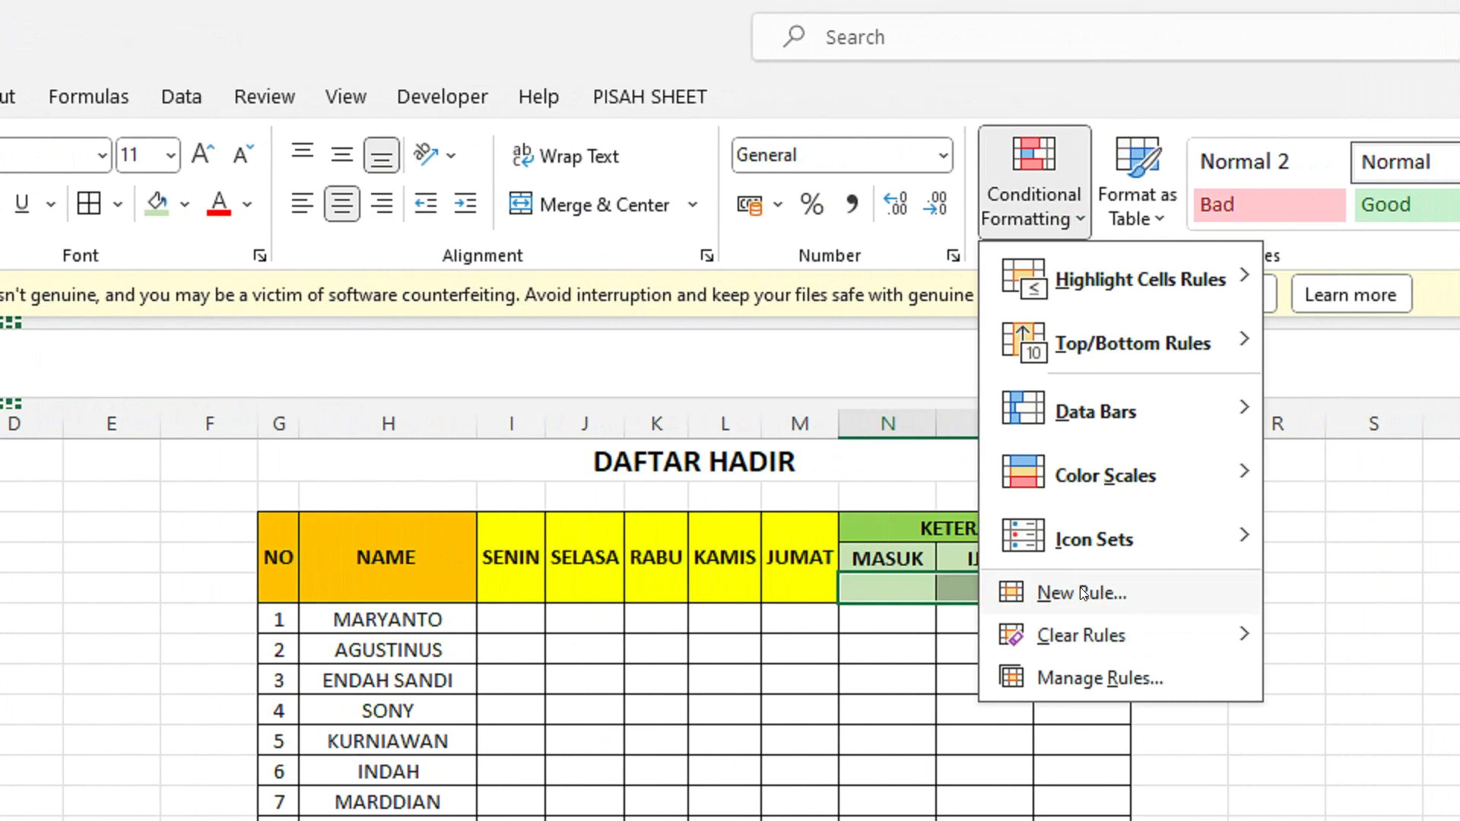
{"action": "left_click", "coordinate": [1082, 592]}
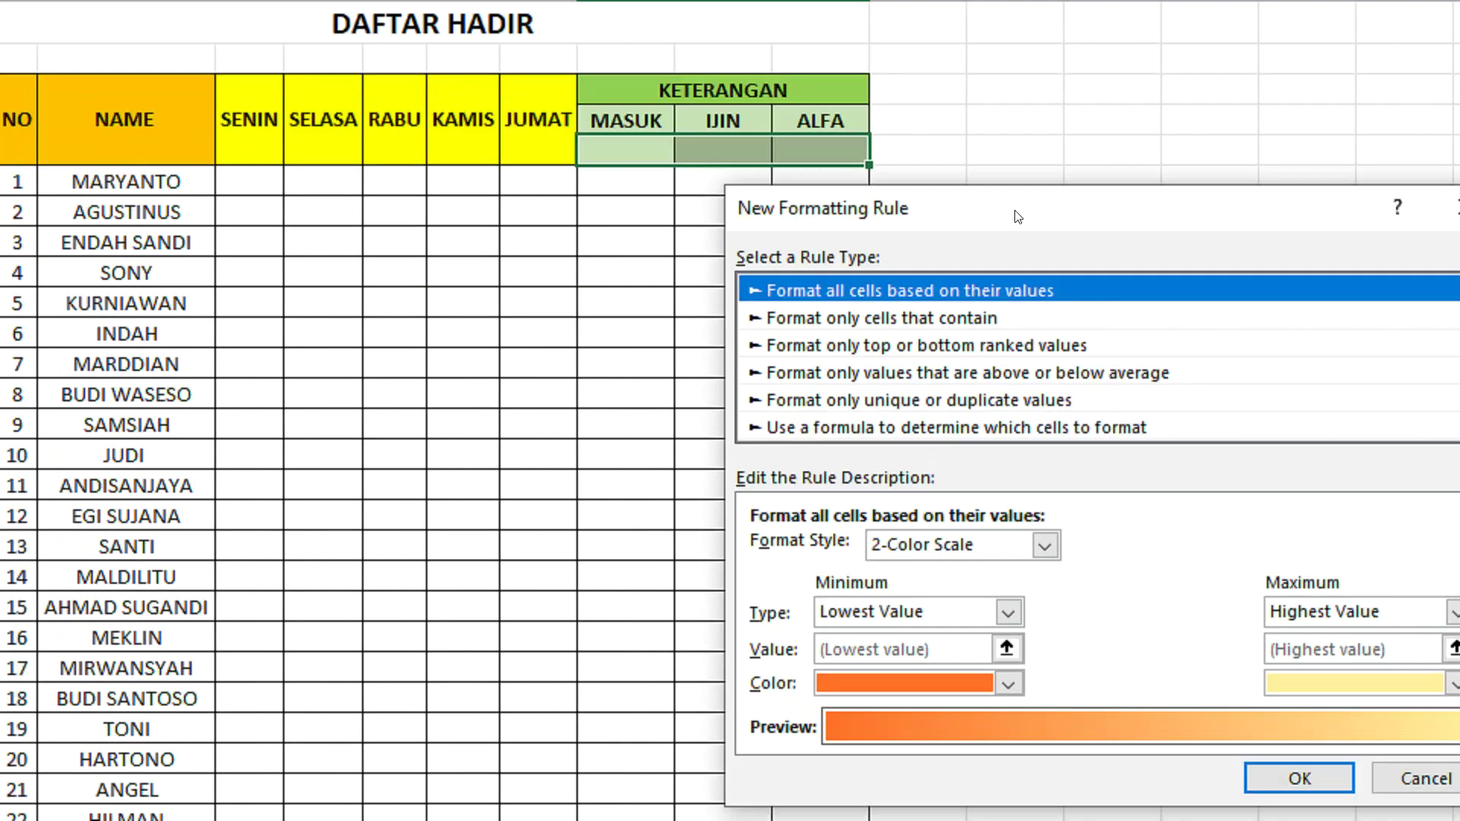
Step: Set the rule's format style to Icon Sets with the 3 Symbols (Circled) icon style
{"action": "left_click_drag", "start_coordinate": [1017, 217], "coordinate": [764, 211]}
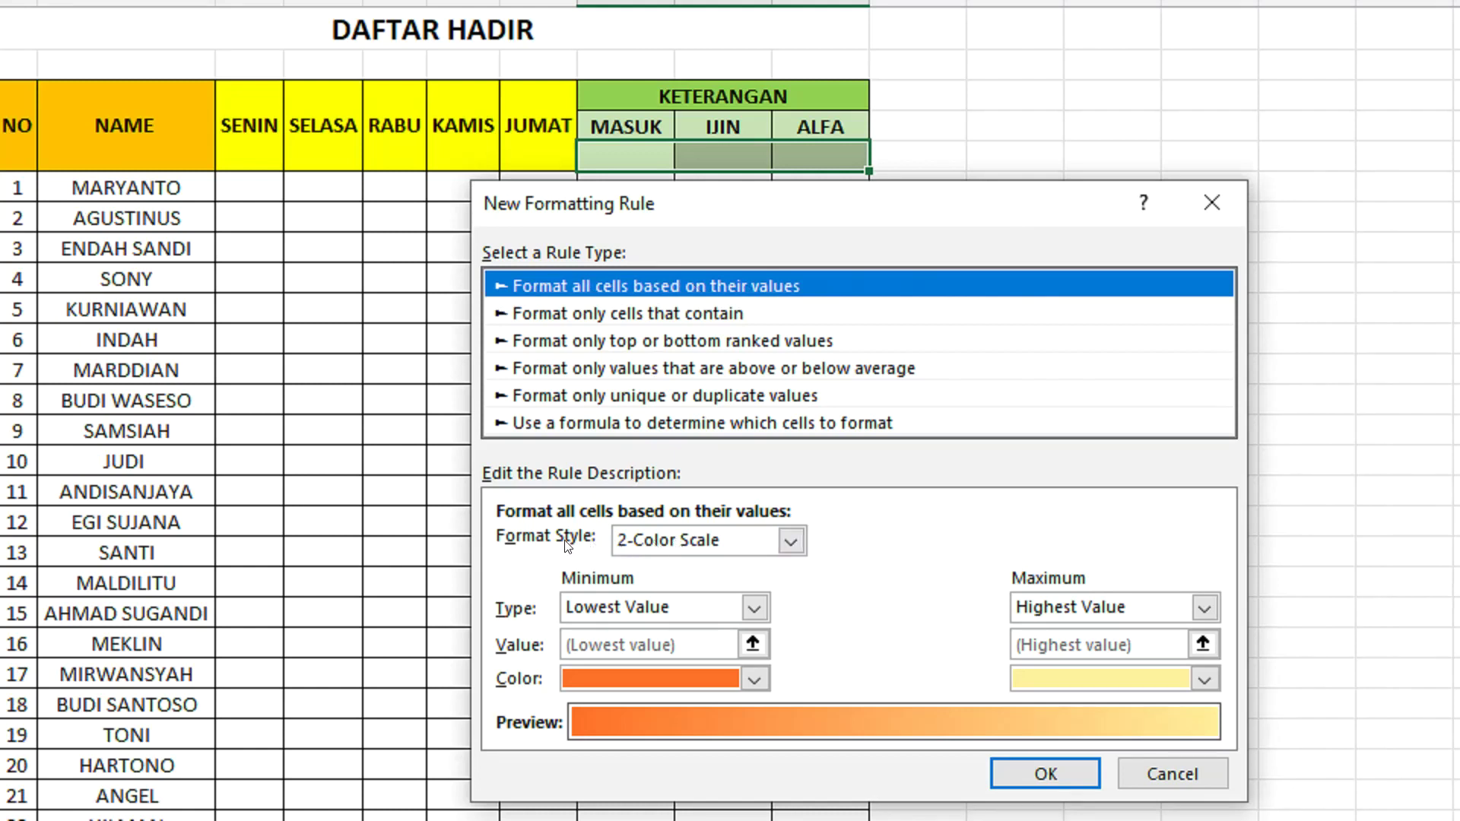
{"action": "left_click", "coordinate": [791, 542]}
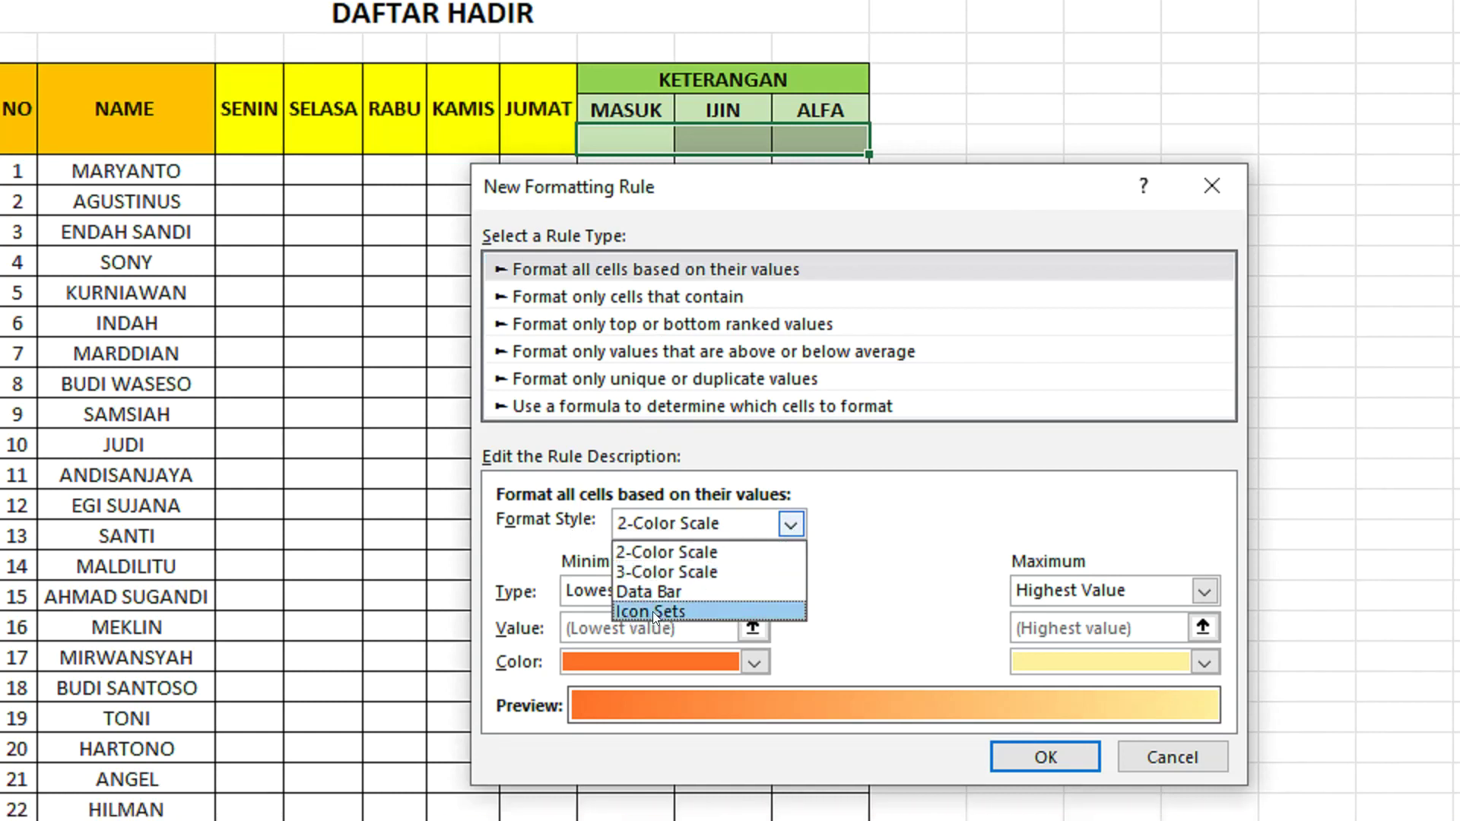
{"action": "left_click", "coordinate": [653, 612]}
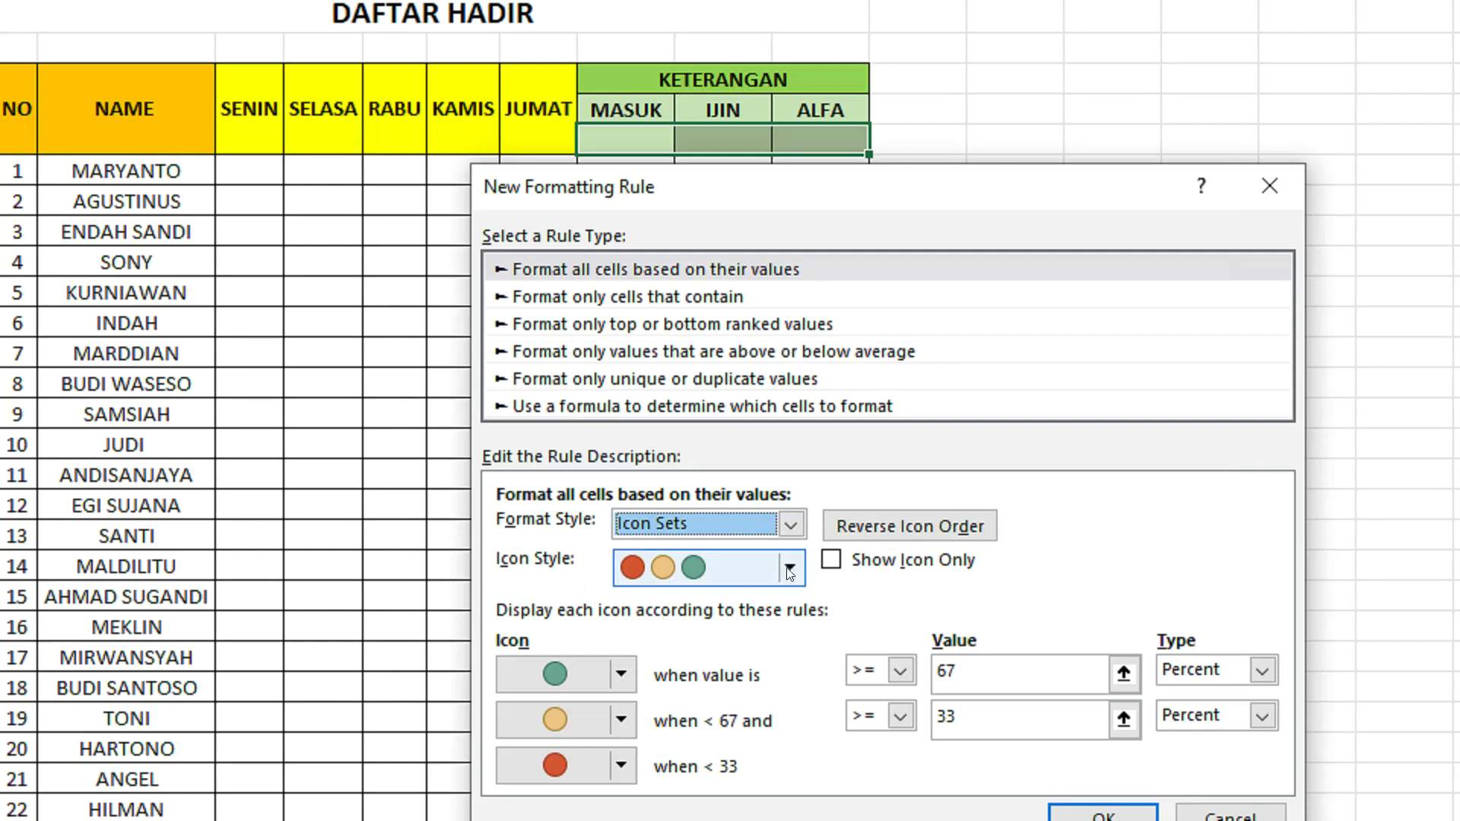
{"action": "left_click", "coordinate": [789, 572]}
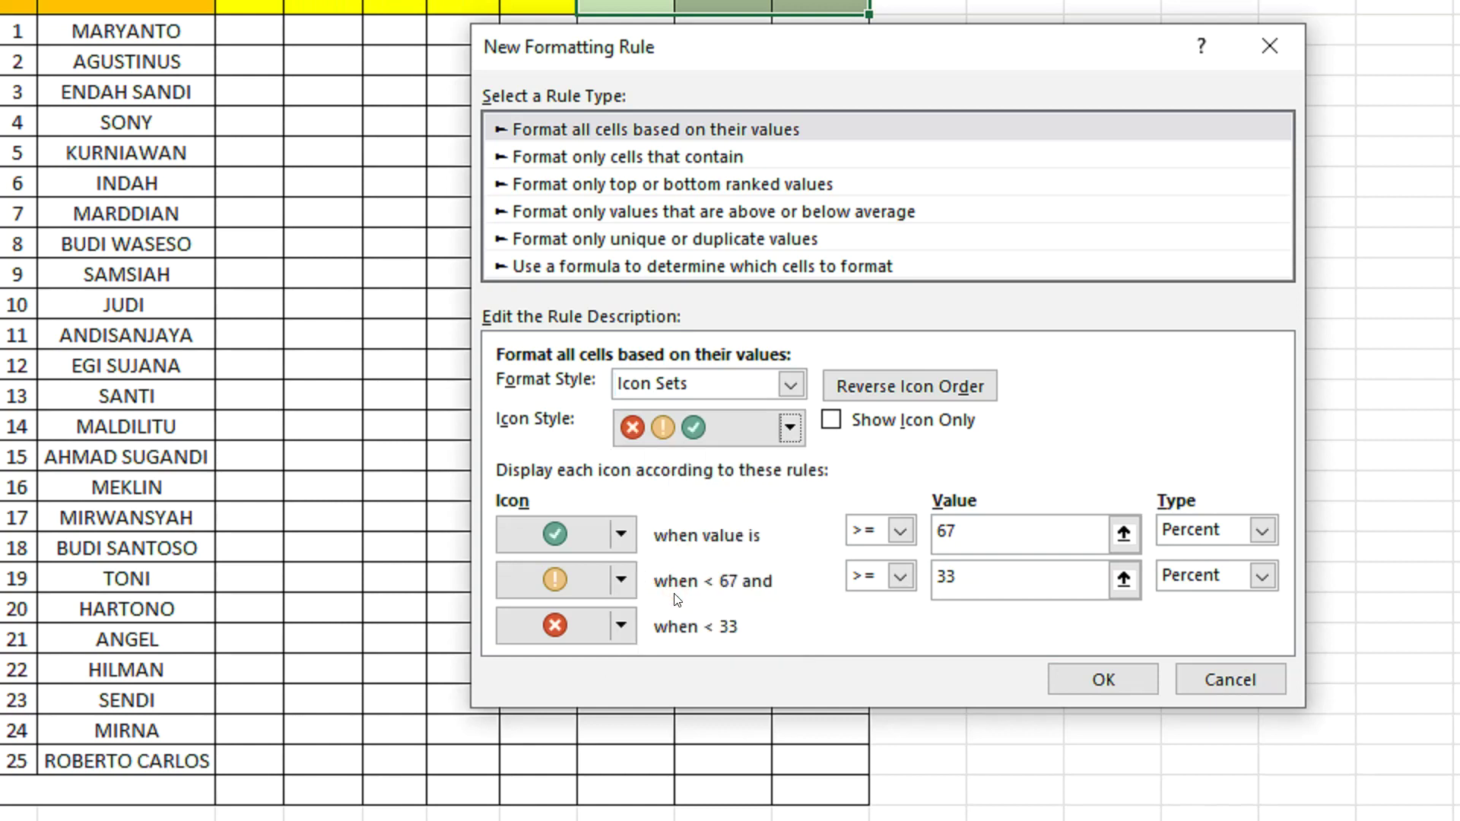
Step: Turn on Show Icon Only and set Number thresholds of 2 for the check and 1 for the exclamation
{"action": "left_click", "coordinate": [831, 422]}
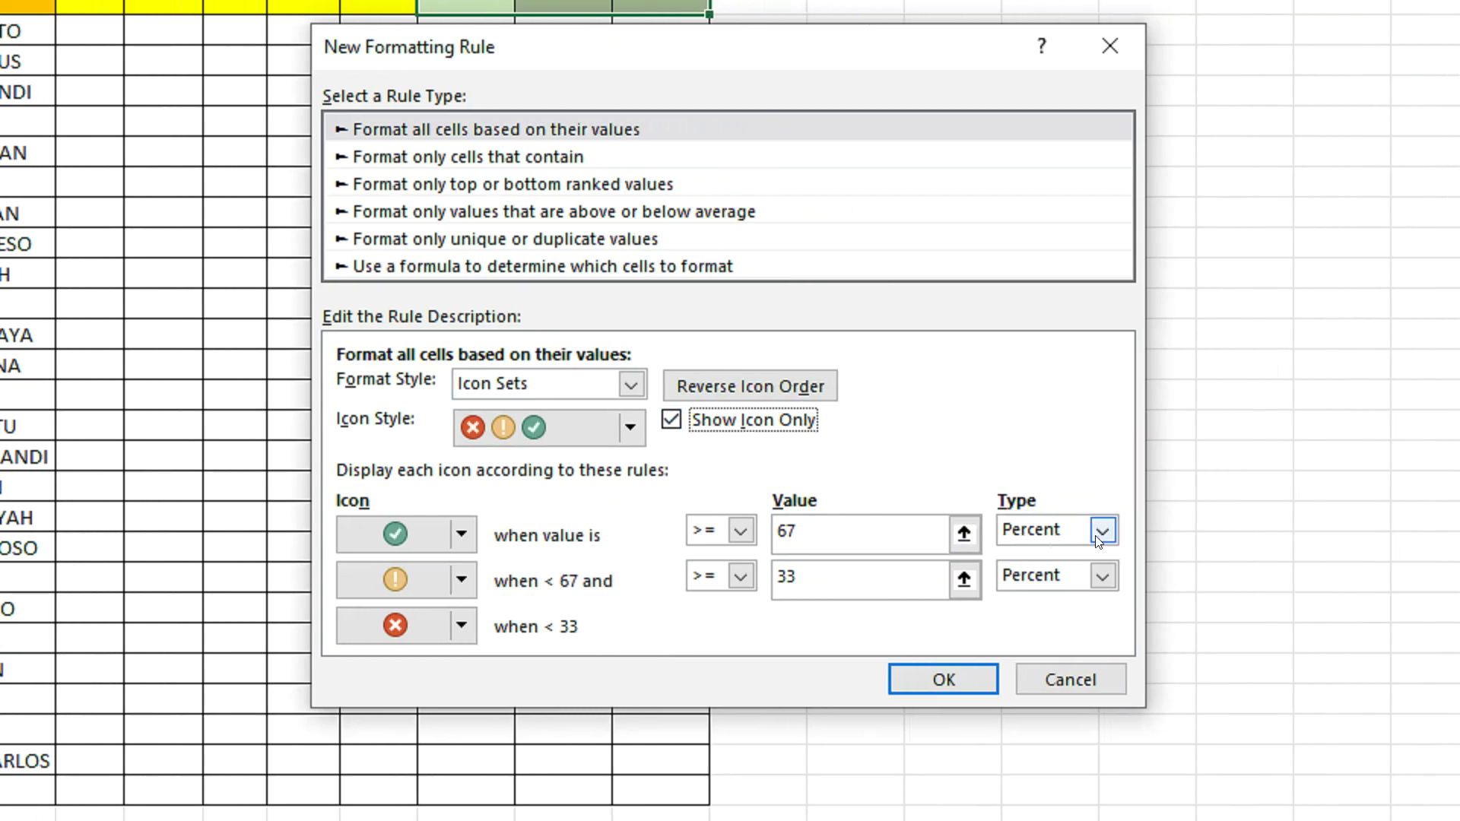
{"action": "left_click", "coordinate": [1142, 530]}
{"action": "left_click", "coordinate": [1062, 558]}
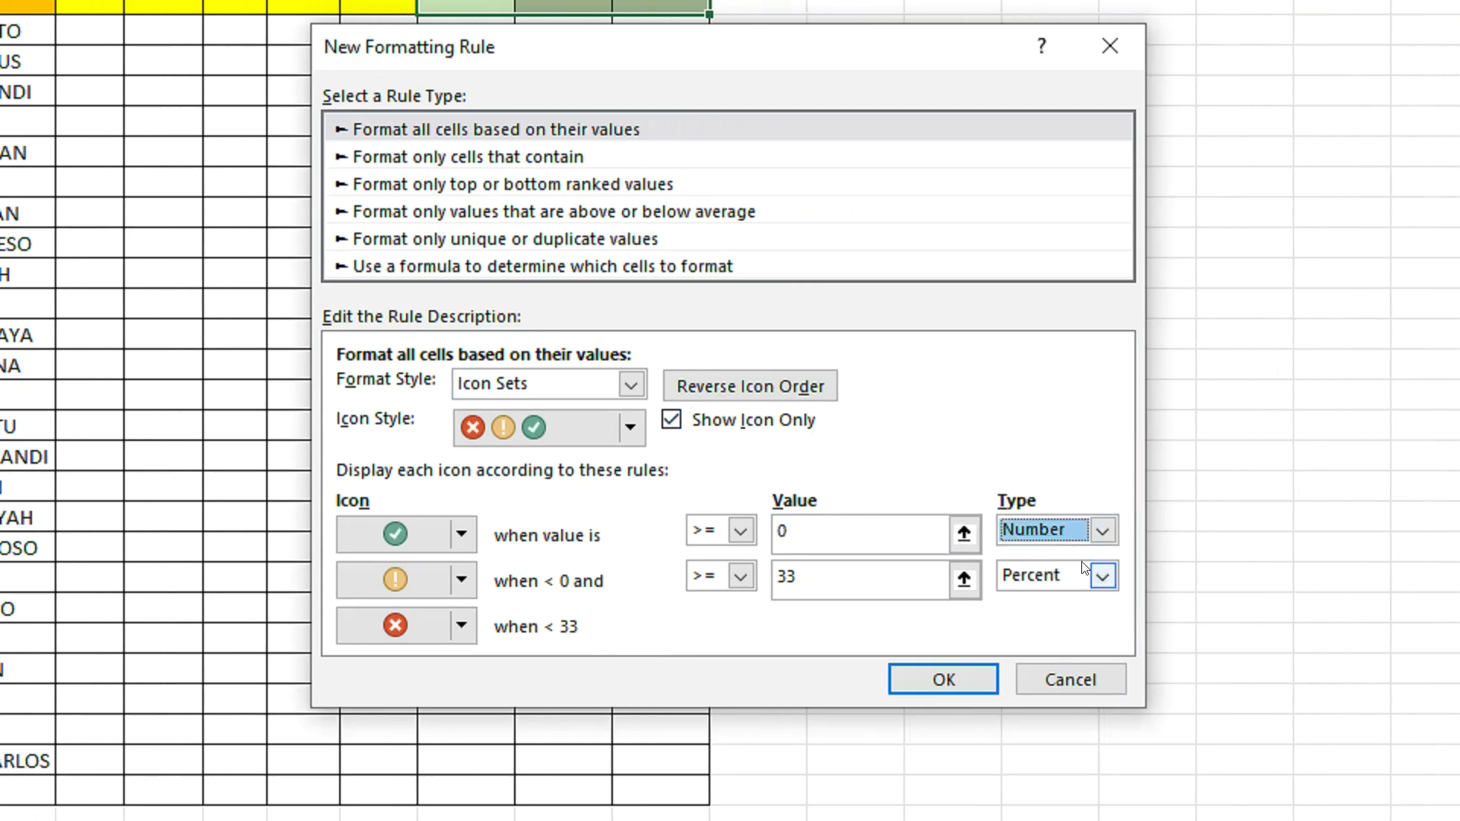
{"action": "left_click", "coordinate": [1100, 575]}
{"action": "left_click", "coordinate": [1032, 603]}
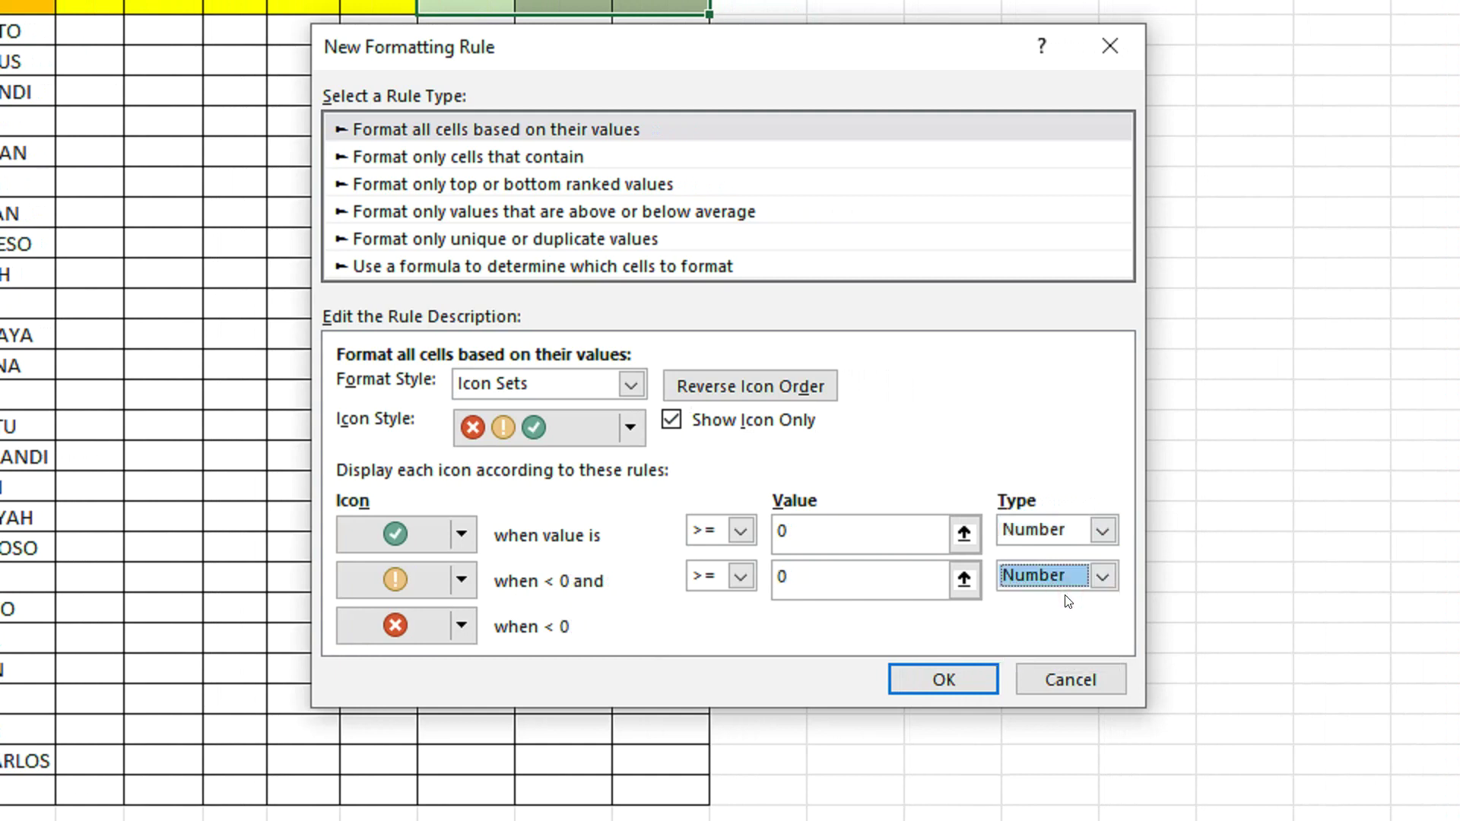
{"action": "left_click", "coordinate": [782, 532]}
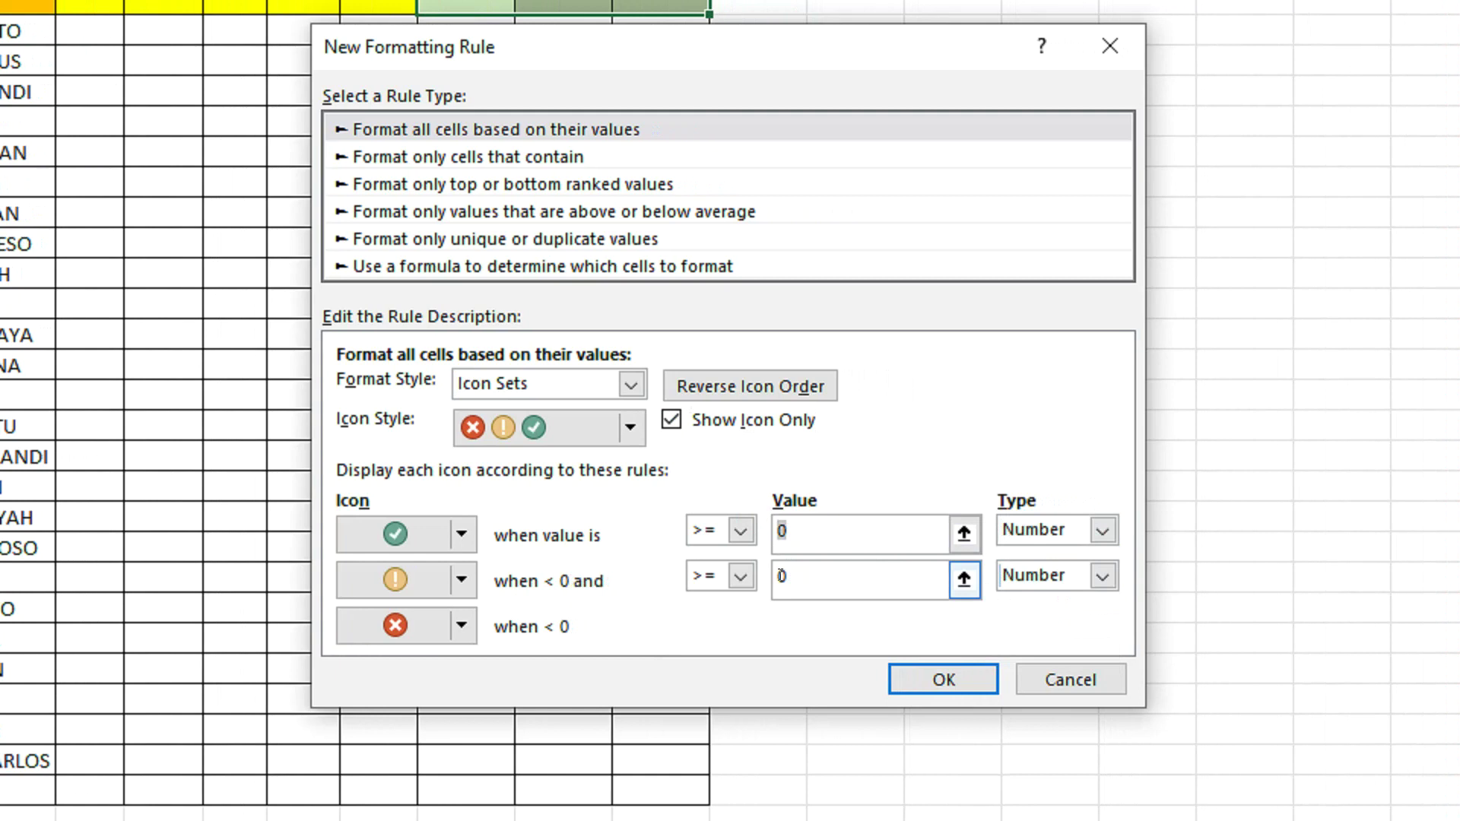
{"action": "type", "text": "2"}
{"action": "double_click", "coordinate": [805, 575]}
{"action": "type", "text": "1"}
{"action": "left_click", "coordinate": [784, 525]}
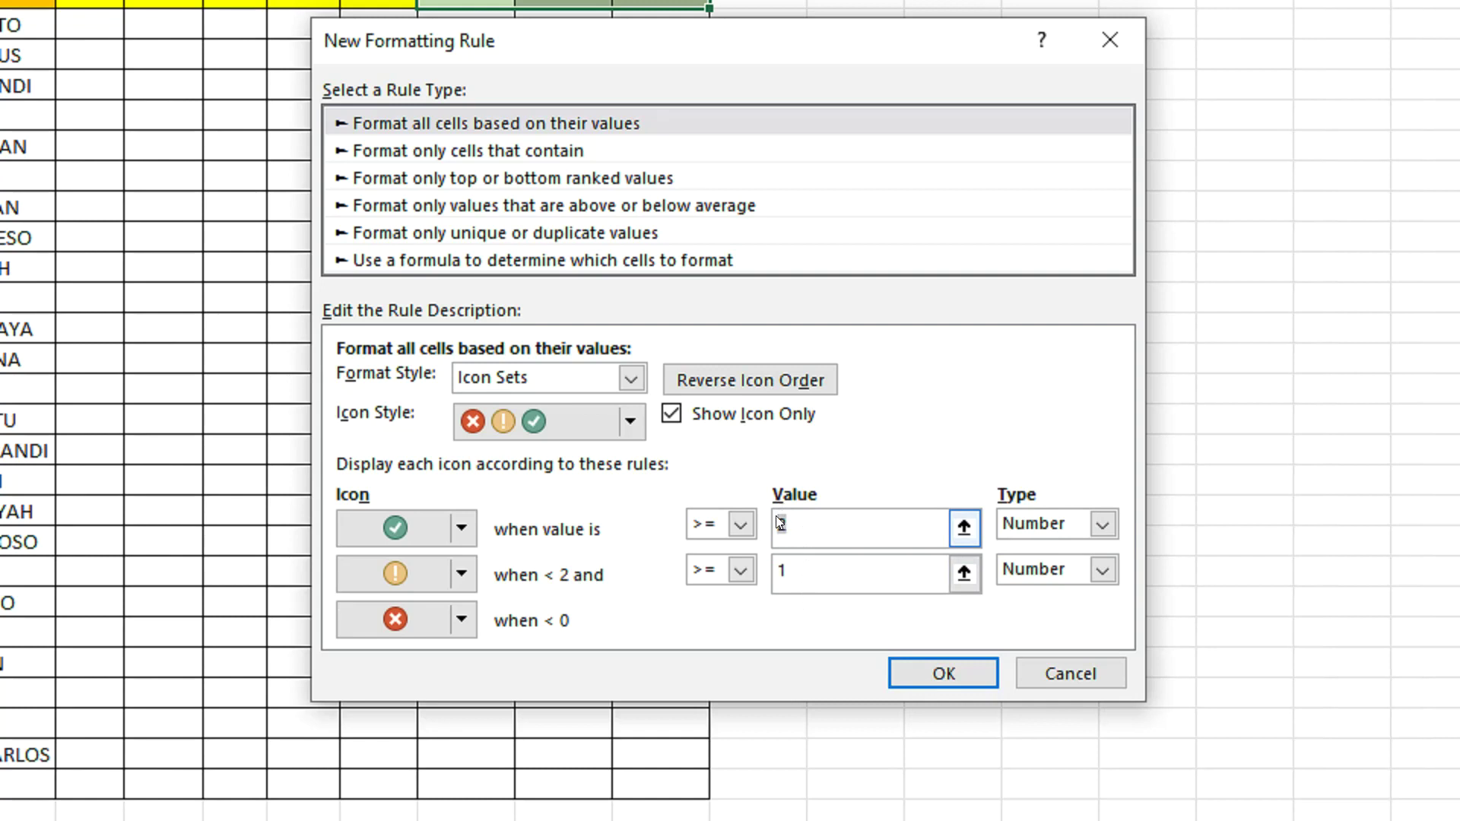
{"action": "left_click", "coordinate": [782, 567]}
{"action": "left_click", "coordinate": [793, 545]}
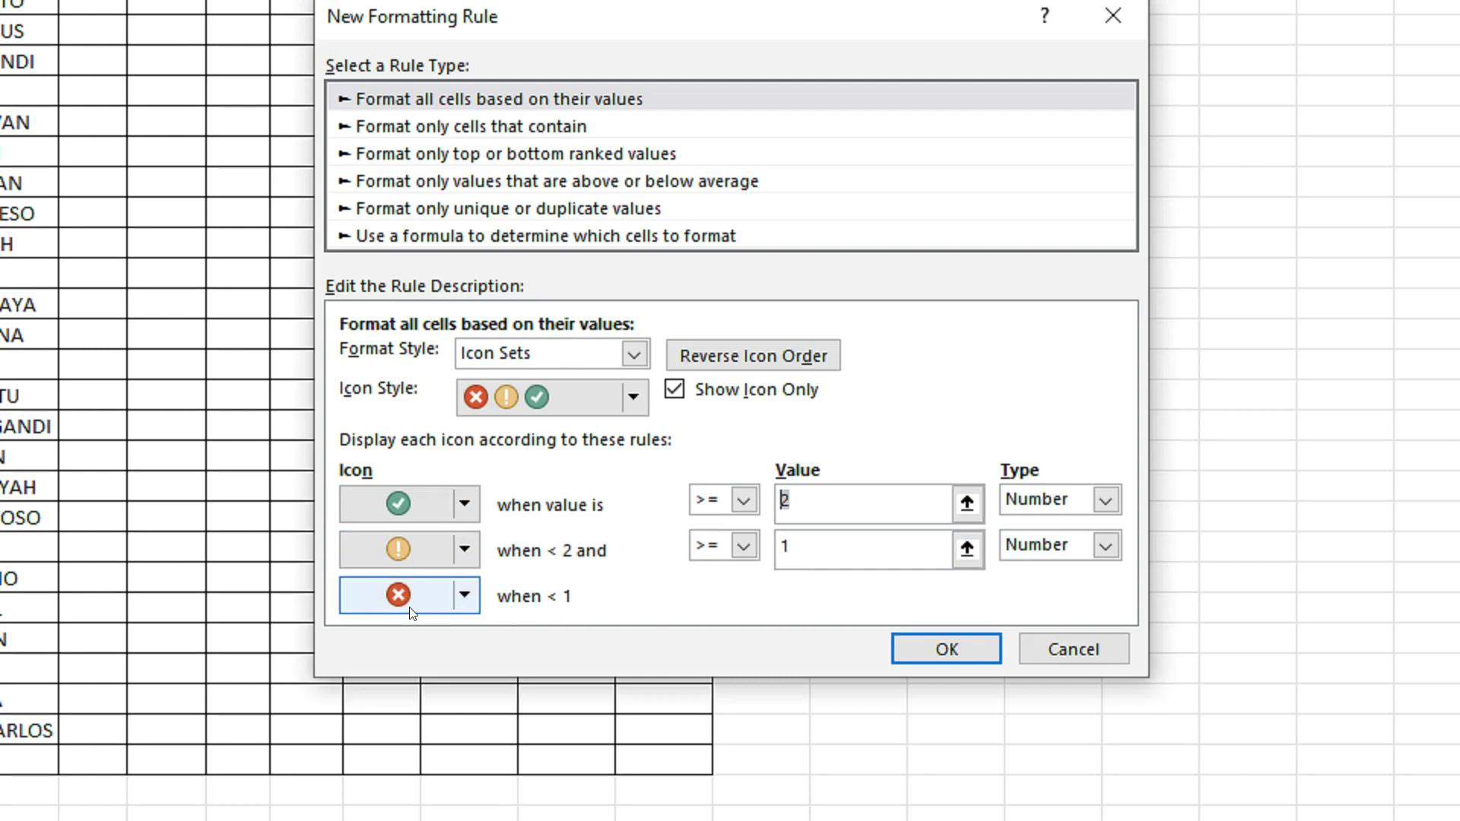
Step: Review the icon rule's threshold values of 2 and 1 before applying it
{"action": "left_click", "coordinate": [796, 536]}
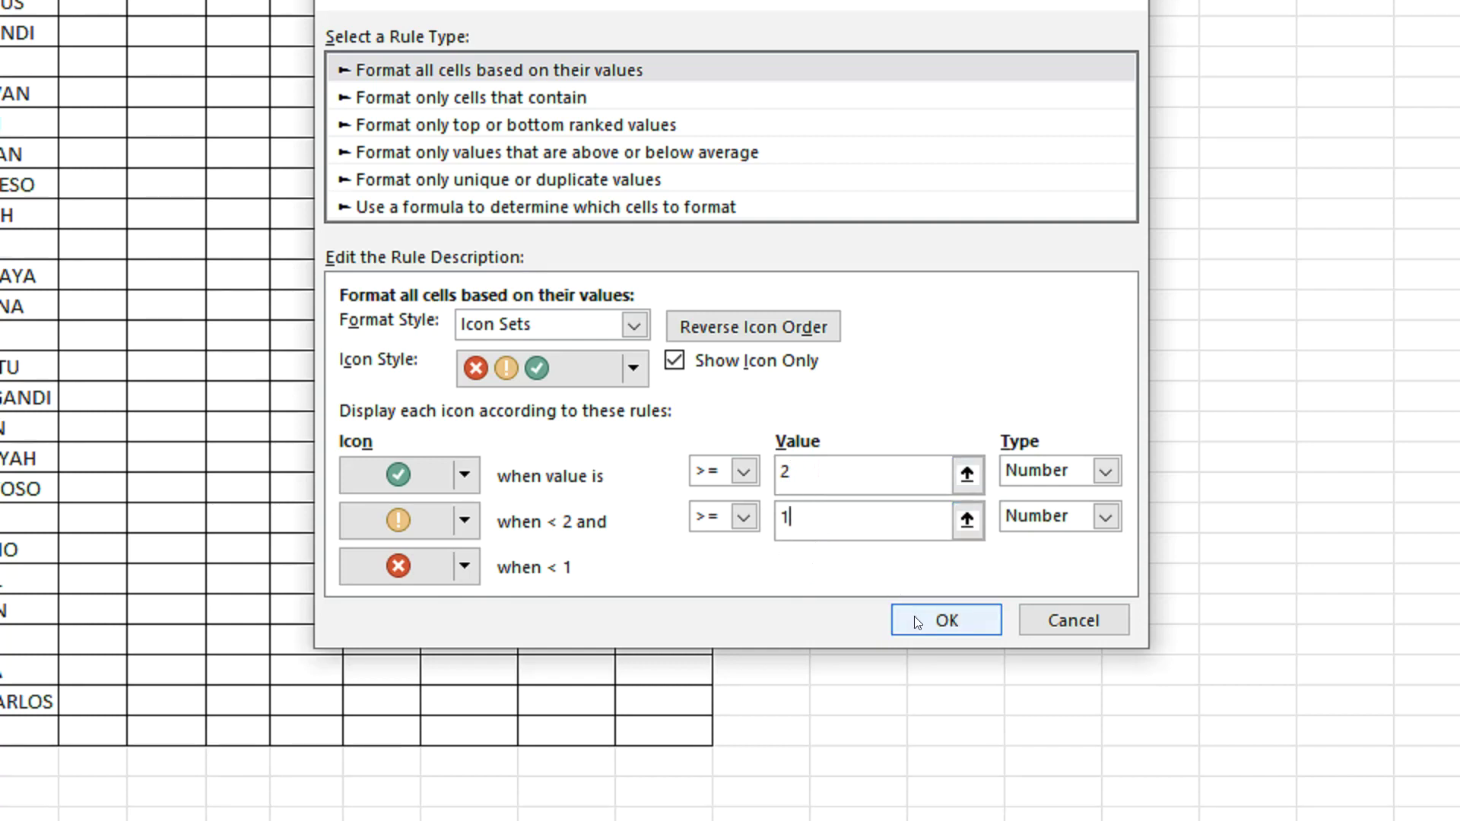
Step: Apply the icon rule, then enter 2, 1 and 0 in the MASUK, IJIN and ALFA cells
{"action": "left_click", "coordinate": [915, 619]}
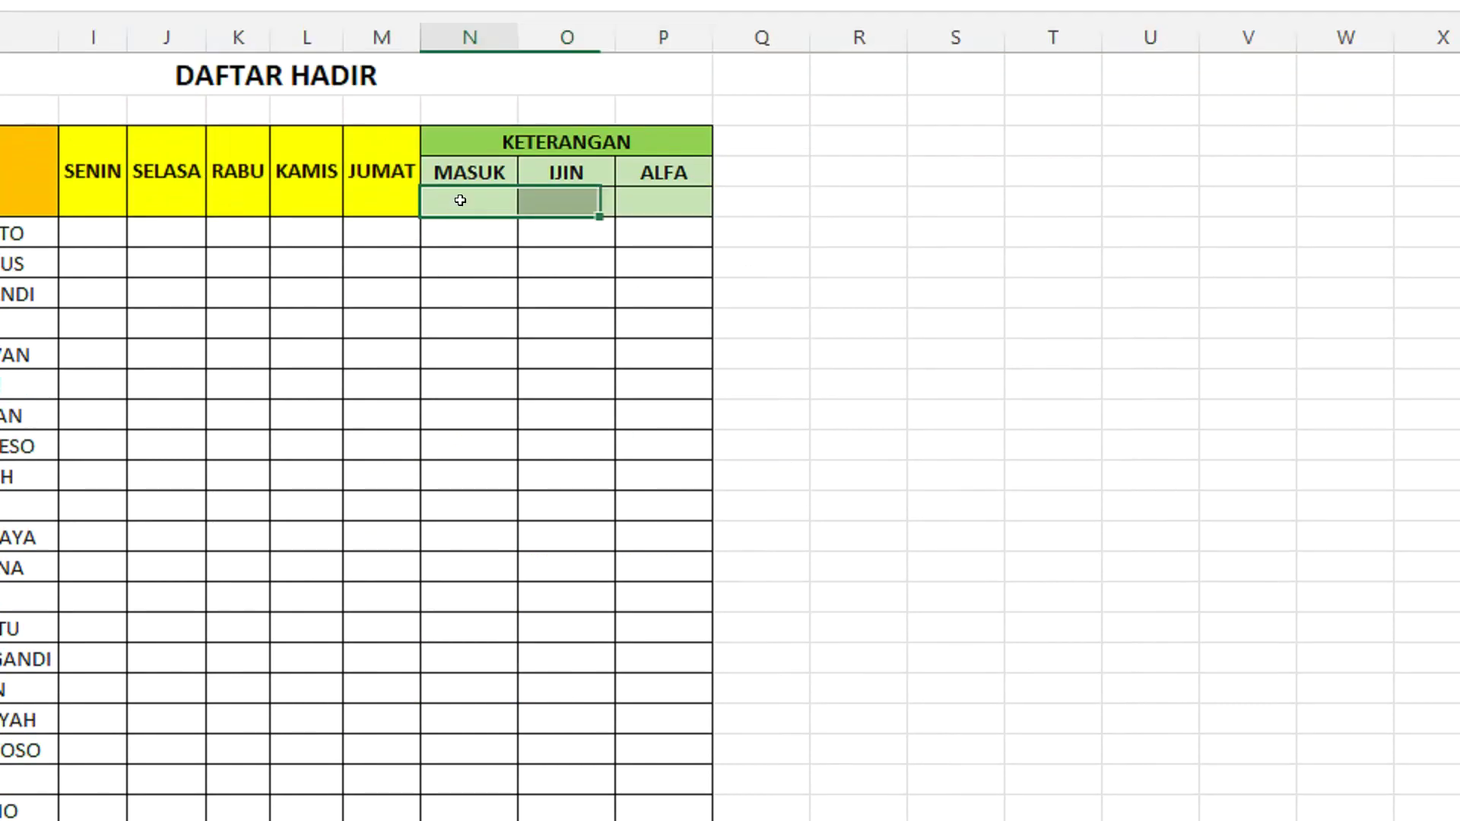
{"action": "left_click", "coordinate": [463, 199]}
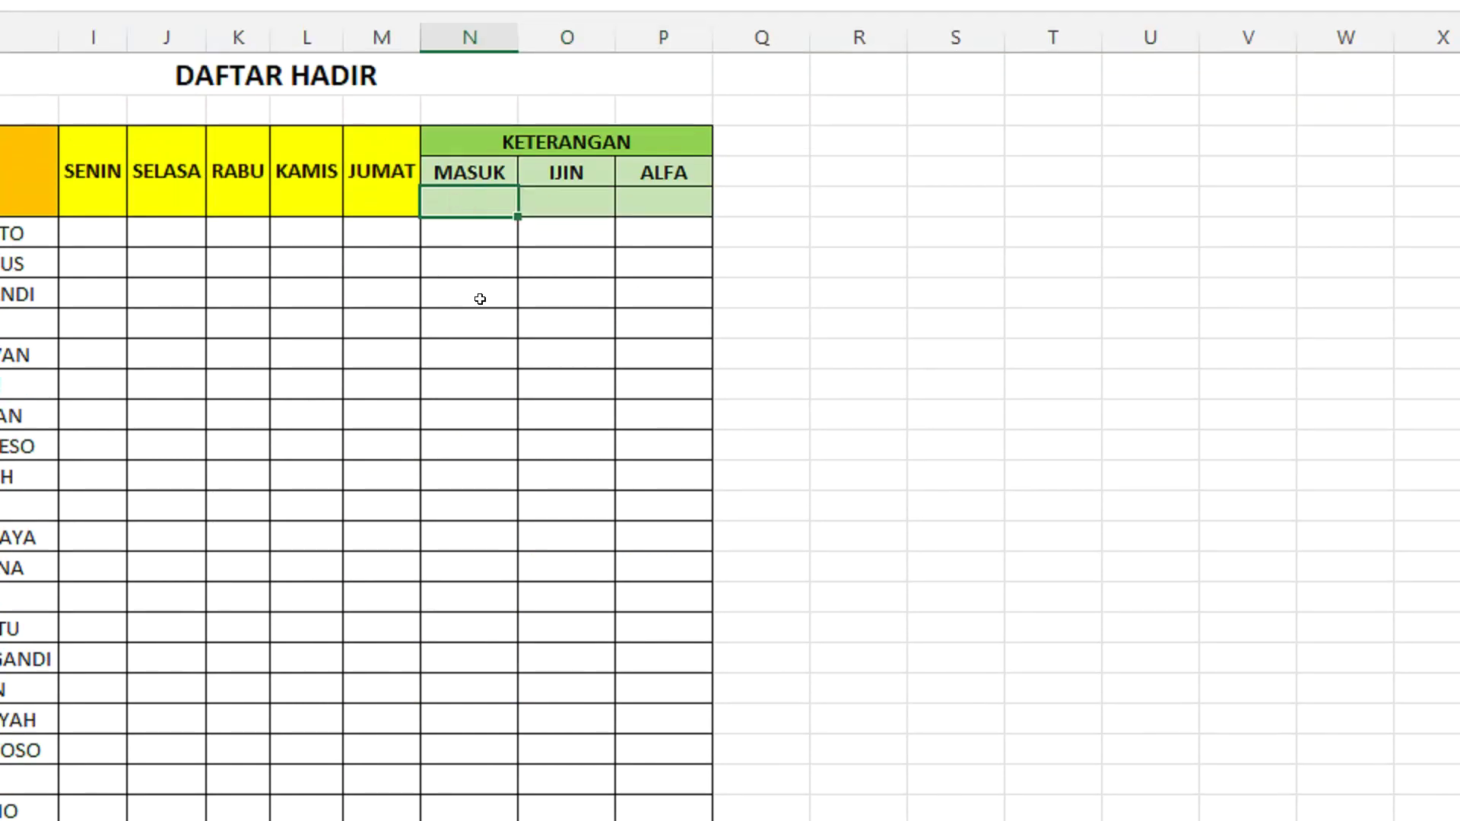
{"action": "type", "text": "2"}
{"action": "key", "text": "Return"}
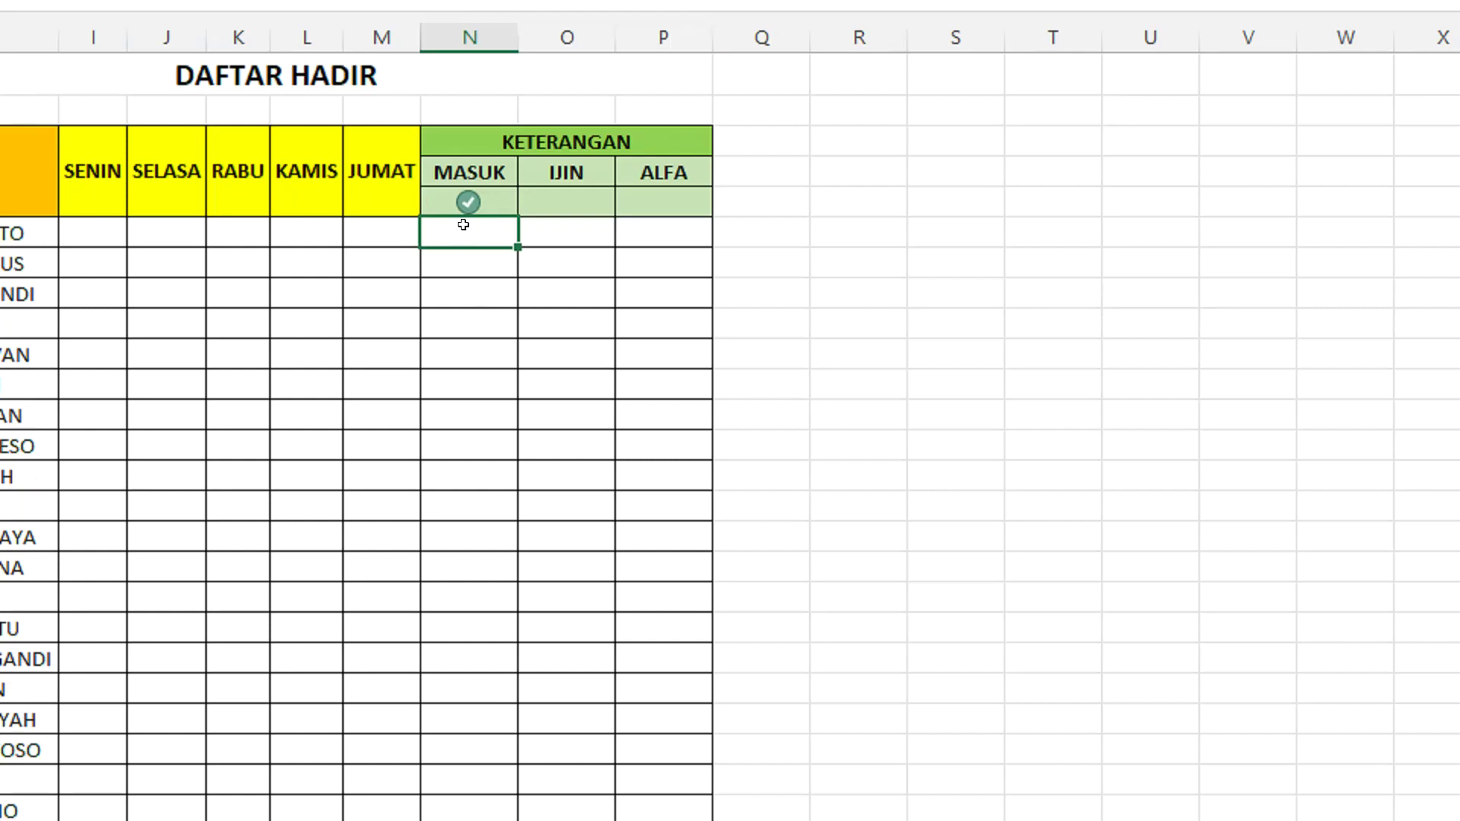
{"action": "left_click", "coordinate": [553, 200]}
{"action": "type", "text": "1"}
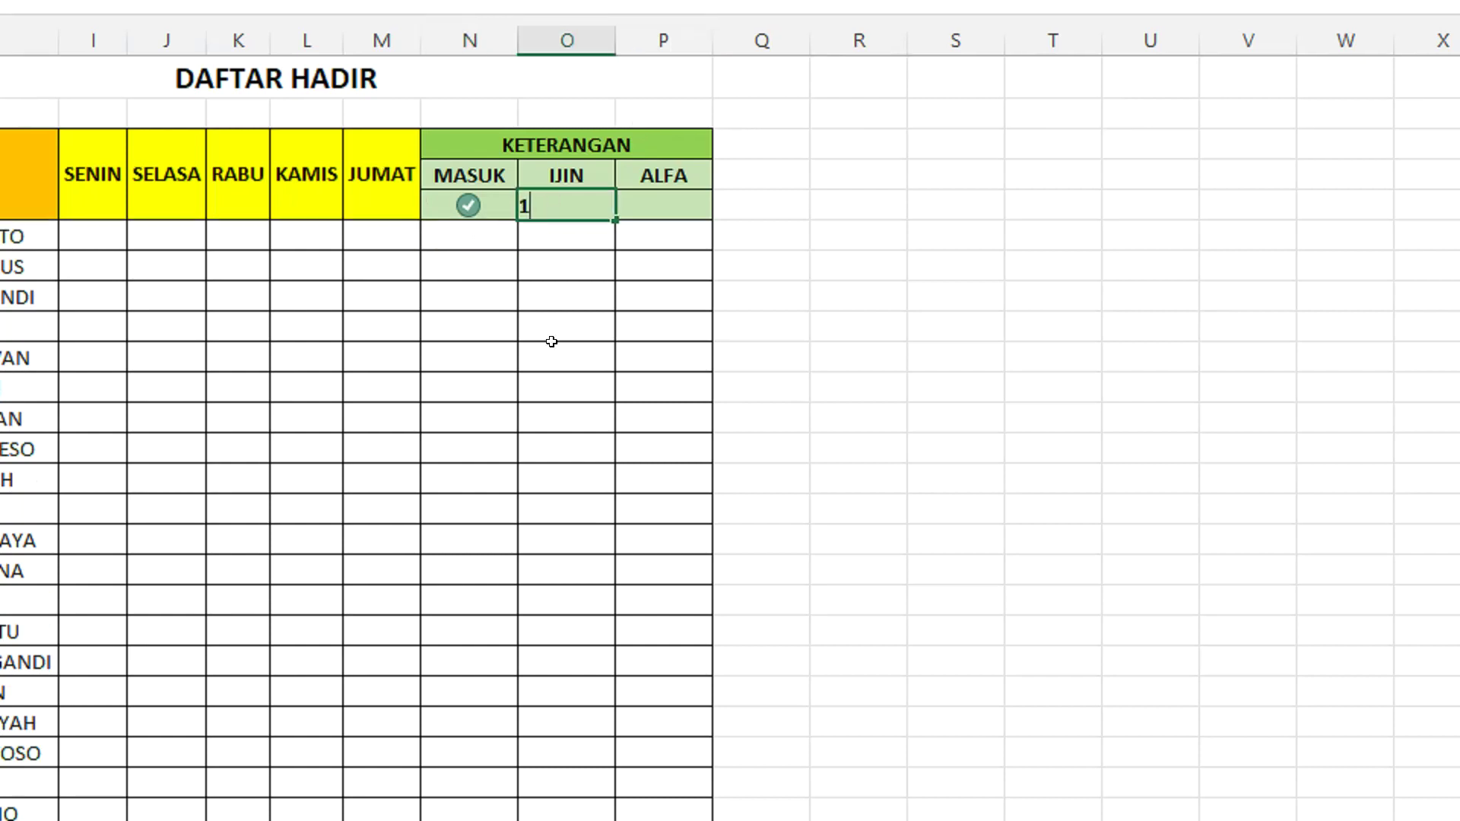
{"action": "key", "text": "Return"}
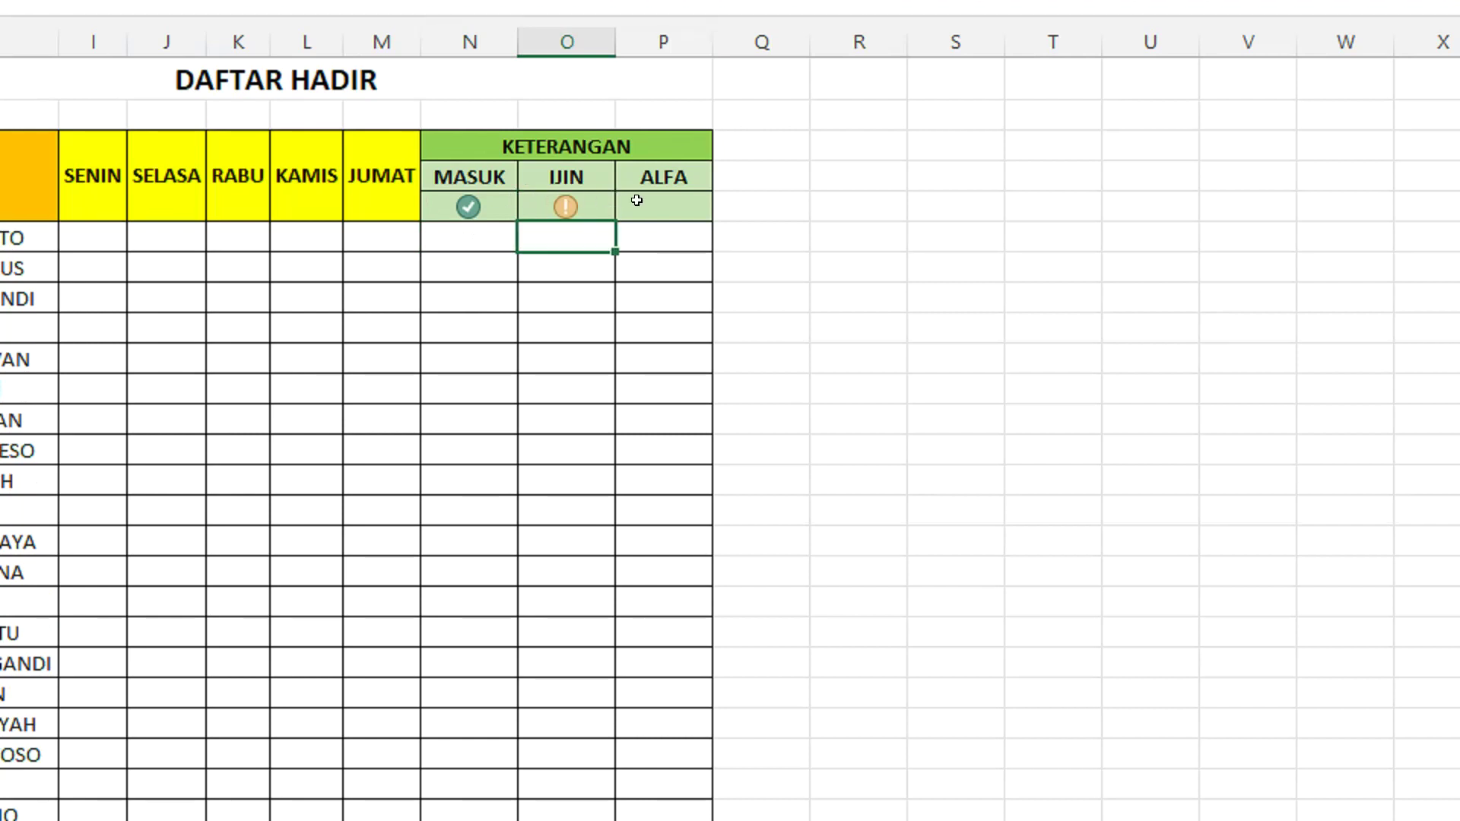
{"action": "left_click", "coordinate": [643, 198]}
{"action": "type", "text": "0"}
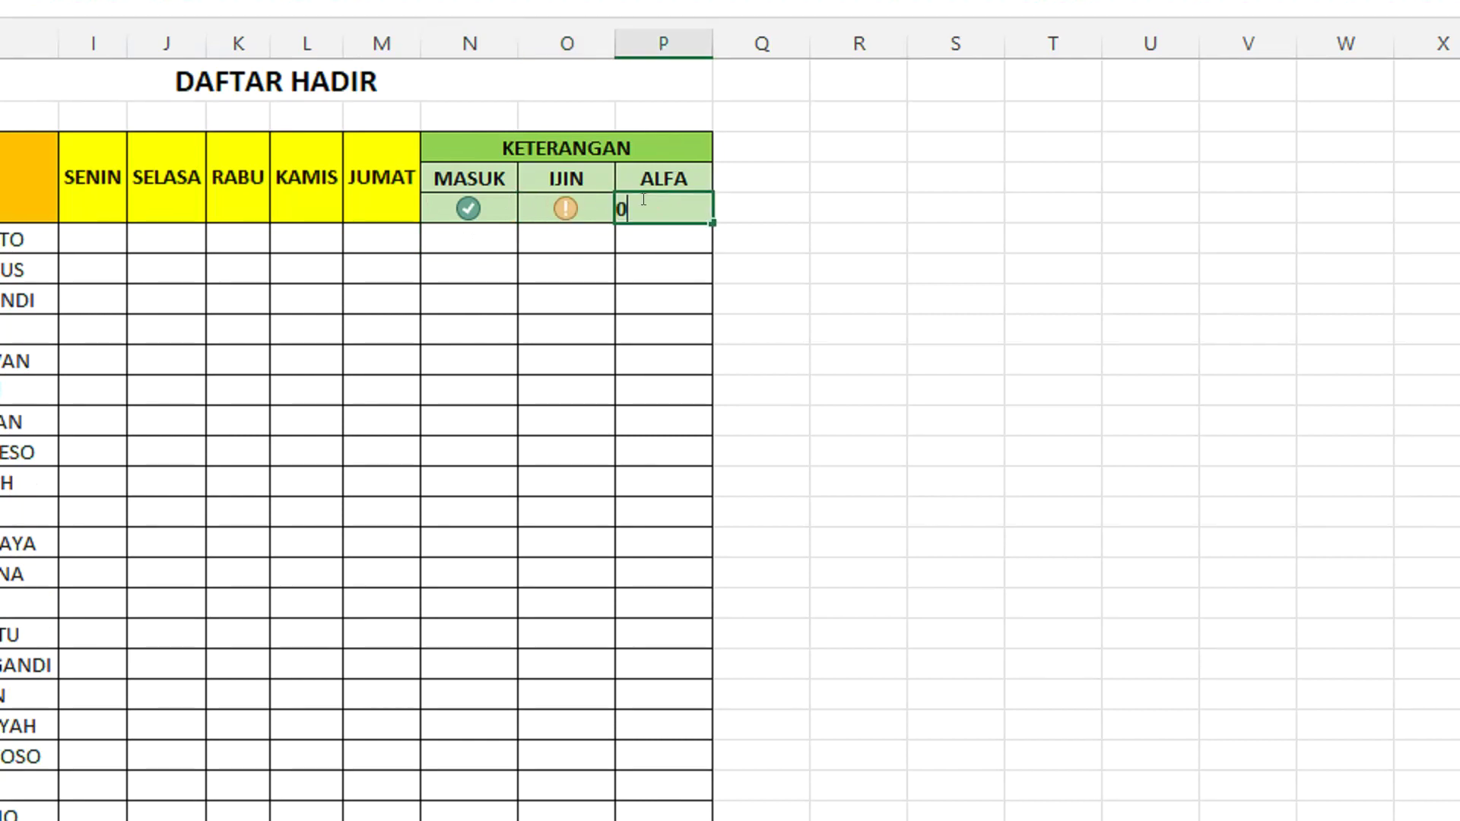
{"action": "key", "text": "Return"}
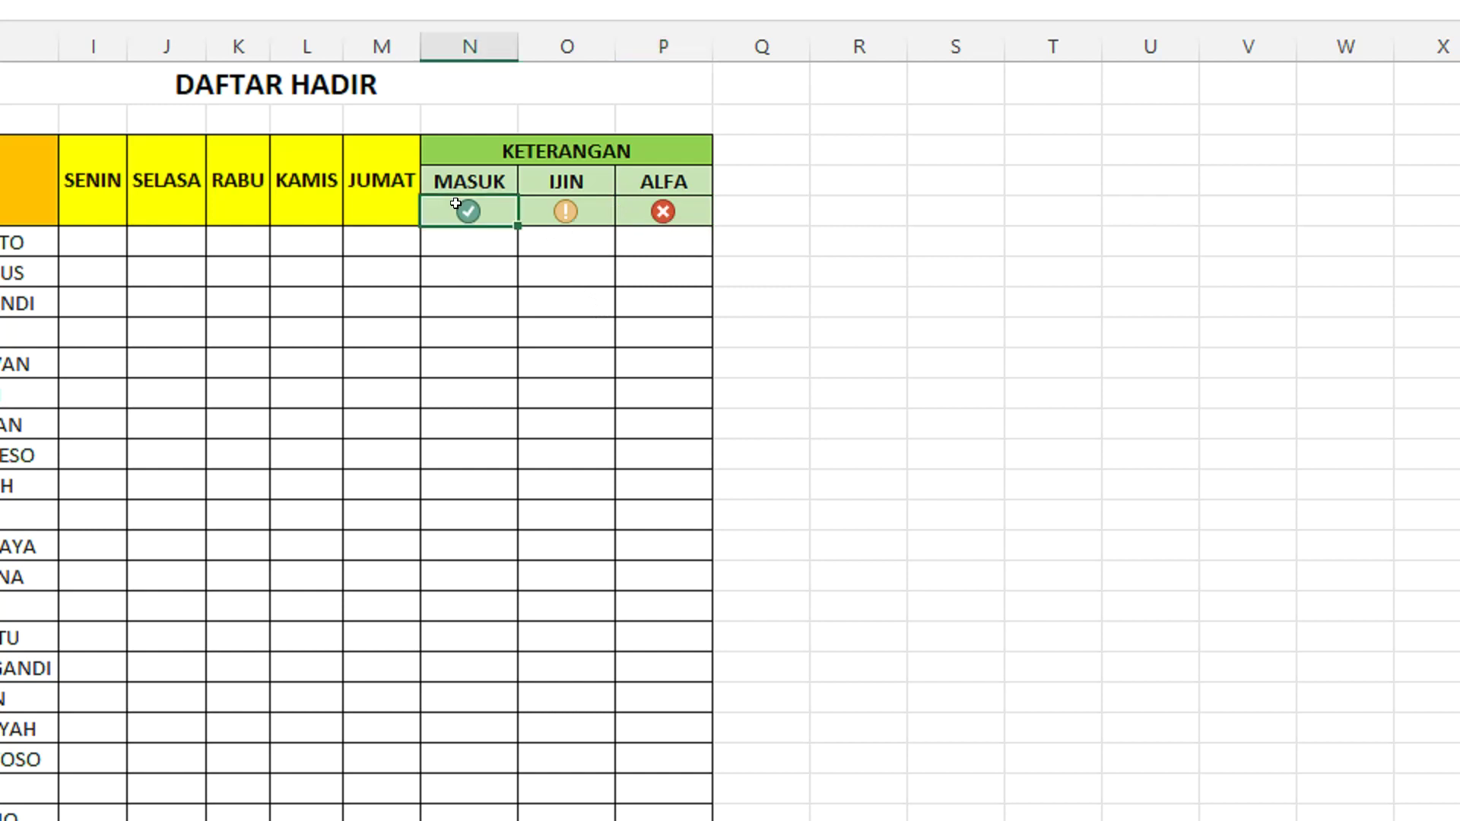
{"action": "left_click_drag", "start_coordinate": [466, 209], "coordinate": [616, 210]}
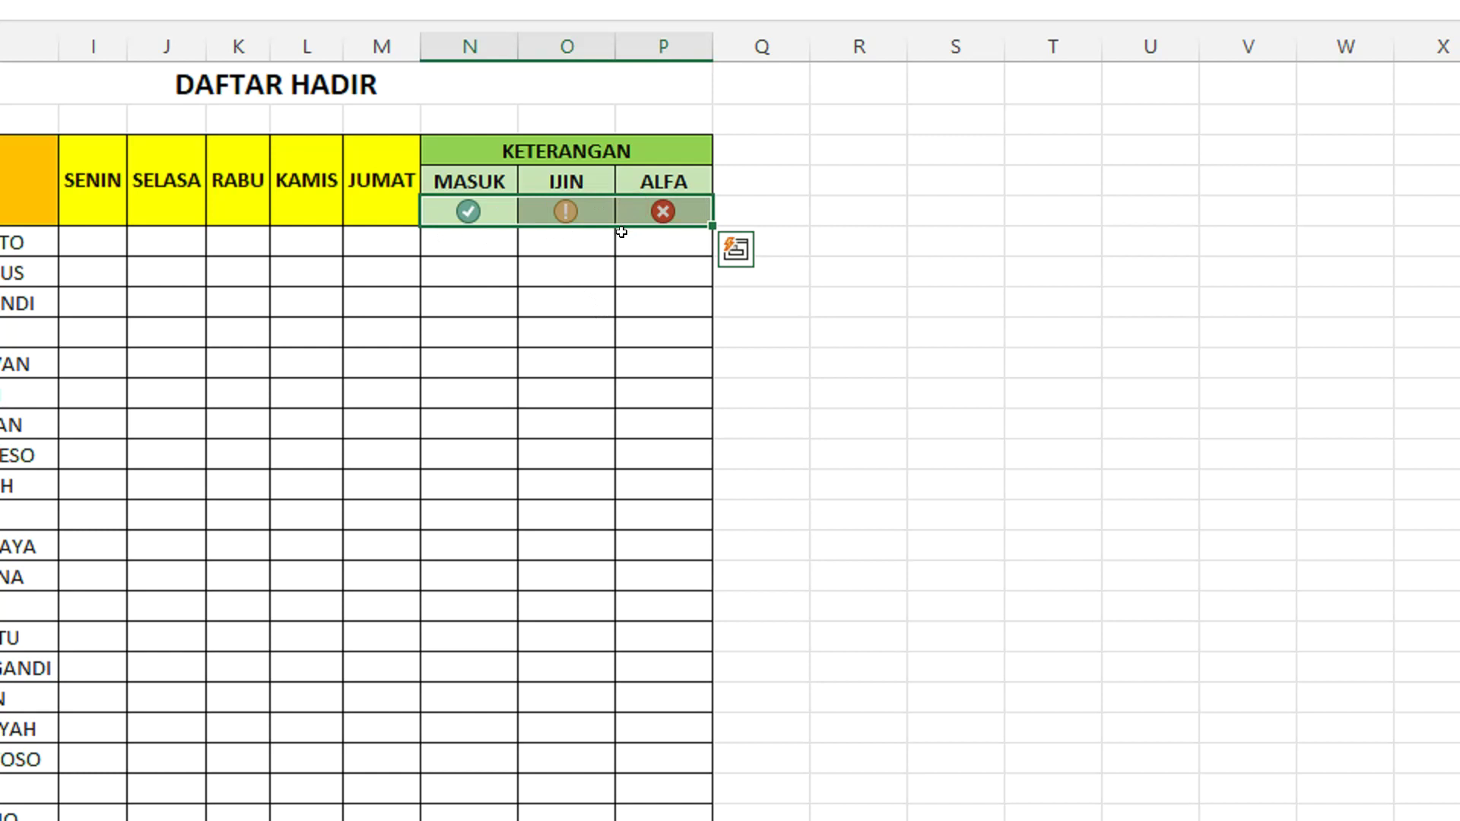
Step: Select the SENIN through JUMAT attendance cells for every name in the list
{"action": "scroll", "coordinate": [621, 231], "scroll_direction": "left", "scroll_amount": 3}
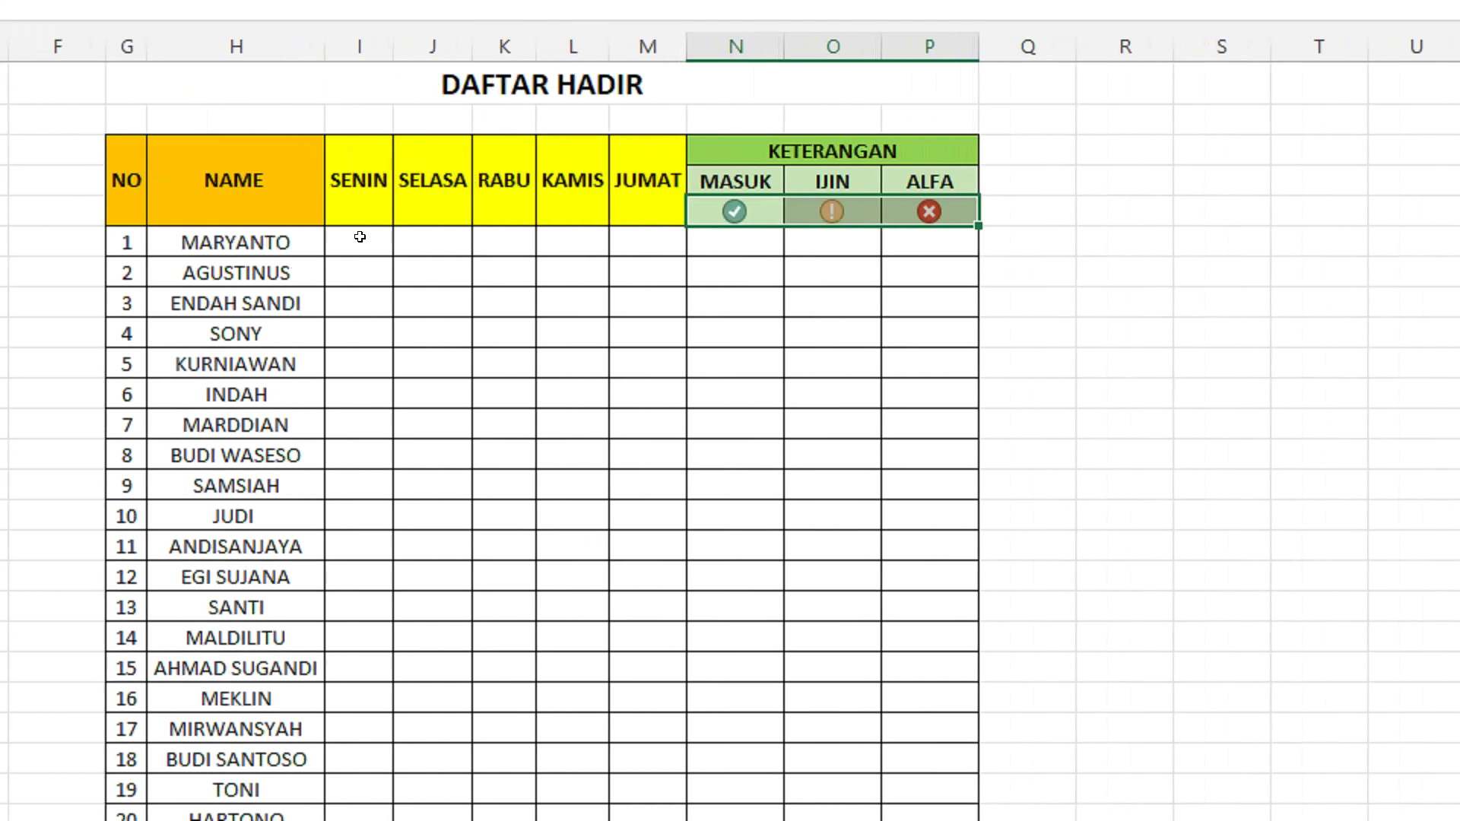
{"action": "left_click_drag", "start_coordinate": [358, 241], "coordinate": [613, 251]}
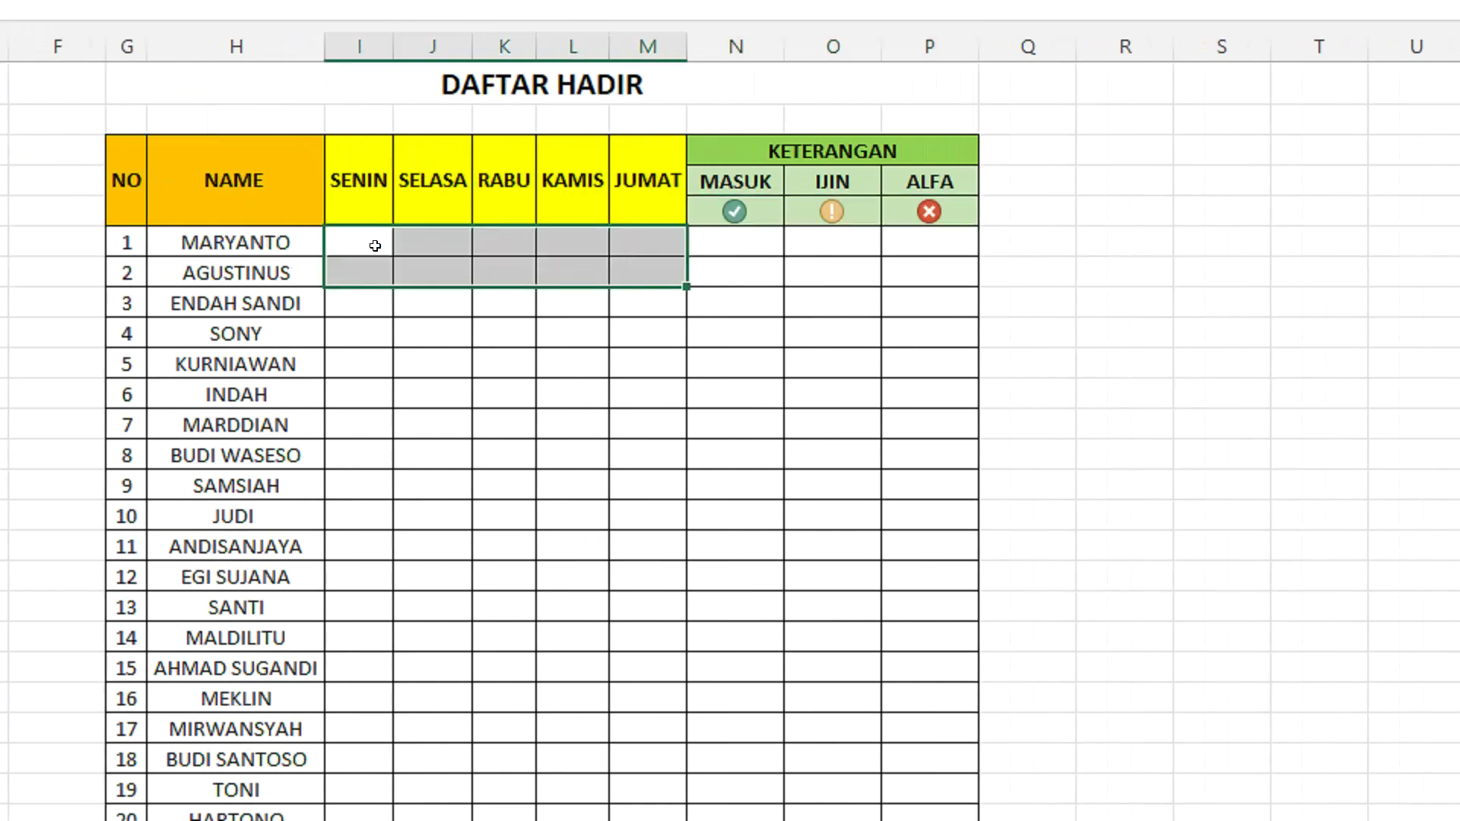
{"action": "left_click", "coordinate": [370, 246]}
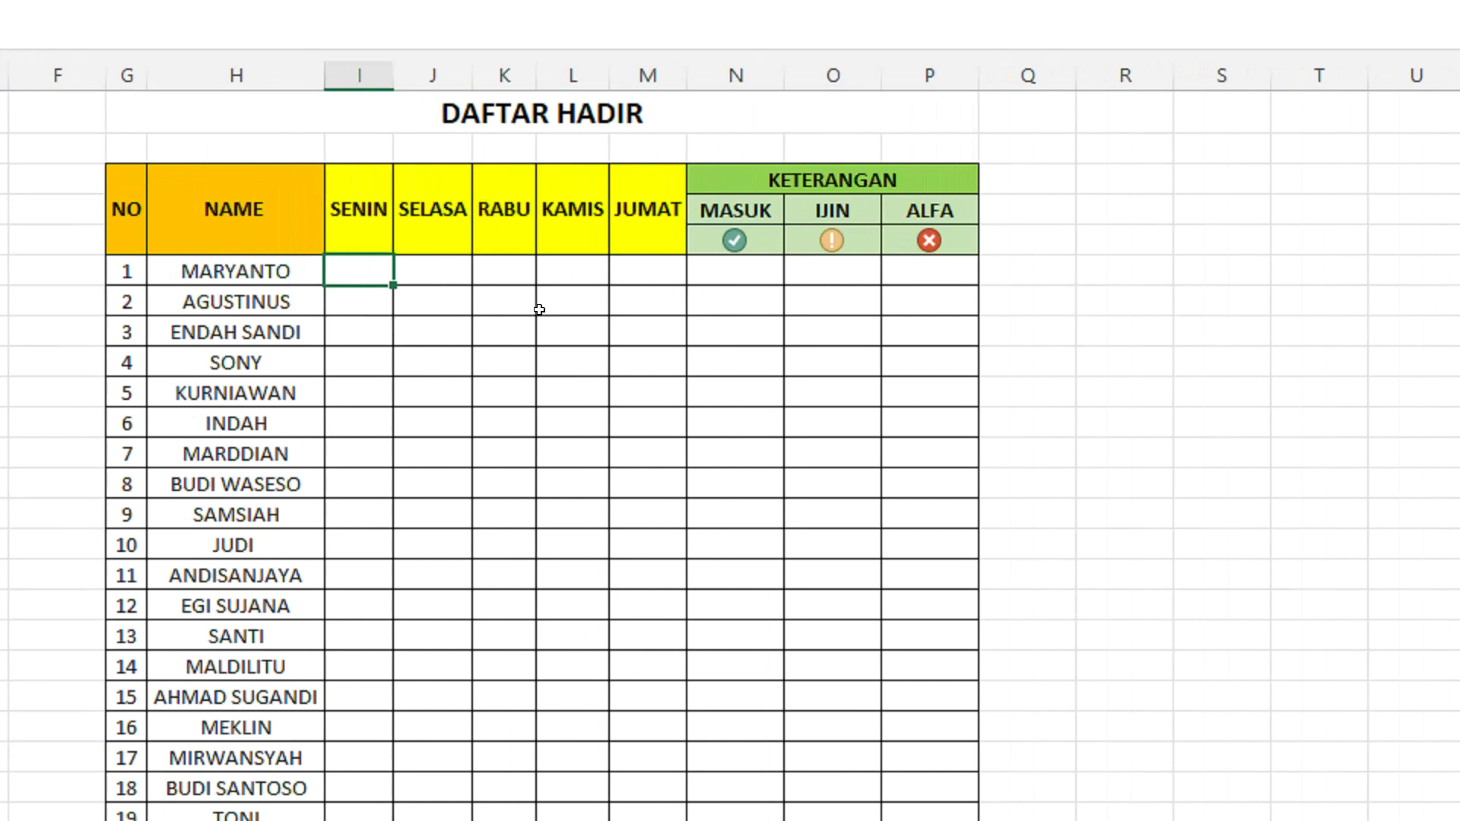
{"action": "left_click", "coordinate": [736, 247]}
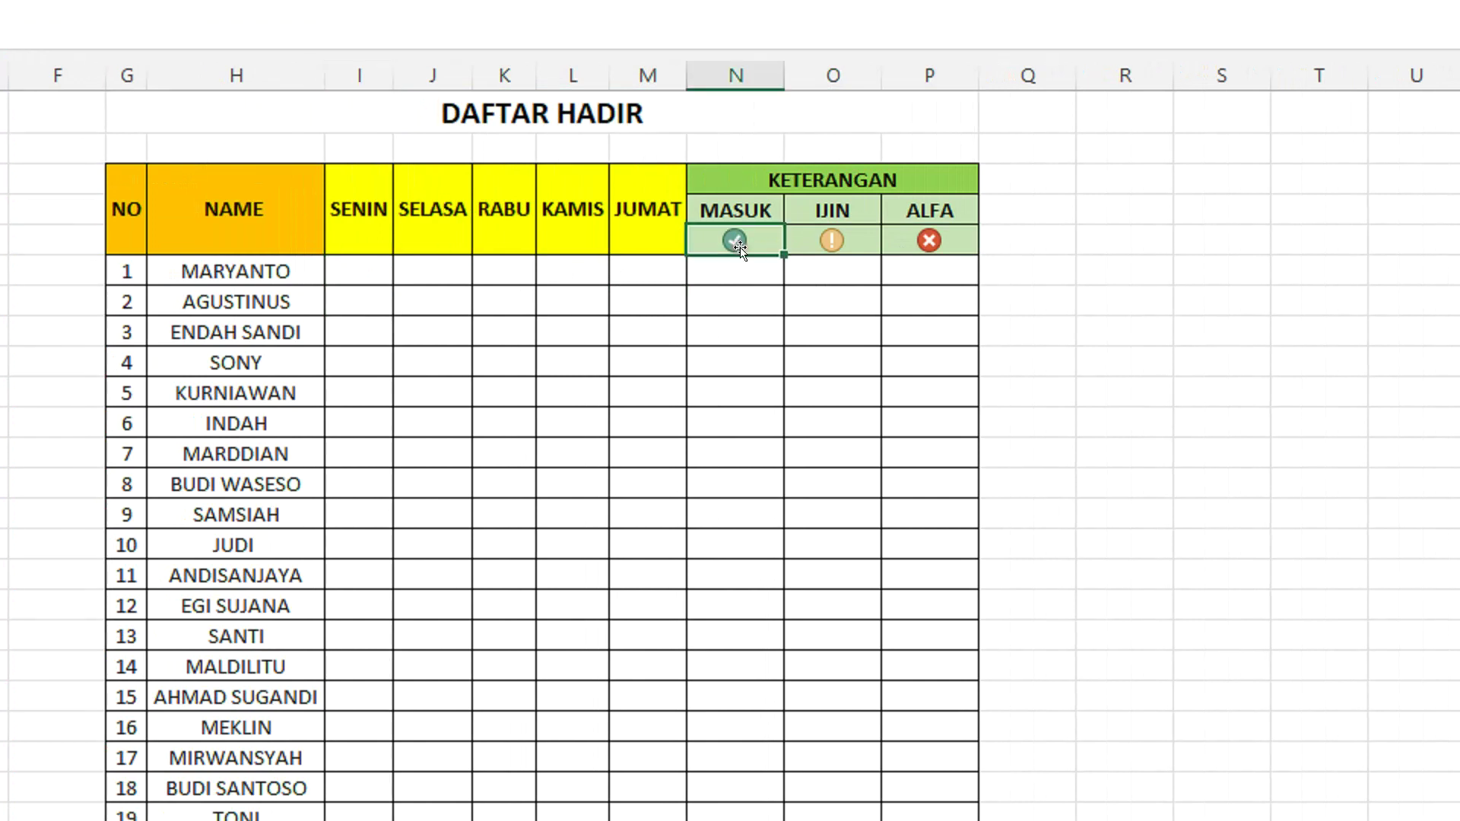
{"action": "left_click", "coordinate": [858, 248]}
{"action": "left_click", "coordinate": [921, 237]}
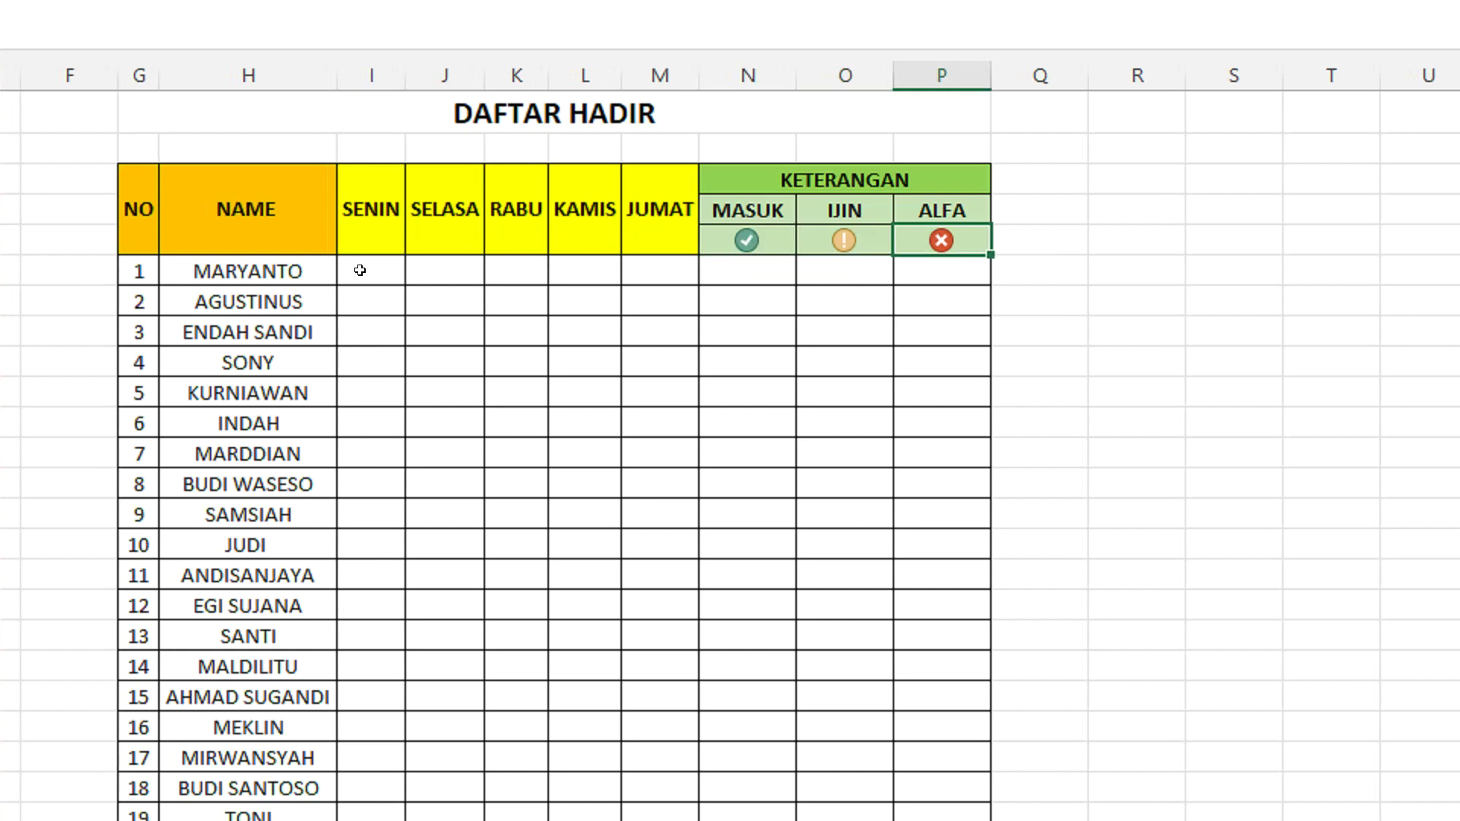
{"action": "mouse_move", "coordinate": [363, 262]}
{"action": "left_mouse_down"}
{"action": "mouse_move", "coordinate": [650, 620]}
{"action": "mouse_move", "coordinate": [661, 611]}
{"action": "left_mouse_up"}
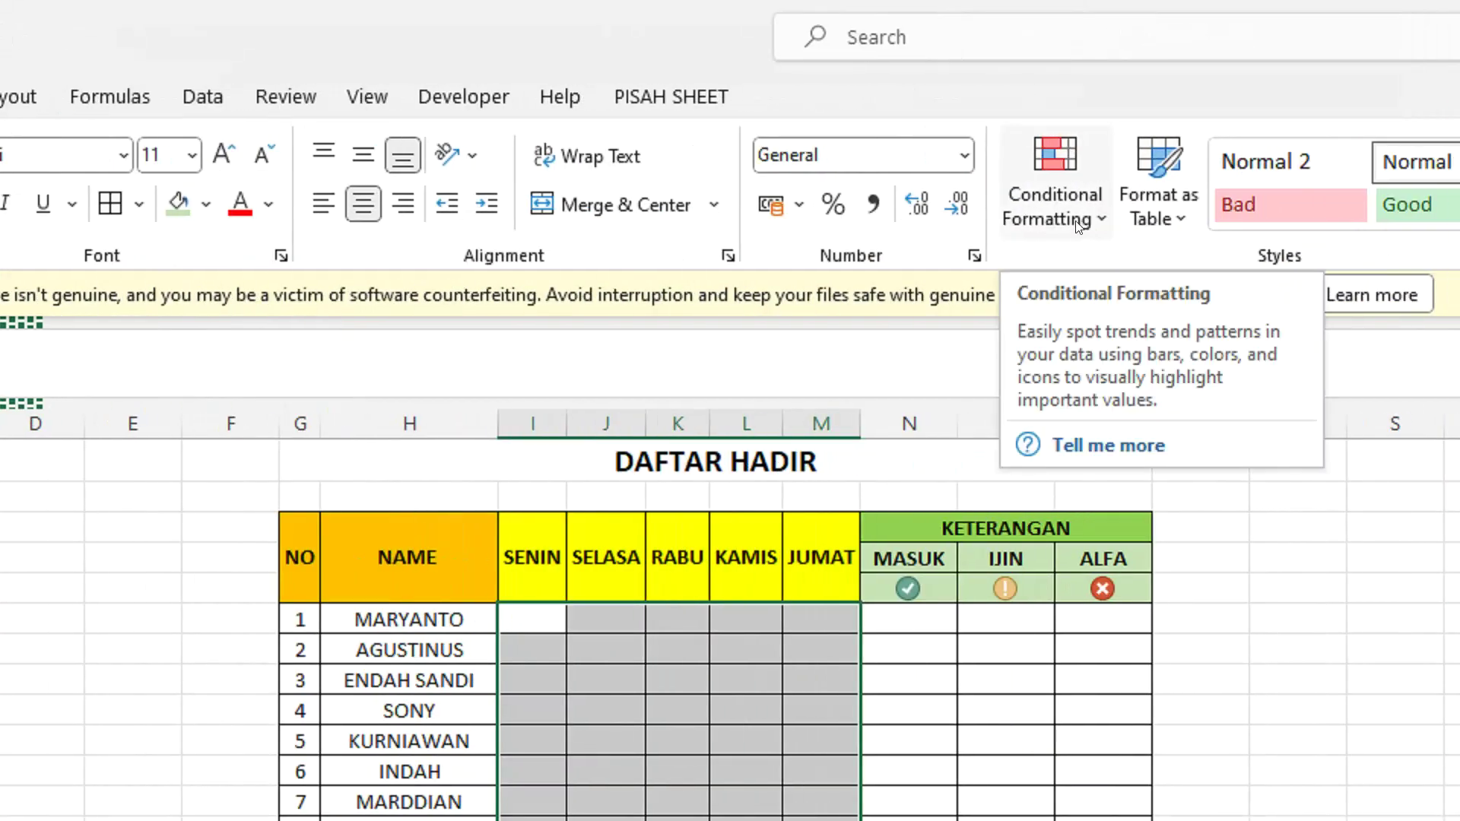
Step: Create a new Icon Sets rule using the 3 Symbols (Circled) style for the day cells
{"action": "left_click", "coordinate": [1097, 222]}
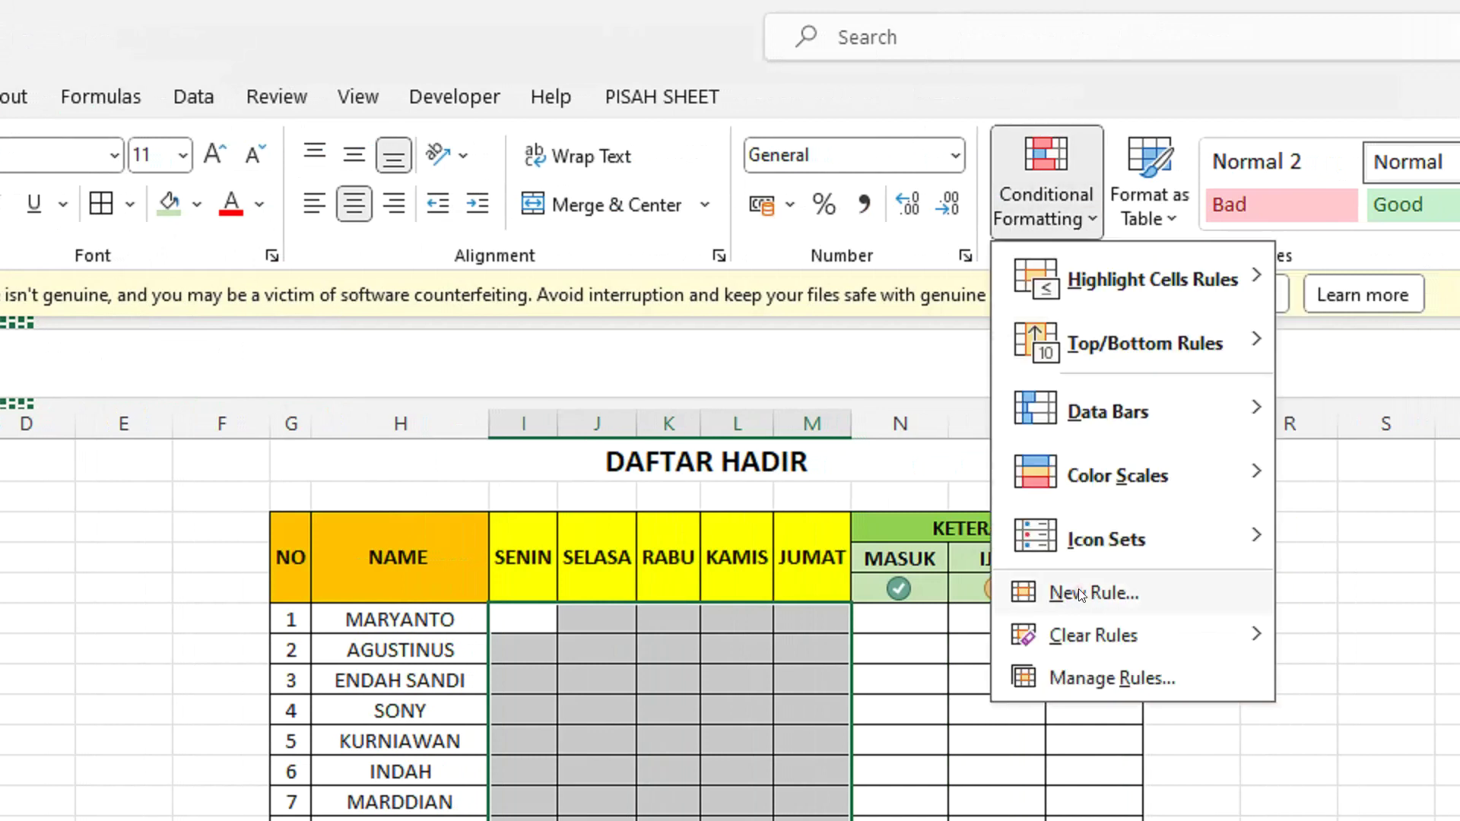
{"action": "left_click", "coordinate": [1079, 592]}
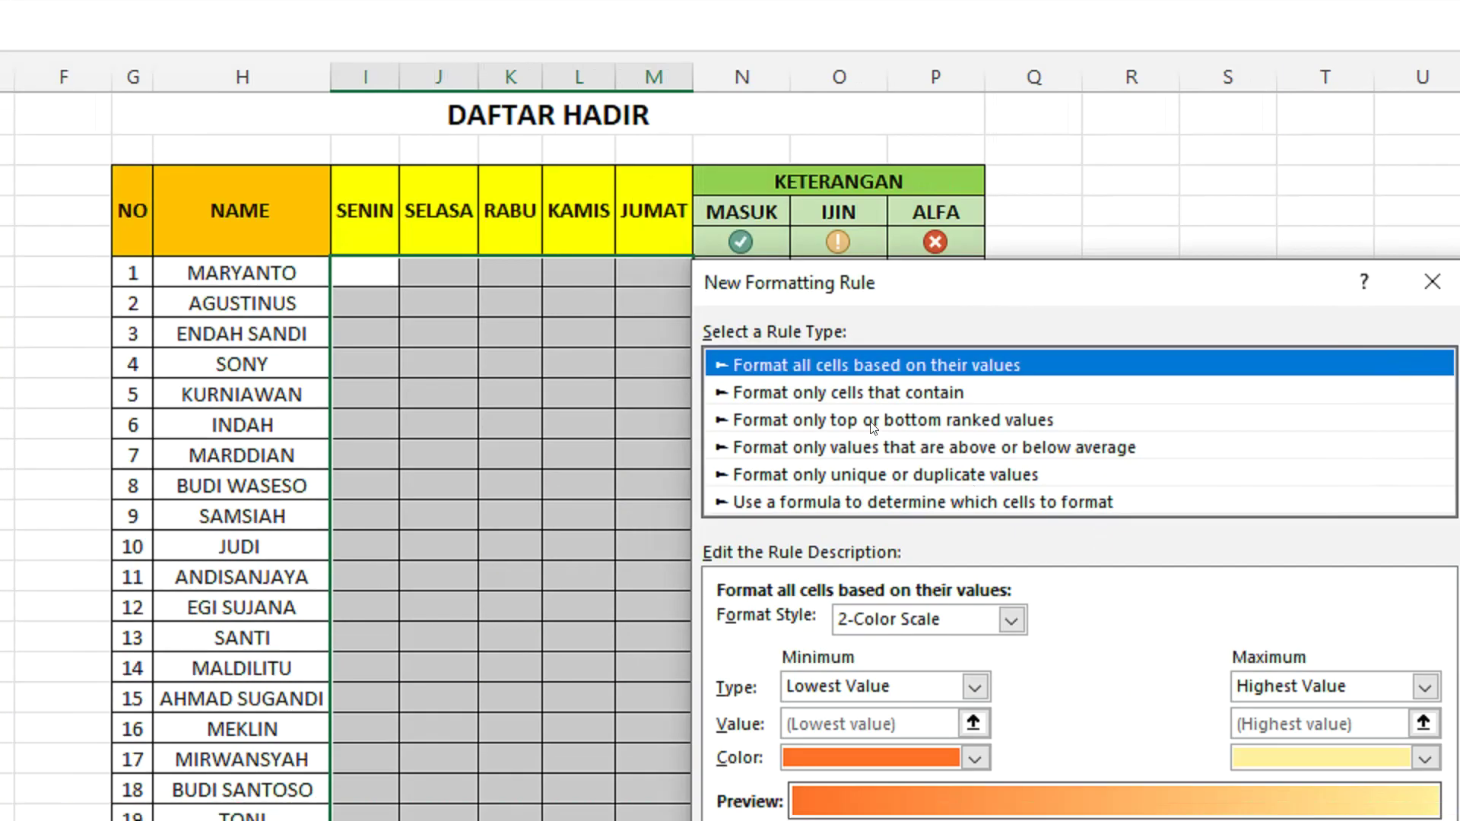
{"action": "left_click_drag", "start_coordinate": [893, 295], "coordinate": [900, 212]}
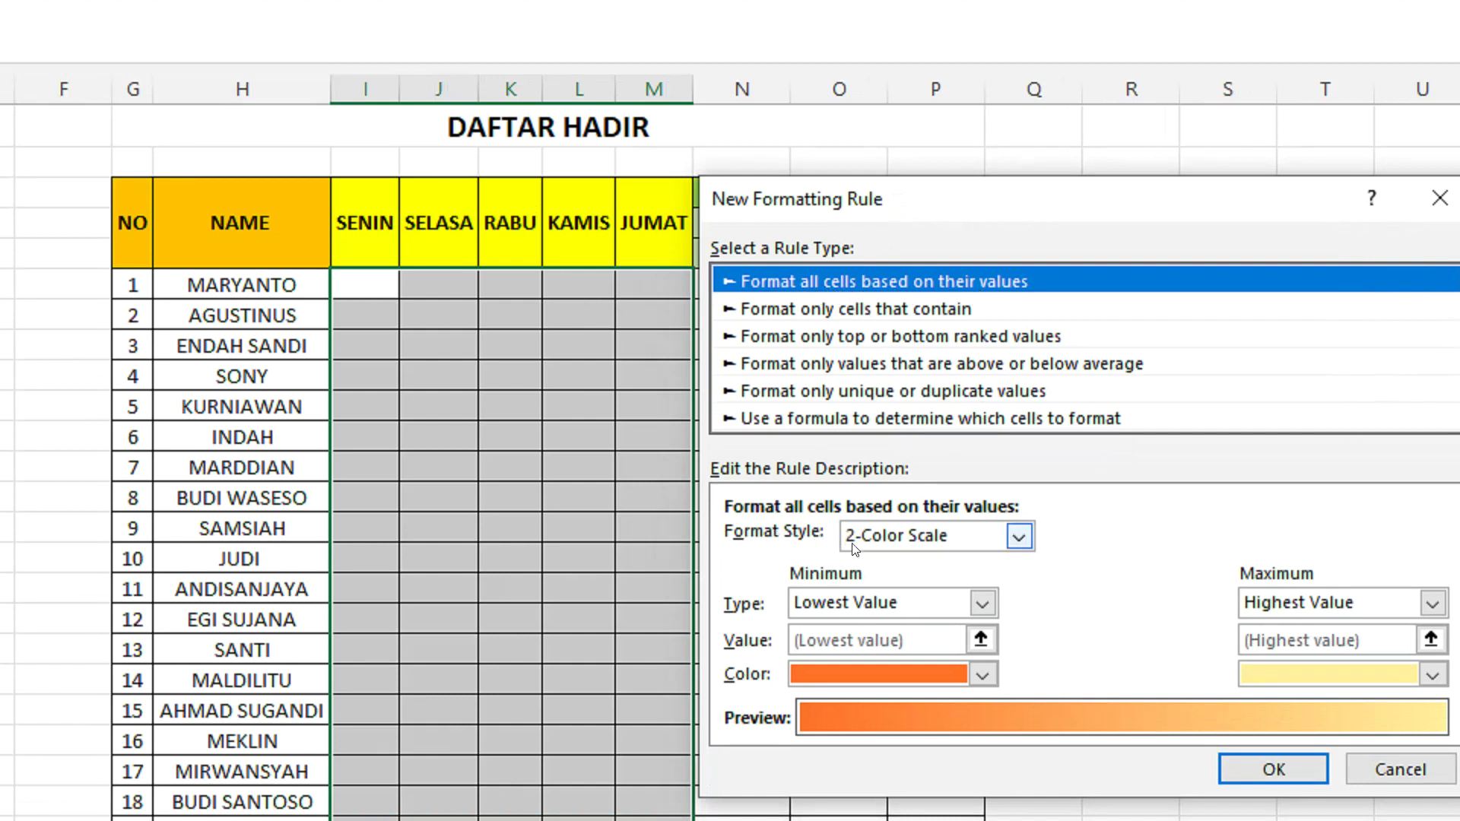
{"action": "left_click", "coordinate": [1020, 539]}
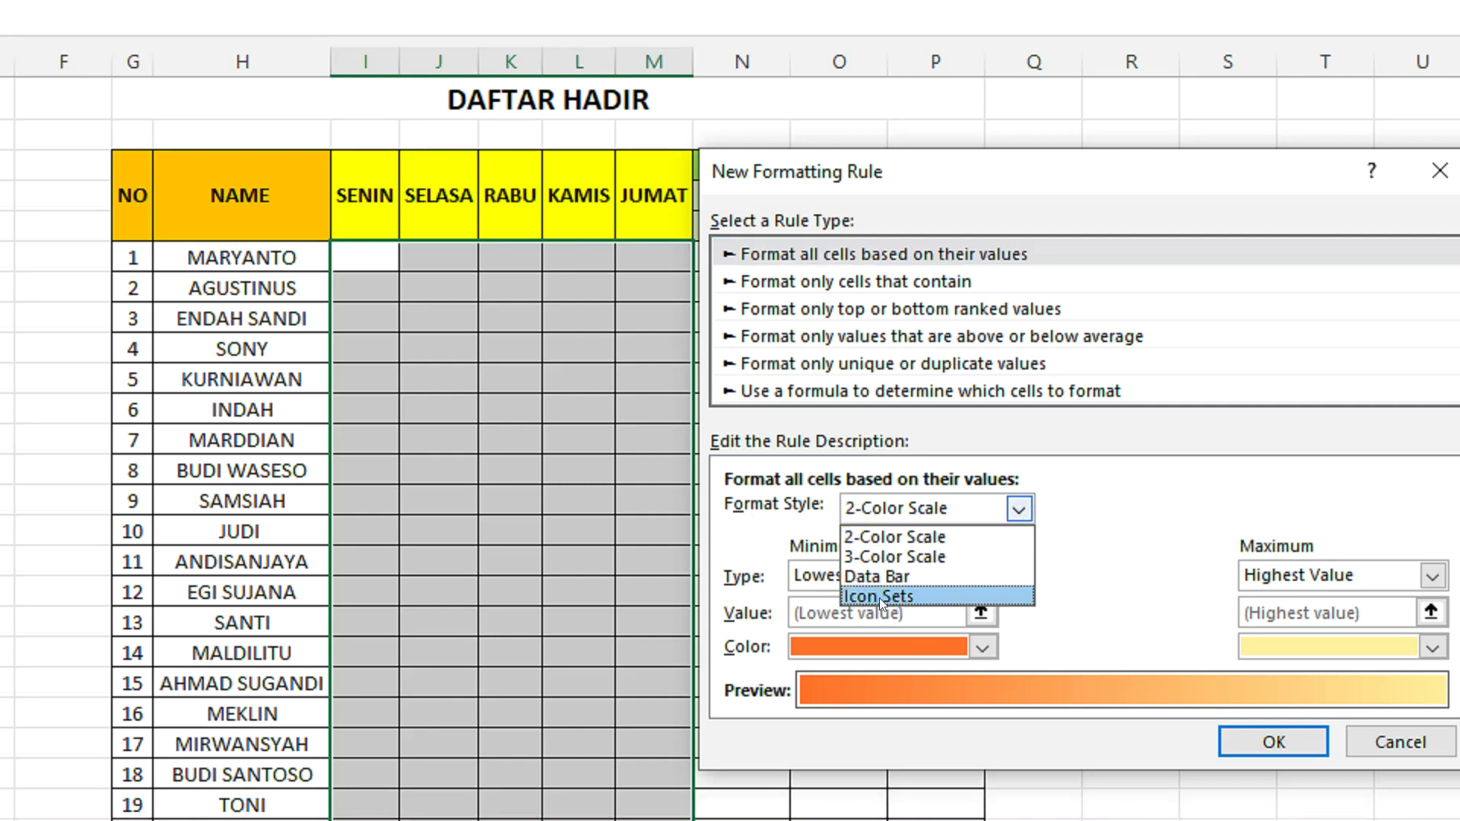
{"action": "left_click", "coordinate": [875, 597]}
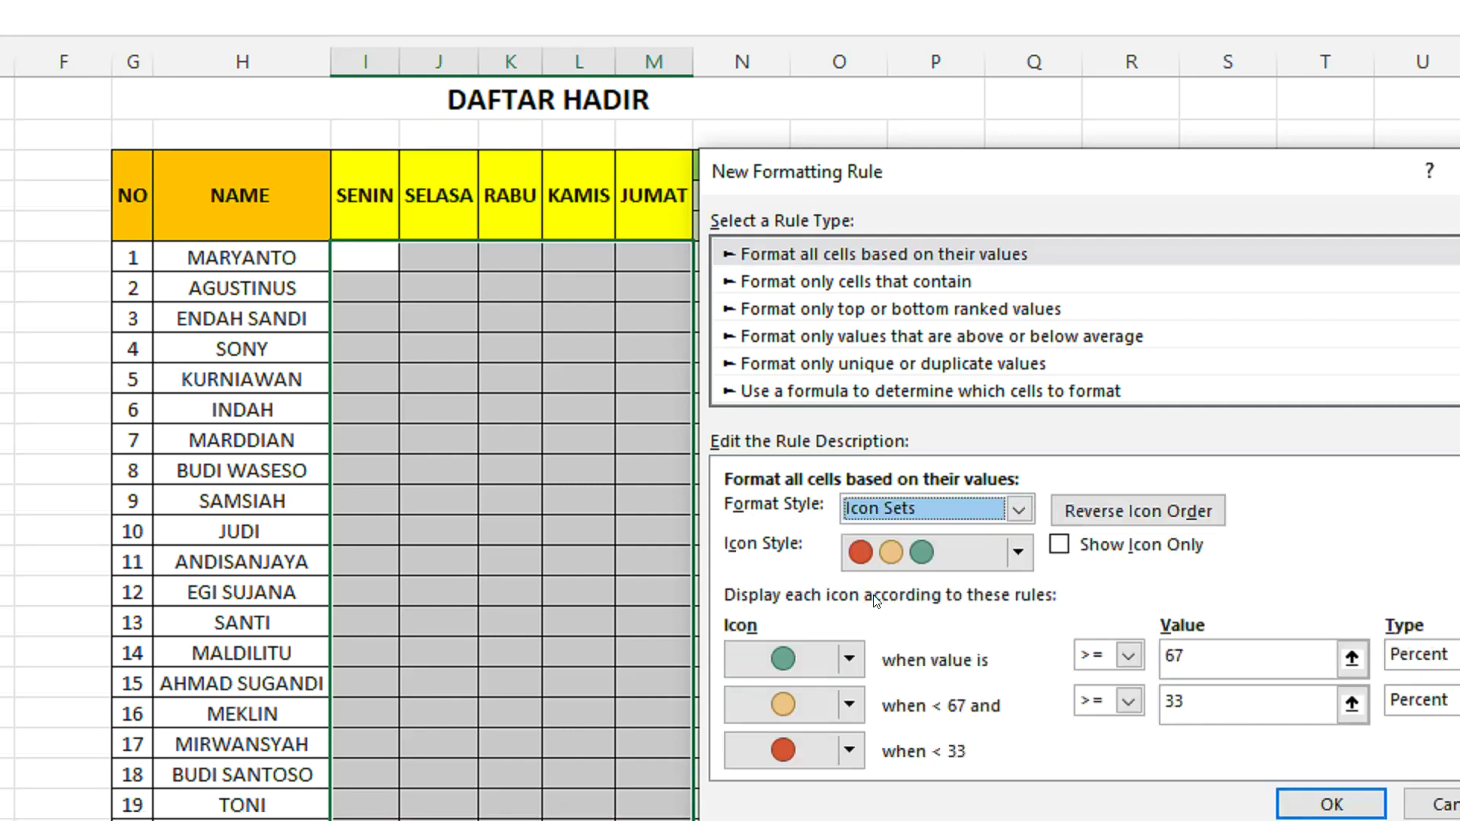
{"action": "left_click", "coordinate": [1023, 548]}
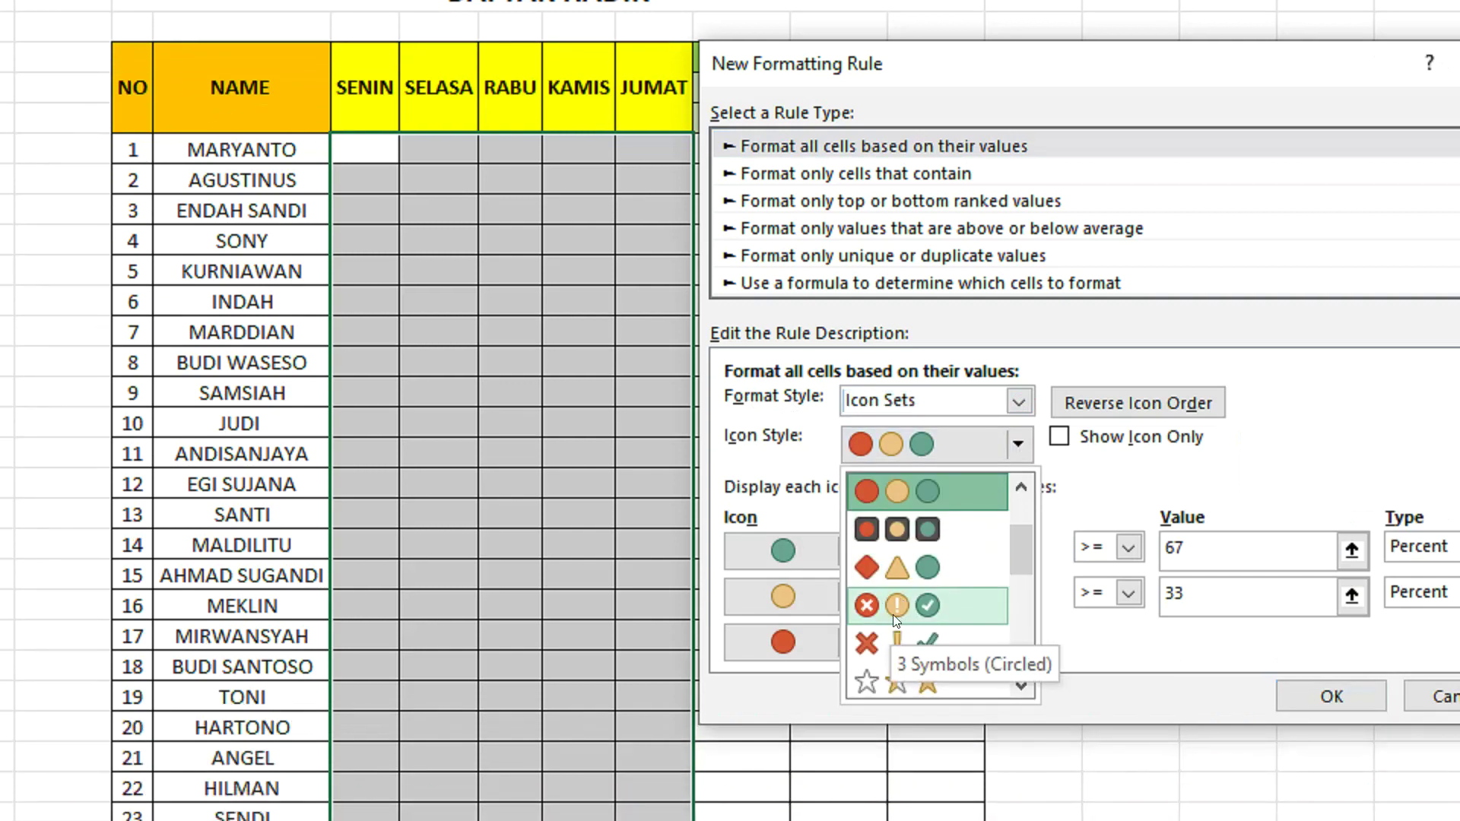
{"action": "left_click", "coordinate": [906, 607]}
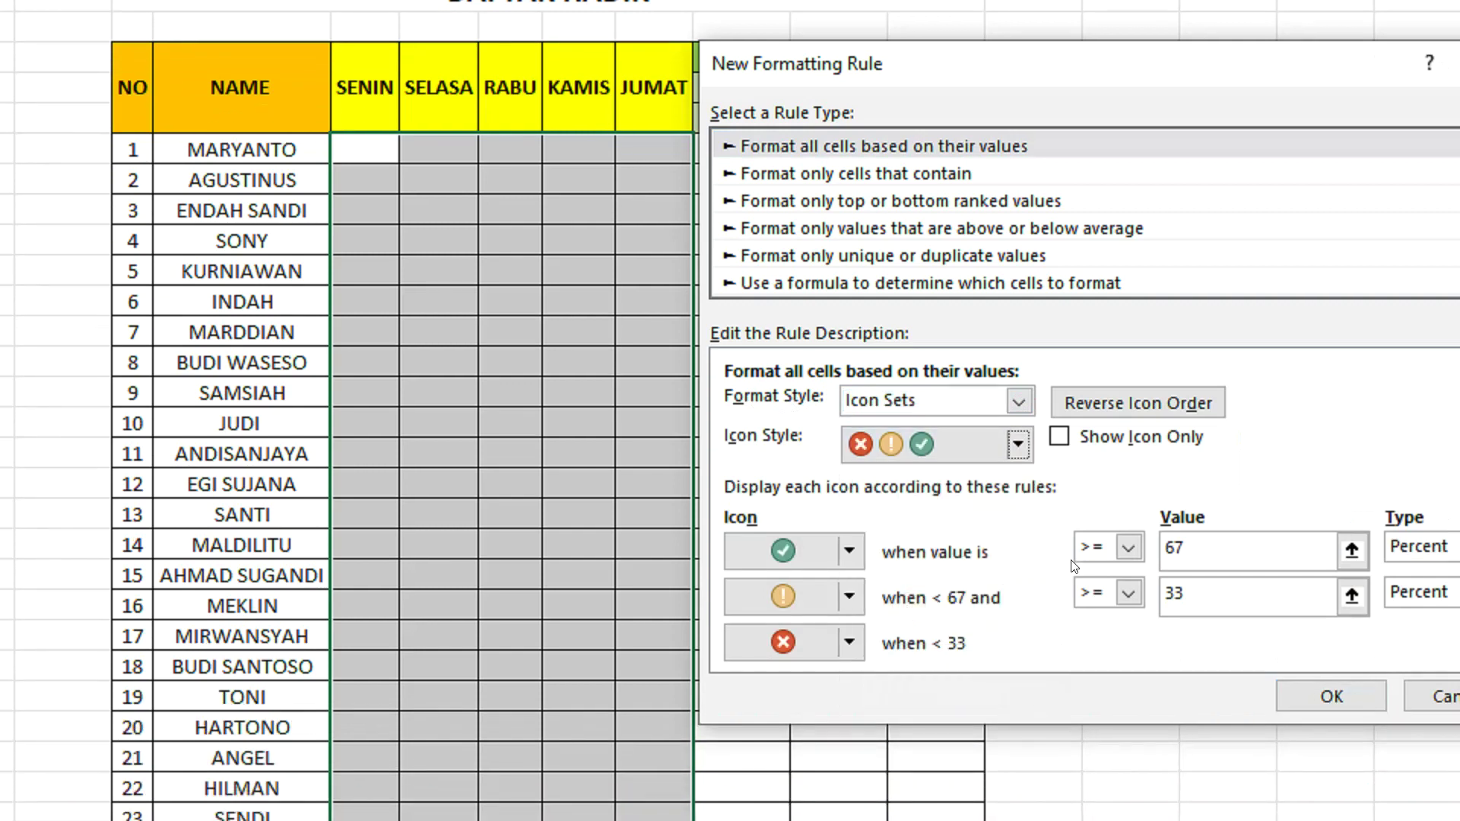
Step: Show icons only with Number thresholds of 2 and 1, and confirm the rule
{"action": "left_click", "coordinate": [1059, 438]}
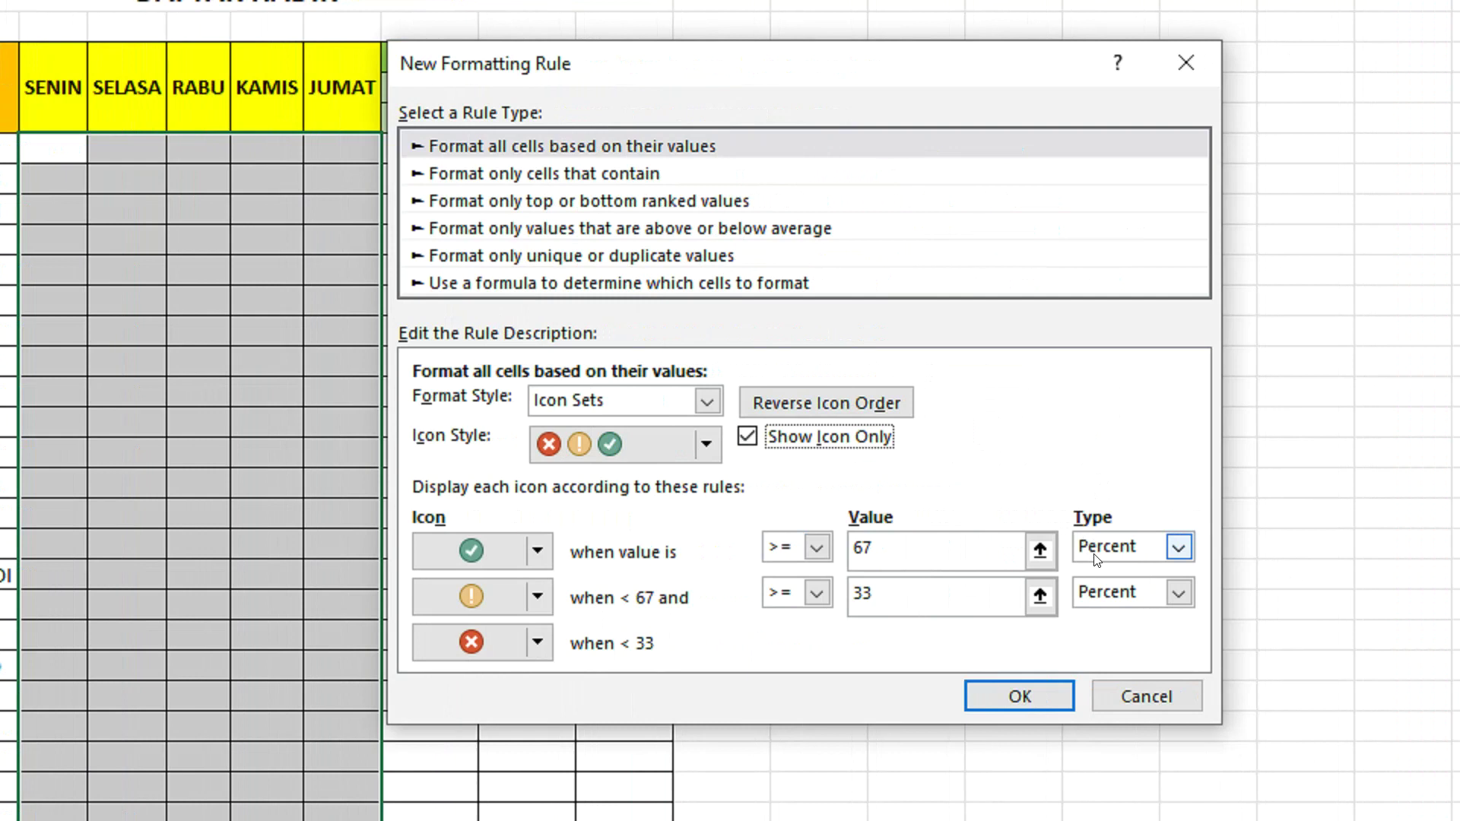
{"action": "left_click", "coordinate": [1098, 552]}
{"action": "left_click", "coordinate": [1101, 575]}
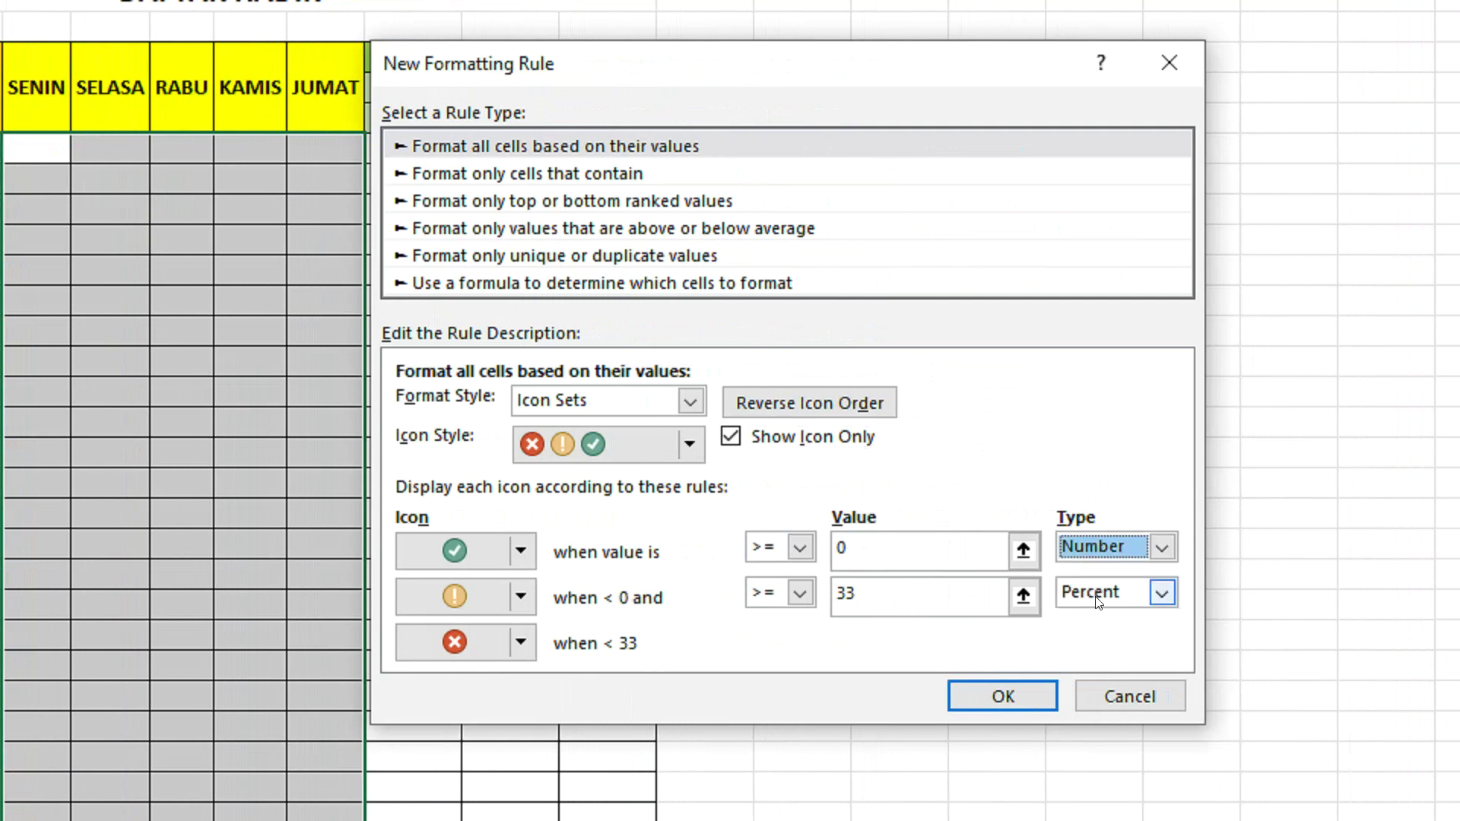
{"action": "left_click", "coordinate": [1108, 597]}
{"action": "left_click", "coordinate": [1094, 617]}
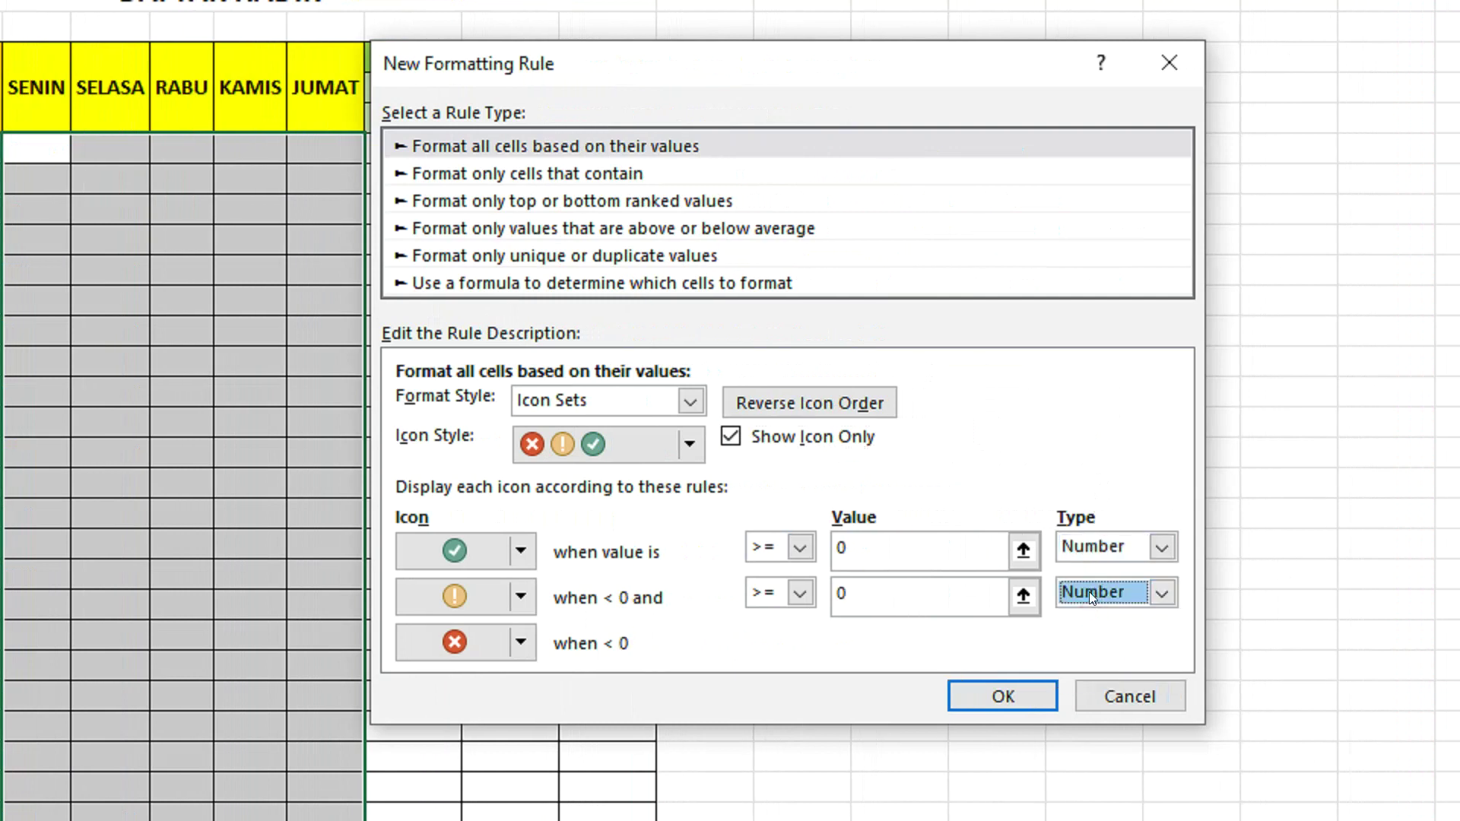
{"action": "left_click_drag", "start_coordinate": [882, 546], "coordinate": [810, 544]}
{"action": "type", "text": "2"}
{"action": "double_click", "coordinate": [842, 574]}
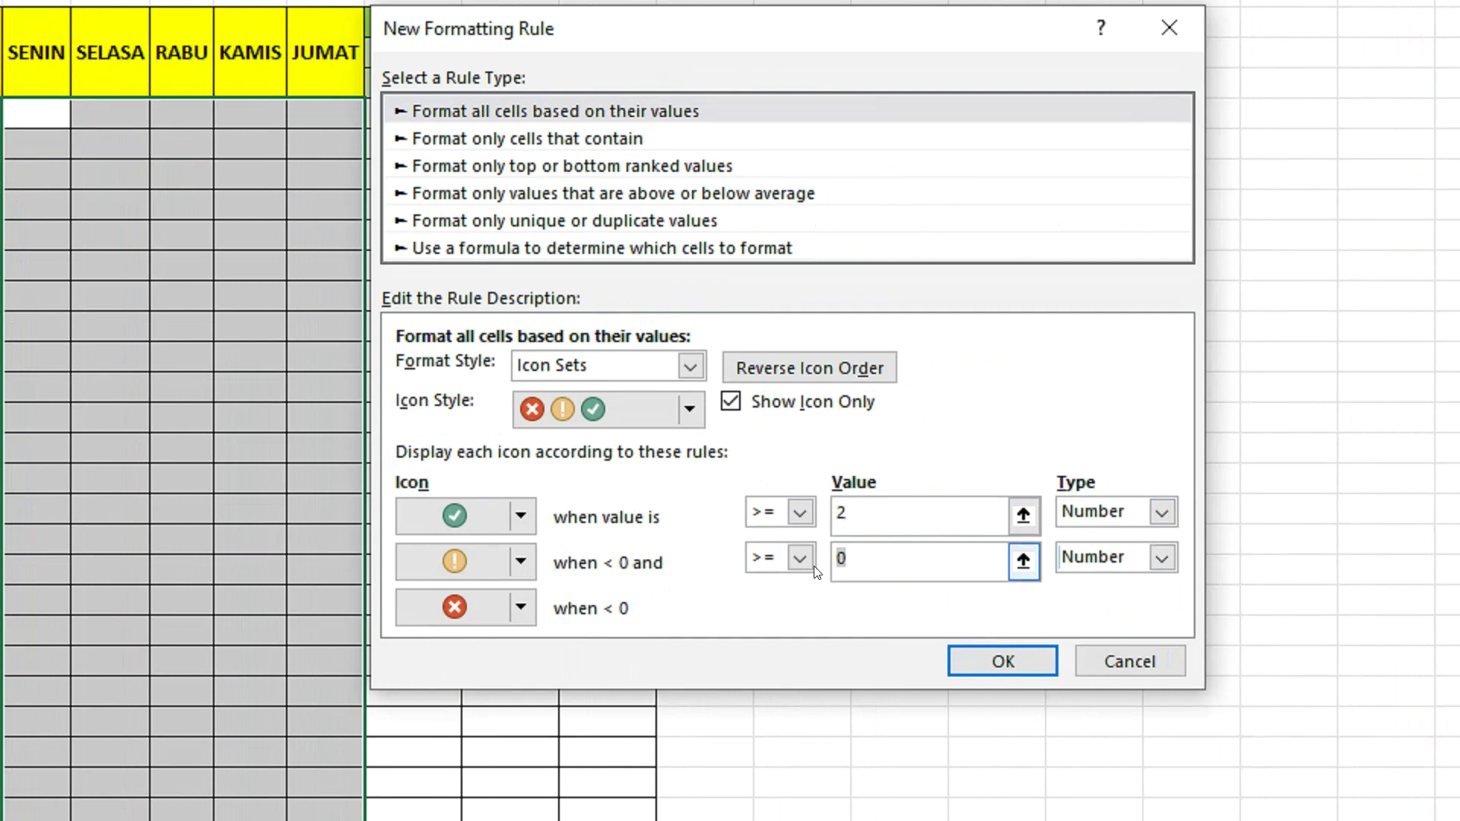
{"action": "type", "text": "1"}
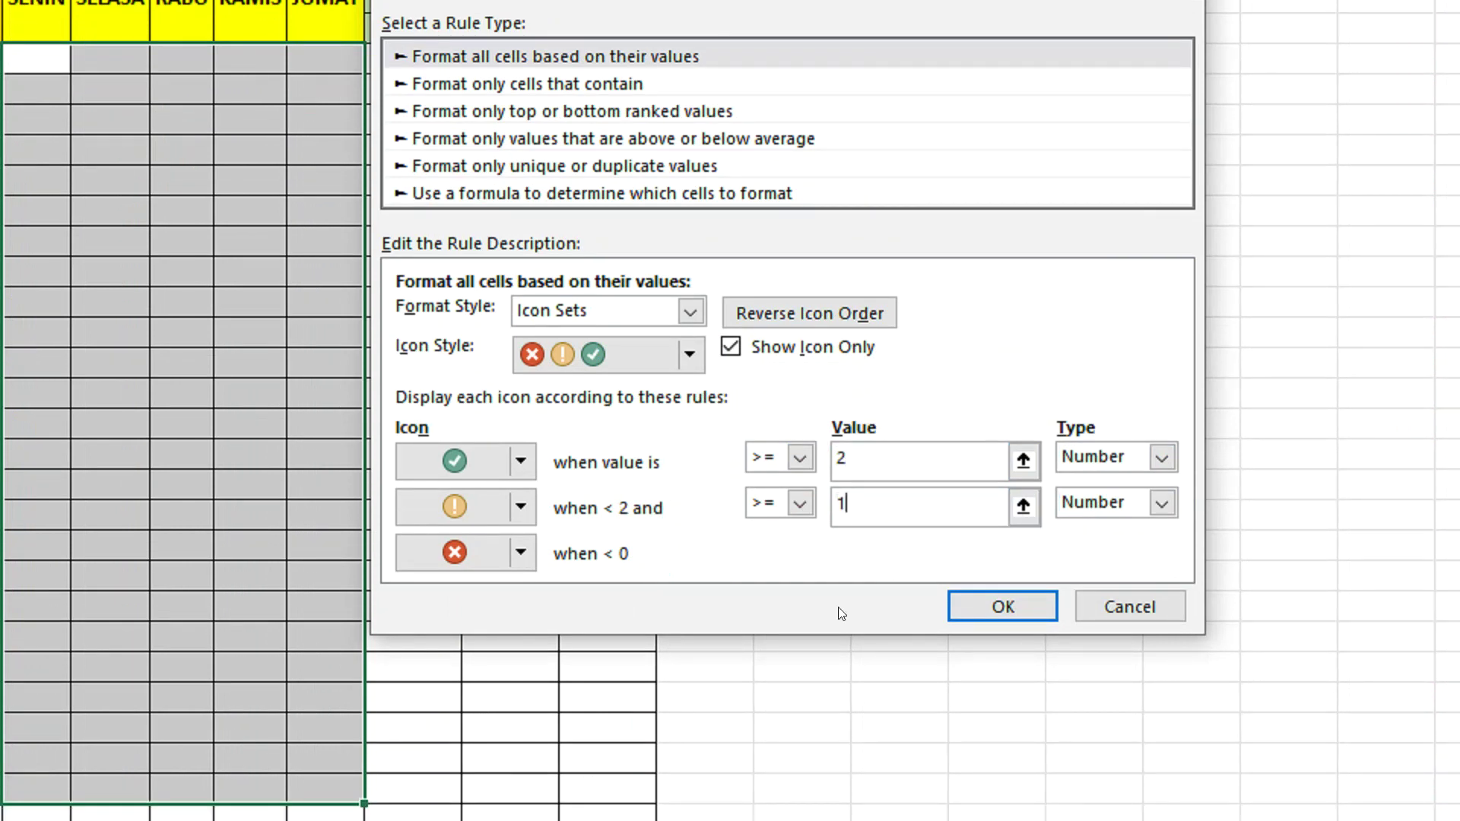
{"action": "left_click", "coordinate": [982, 608]}
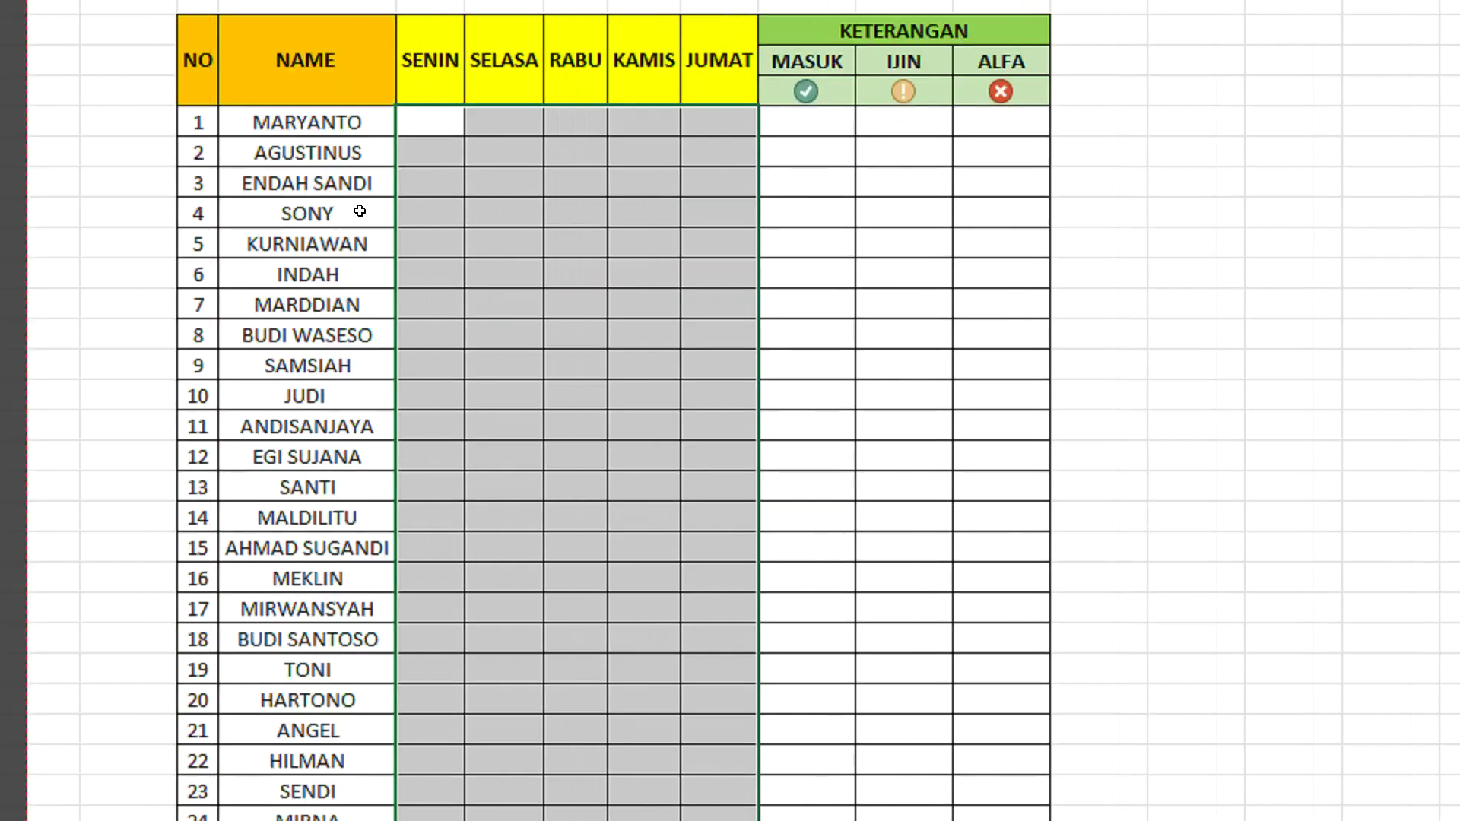
Step: Enter MARYANTO's attendance: 2 for SENIN through KAMIS and 1 for JUMAT
{"action": "left_click", "coordinate": [528, 232]}
{"action": "scroll", "coordinate": [495, 205], "scroll_direction": "up", "scroll_amount": 2}
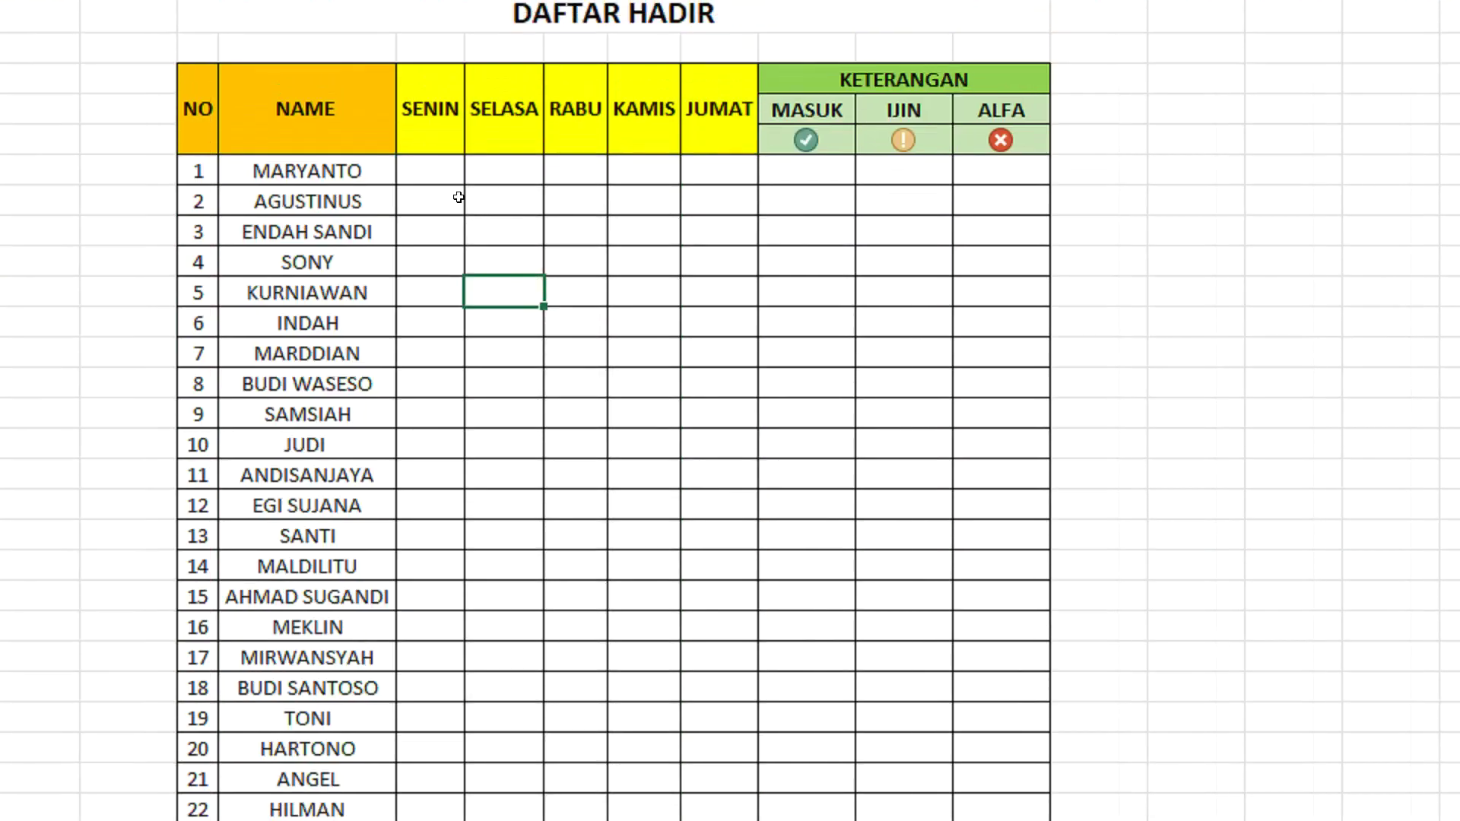
{"action": "left_click", "coordinate": [439, 201]}
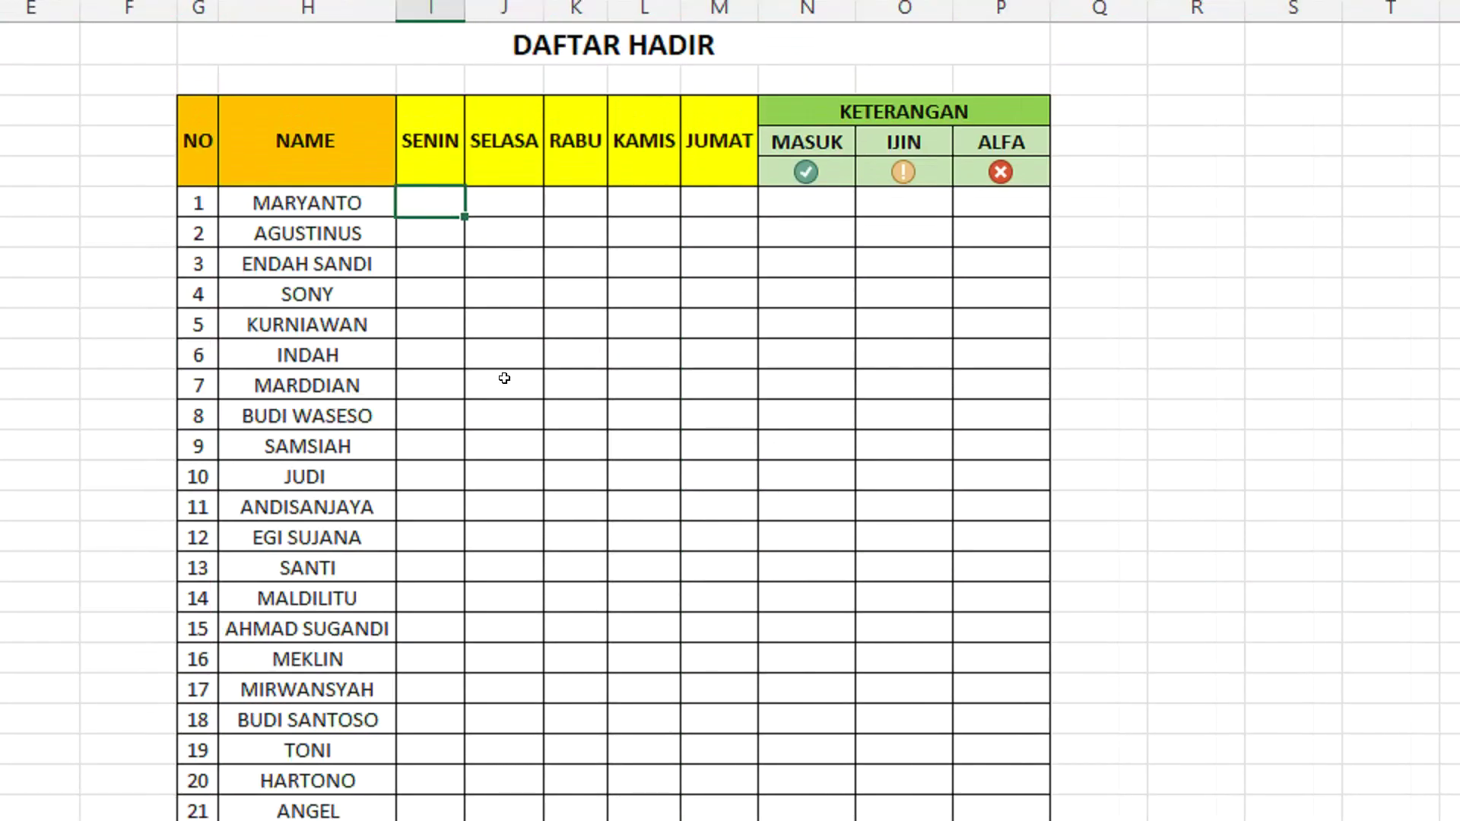
{"action": "type", "text": "2"}
{"action": "key", "text": "Return"}
{"action": "key", "text": "Up"}
{"action": "key", "text": "Right"}
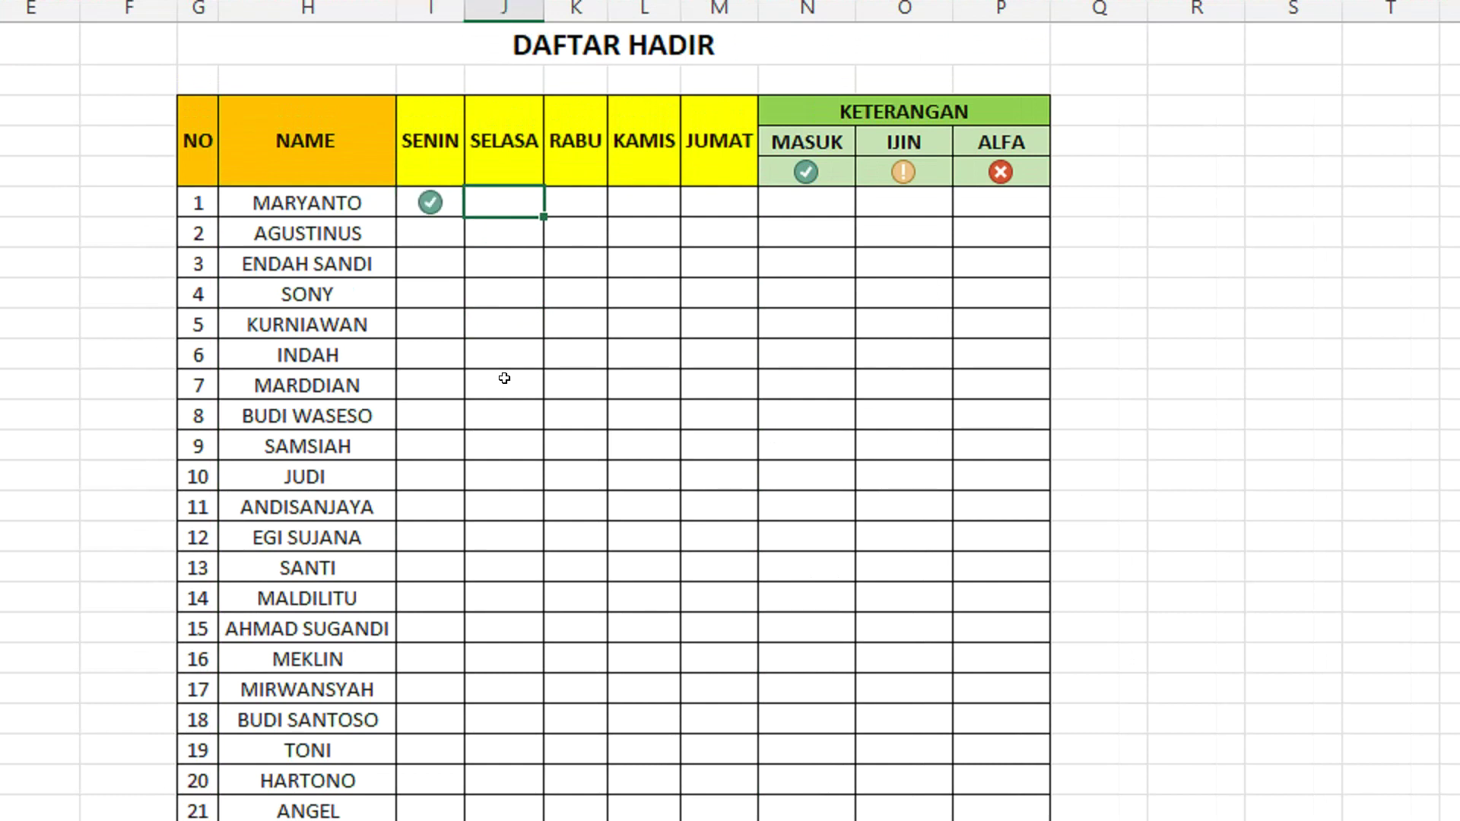
{"action": "type", "text": "2"}
{"action": "key", "text": "Return"}
{"action": "key", "text": "Up"}
{"action": "key", "text": "Right"}
{"action": "type", "text": "2"}
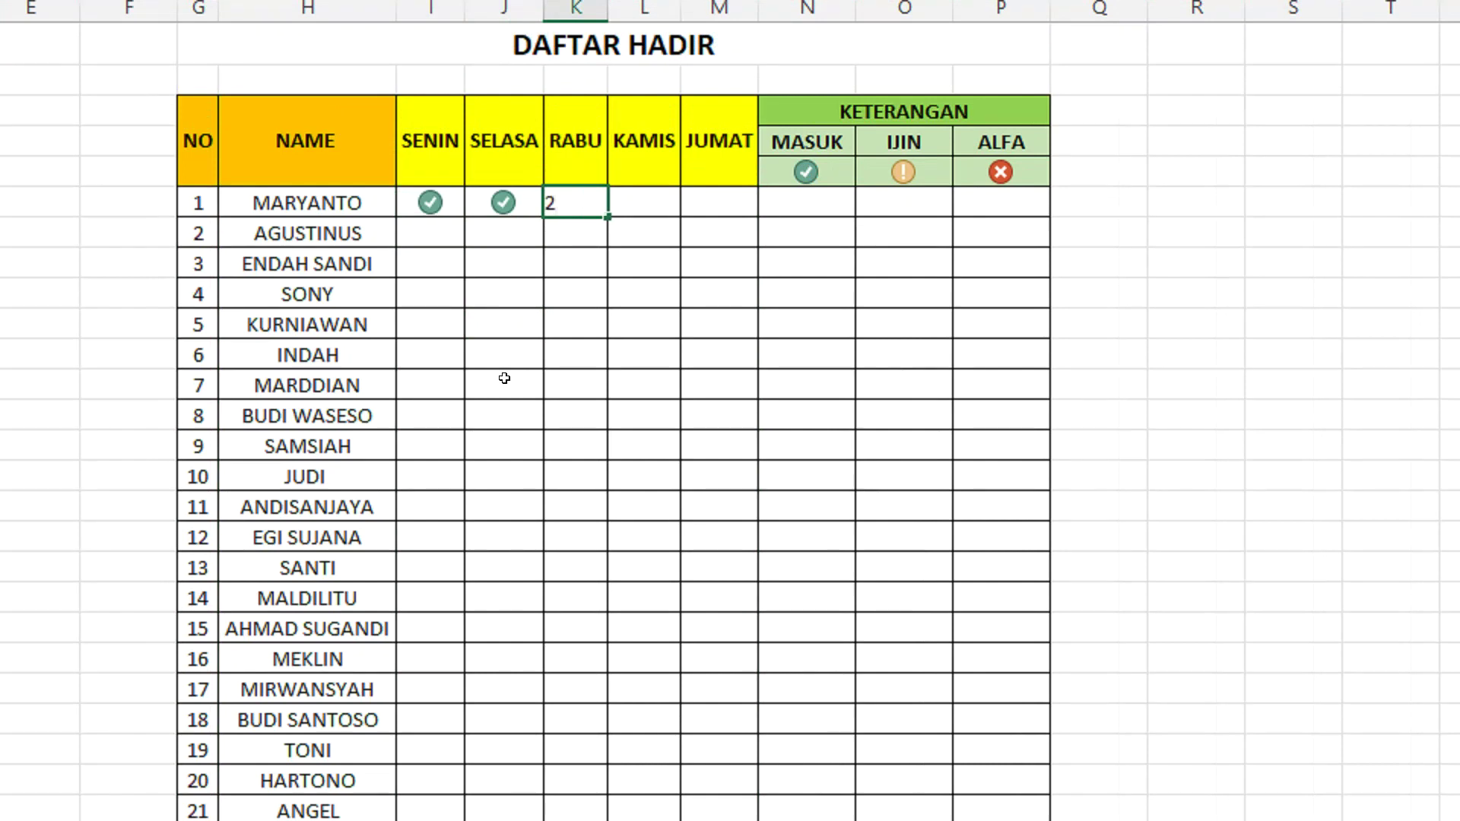
{"action": "key", "text": "Right"}
{"action": "type", "text": "2"}
{"action": "key", "text": "Right"}
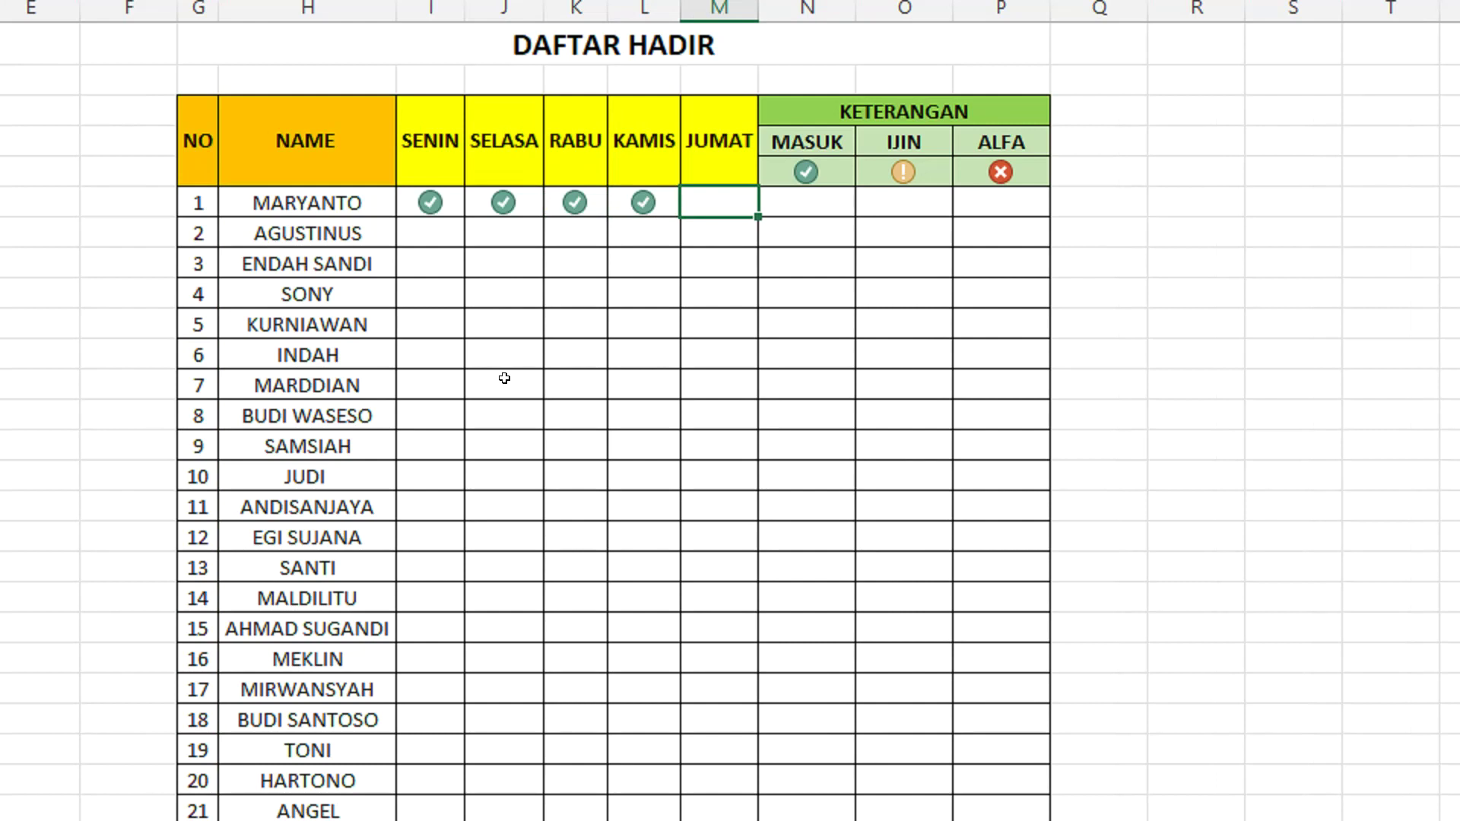
{"action": "type", "text": "1"}
{"action": "key", "text": "Return"}
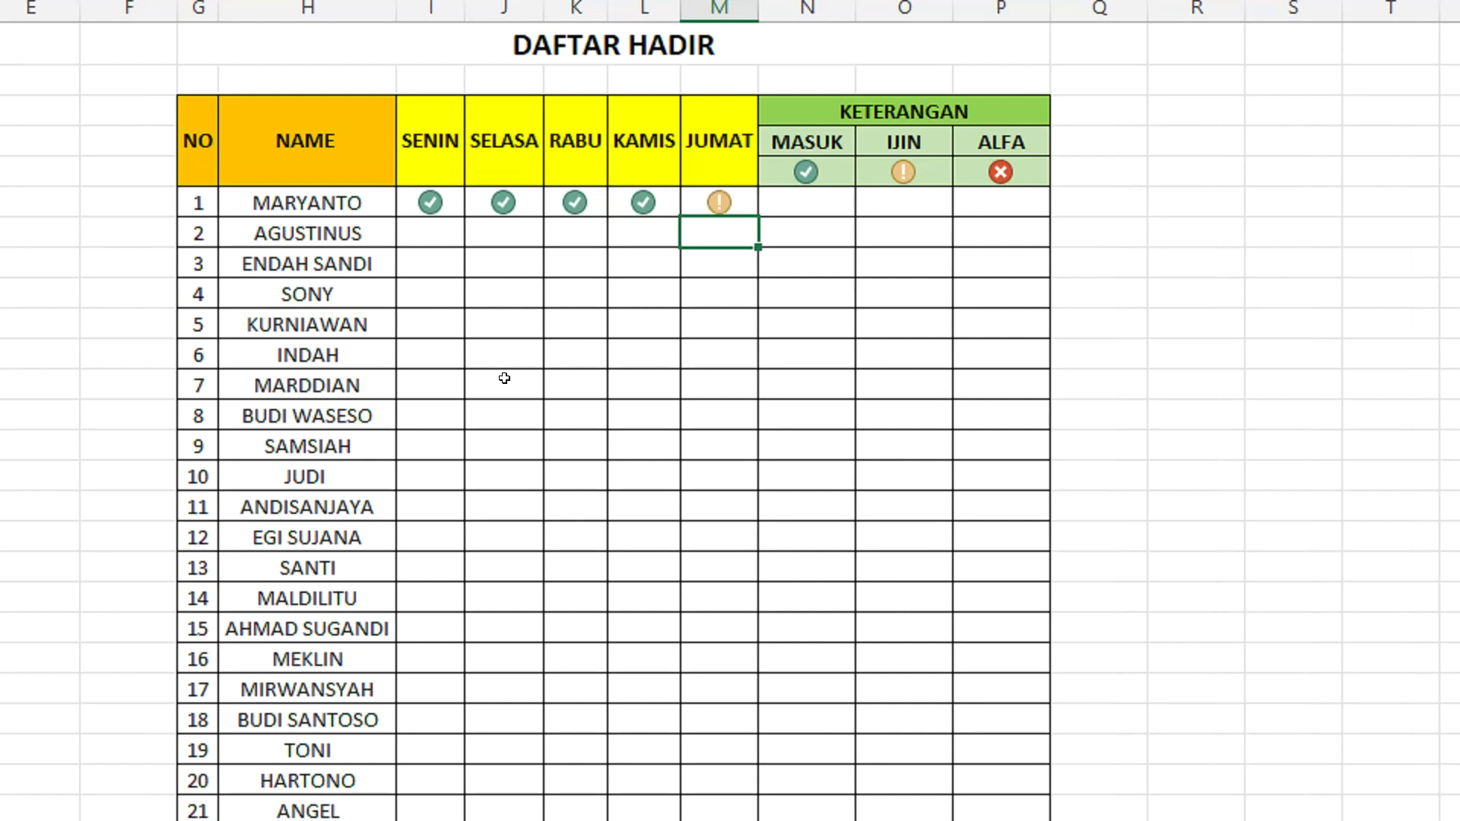
Step: Enter AGUSTINUS's attendance as 2, 2, 0, 2, 2 across SENIN to JUMAT
{"action": "key", "text": "Left"}
{"action": "key", "text": "Left"}
{"action": "key", "text": "Left"}
{"action": "key", "text": "Left"}
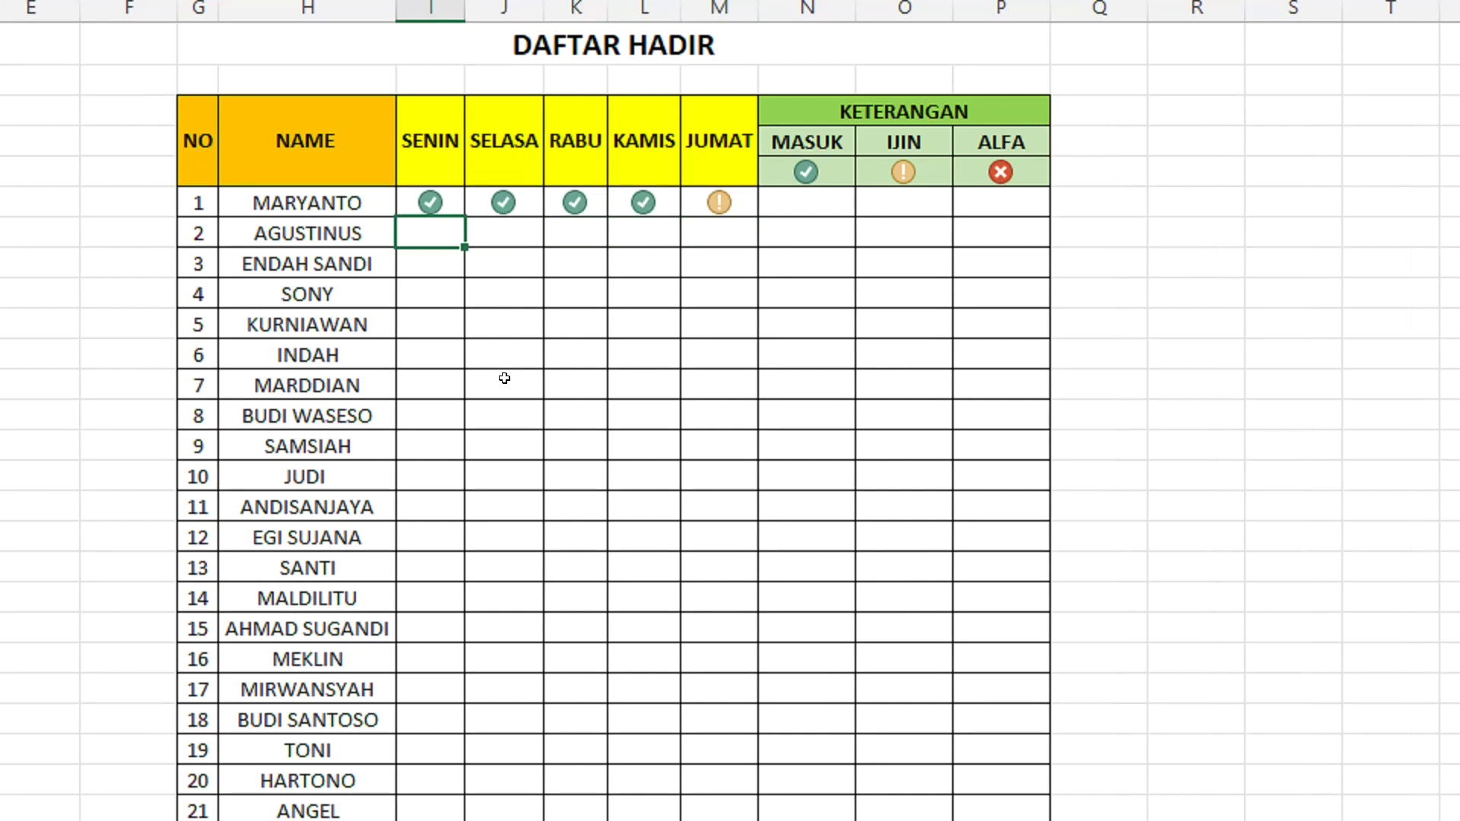
{"action": "type", "text": "2"}
{"action": "key", "text": "Tab"}
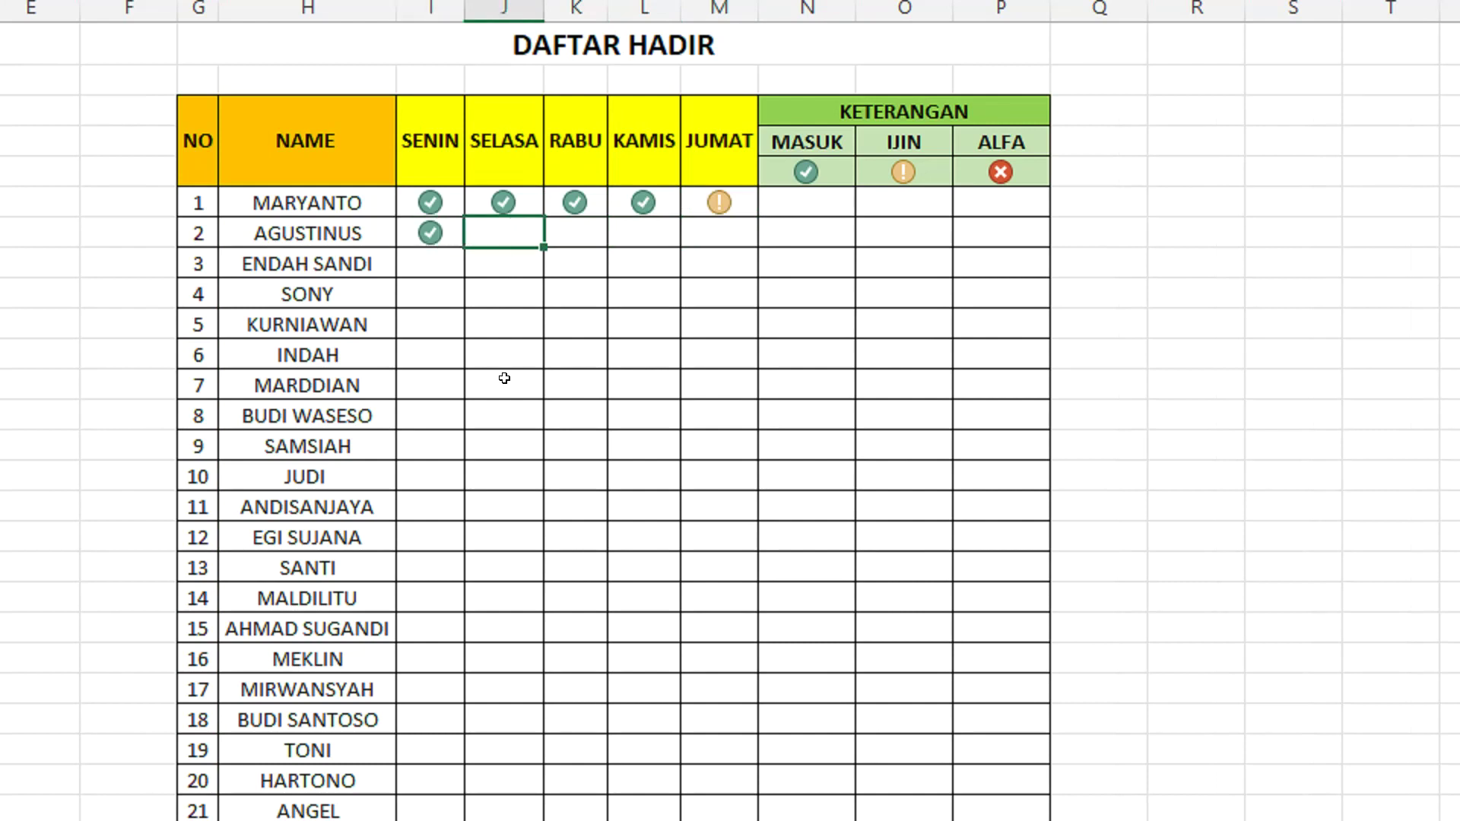
{"action": "type", "text": "2"}
{"action": "key", "text": "Tab"}
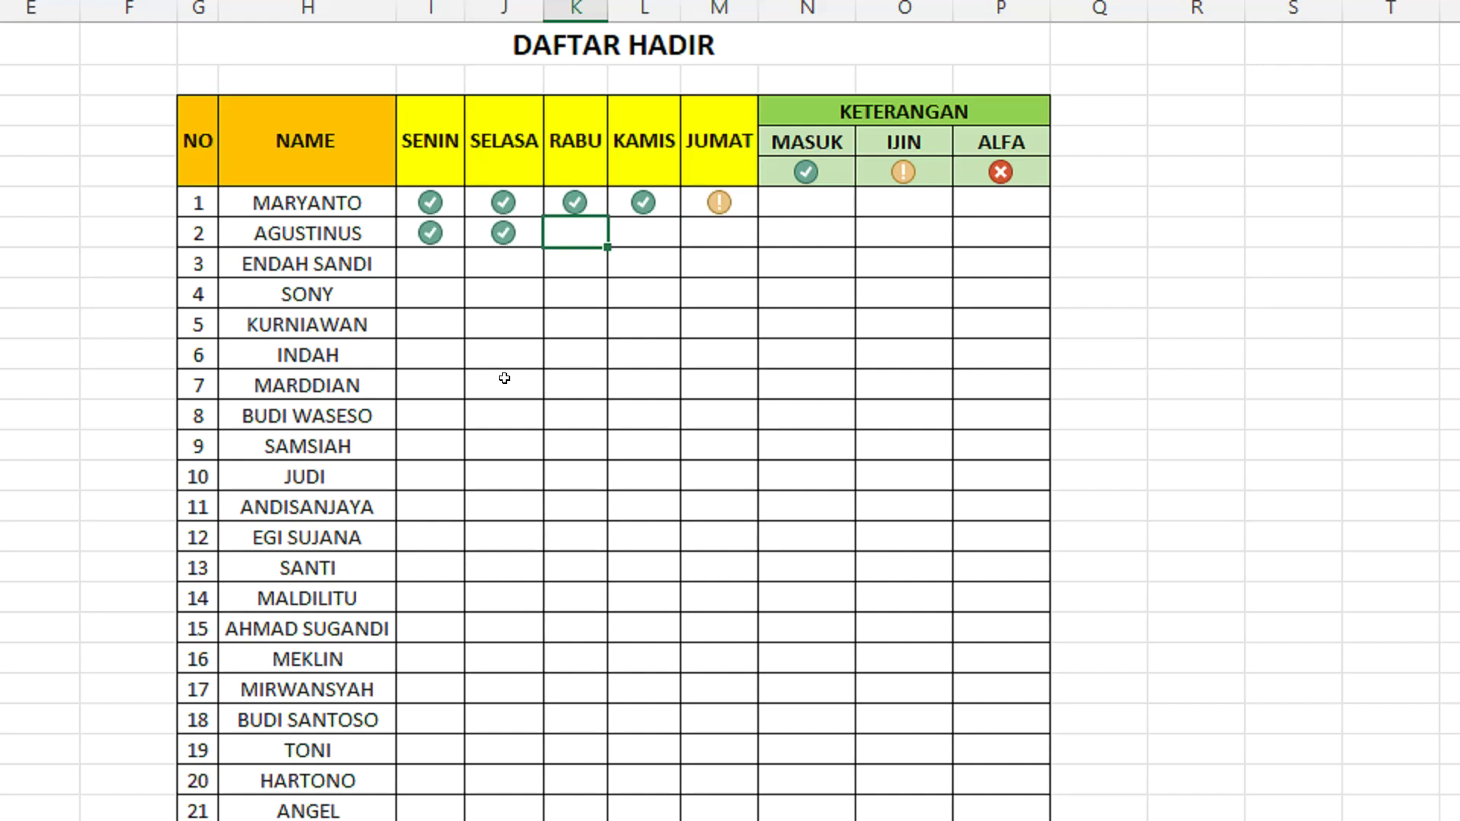
{"action": "type", "text": "0"}
{"action": "key", "text": "Tab"}
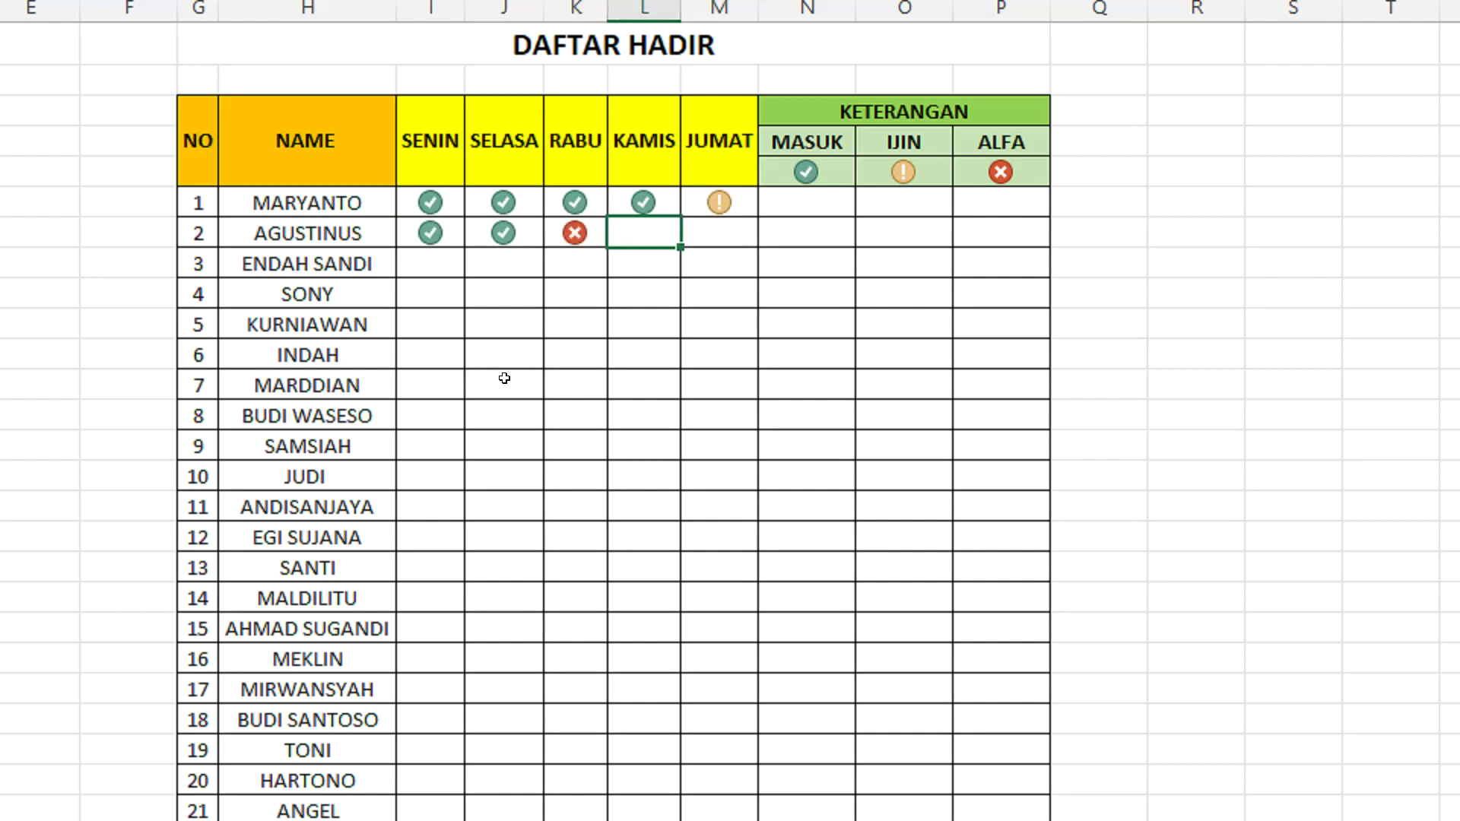
{"action": "type", "text": "2"}
{"action": "key", "text": "Tab"}
{"action": "type", "text": "2"}
{"action": "key", "text": "Tab"}
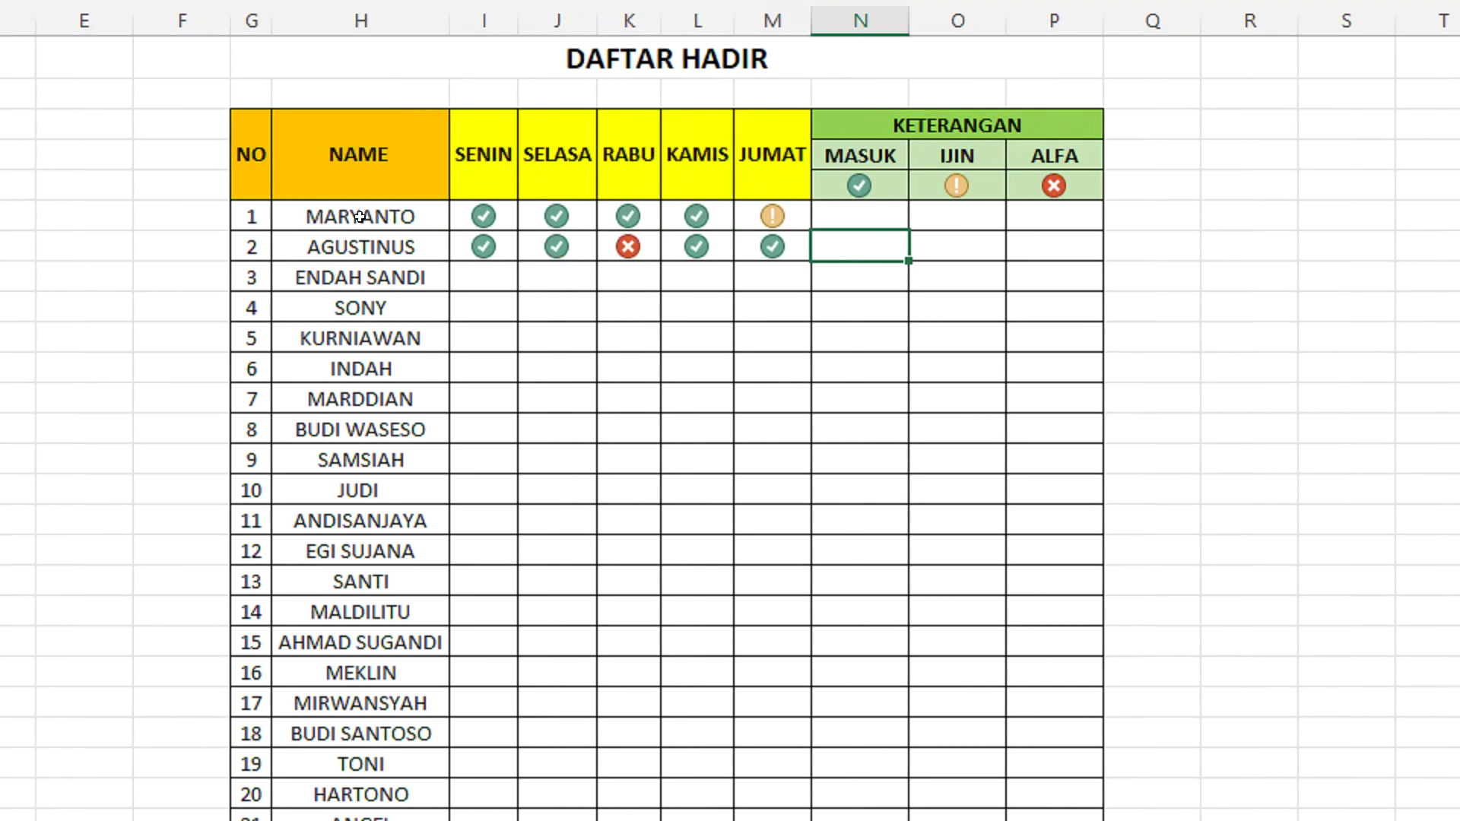
Step: Enter =COUNTIF(I6:M6;2) in MARYANTO's MASUK cell so it shows 4
{"action": "left_click", "coordinate": [360, 217]}
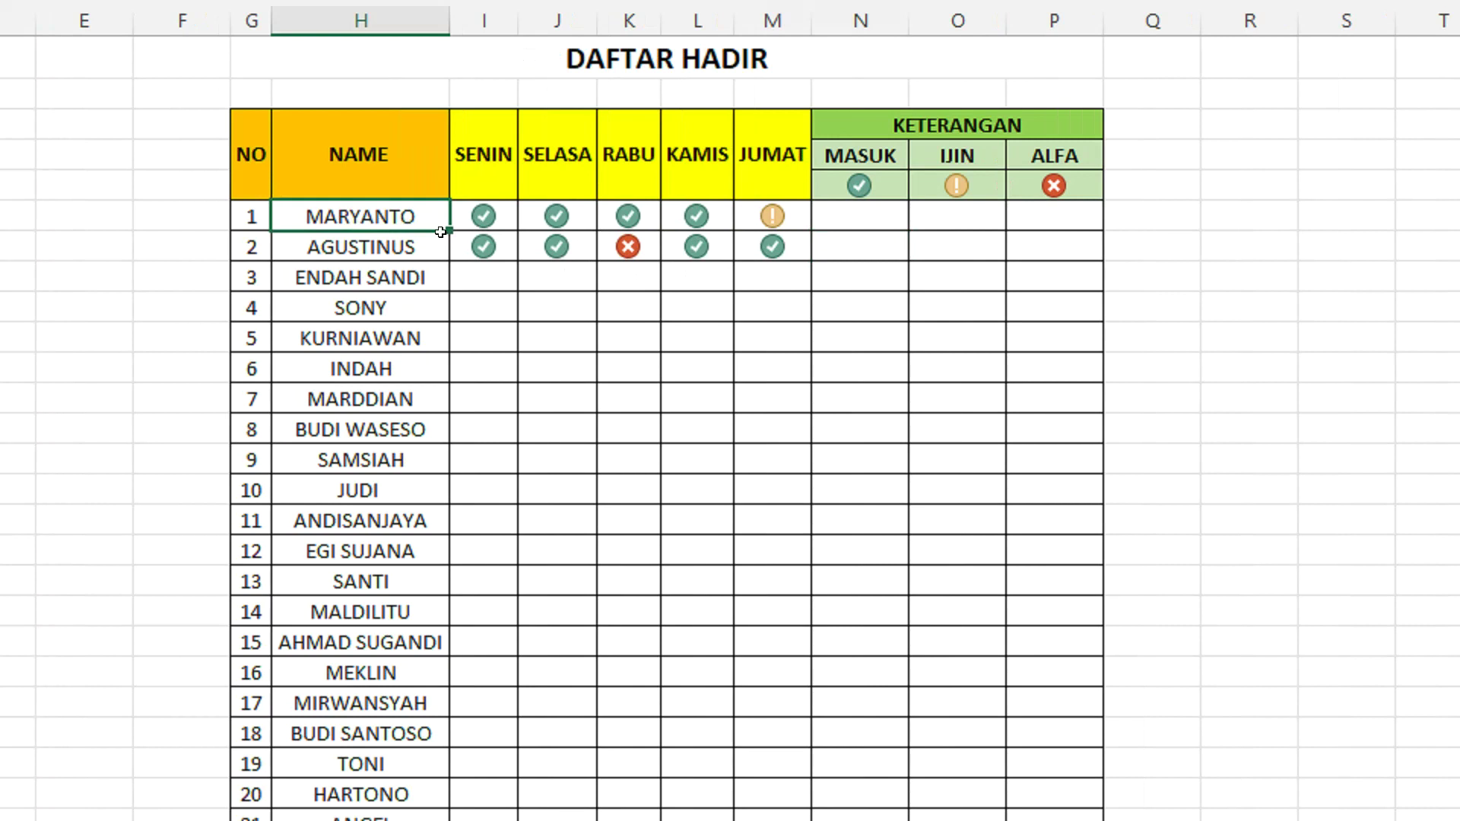
{"action": "left_click", "coordinate": [867, 217]}
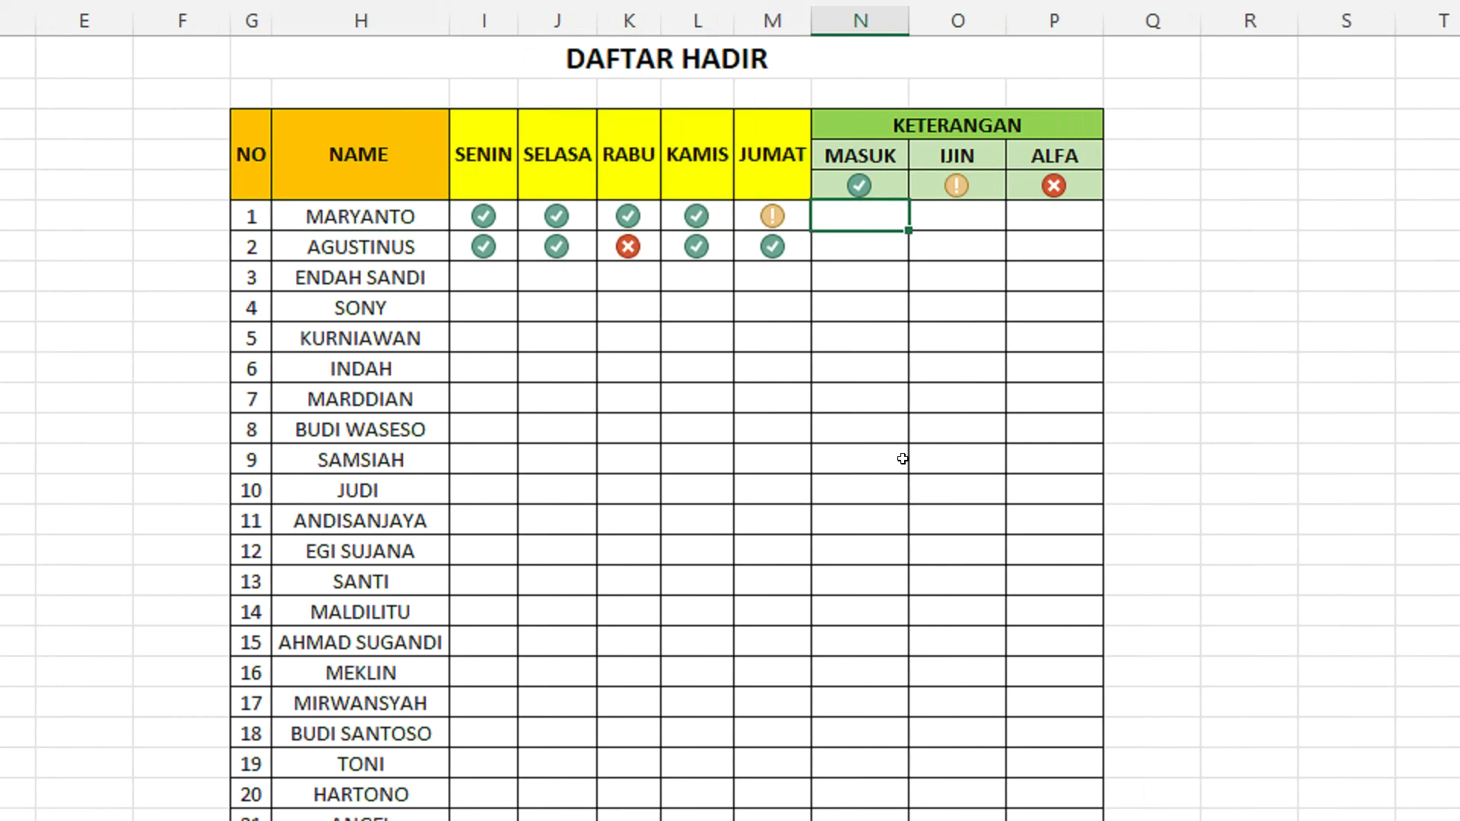
{"action": "type", "text": "="}
{"action": "type", "text": "COUNT"}
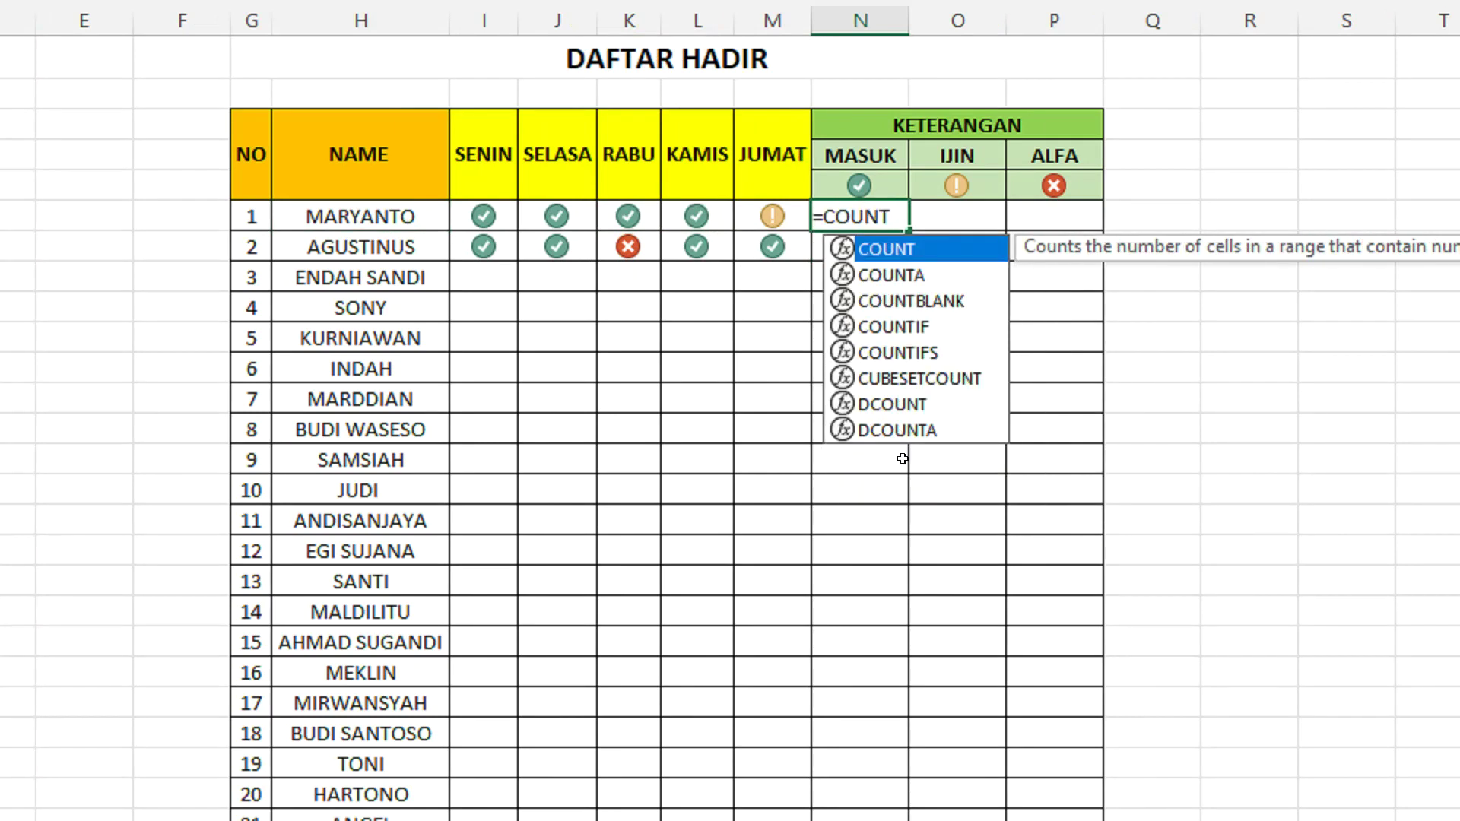
{"action": "double_click", "coordinate": [919, 326]}
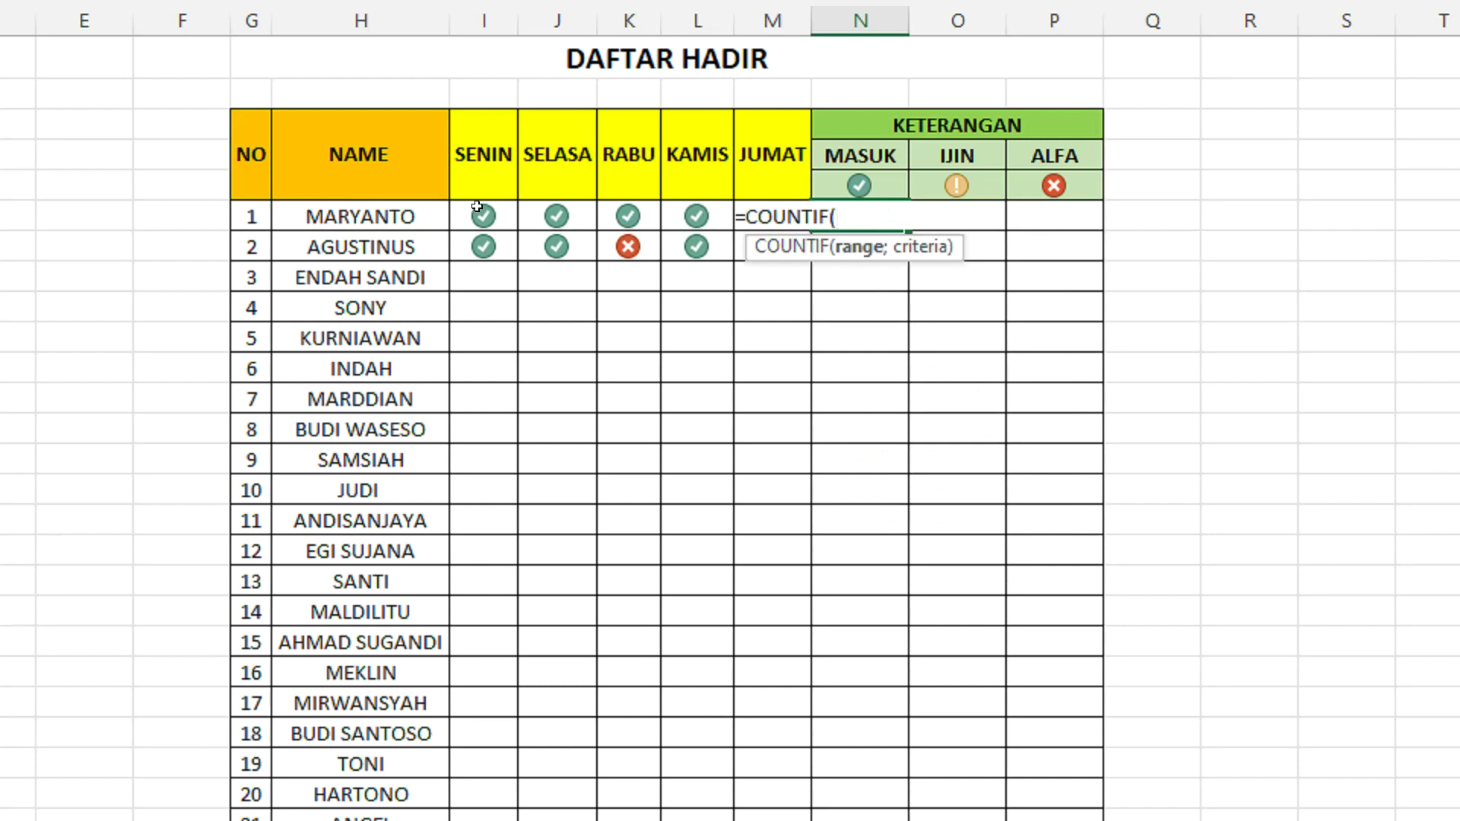
{"action": "left_click_drag", "start_coordinate": [474, 206], "coordinate": [747, 216]}
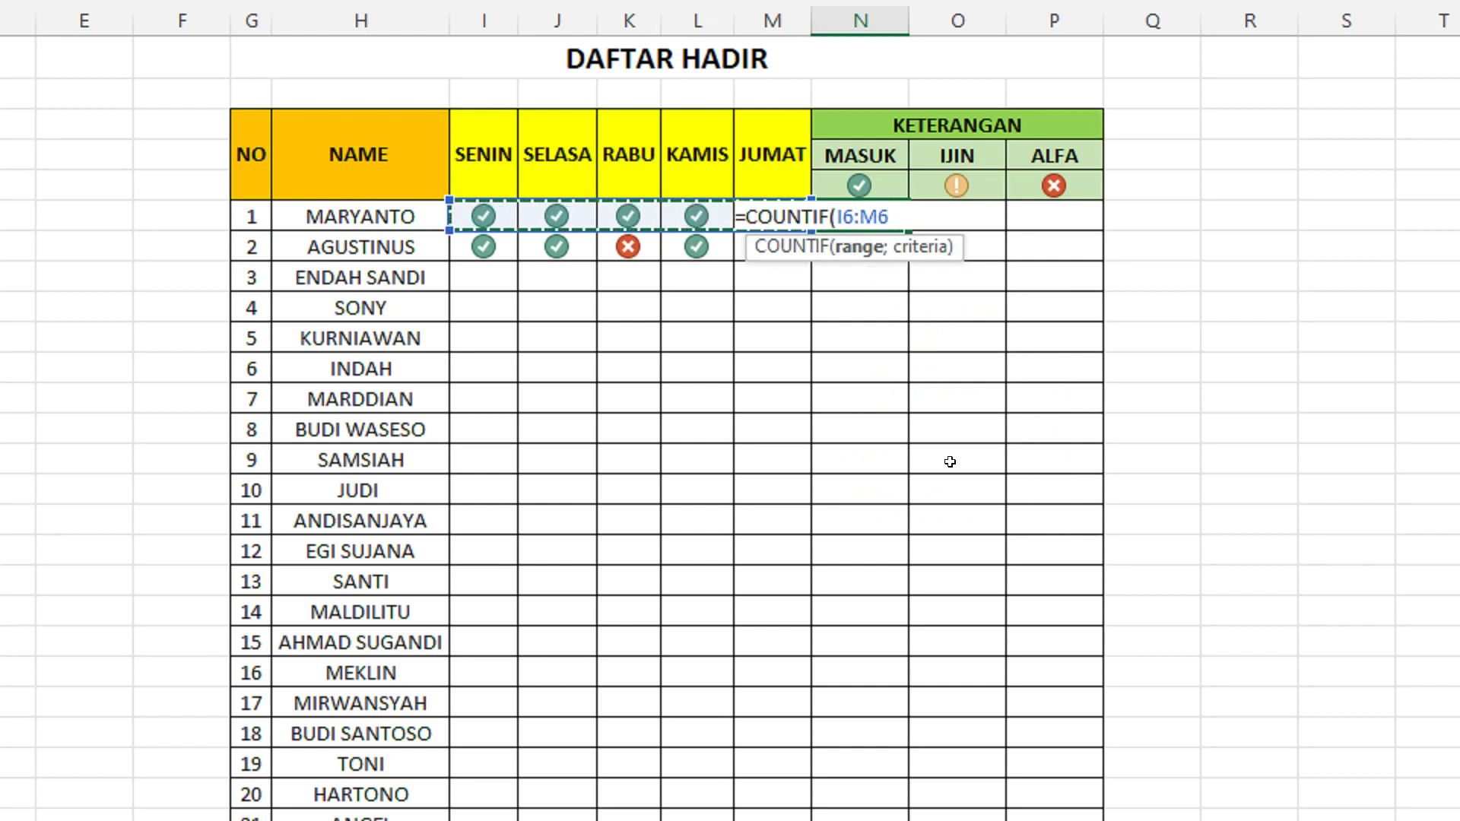
{"action": "type", "text": ";"}
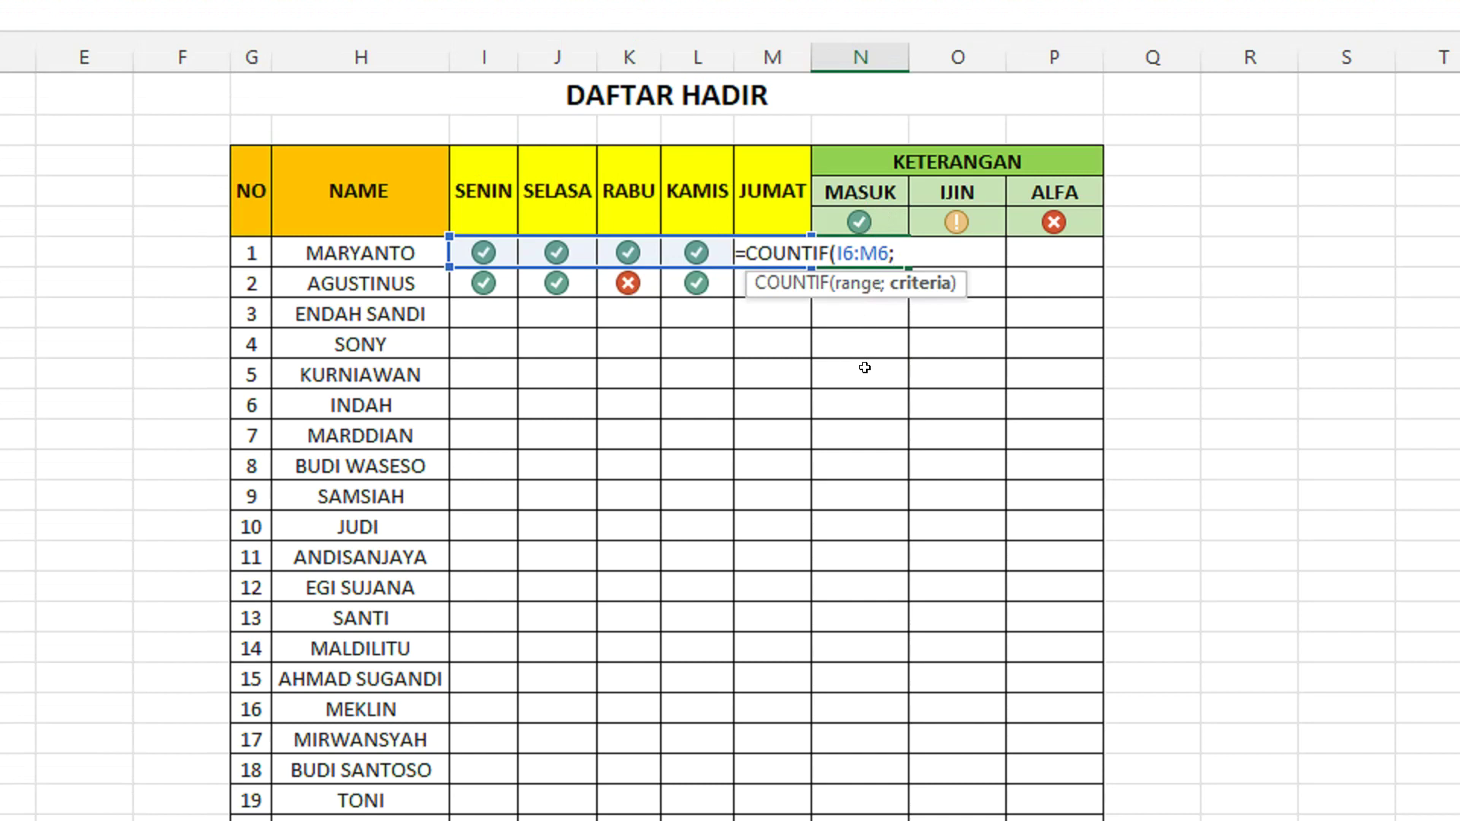
{"action": "type", "text": "2"}
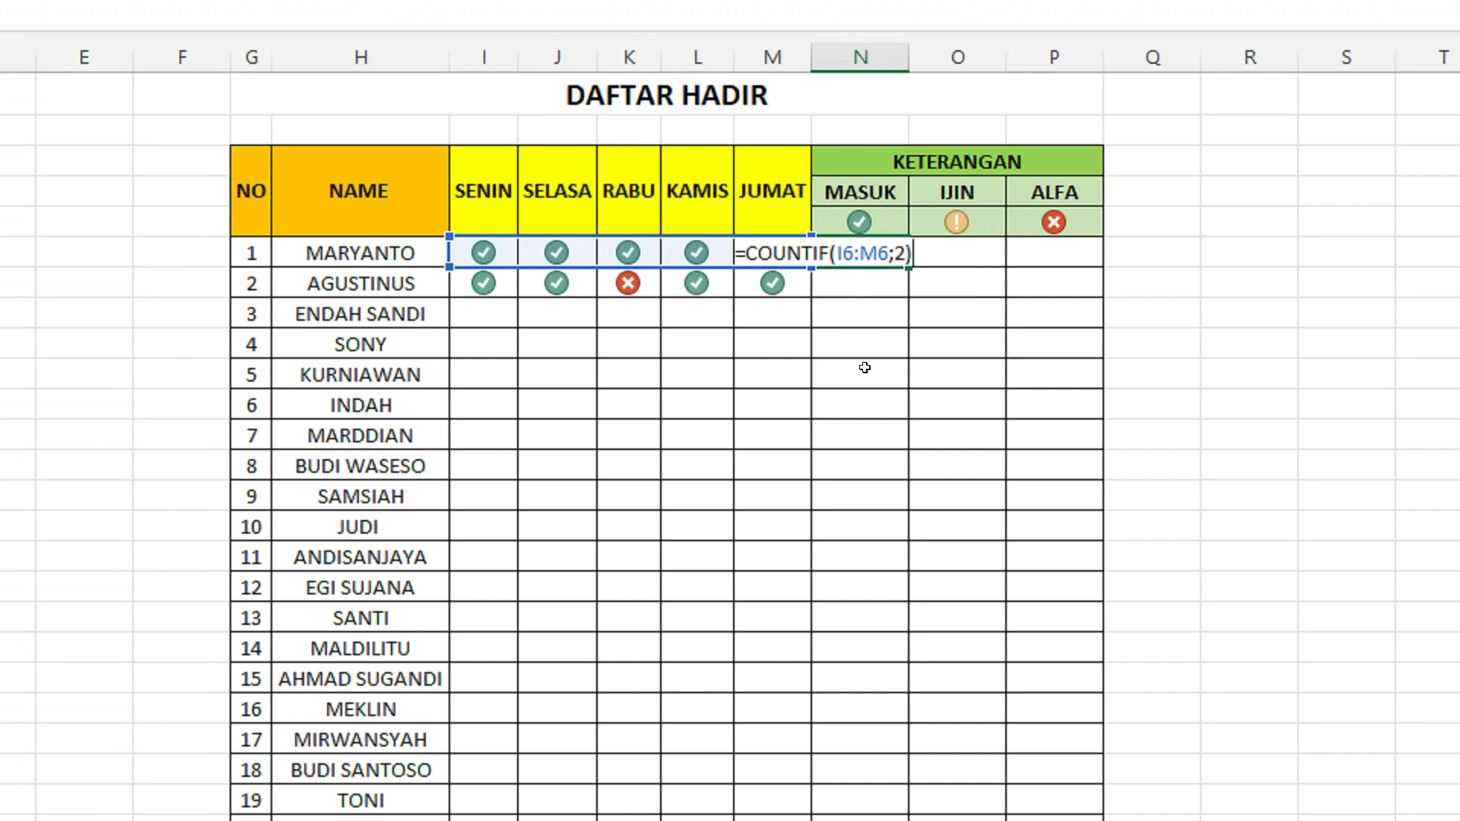
{"action": "key", "text": "Return"}
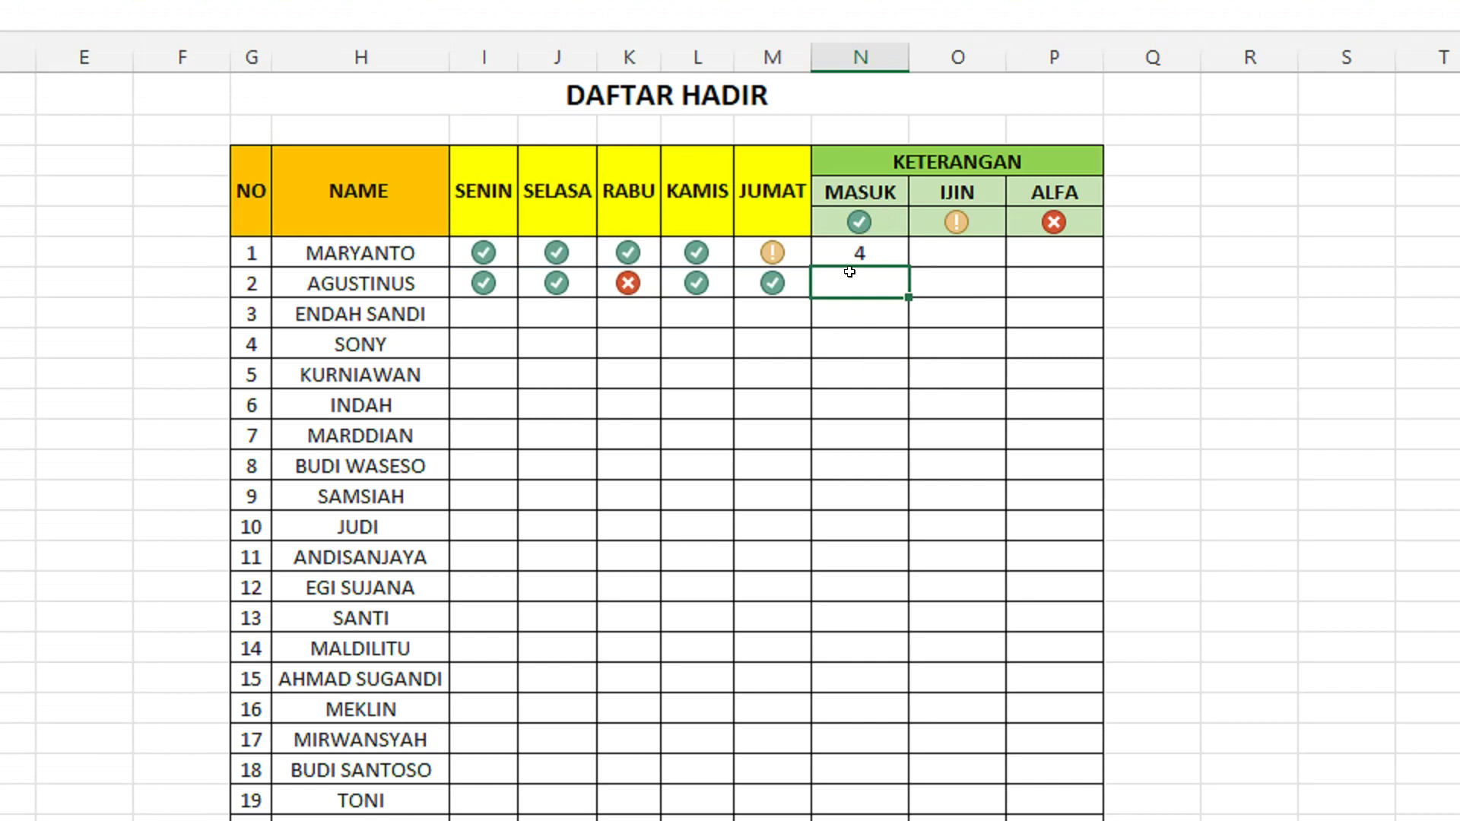
{"action": "left_click", "coordinate": [409, 253]}
{"action": "left_click_drag", "start_coordinate": [409, 253], "coordinate": [479, 252]}
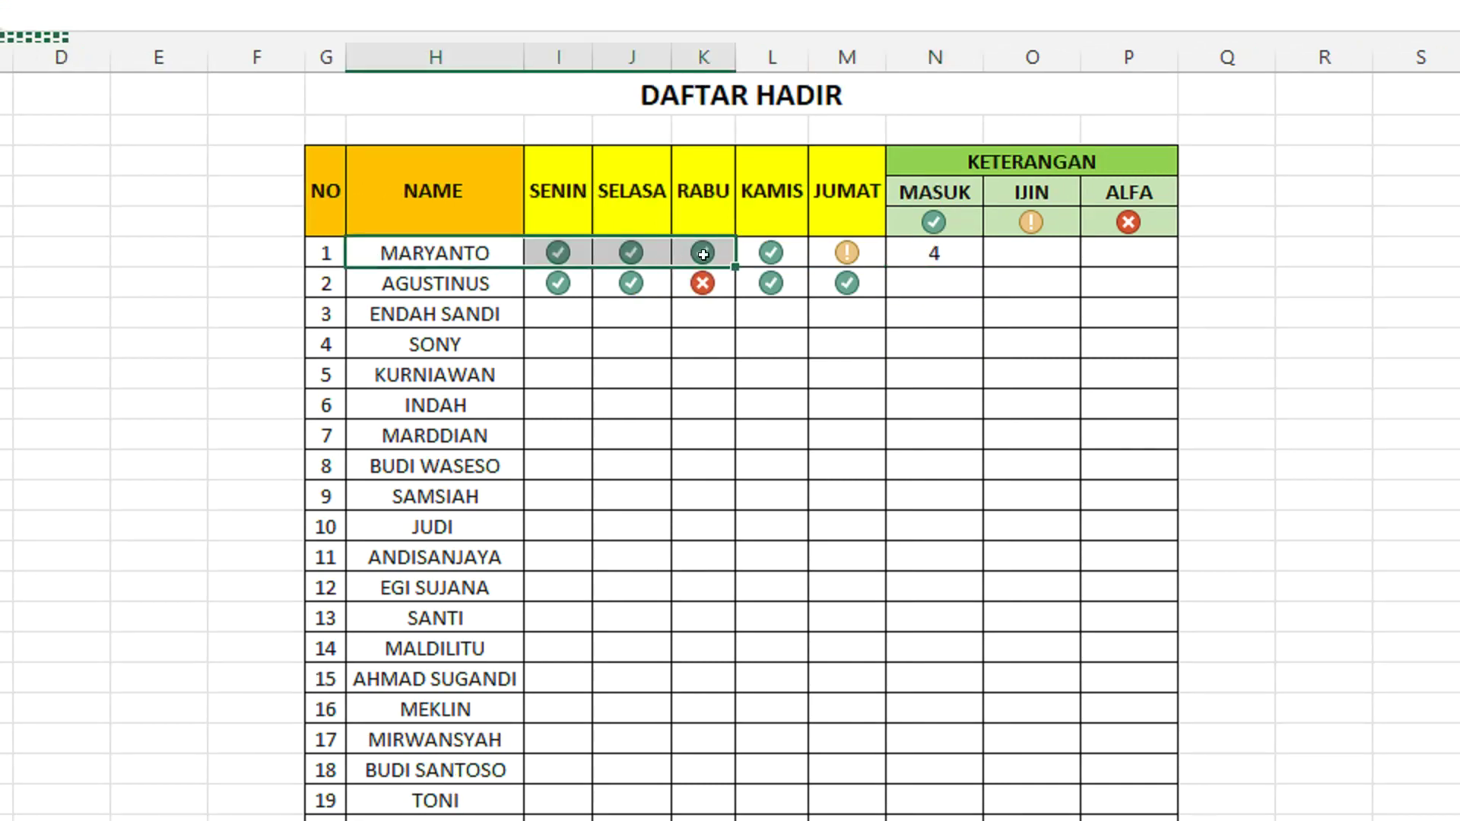
{"action": "left_click", "coordinate": [952, 244]}
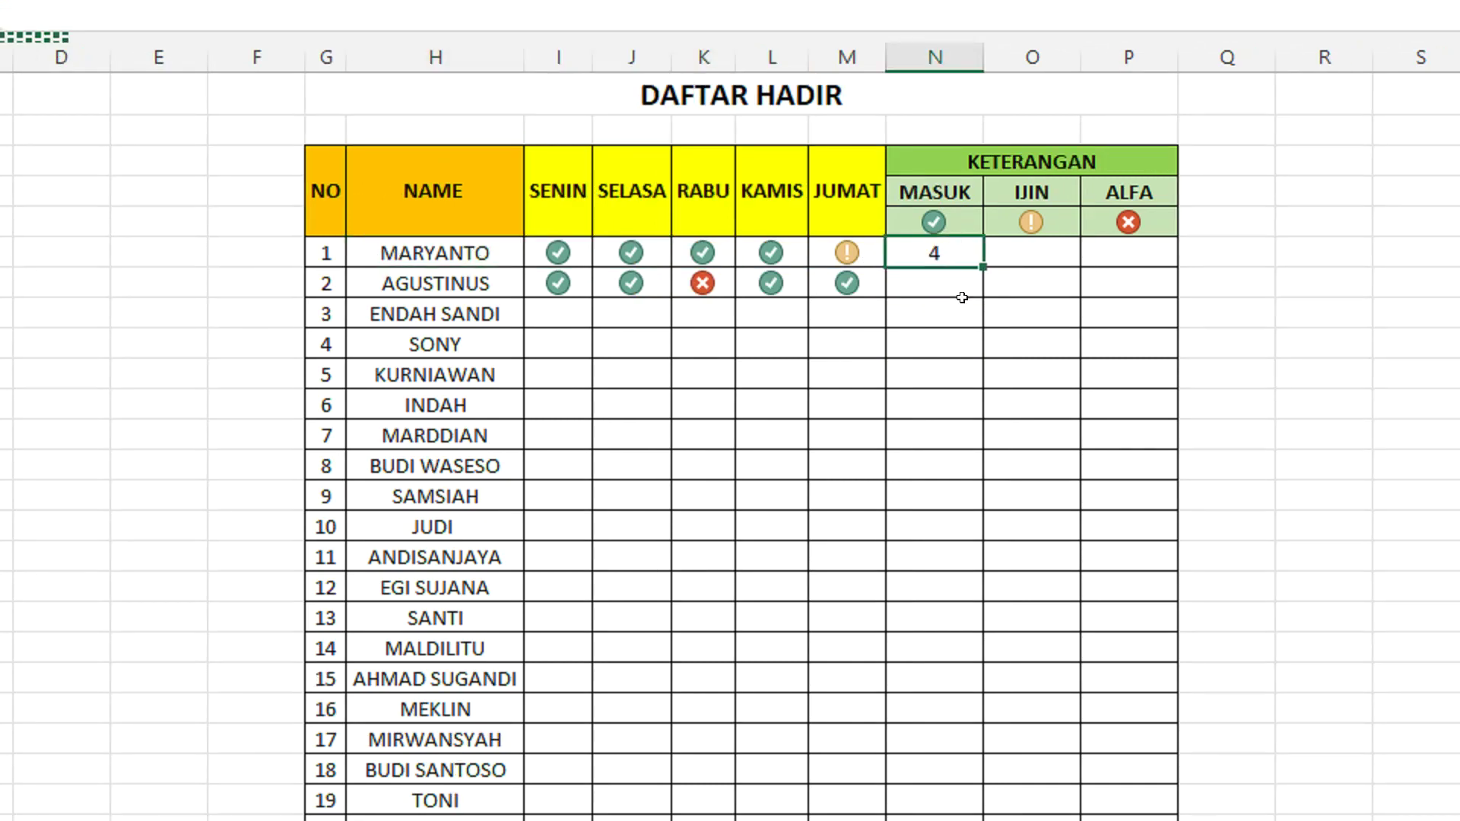
Step: Enter =COUNTIF(I6:M6;1) in MARYANTO's IJIN cell, giving 1
{"action": "left_click", "coordinate": [1017, 246]}
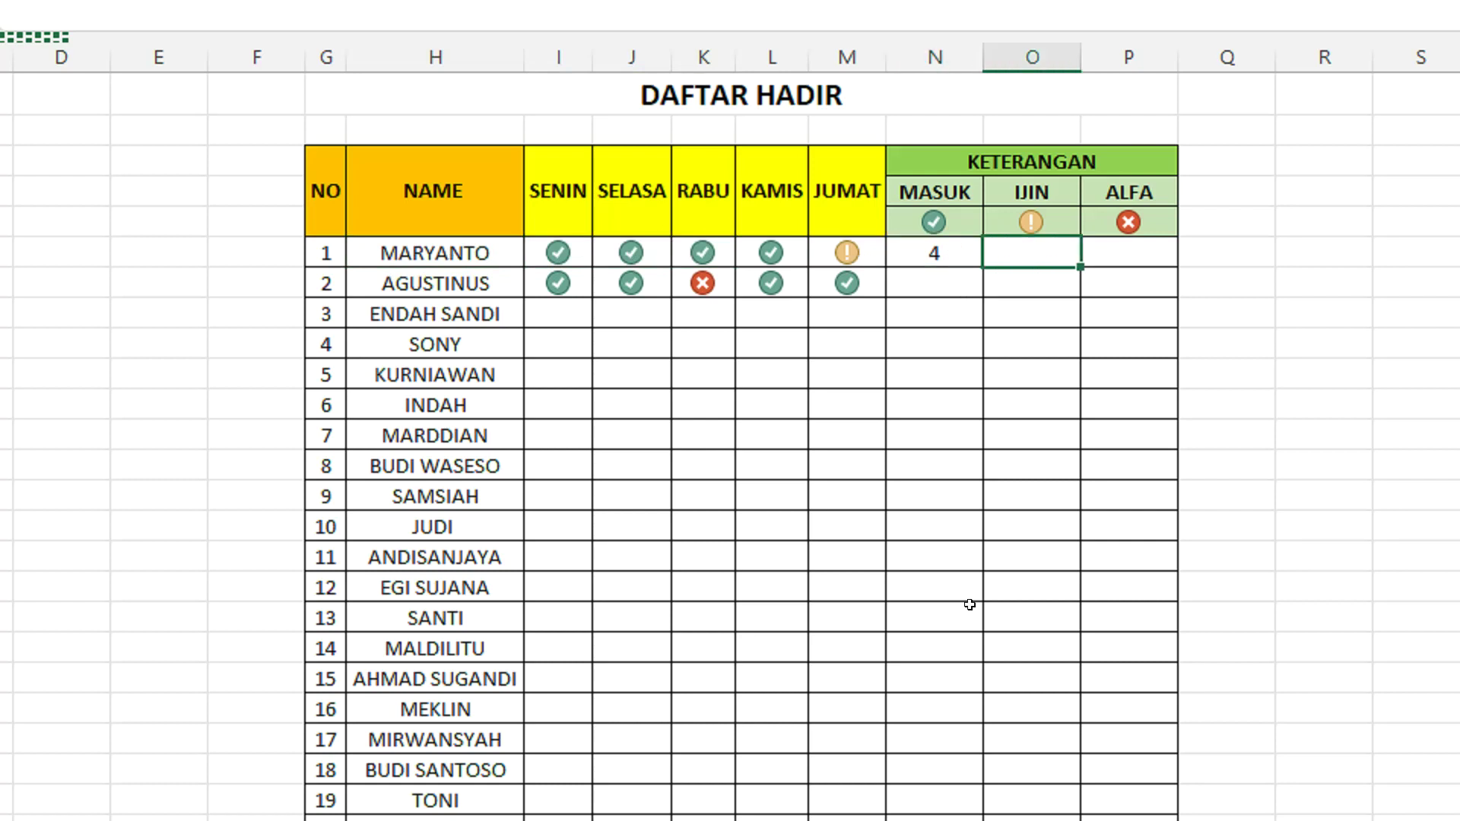
{"action": "type", "text": "=SU"}
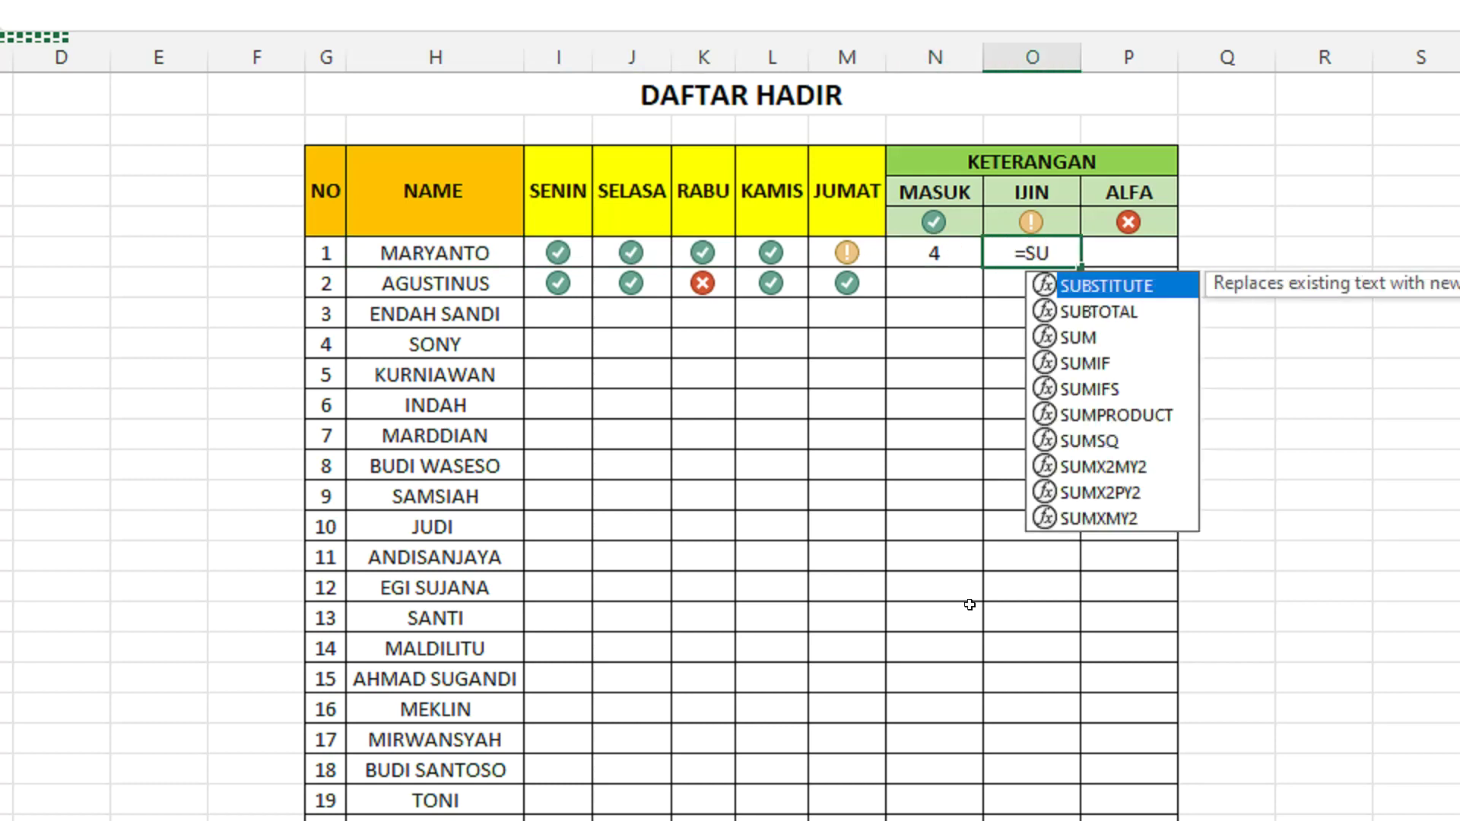
{"action": "key", "text": "BackSpace"}
{"action": "key", "text": "BackSpace"}
{"action": "type", "text": "CO"}
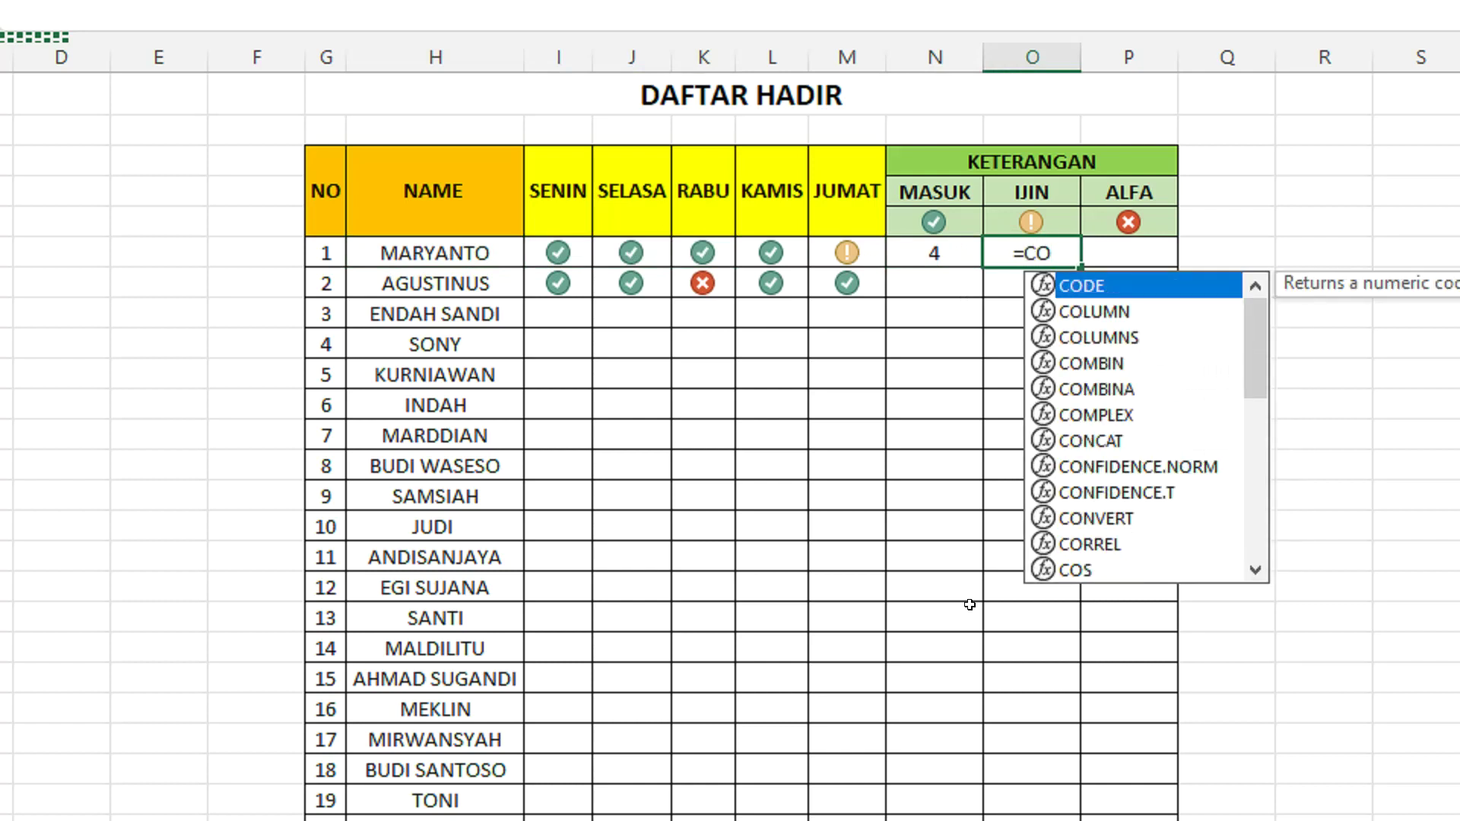
{"action": "type", "text": "UN"}
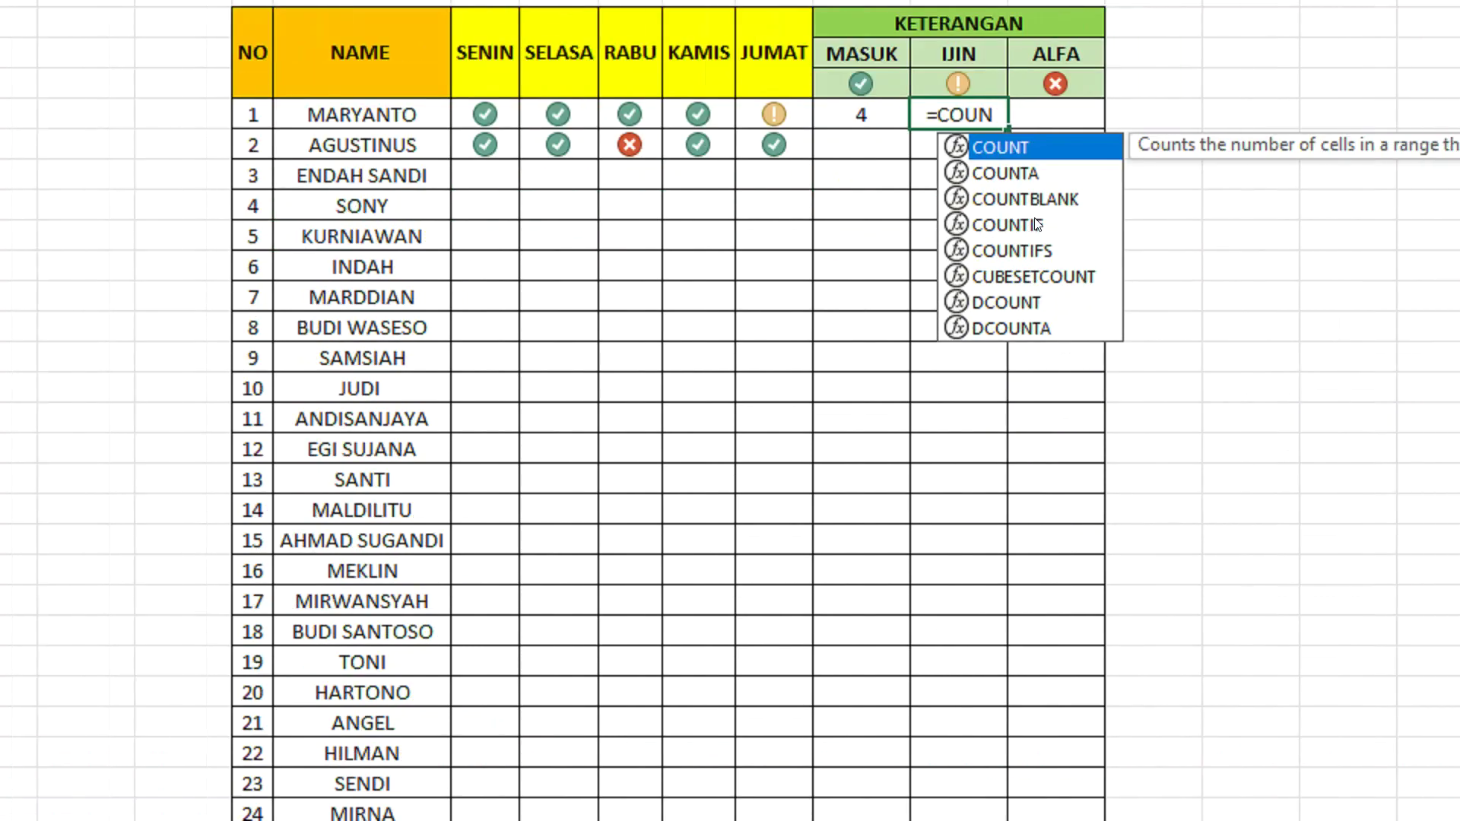
{"action": "double_click", "coordinate": [1035, 224]}
{"action": "left_click", "coordinate": [490, 213]}
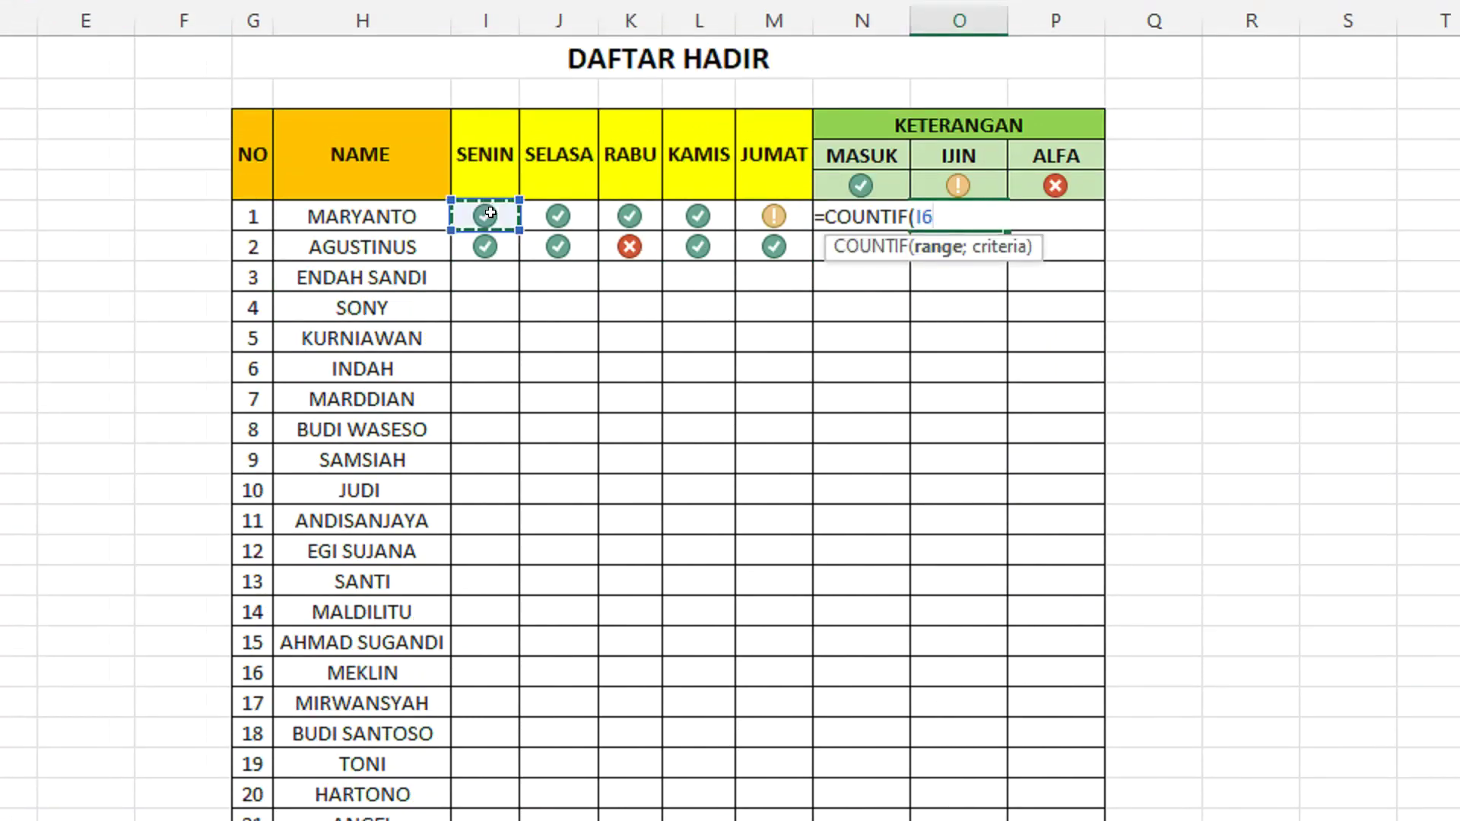
{"action": "left_click_drag", "start_coordinate": [489, 213], "coordinate": [767, 215]}
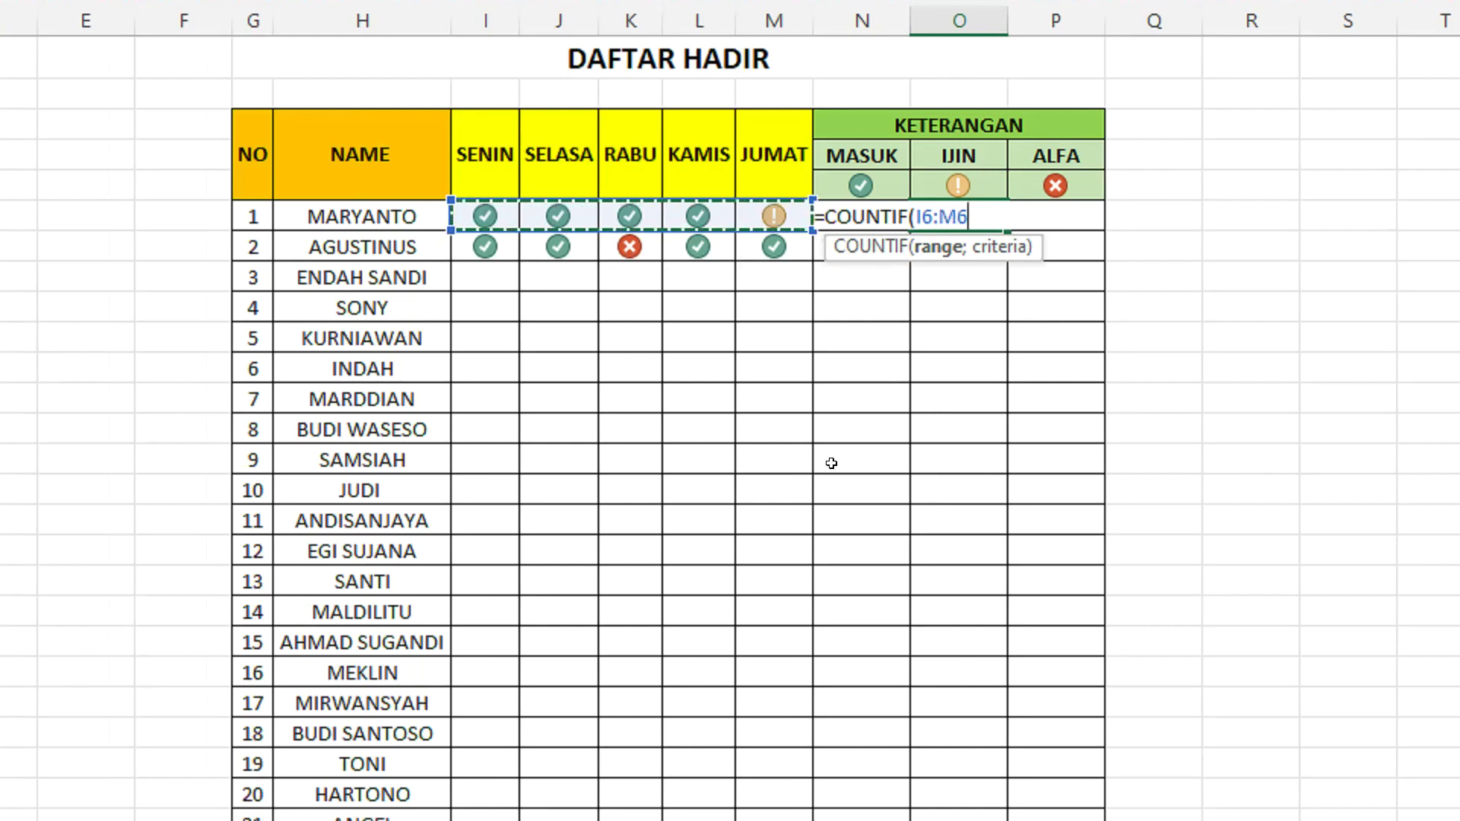
{"action": "type", "text": ";1"}
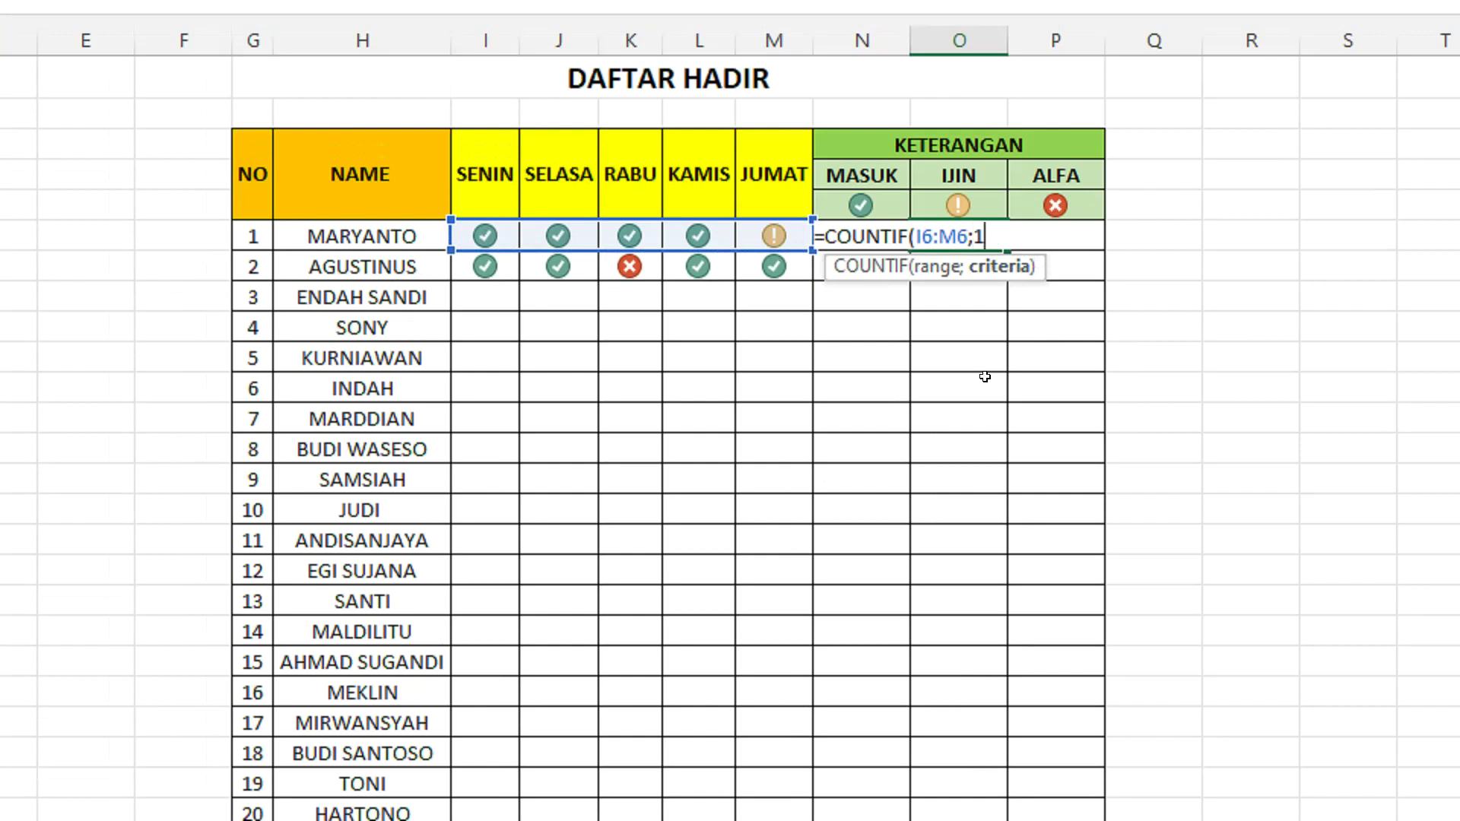
{"action": "type", "text": ")"}
{"action": "key", "text": "Return"}
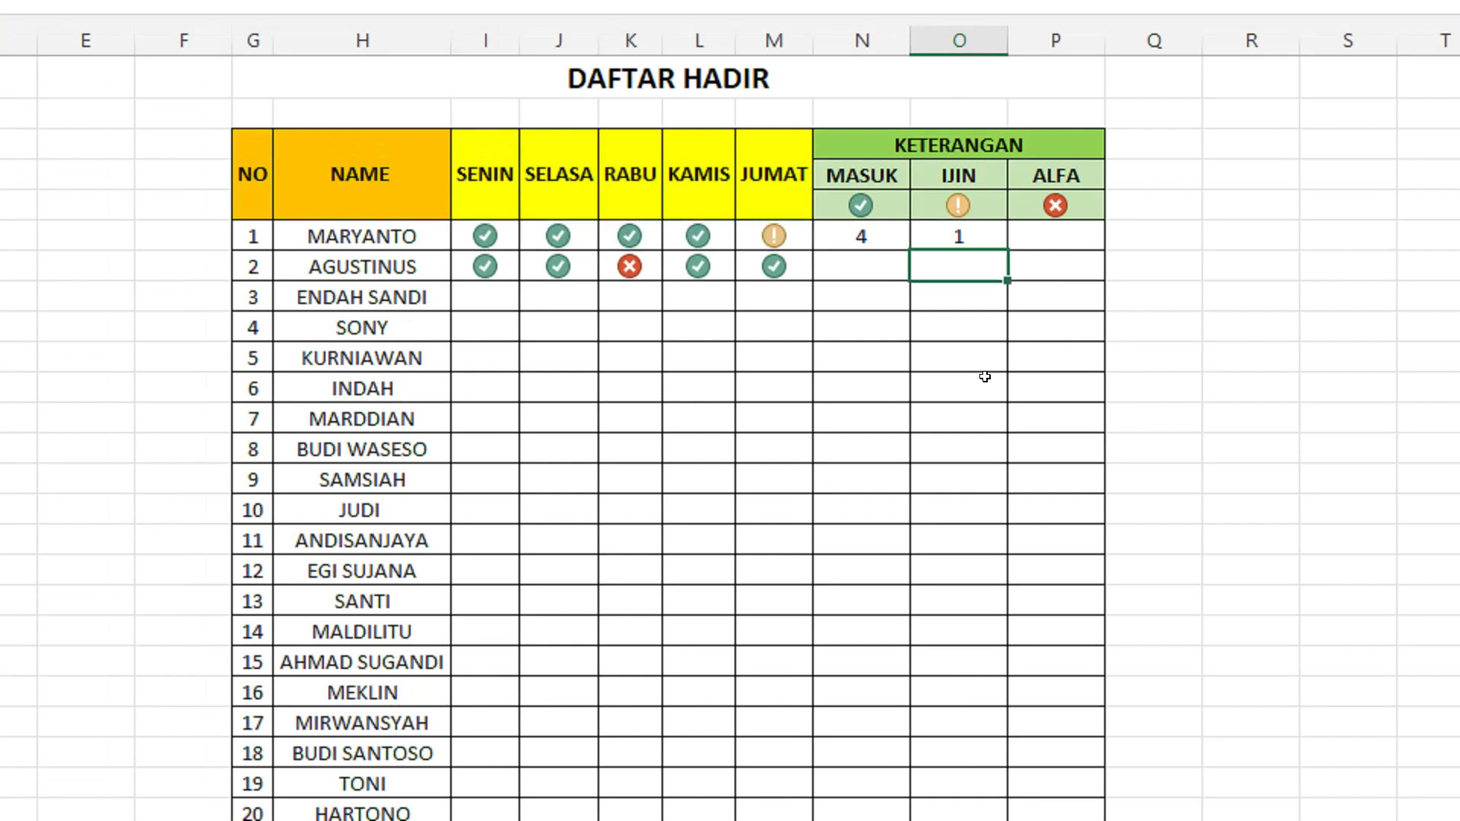
{"action": "left_click", "coordinate": [968, 235]}
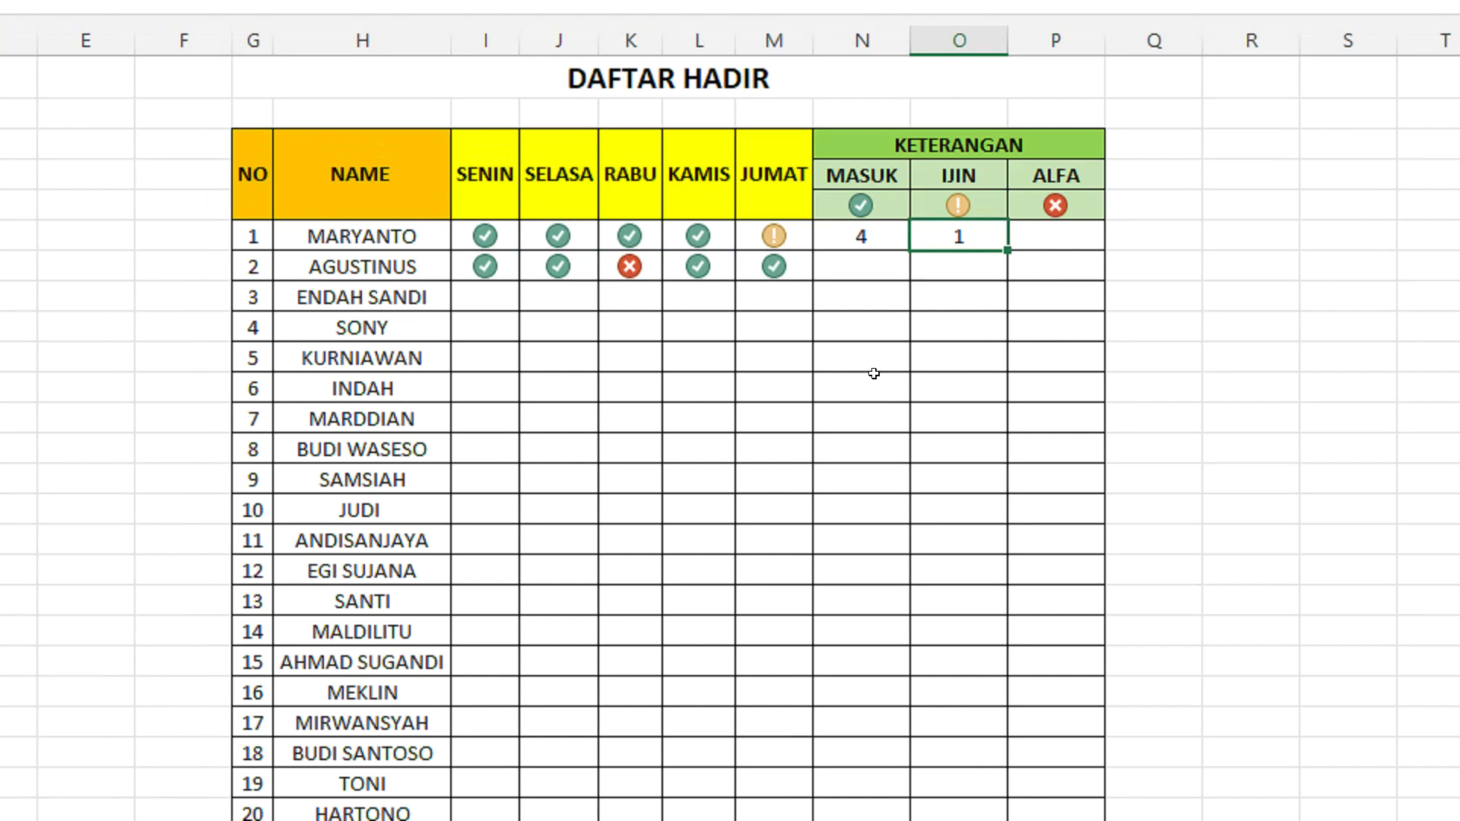
Step: Enter =COUNTIF(I6:M6;0) in MARYANTO's ALFA cell, giving 0
{"action": "left_click", "coordinate": [1046, 233]}
{"action": "type", "text": "="}
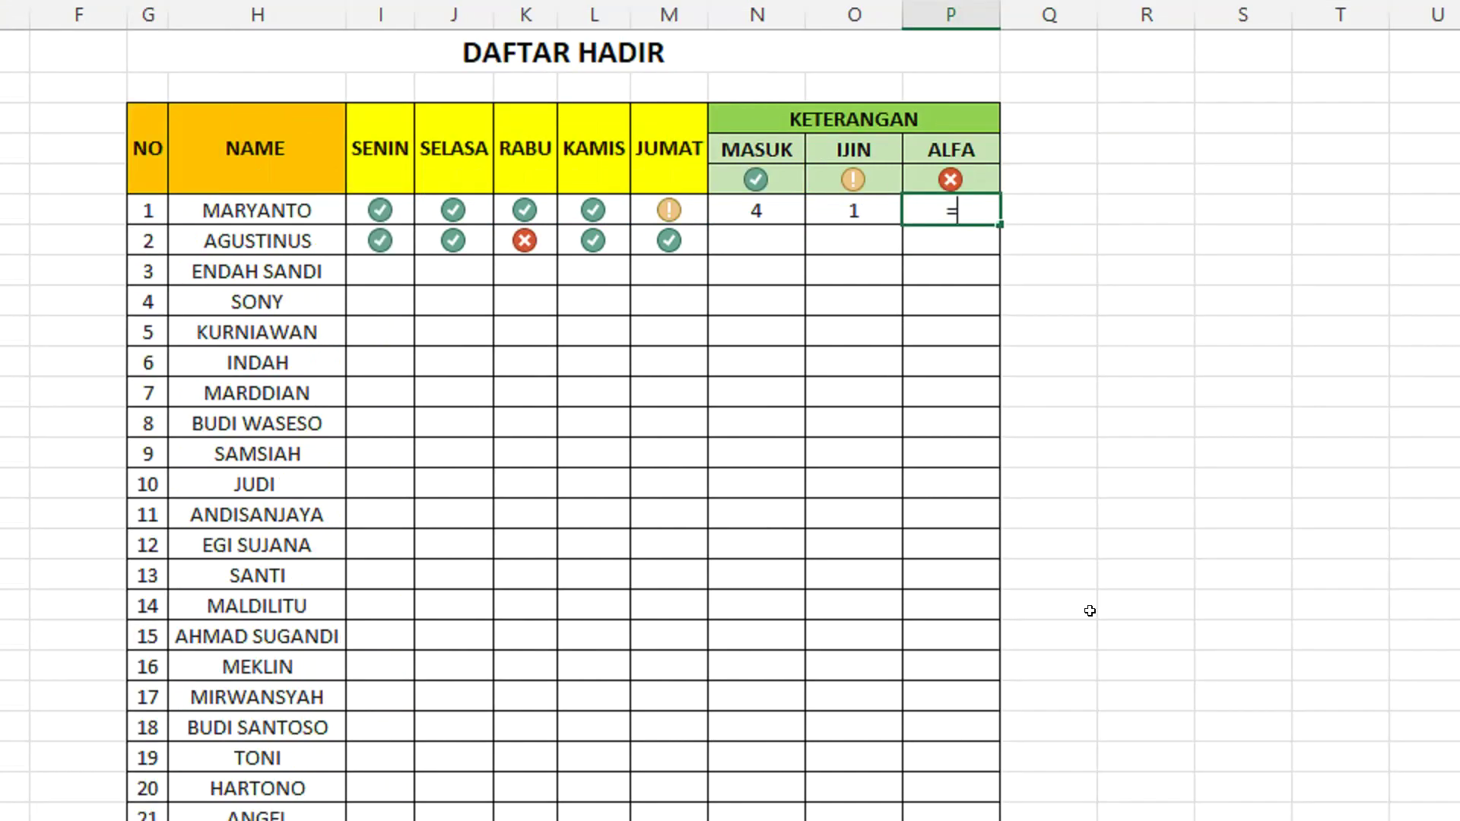
{"action": "type", "text": "COUN"}
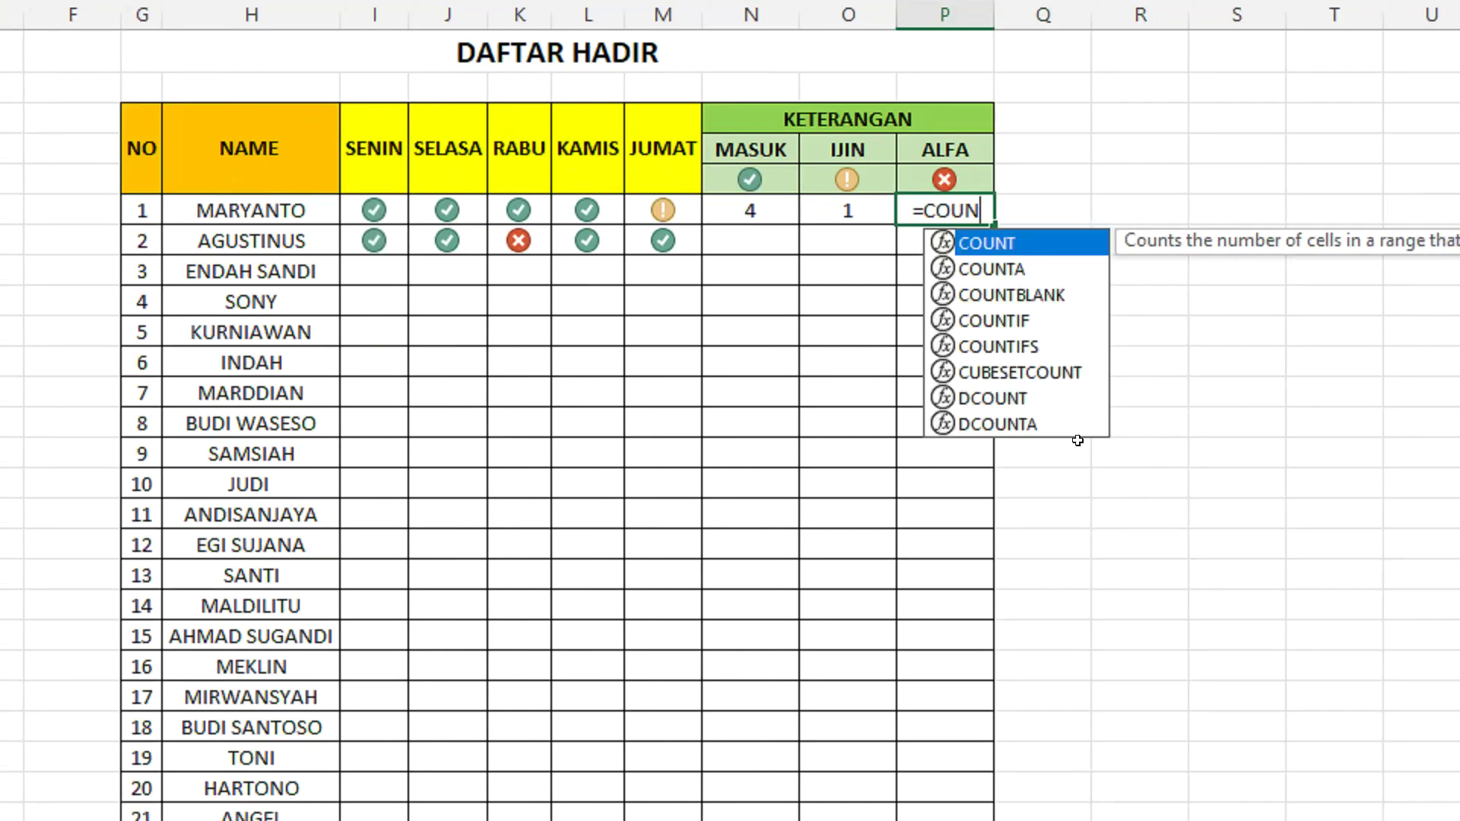
{"action": "double_click", "coordinate": [1008, 322]}
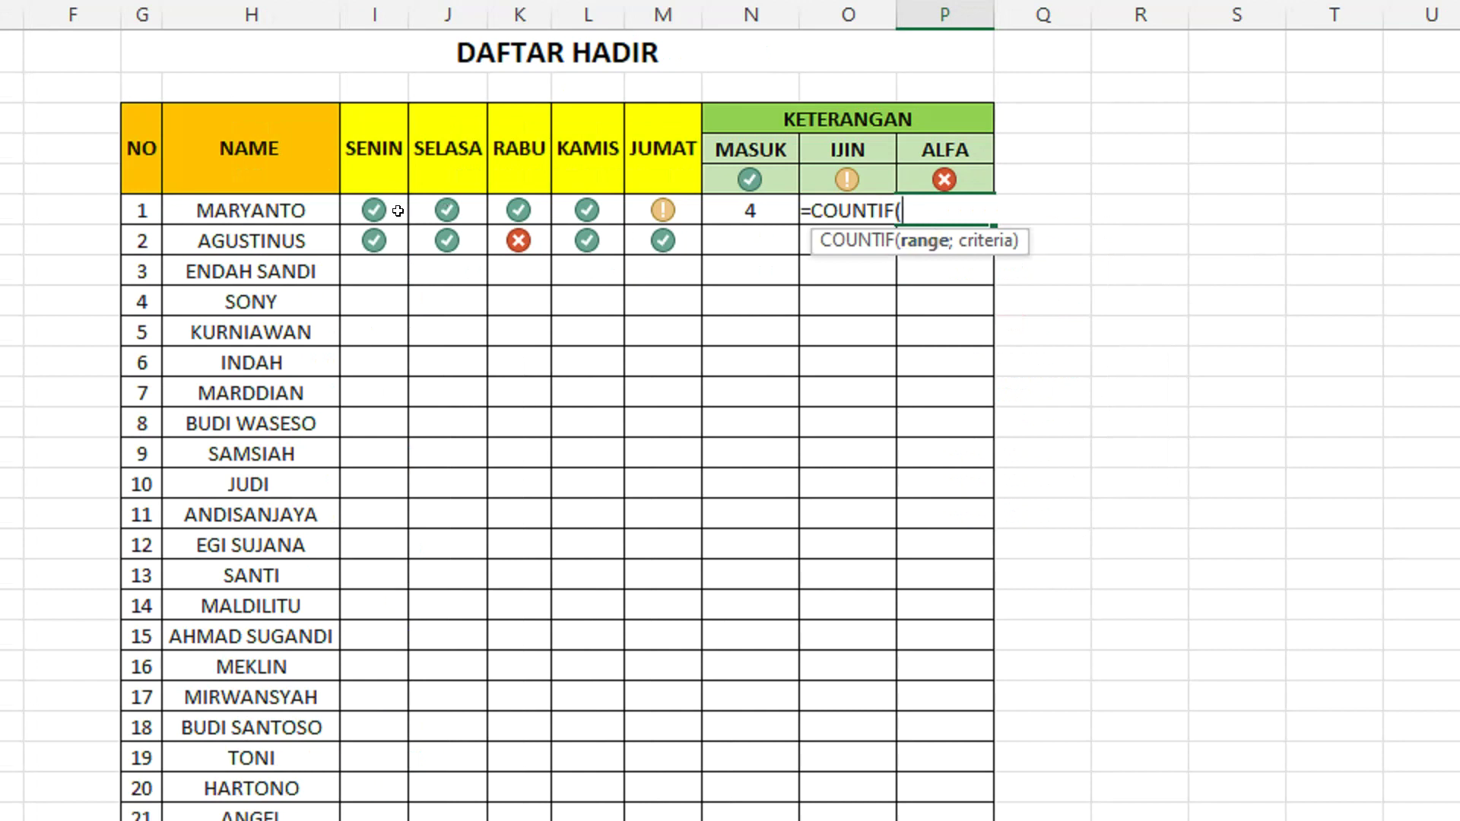
{"action": "left_click_drag", "start_coordinate": [359, 207], "coordinate": [663, 210]}
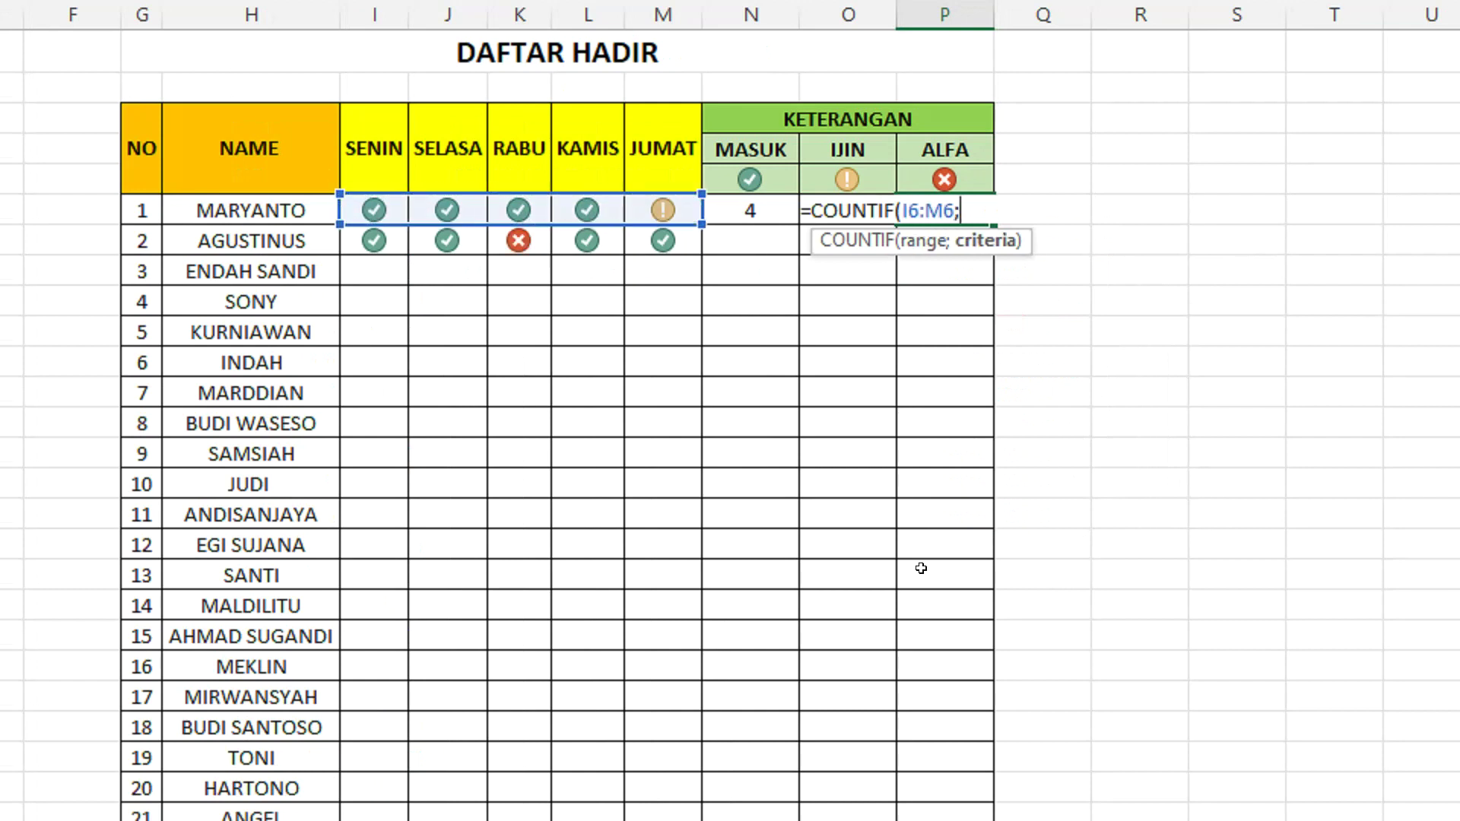
{"action": "type", "text": ";"}
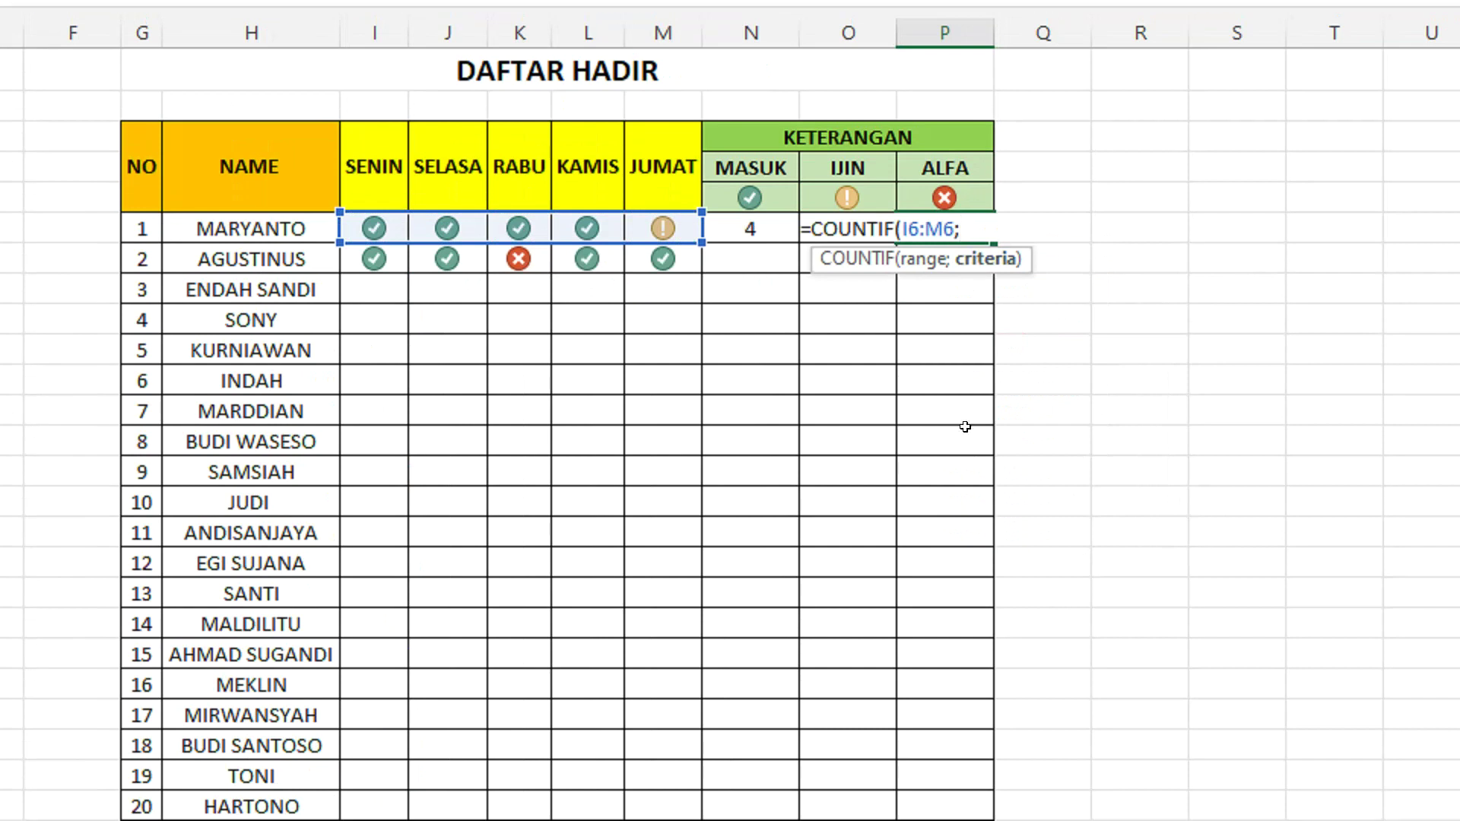
{"action": "type", "text": "0"}
{"action": "type", "text": ")"}
{"action": "key", "text": "Return"}
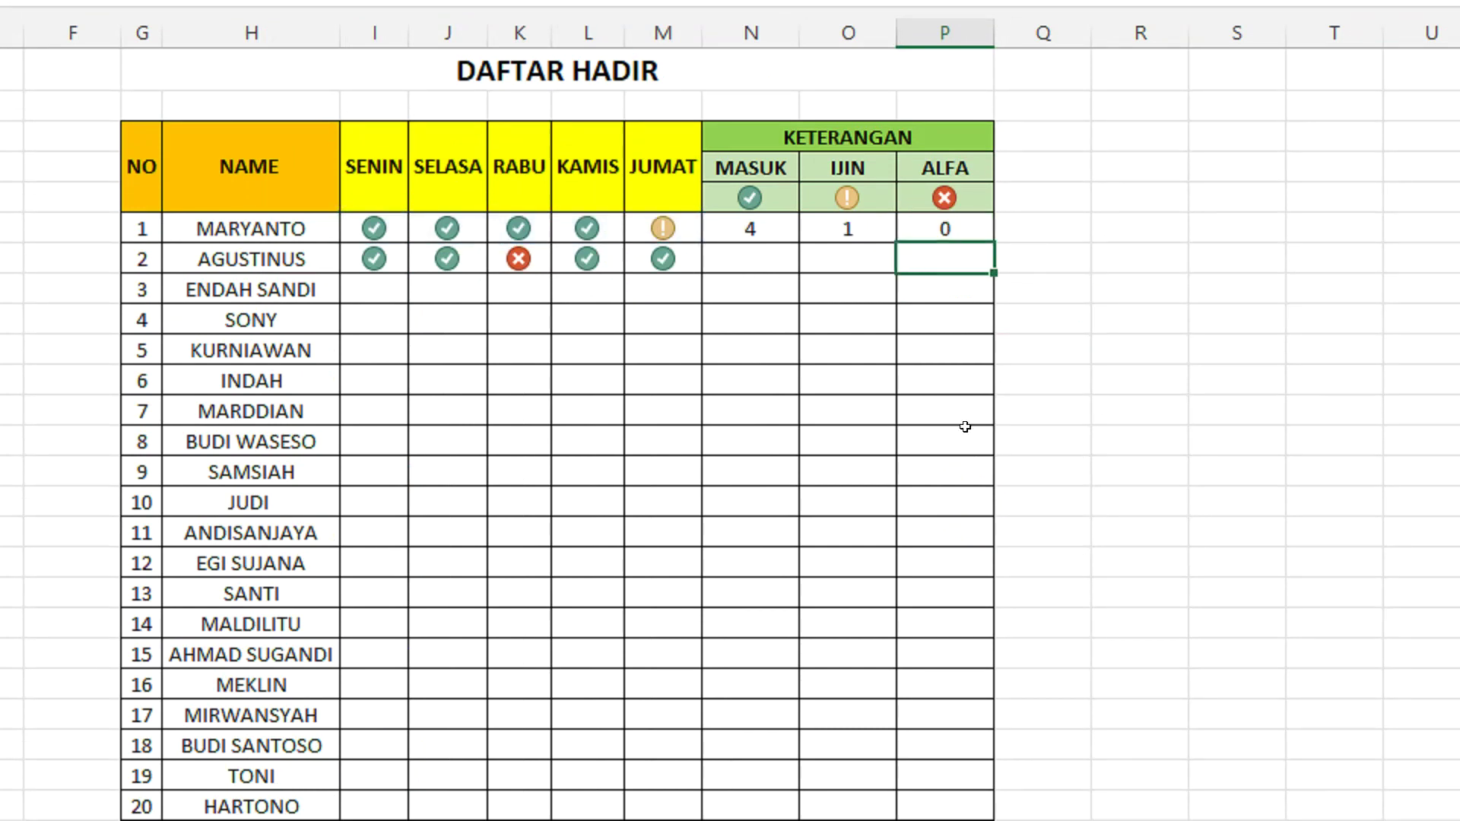
{"action": "scroll", "coordinate": [387, 270], "scroll_direction": "left", "scroll_amount": 1}
{"action": "left_click", "coordinate": [377, 226]}
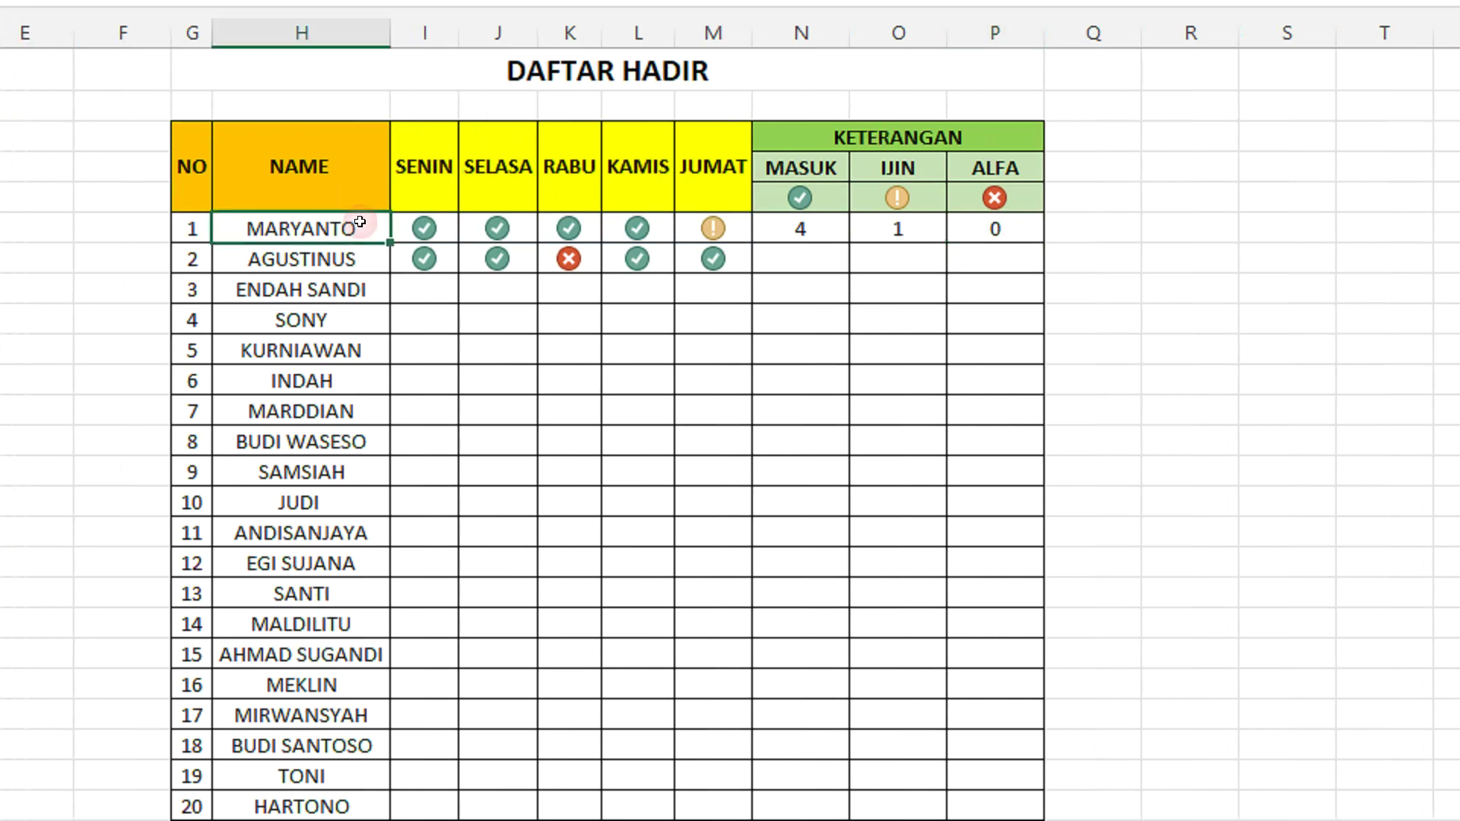
{"action": "left_click", "coordinate": [837, 230]}
{"action": "left_click", "coordinate": [880, 231]}
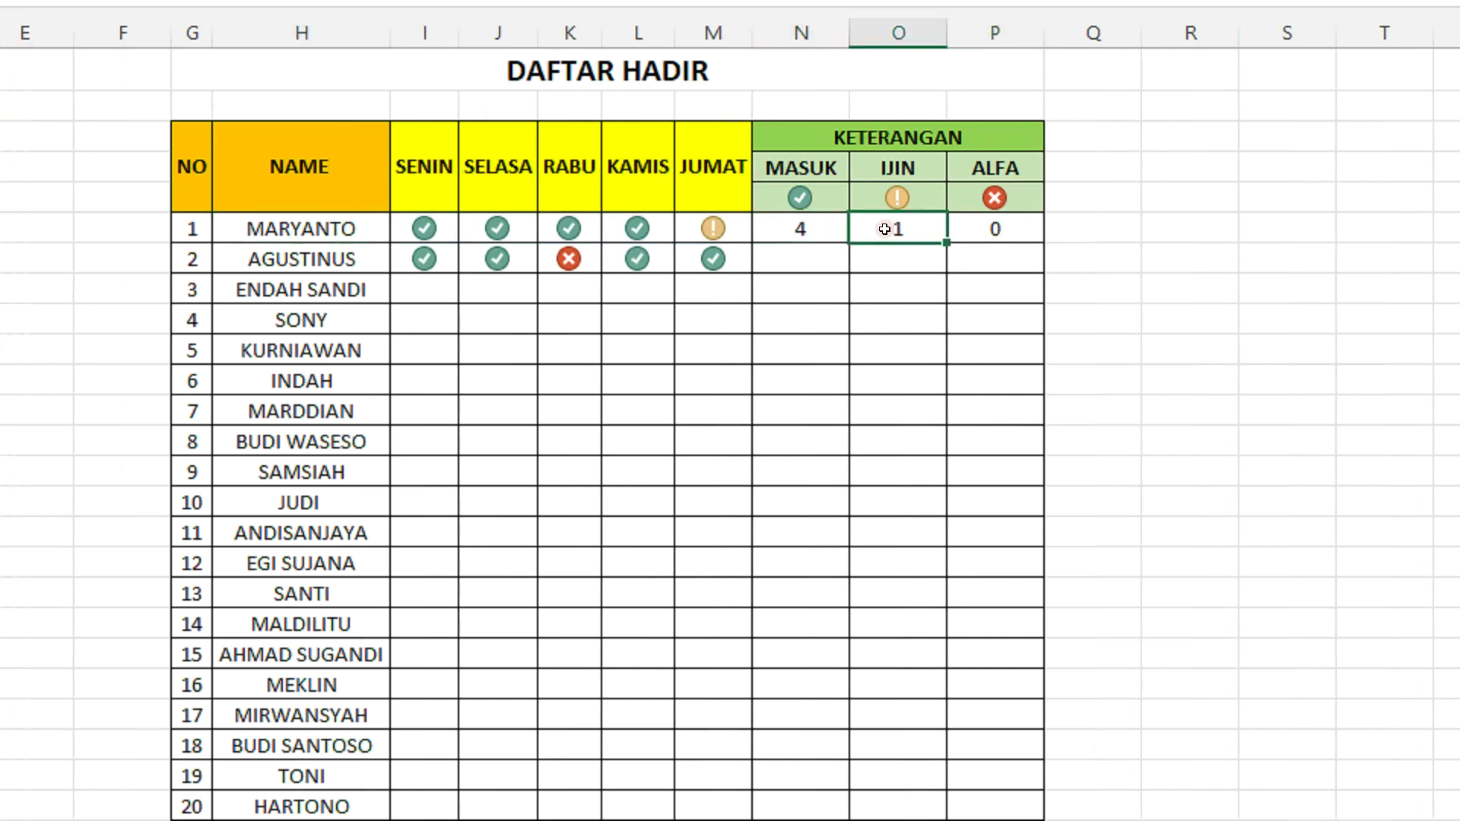
Step: Fill the N6:P6 COUNTIF formulas down to ROBERTO CARLOS's row
{"action": "left_click", "coordinate": [989, 232]}
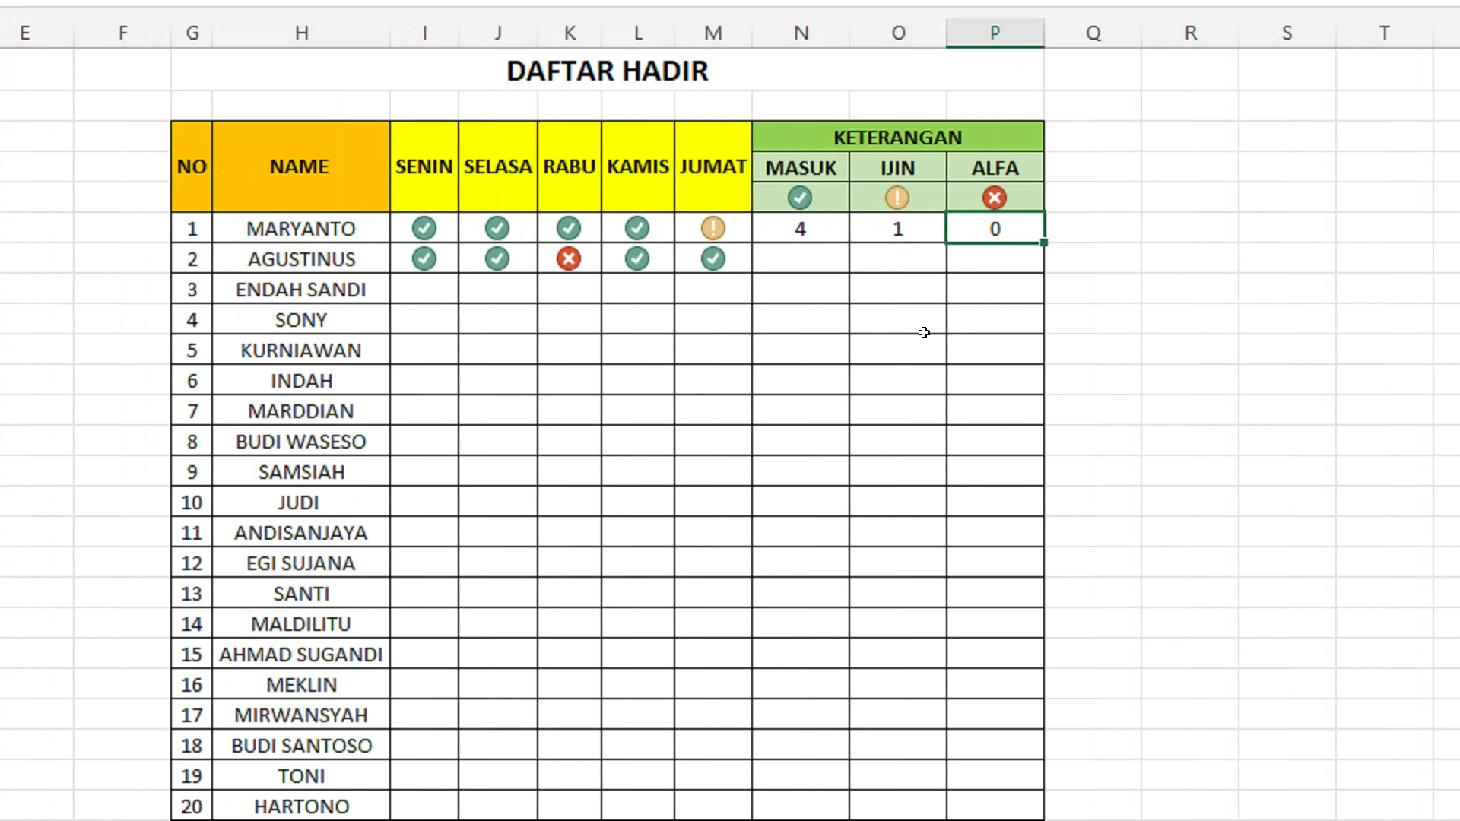
{"action": "left_click_drag", "start_coordinate": [803, 228], "coordinate": [994, 229]}
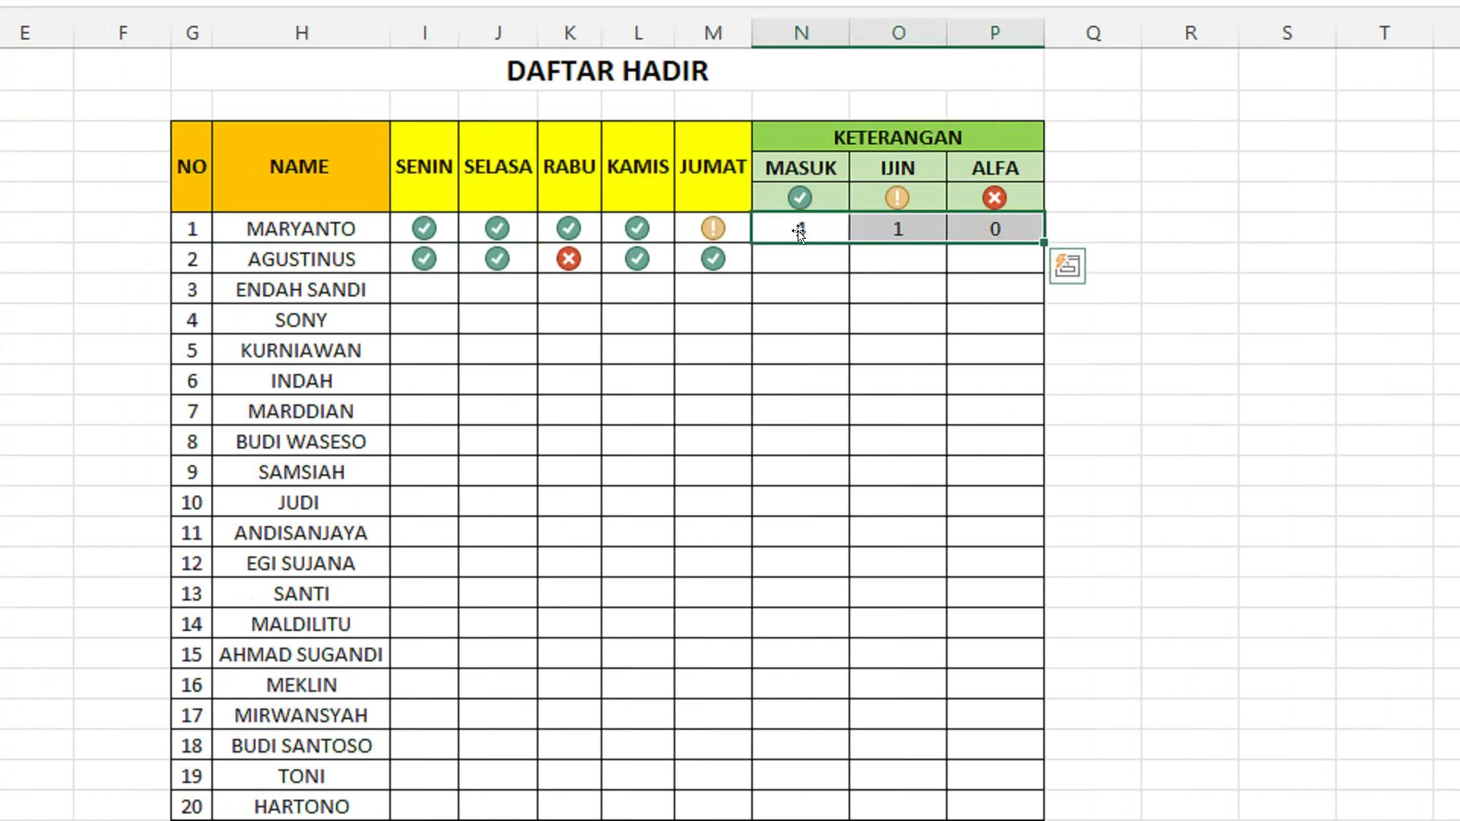
{"action": "left_click_drag", "start_coordinate": [795, 230], "coordinate": [958, 228]}
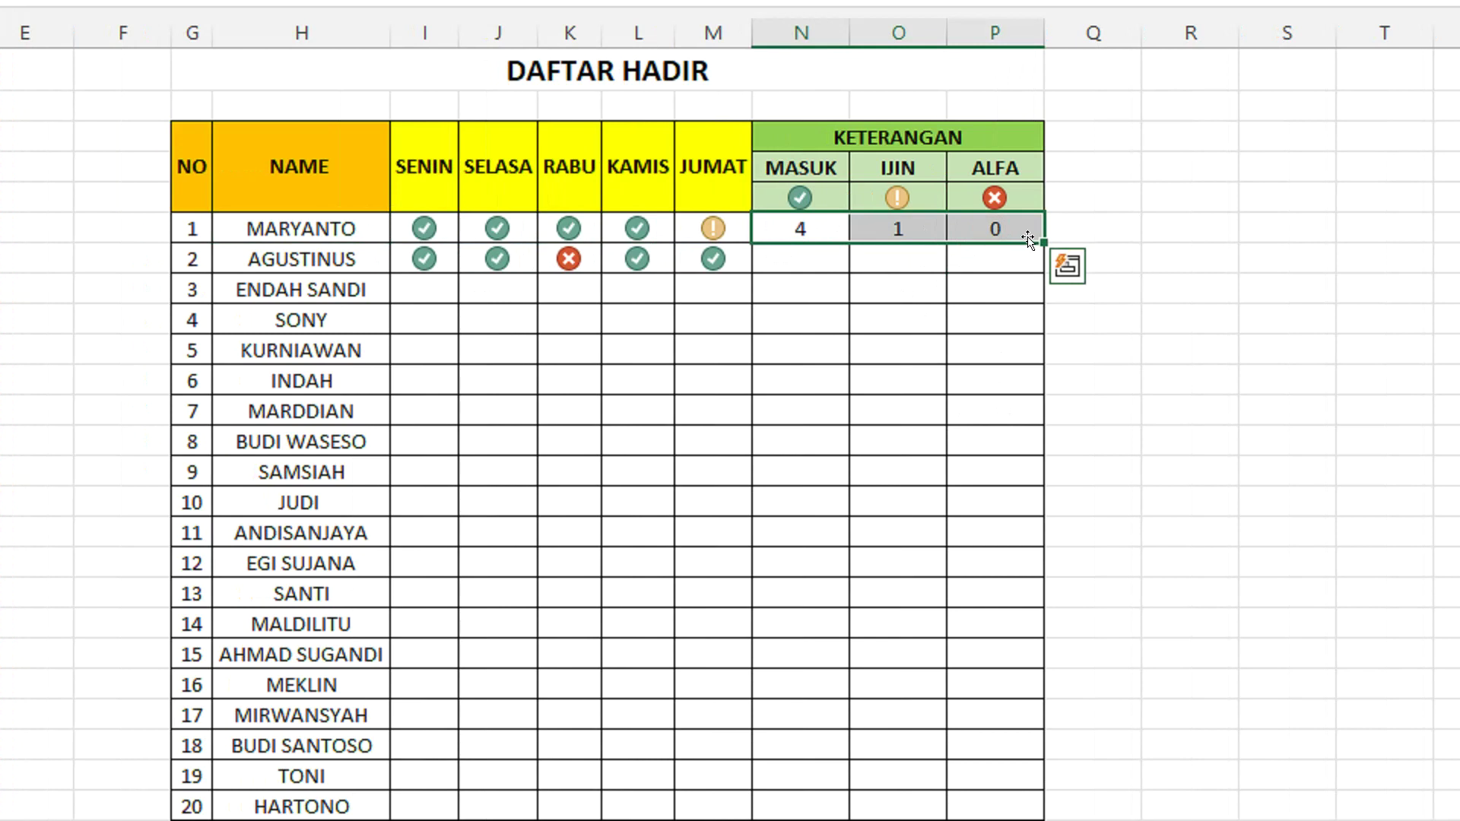
{"action": "left_click_drag", "start_coordinate": [1042, 243], "coordinate": [1082, 609]}
{"action": "scroll", "coordinate": [1082, 578], "scroll_direction": "down", "scroll_amount": 4}
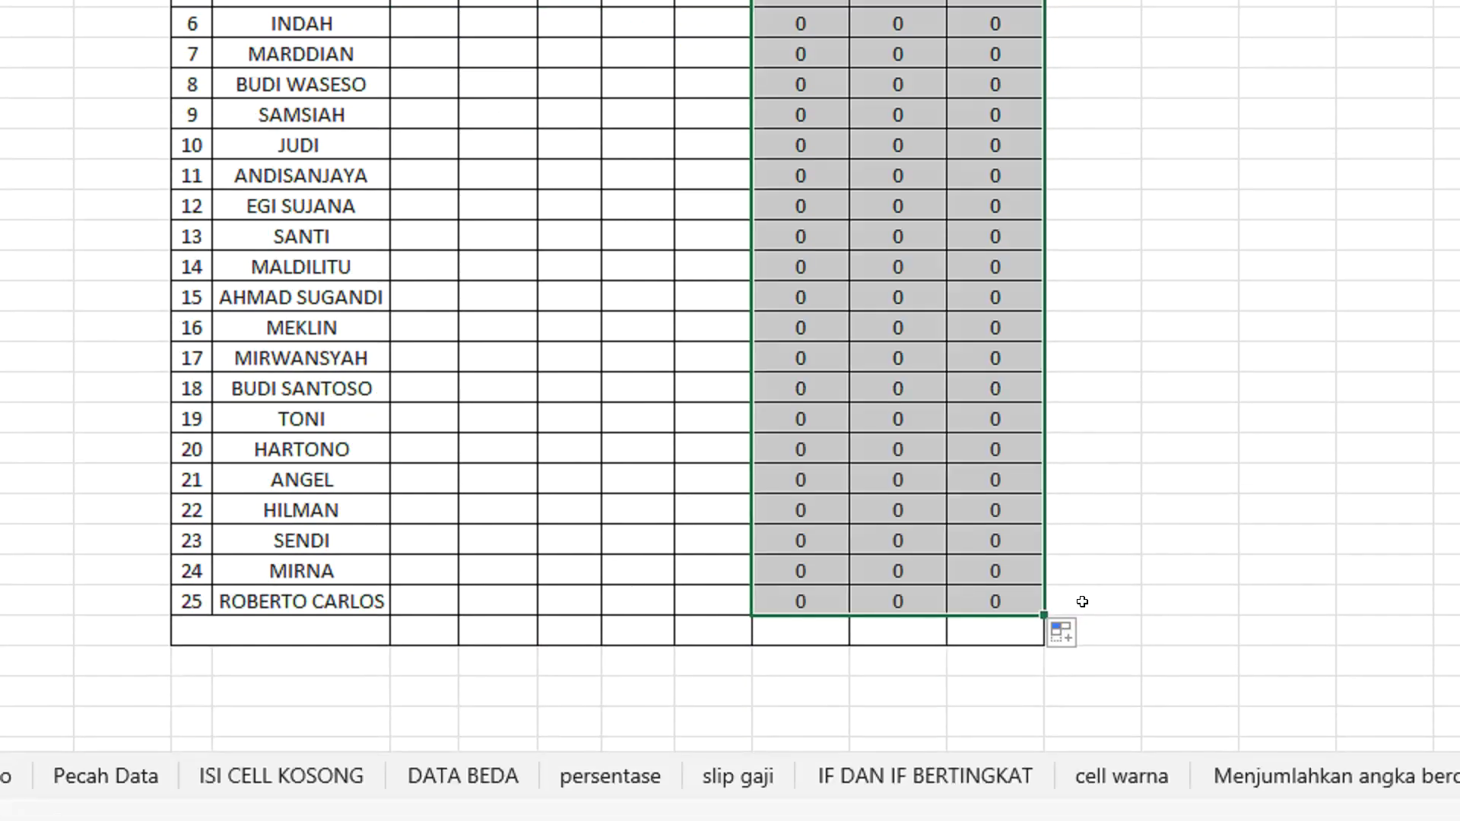
{"action": "scroll", "coordinate": [890, 189], "scroll_direction": "up", "scroll_amount": 3}
{"action": "scroll", "coordinate": [718, 221], "scroll_direction": "up", "scroll_amount": 1}
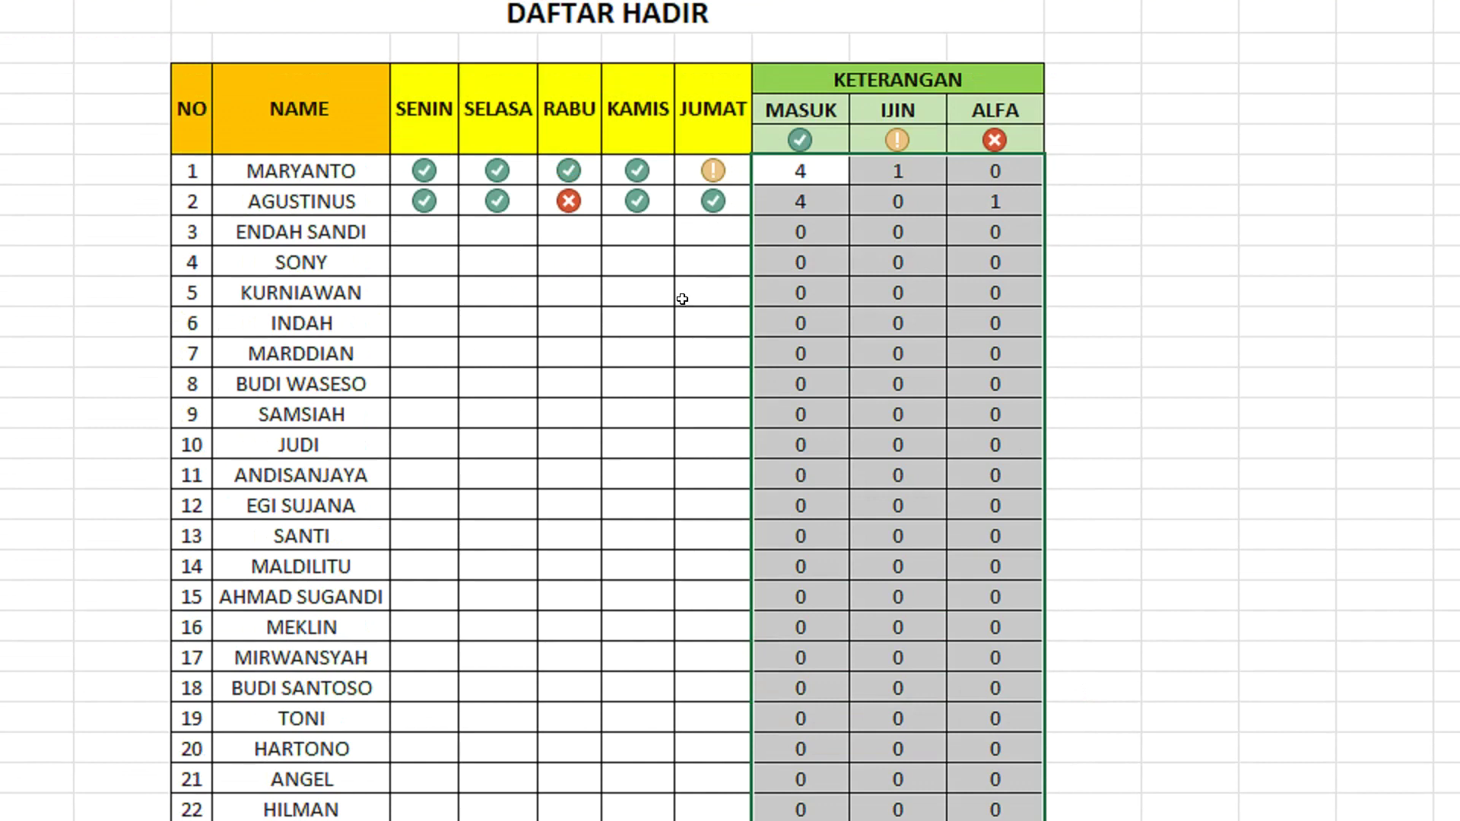
{"action": "scroll", "coordinate": [724, 329], "scroll_direction": "up", "scroll_amount": 1}
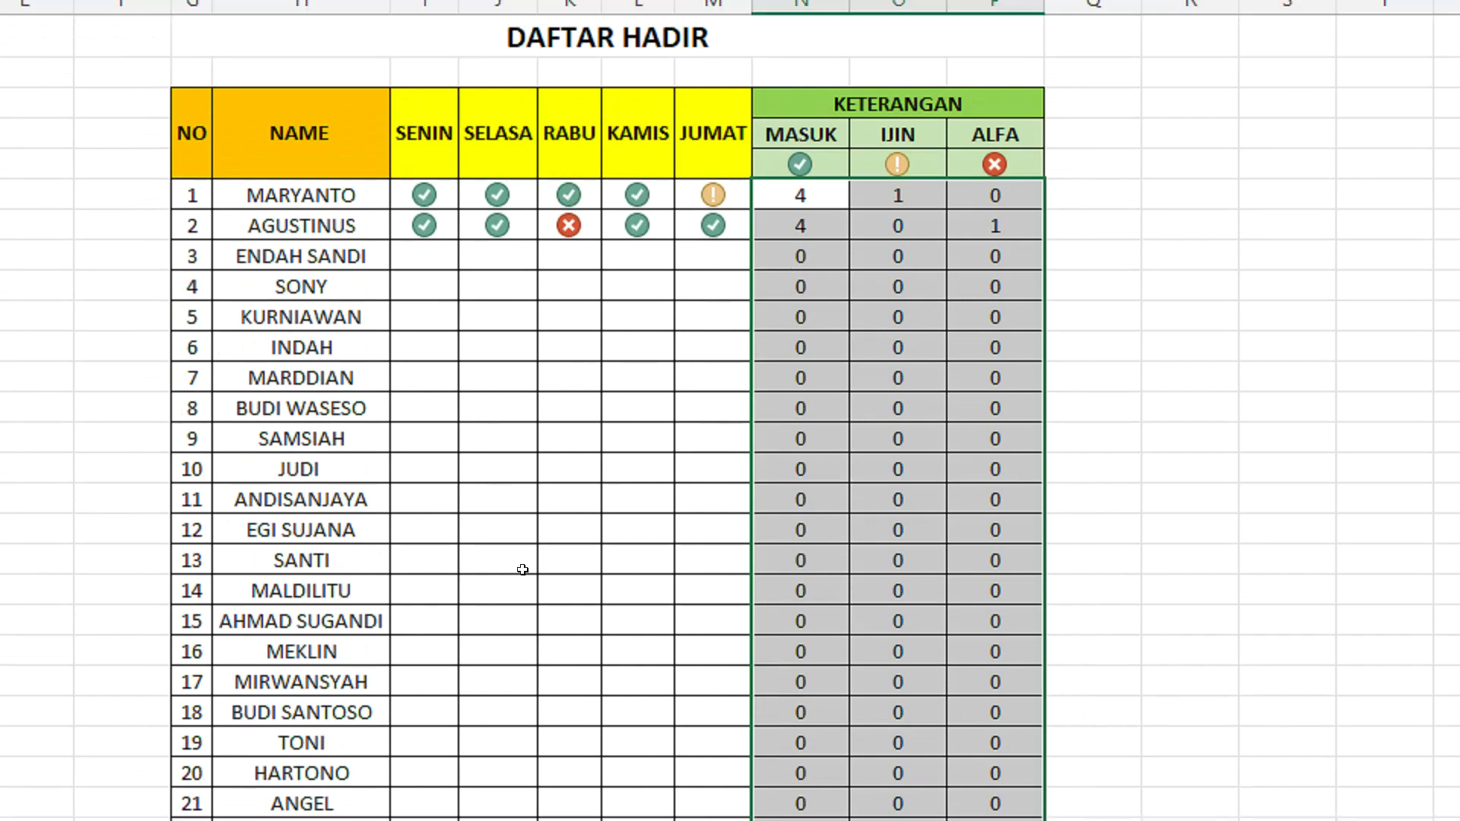
{"action": "scroll", "coordinate": [522, 570], "scroll_direction": "down", "scroll_amount": 1}
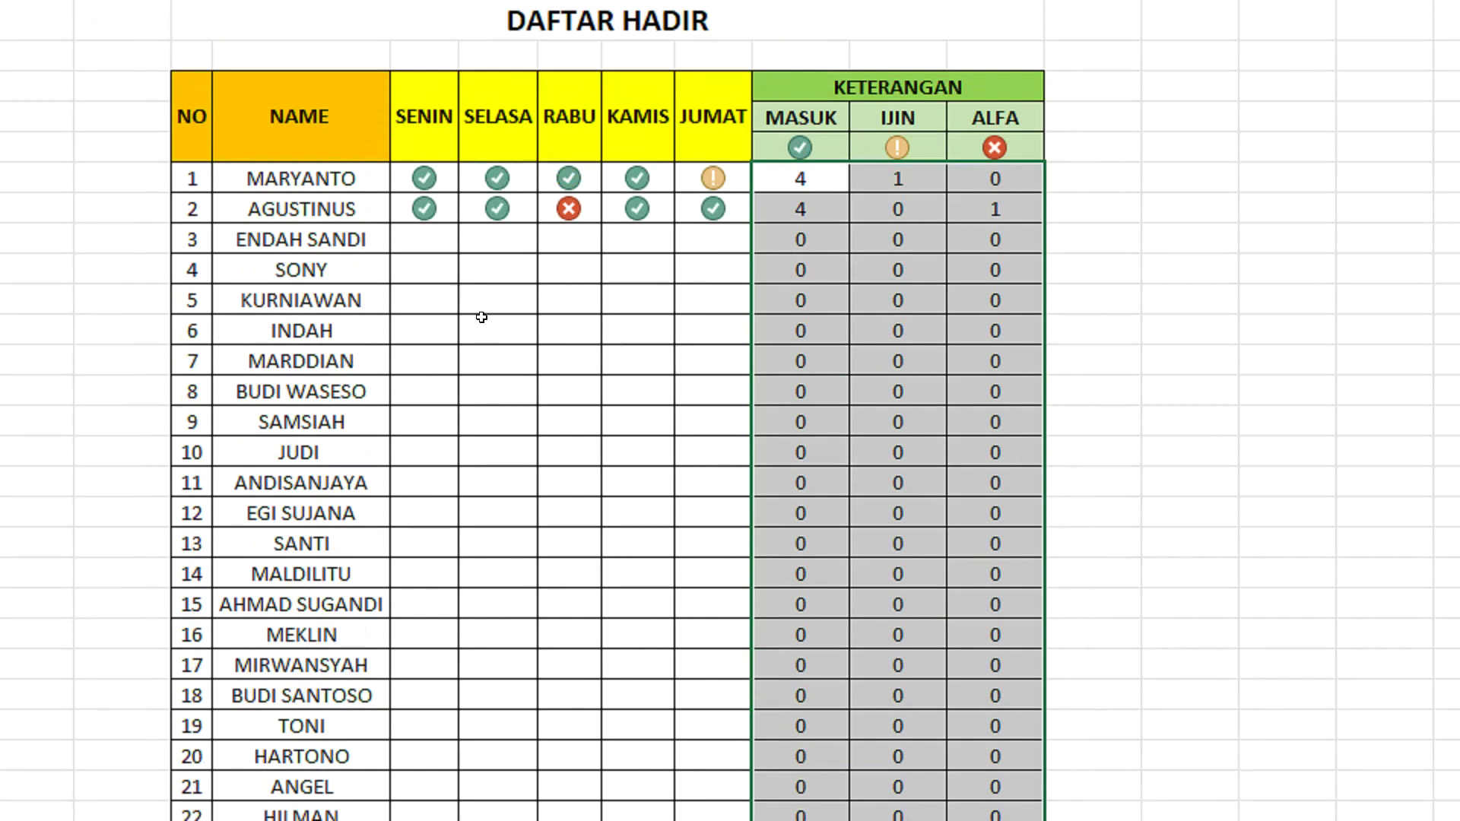
{"action": "left_click", "coordinate": [434, 238]}
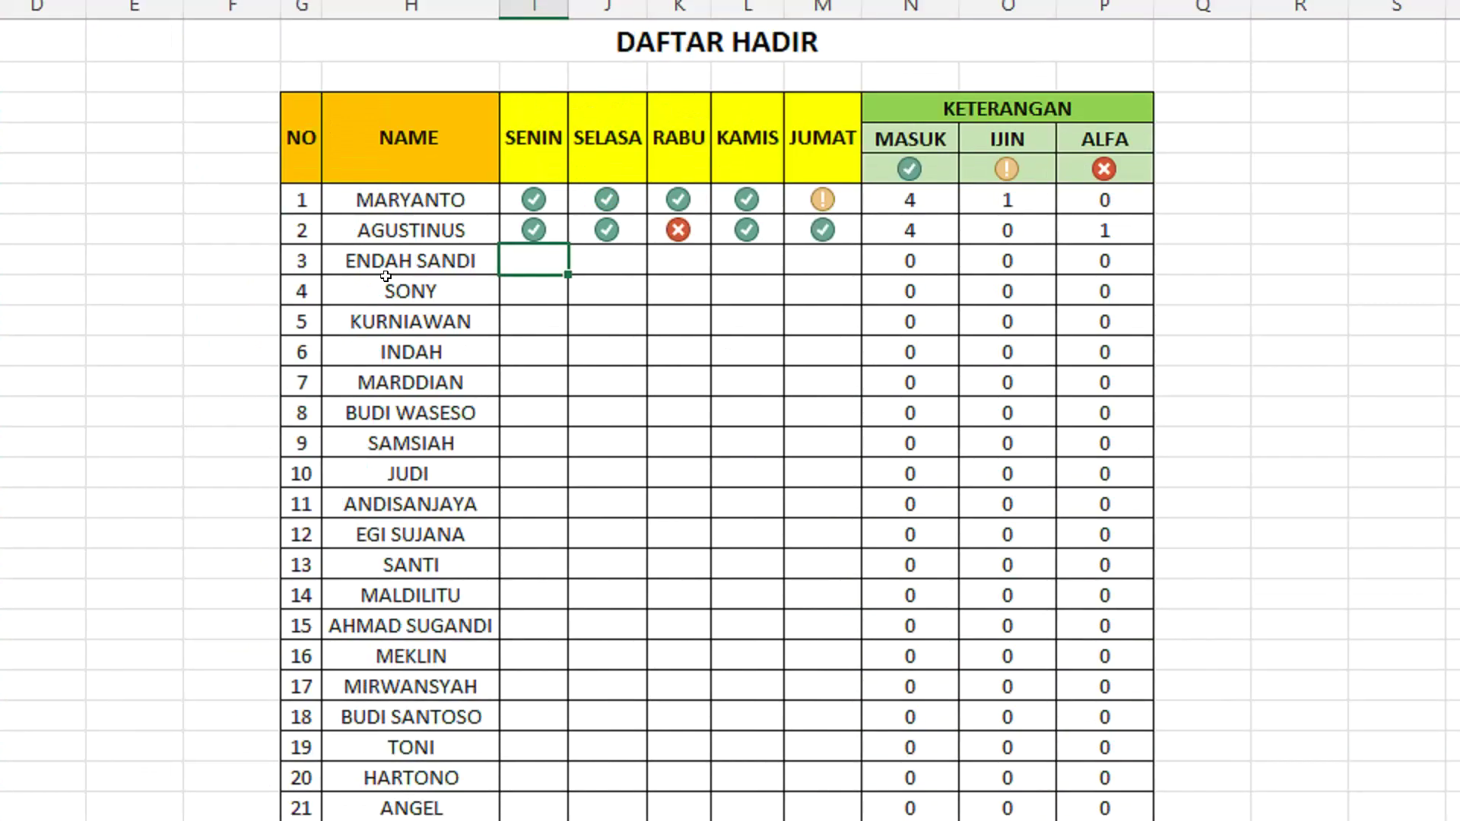
{"action": "left_click", "coordinate": [398, 265]}
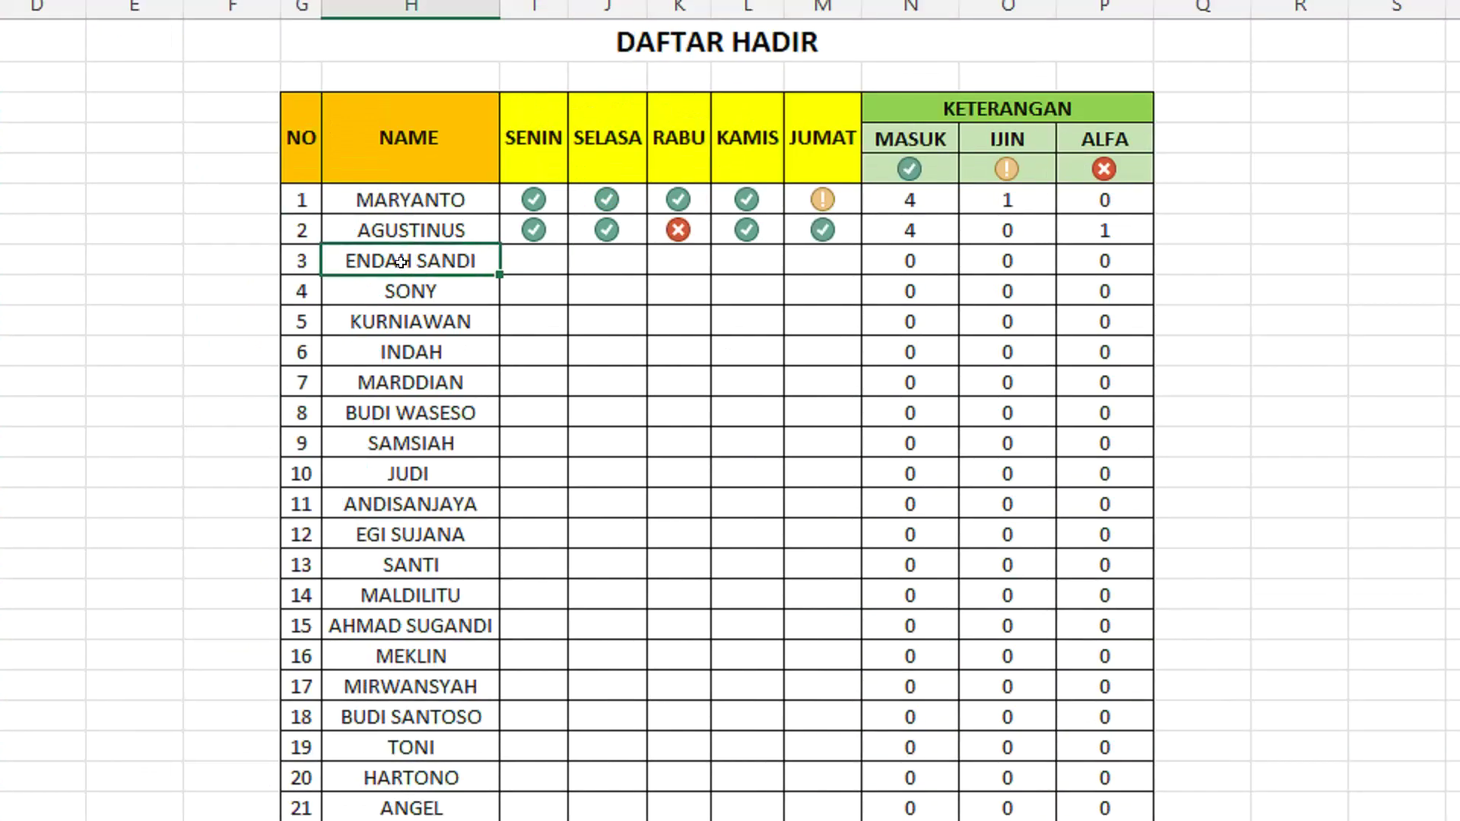
{"action": "left_click", "coordinate": [550, 264]}
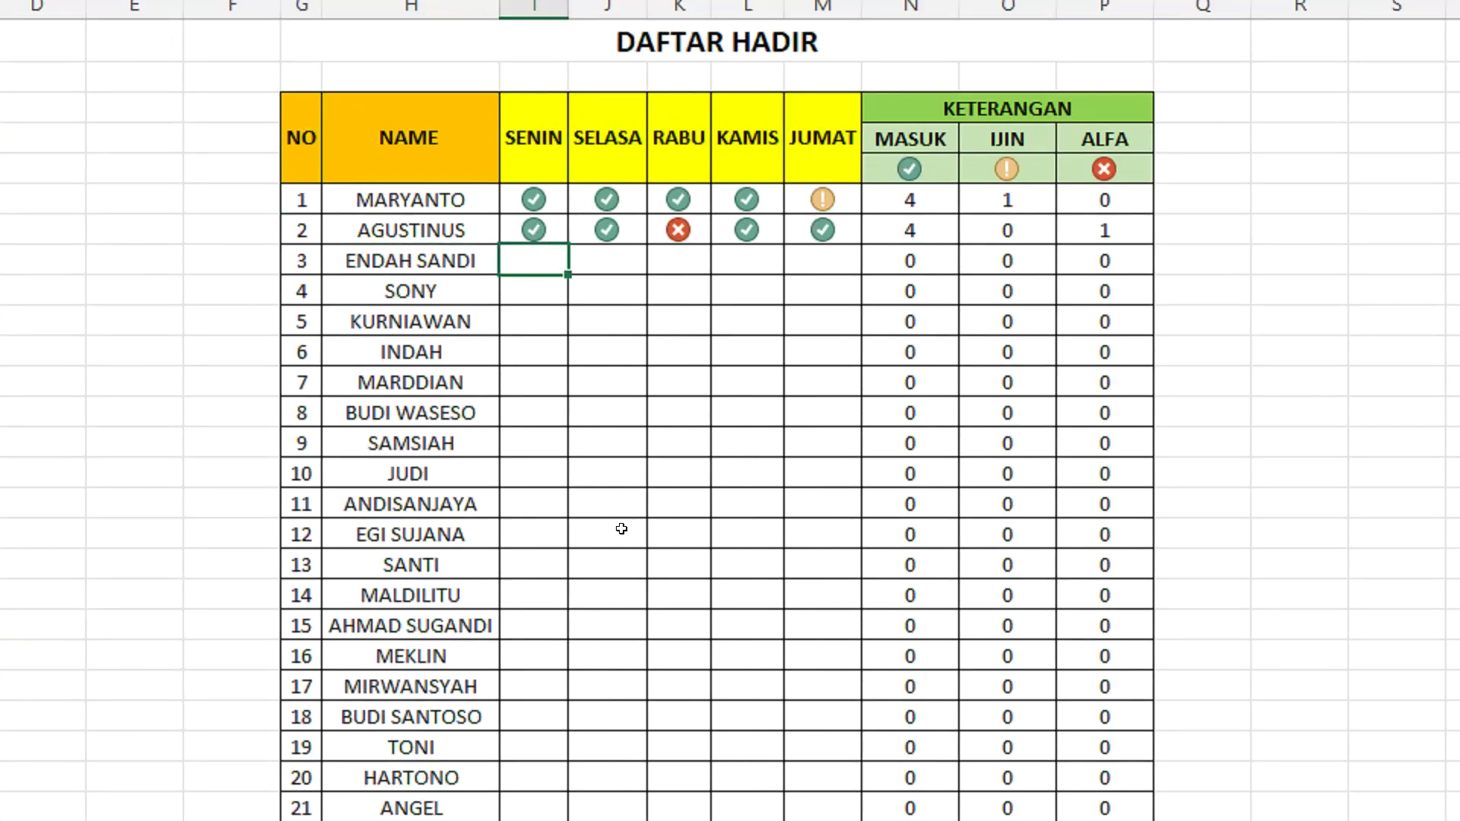
{"action": "type", "text": "0"}
{"action": "key", "text": "Return"}
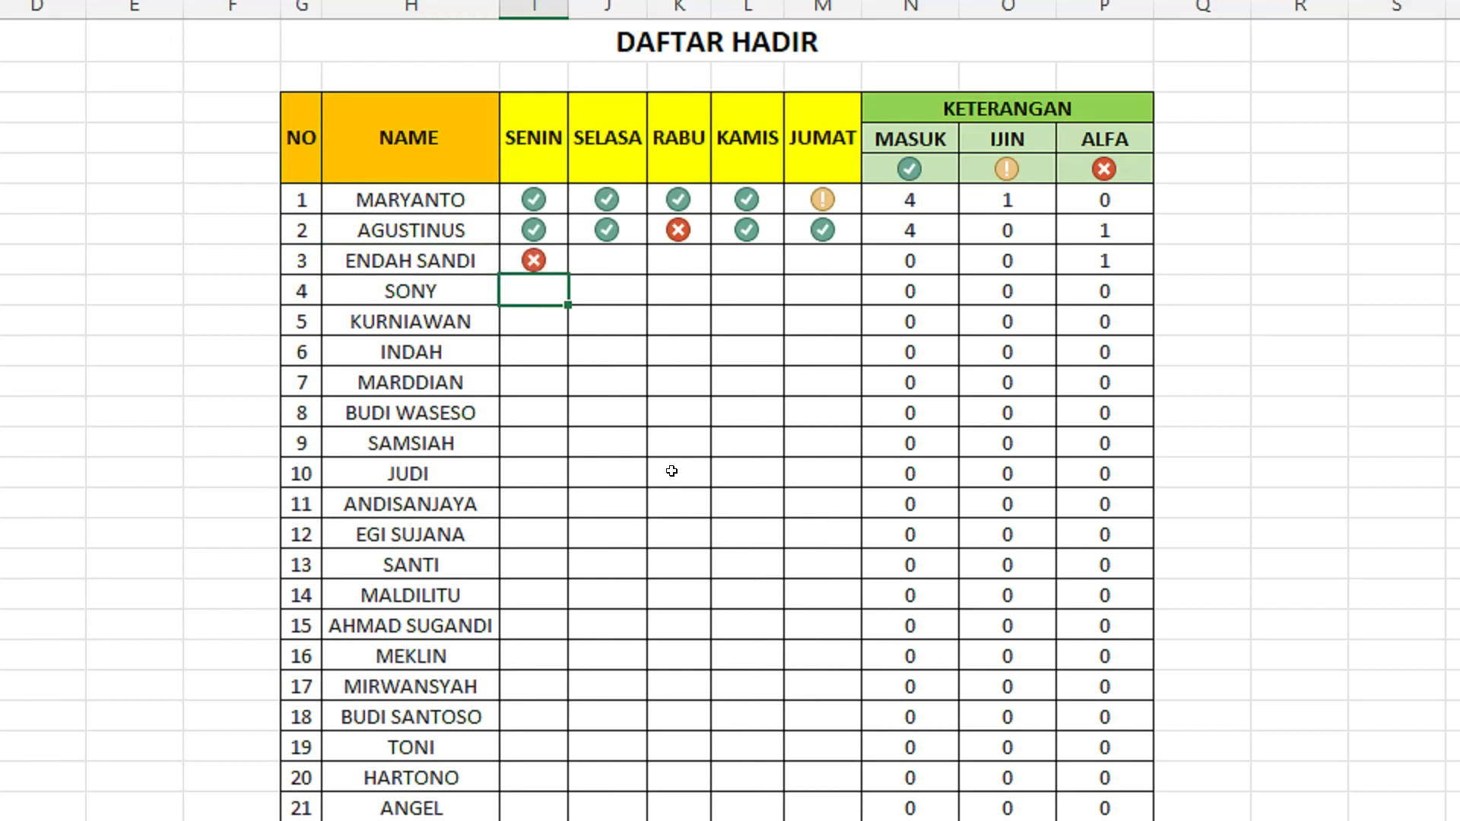
{"action": "left_click", "coordinate": [1095, 261]}
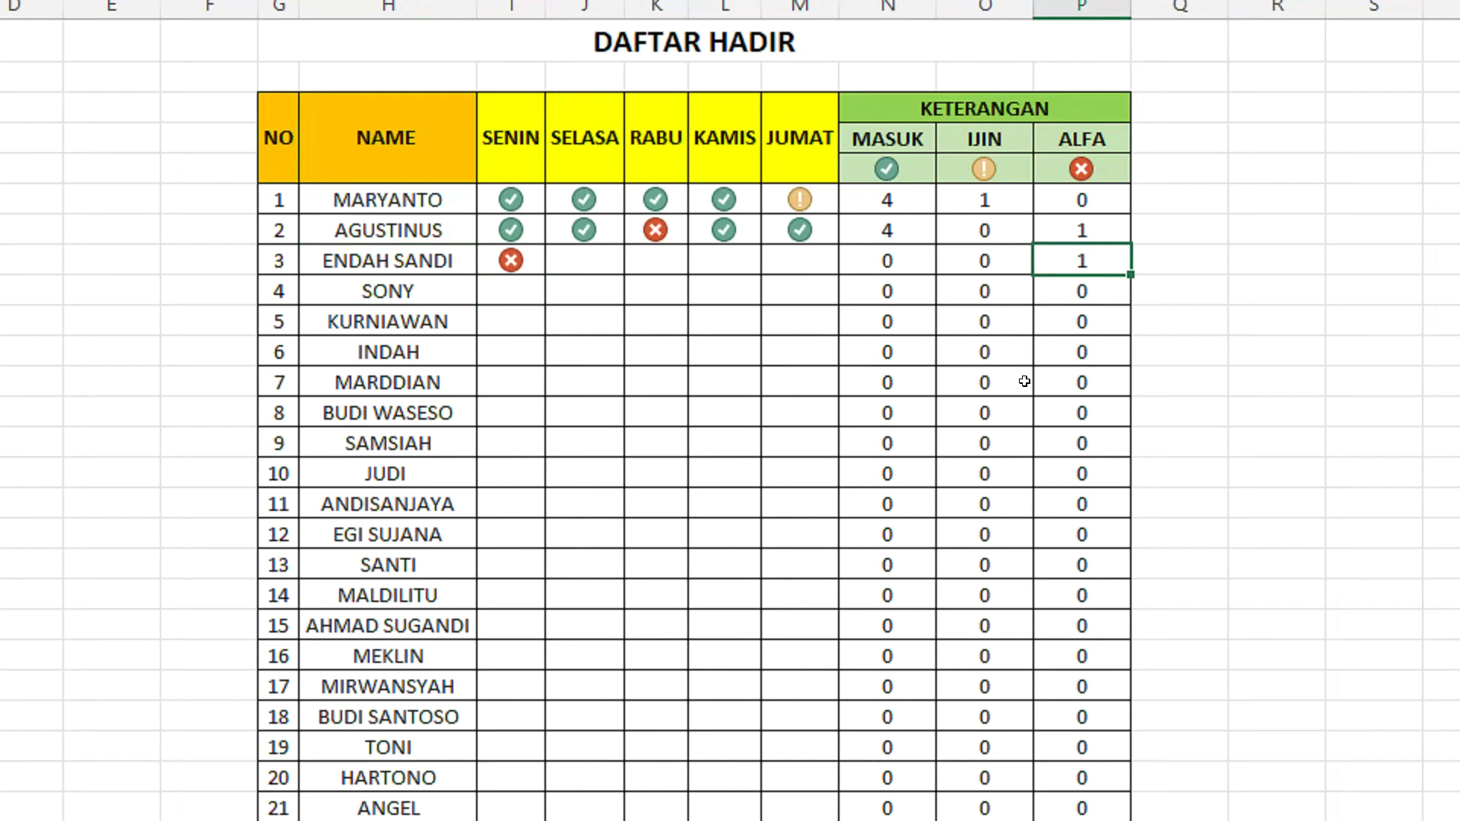
{"action": "left_click", "coordinate": [580, 267]}
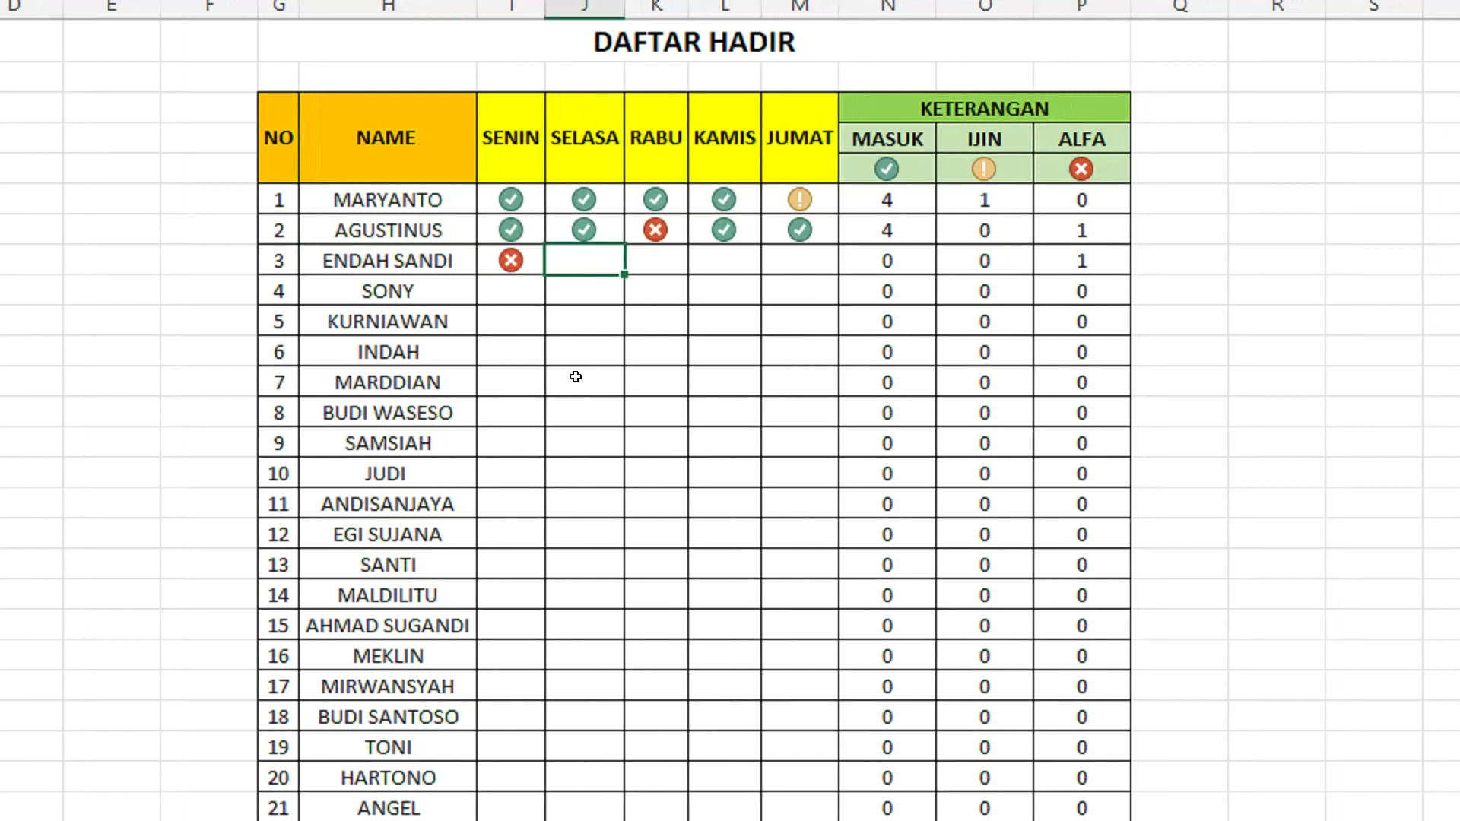
{"action": "type", "text": "2"}
{"action": "key", "text": "Tab"}
{"action": "type", "text": "2"}
{"action": "key", "text": "Tab"}
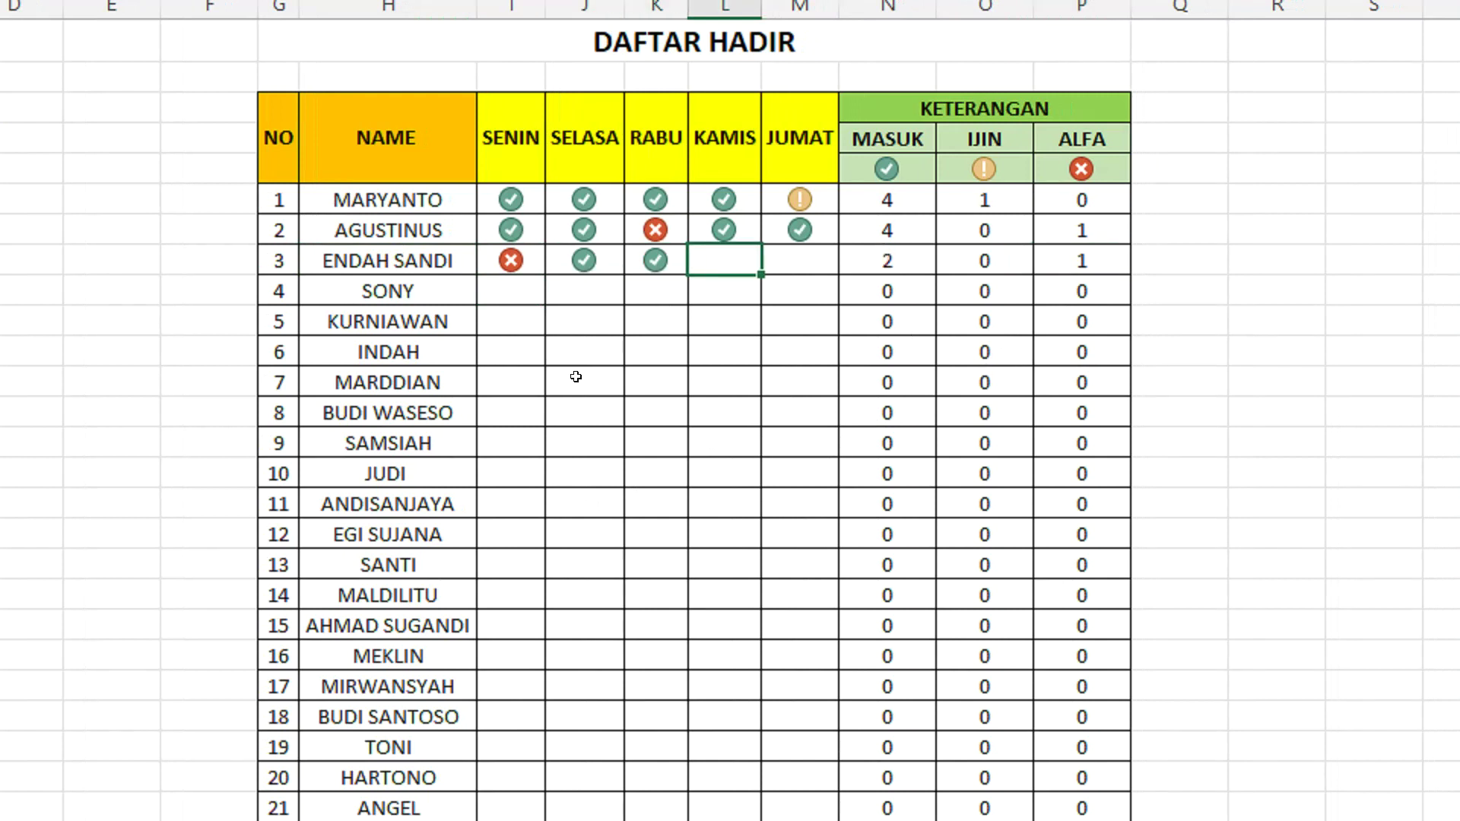
{"action": "type", "text": "2"}
{"action": "key", "text": "Tab"}
{"action": "type", "text": "2"}
{"action": "key", "text": "Tab"}
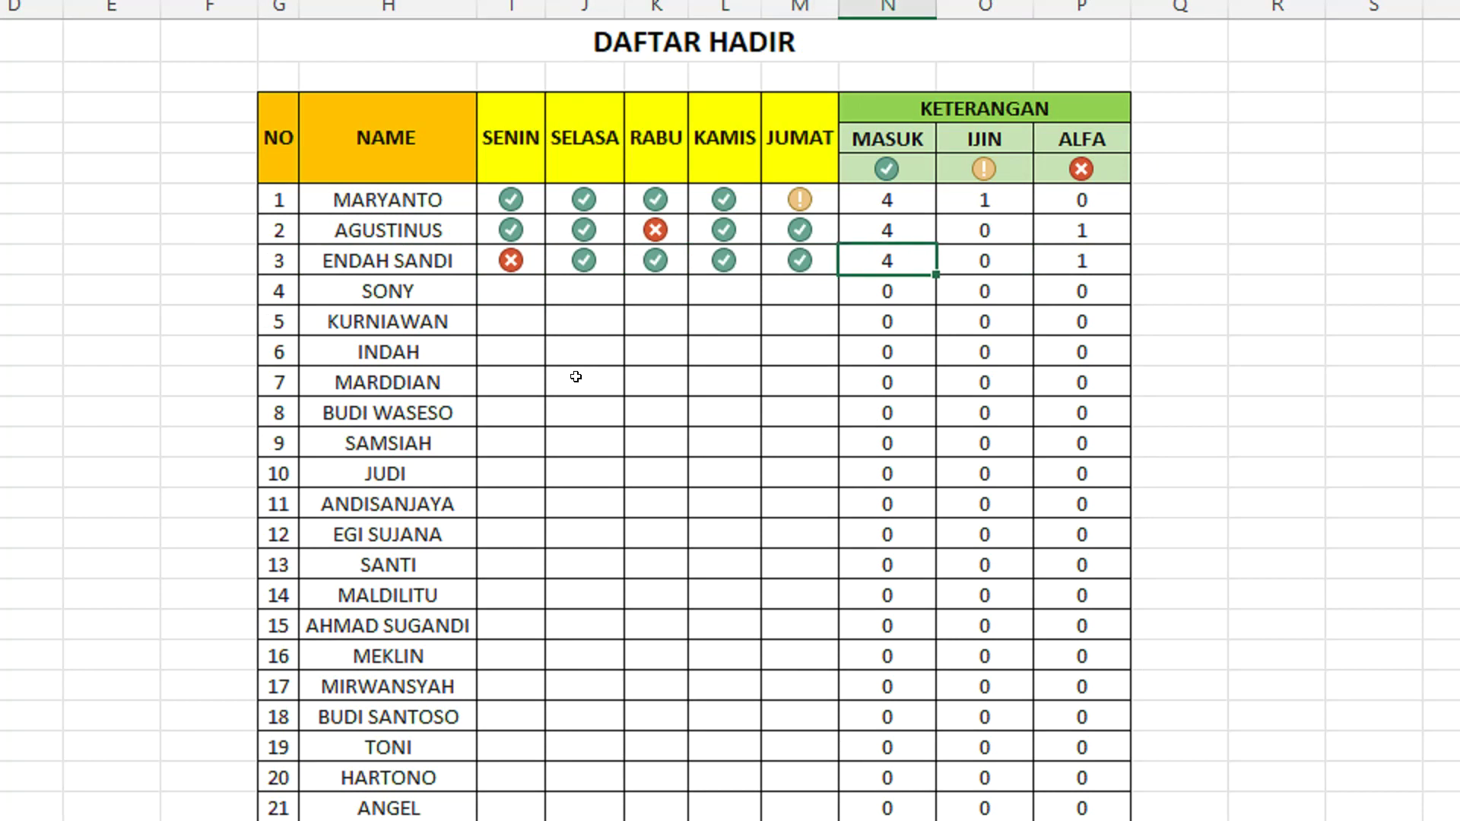
Step: Mark SONY present (2) on all five days
{"action": "key", "text": "Return"}
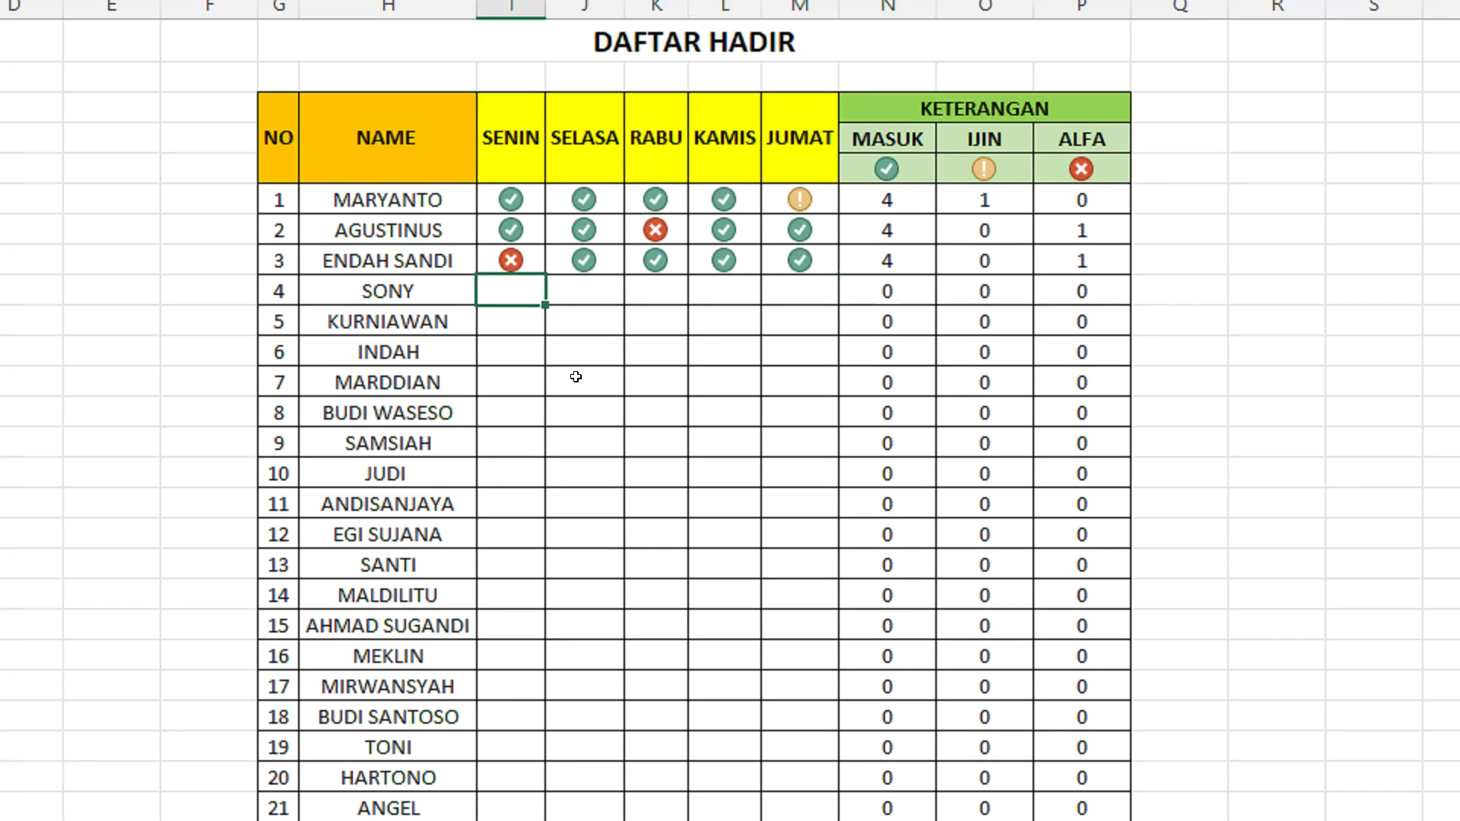
{"action": "type", "text": "2"}
{"action": "key", "text": "Tab"}
{"action": "type", "text": "2"}
{"action": "key", "text": "Tab"}
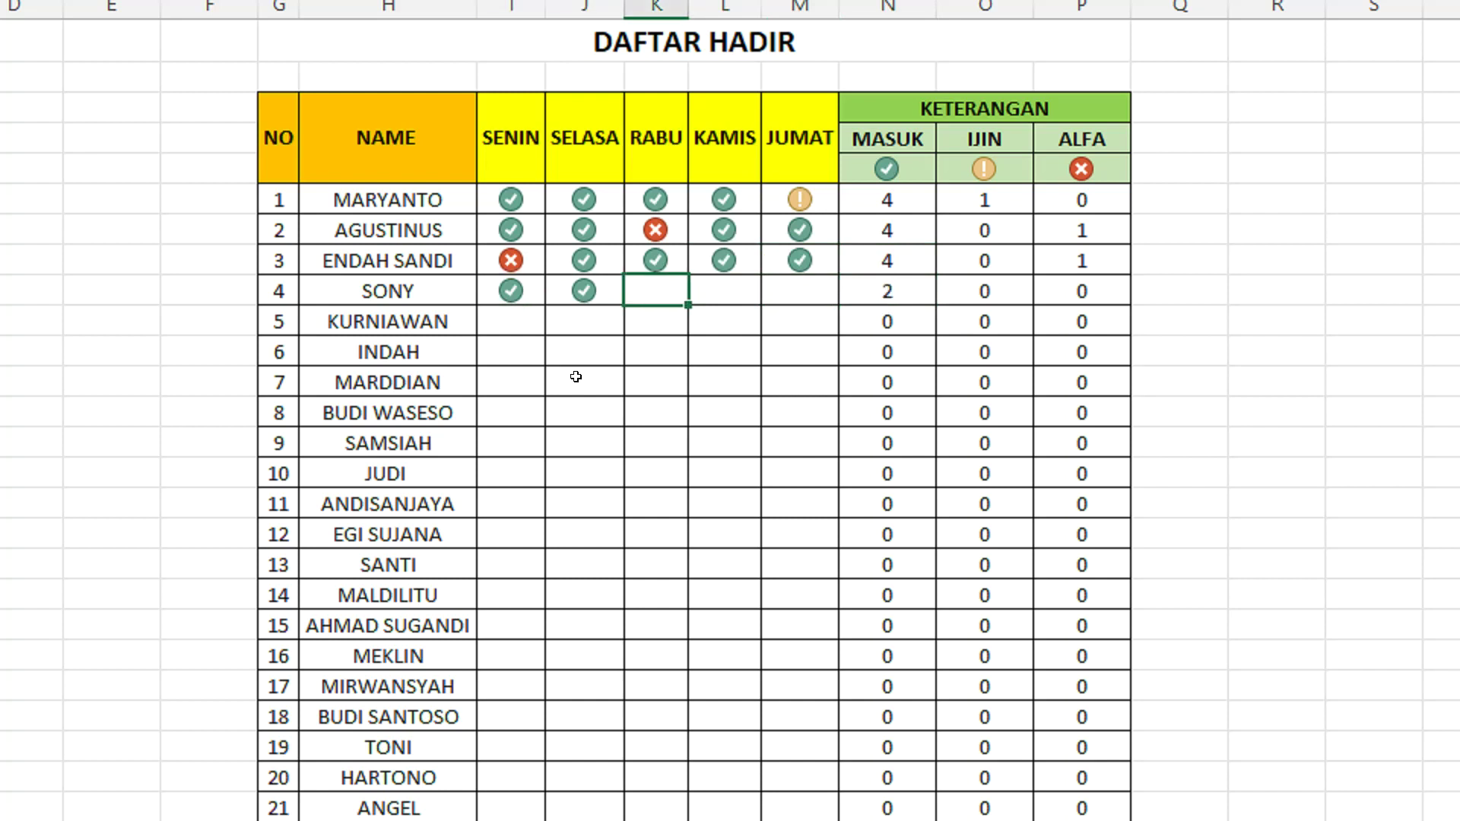
{"action": "type", "text": "2"}
{"action": "key", "text": "Tab"}
{"action": "type", "text": "2"}
{"action": "key", "text": "Tab"}
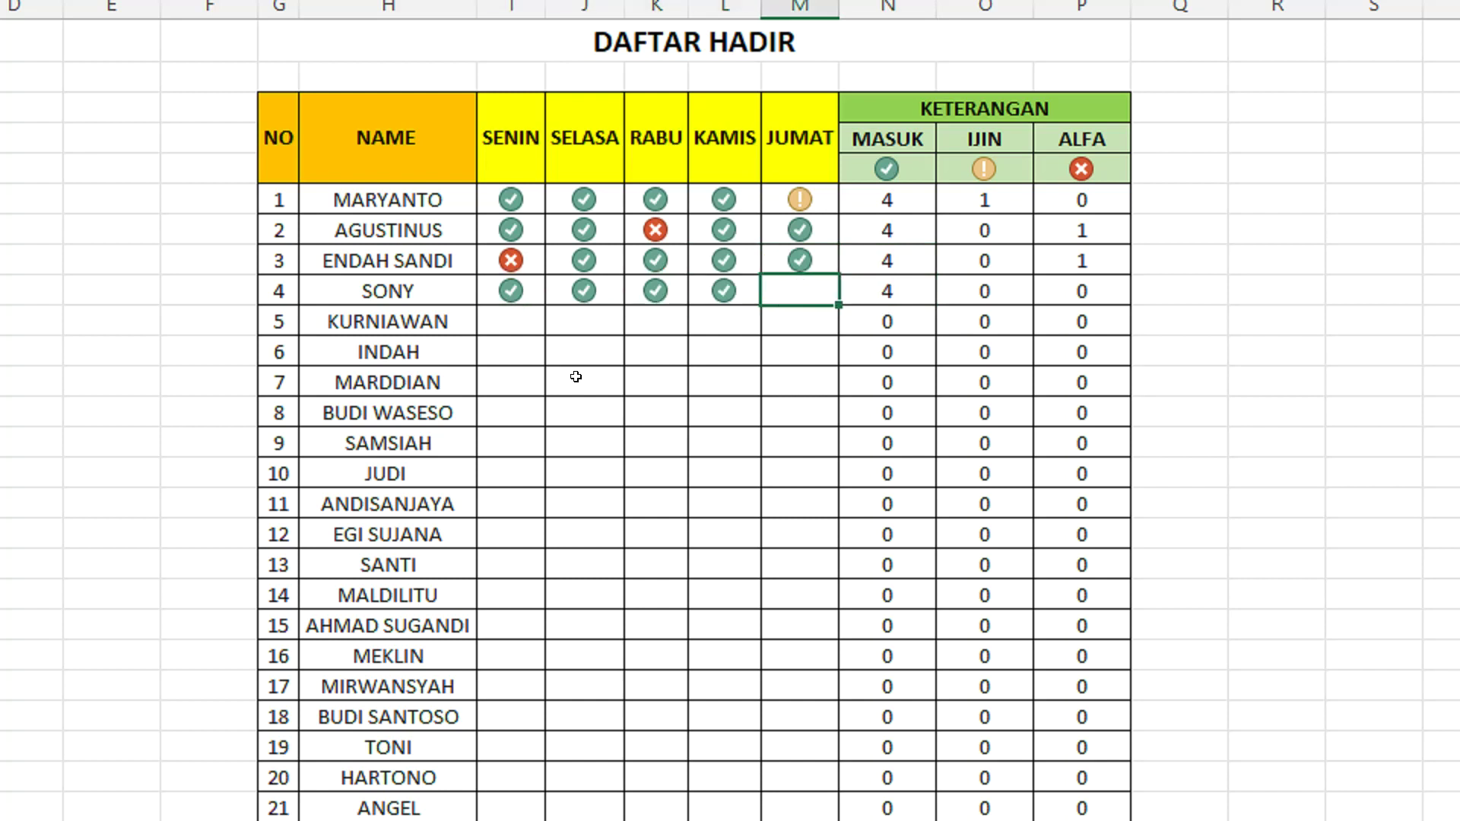
{"action": "type", "text": "2"}
{"action": "key", "text": "Tab"}
Step: Record KURNIAWAN's attendance as 0, 0, 2, 1, 2 from SENIN to JUMAT
{"action": "key", "text": "Down"}
{"action": "key", "text": "Left"}
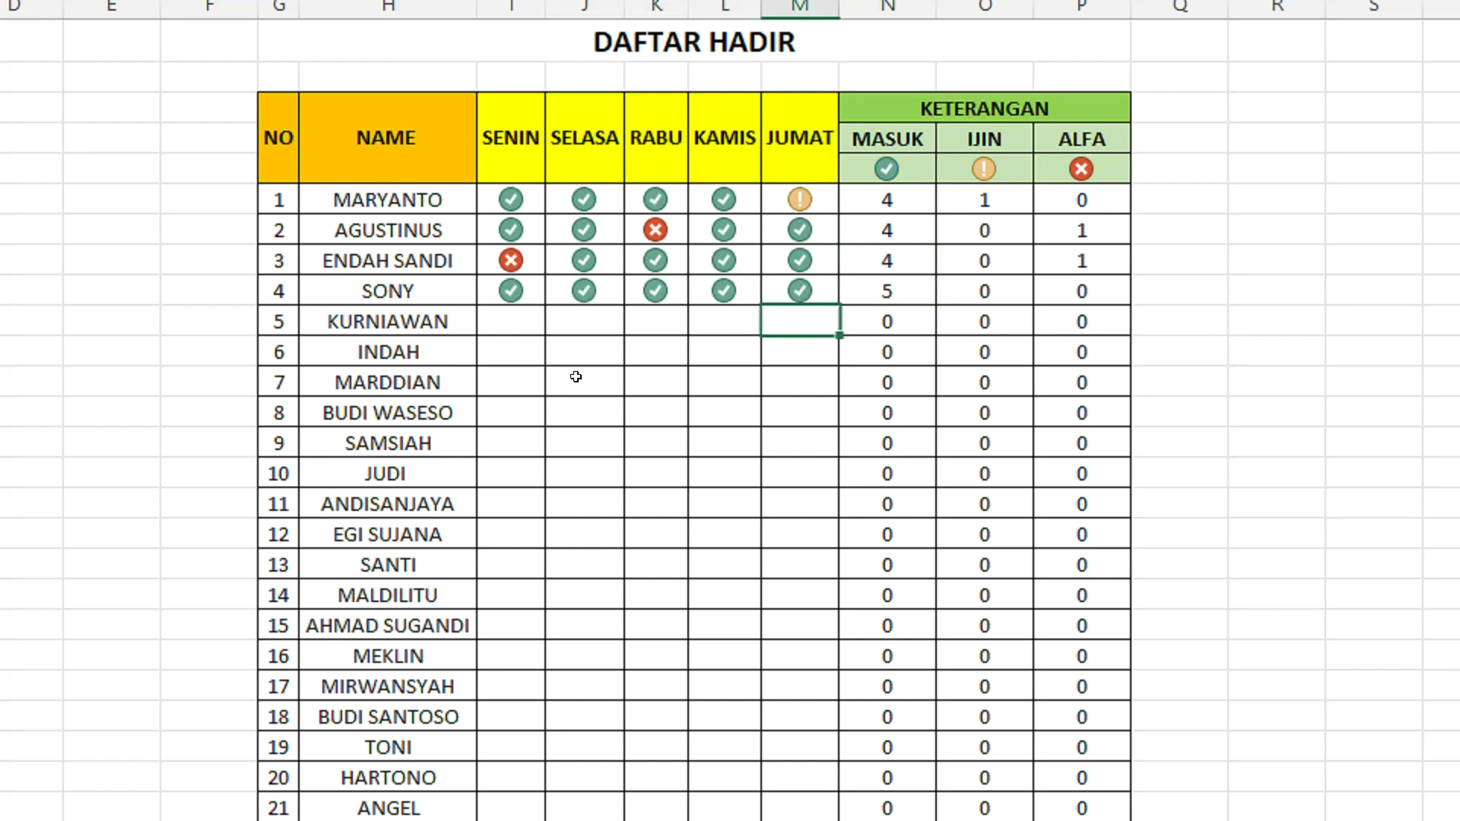
{"action": "key", "text": "Left"}
{"action": "key", "text": "Left"}
{"action": "key", "text": "Left"}
{"action": "key", "text": "Left"}
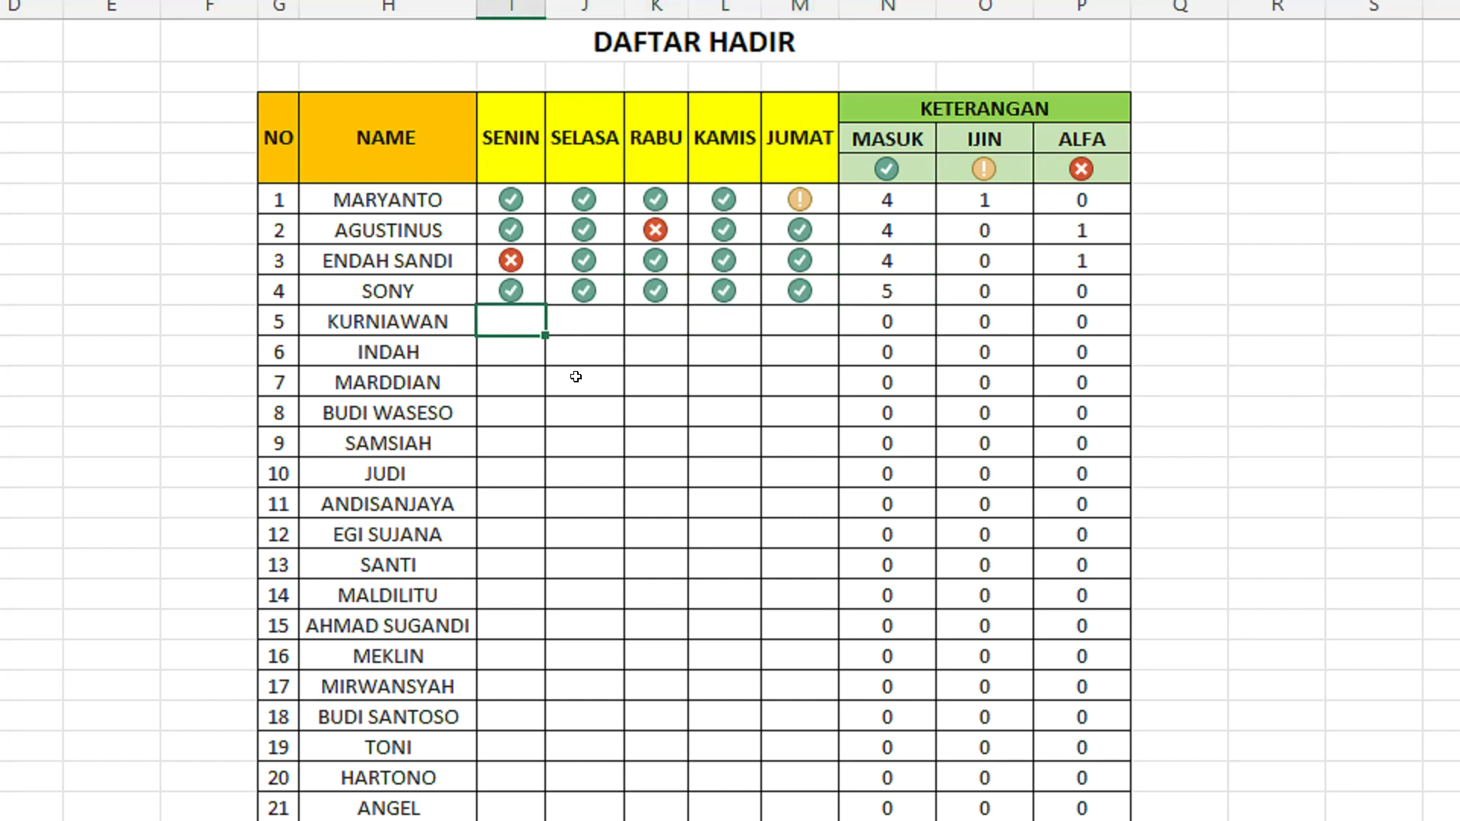
{"action": "type", "text": "0"}
{"action": "key", "text": "Tab"}
{"action": "type", "text": "0"}
{"action": "key", "text": "Tab"}
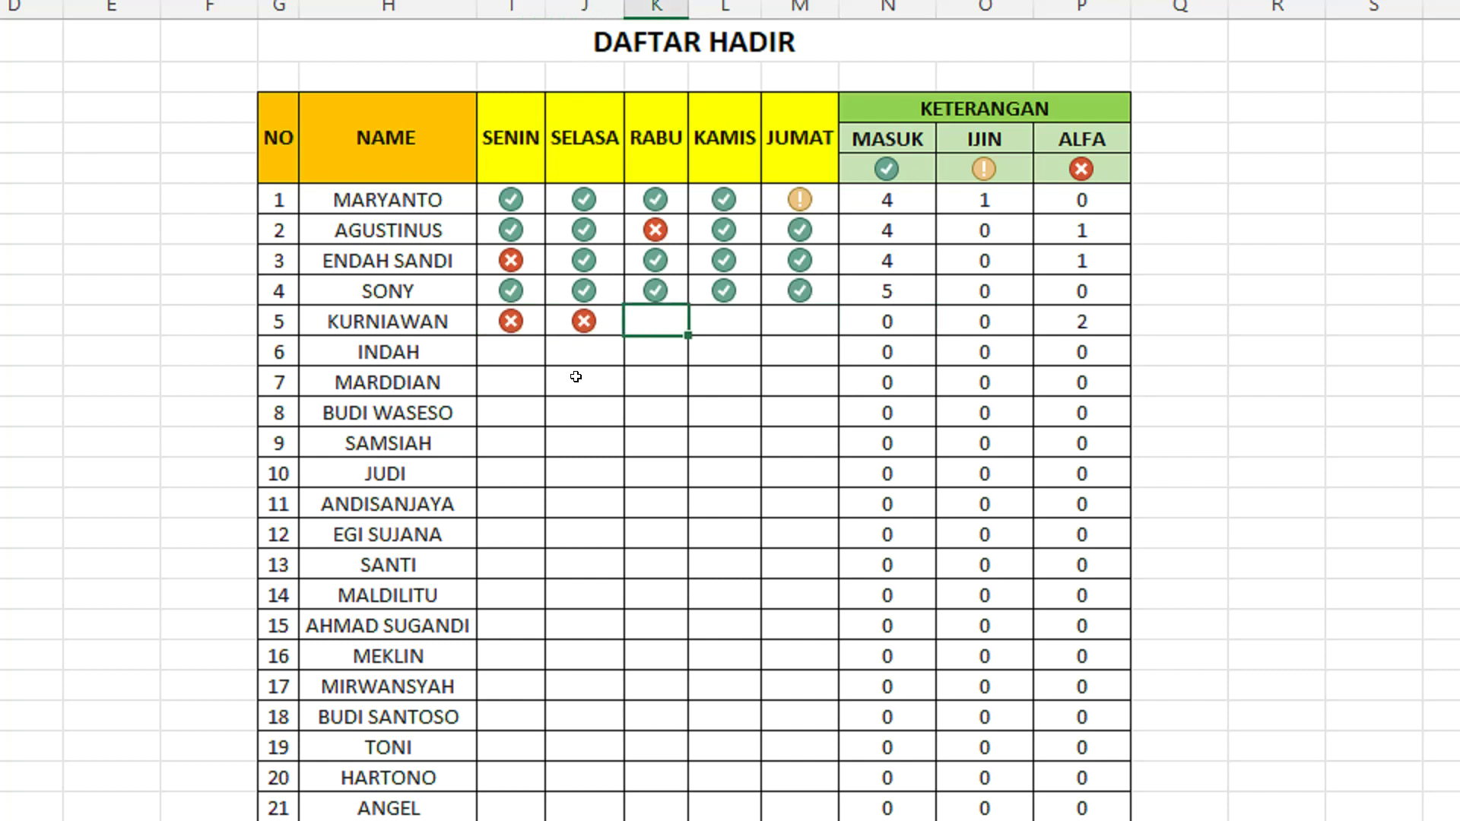
{"action": "type", "text": "2"}
{"action": "key", "text": "Tab"}
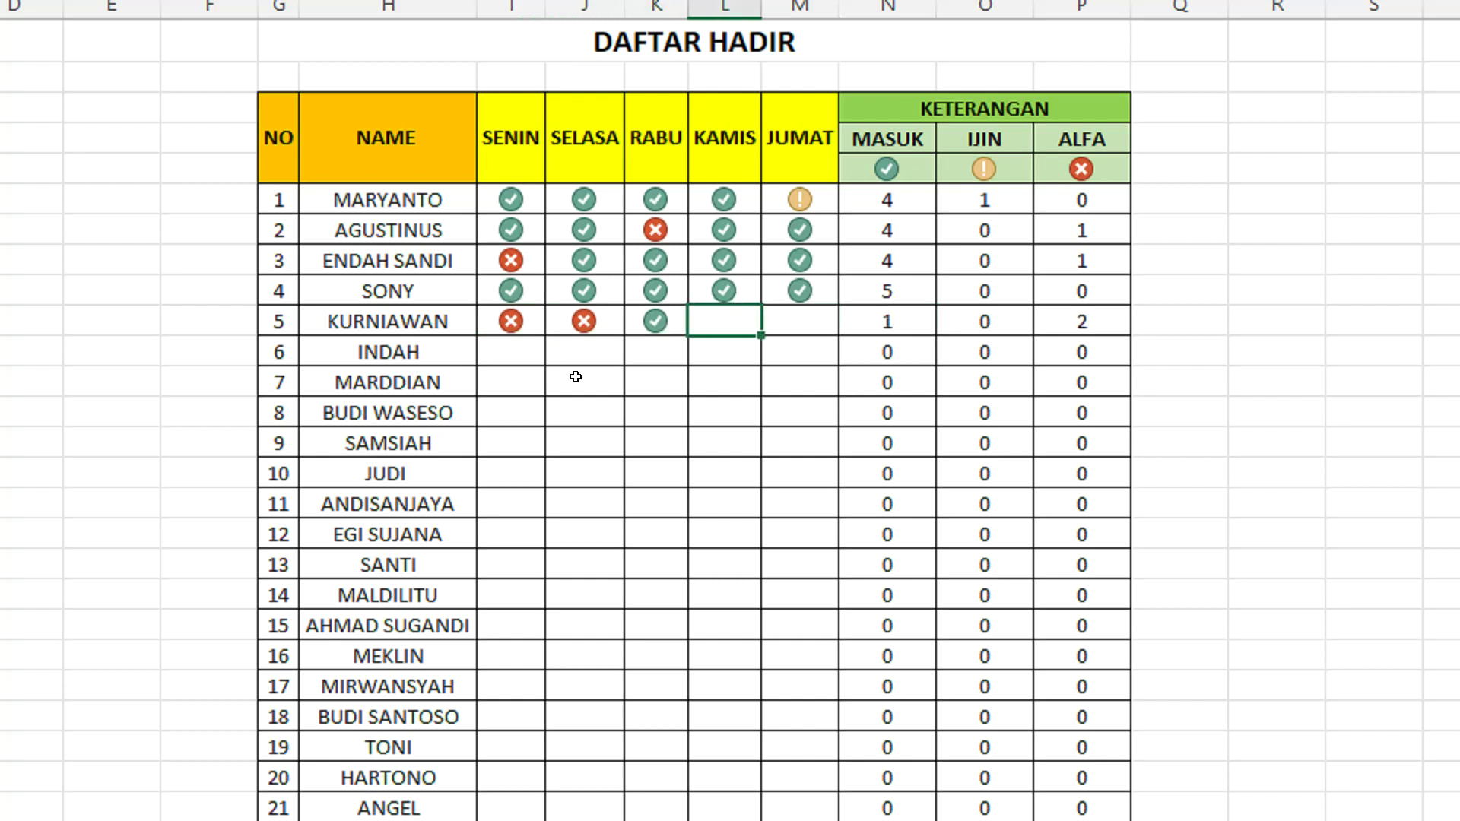
{"action": "type", "text": "1"}
{"action": "key", "text": "Tab"}
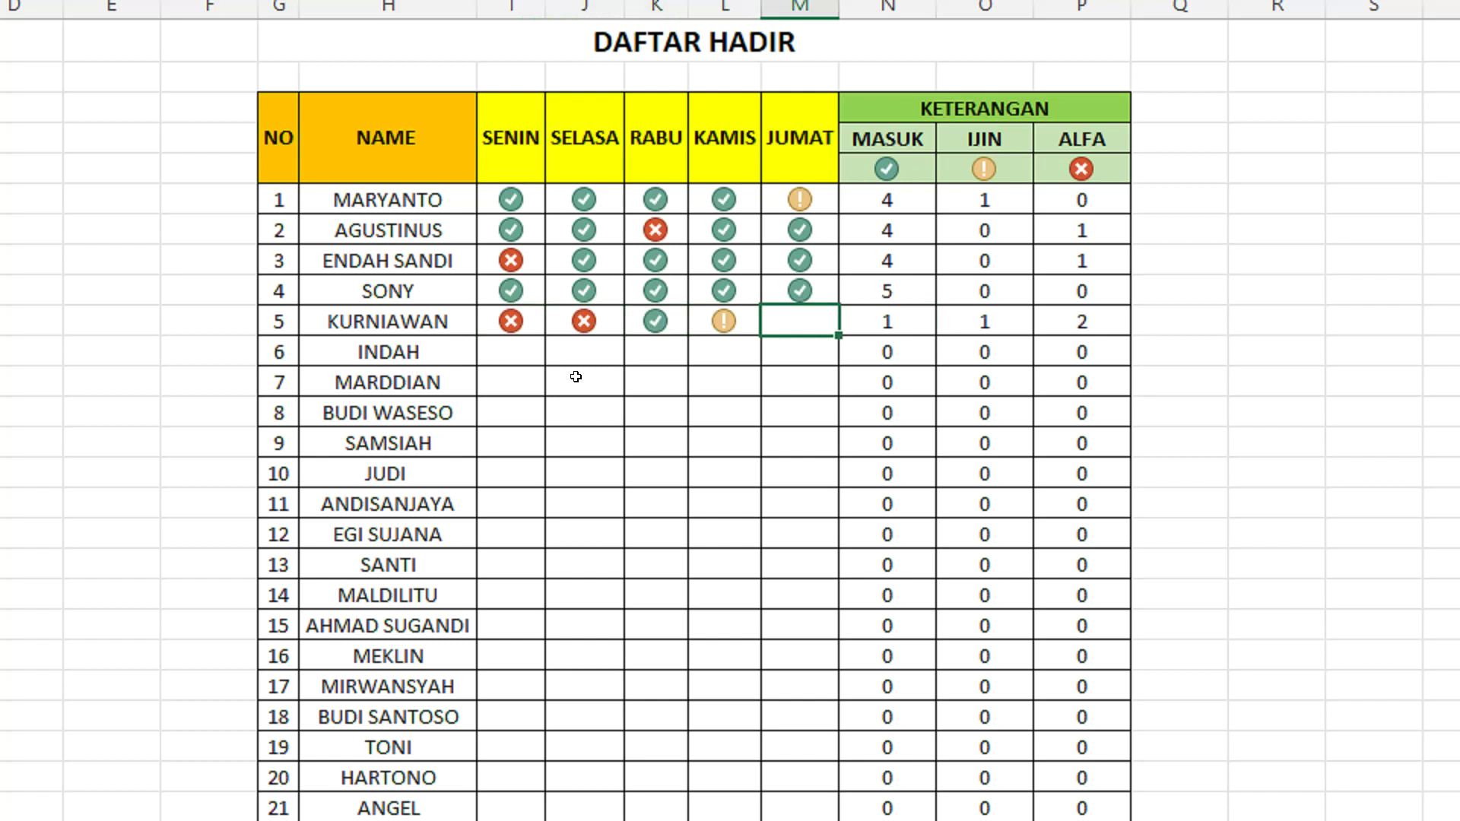
{"action": "type", "text": "2"}
{"action": "key", "text": "Tab"}
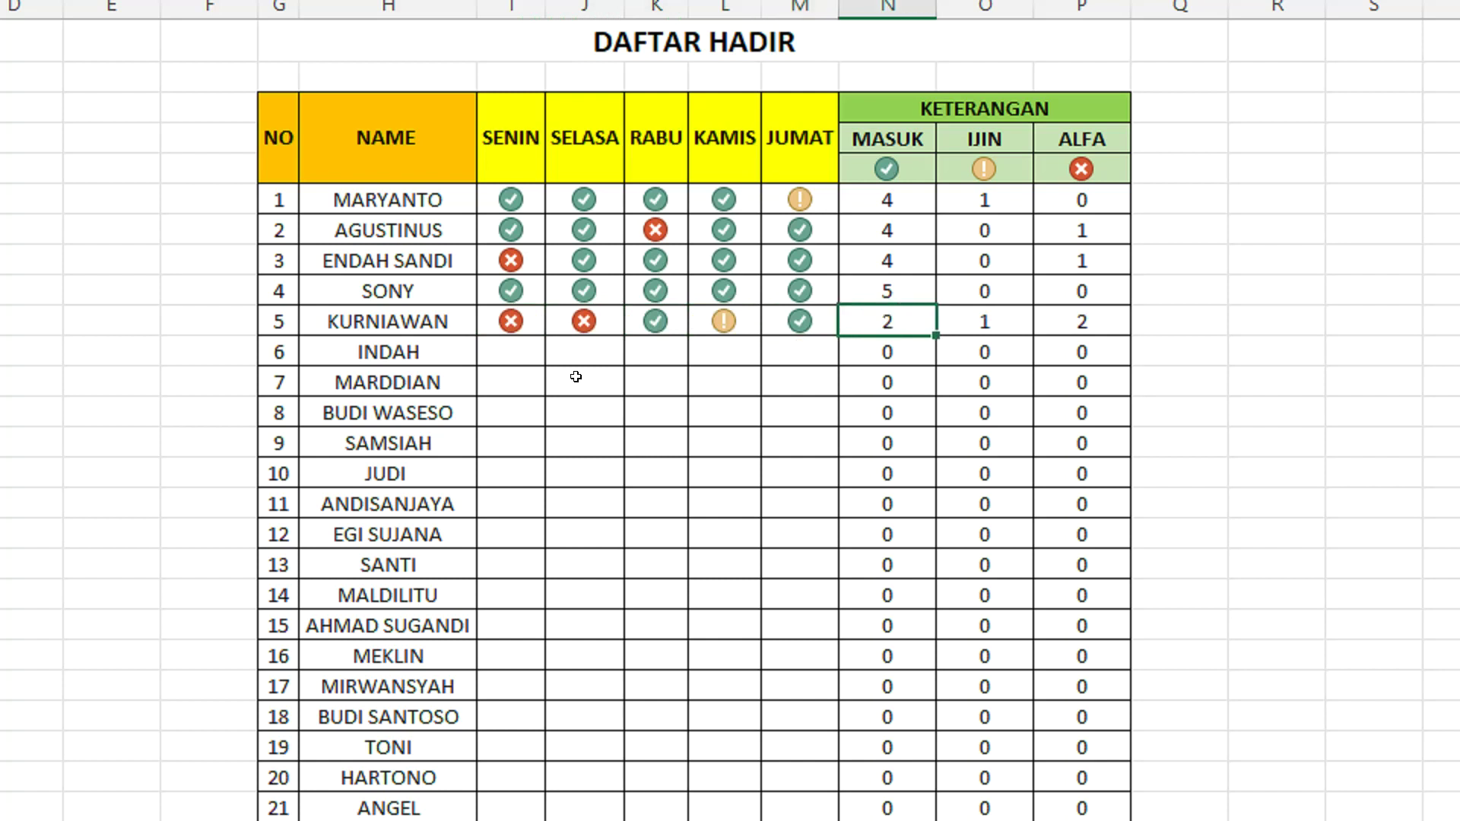
Step: Mark INDAH present (2) on all five days
{"action": "key", "text": "Down"}
{"action": "key", "text": "Left"}
{"action": "key", "text": "Left"}
{"action": "key", "text": "Left"}
{"action": "key", "text": "Left"}
{"action": "key", "text": "Left"}
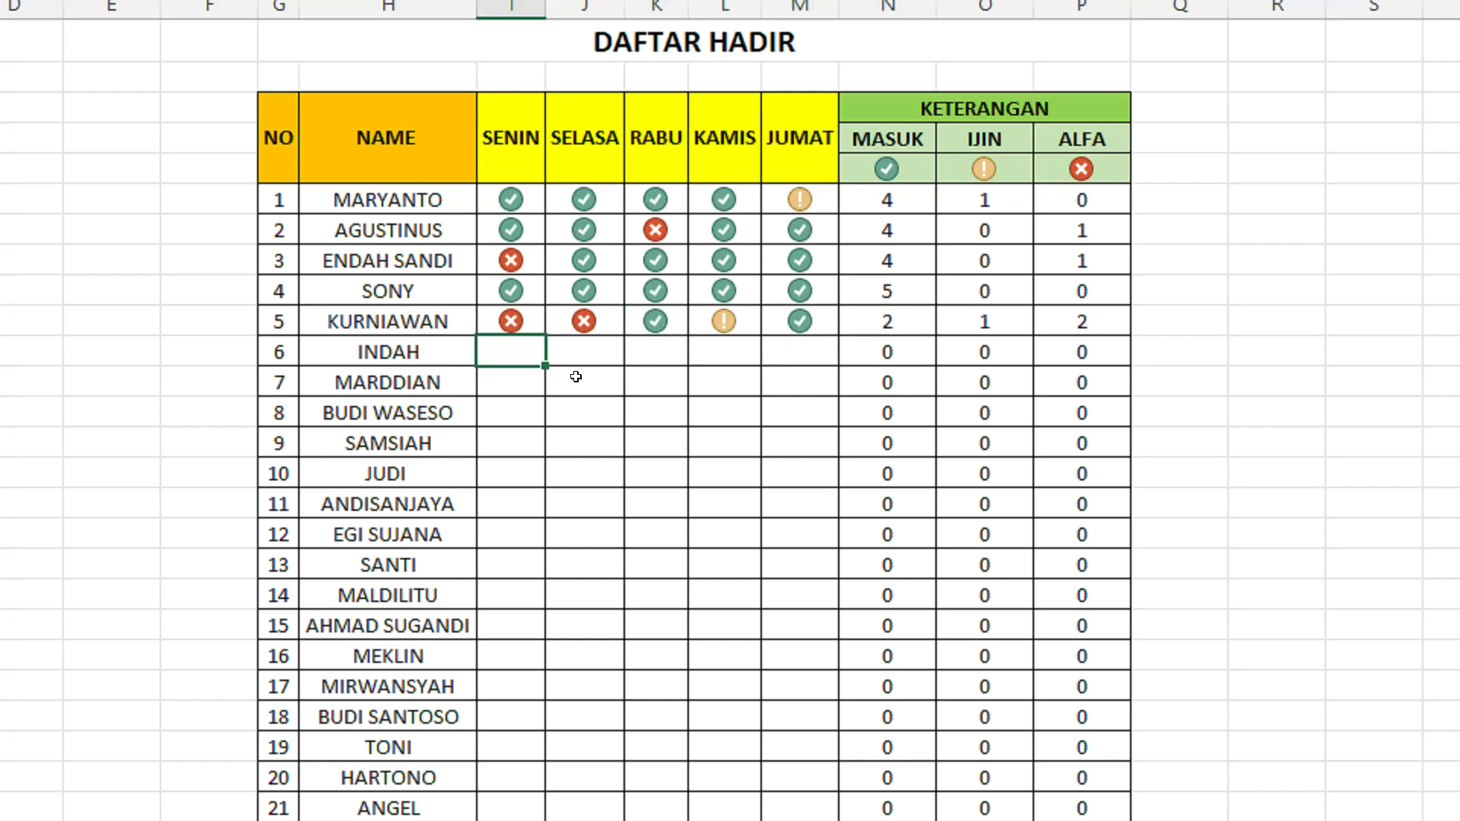
{"action": "type", "text": "2"}
{"action": "key", "text": "Tab"}
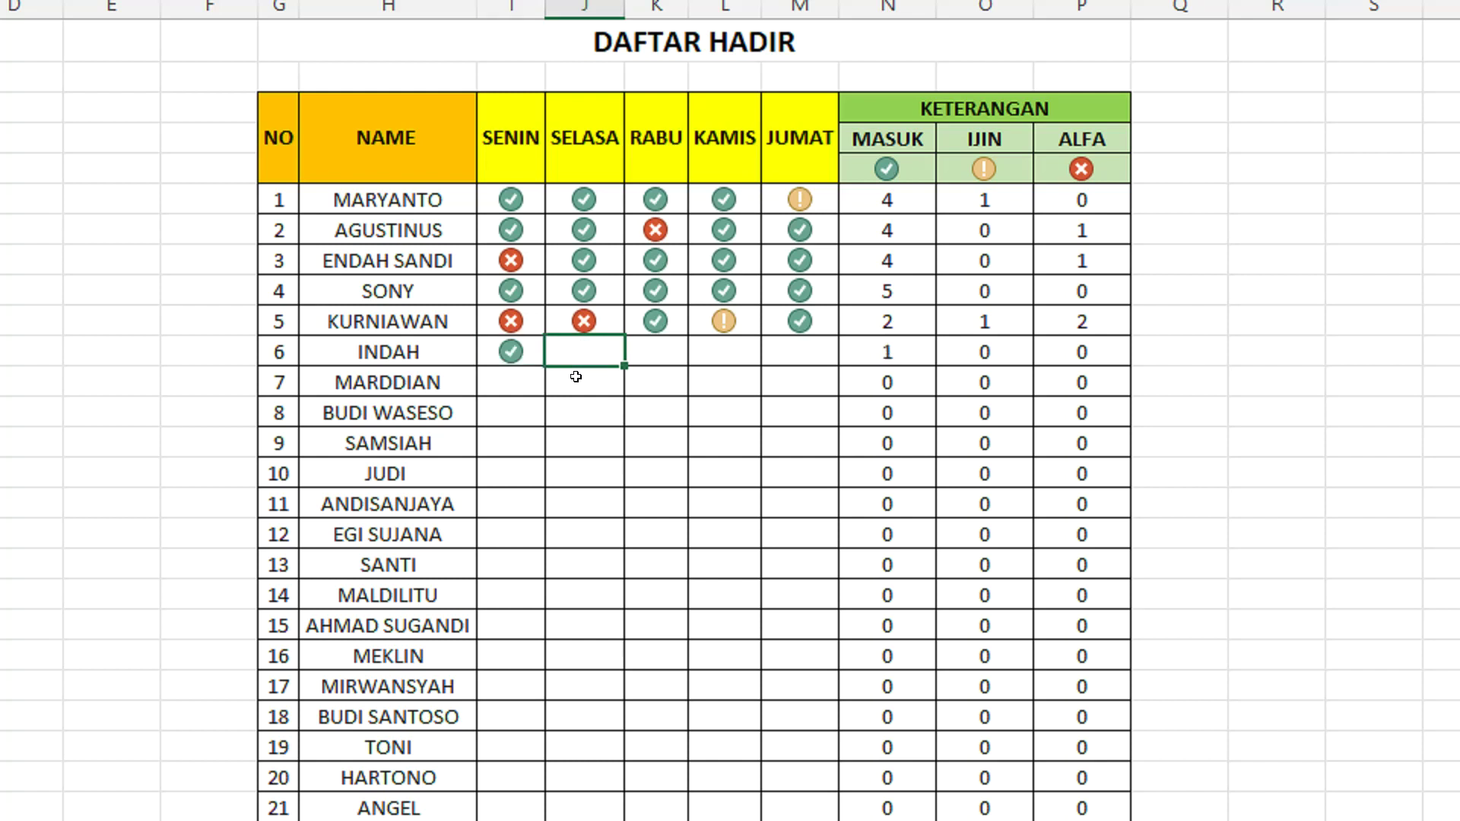
{"action": "type", "text": "2"}
{"action": "key", "text": "Tab"}
{"action": "type", "text": "2"}
{"action": "key", "text": "Tab"}
{"action": "type", "text": "2"}
{"action": "key", "text": "Tab"}
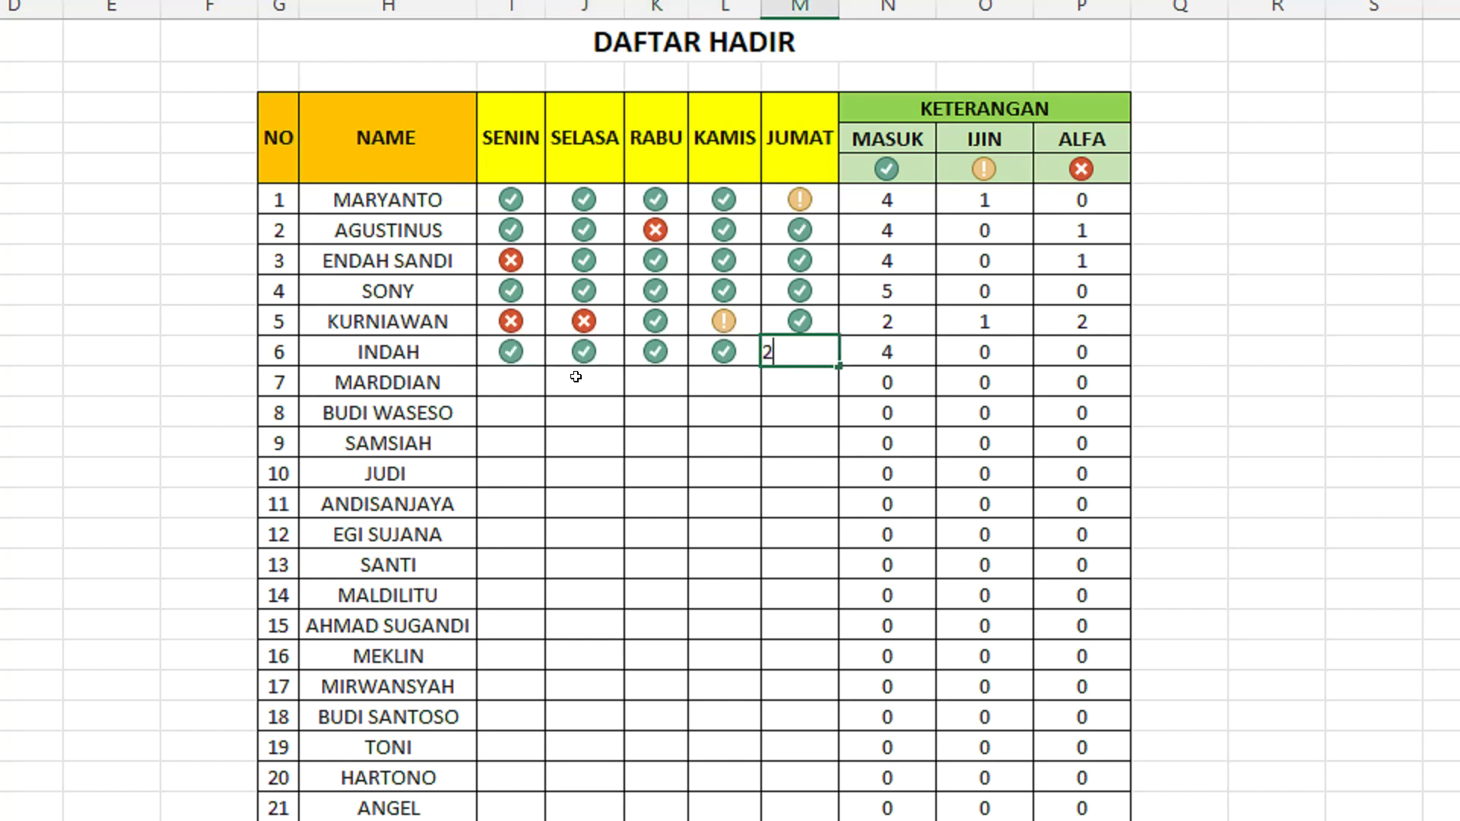
{"action": "type", "text": "2"}
{"action": "key", "text": "Tab"}
Step: Record MARDDIAN's attendance as 2, 1, 2, 2, 0 from SENIN to JUMAT
{"action": "key", "text": "Down"}
{"action": "key", "text": "Left"}
{"action": "key", "text": "Left"}
{"action": "key", "text": "Left"}
{"action": "key", "text": "Left"}
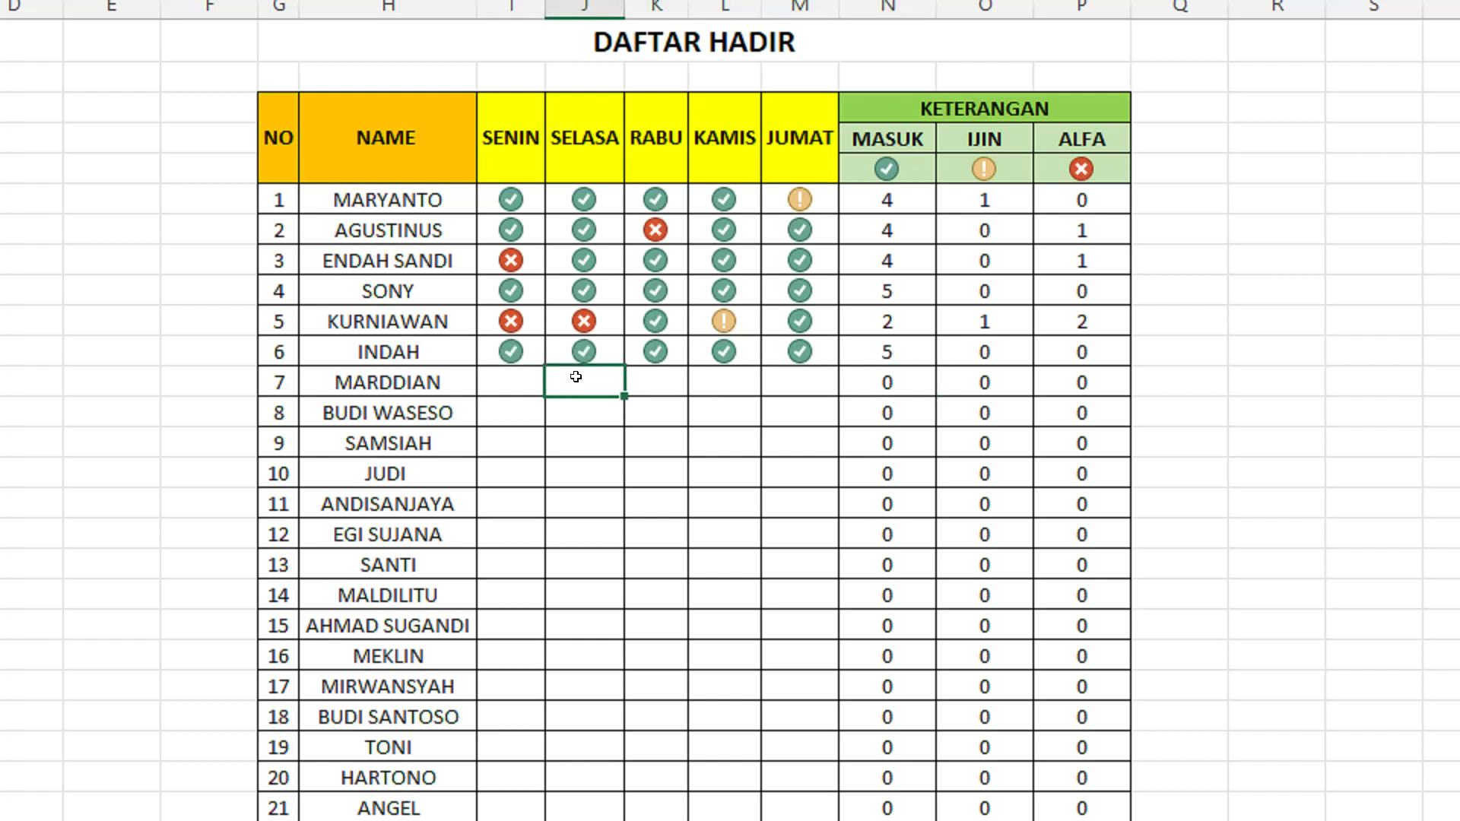
{"action": "key", "text": "Left"}
{"action": "type", "text": "2"}
{"action": "key", "text": "Tab"}
{"action": "type", "text": "1"}
{"action": "key", "text": "Tab"}
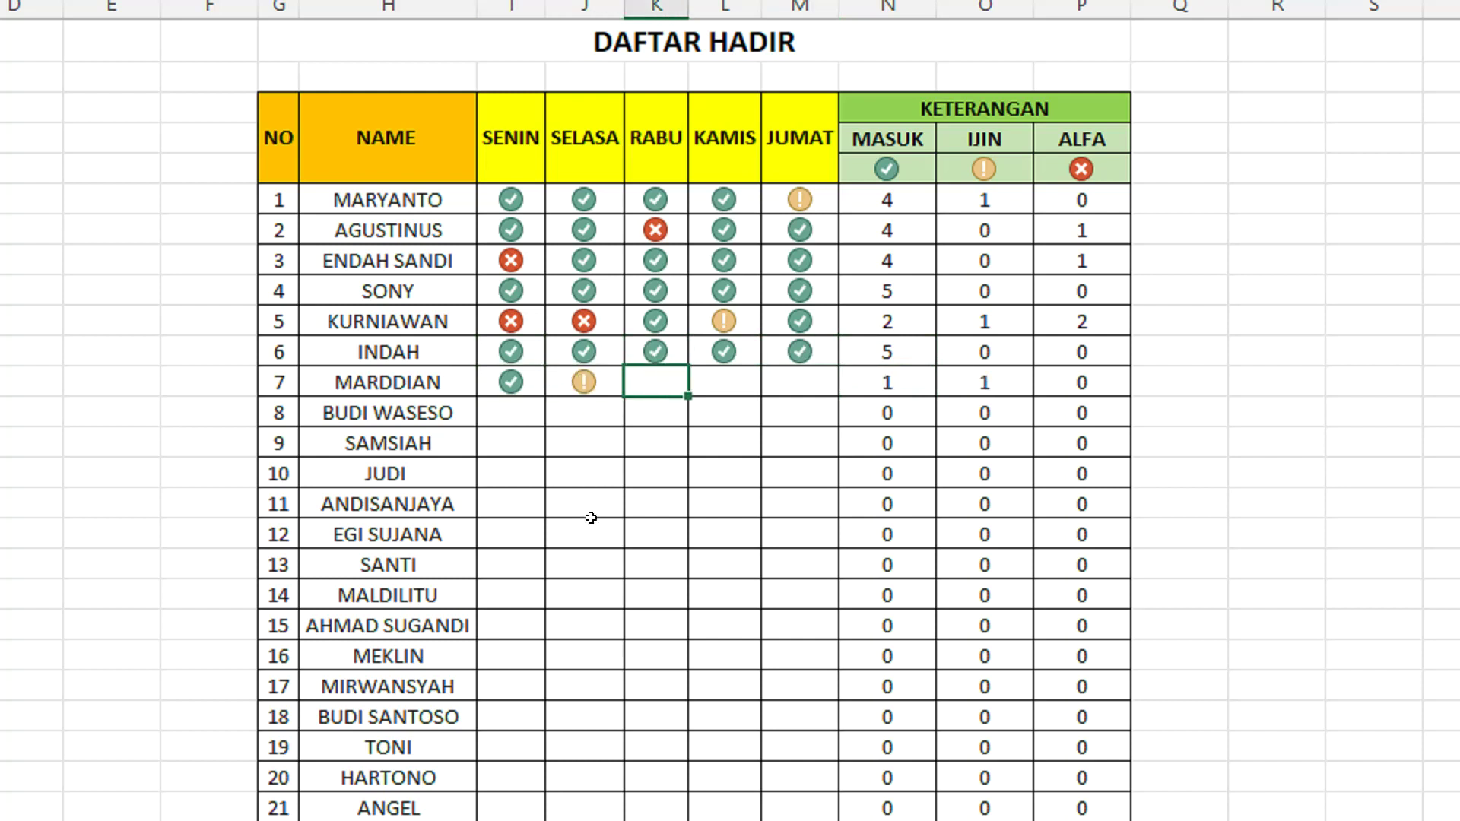
{"action": "type", "text": "2"}
{"action": "key", "text": "Tab"}
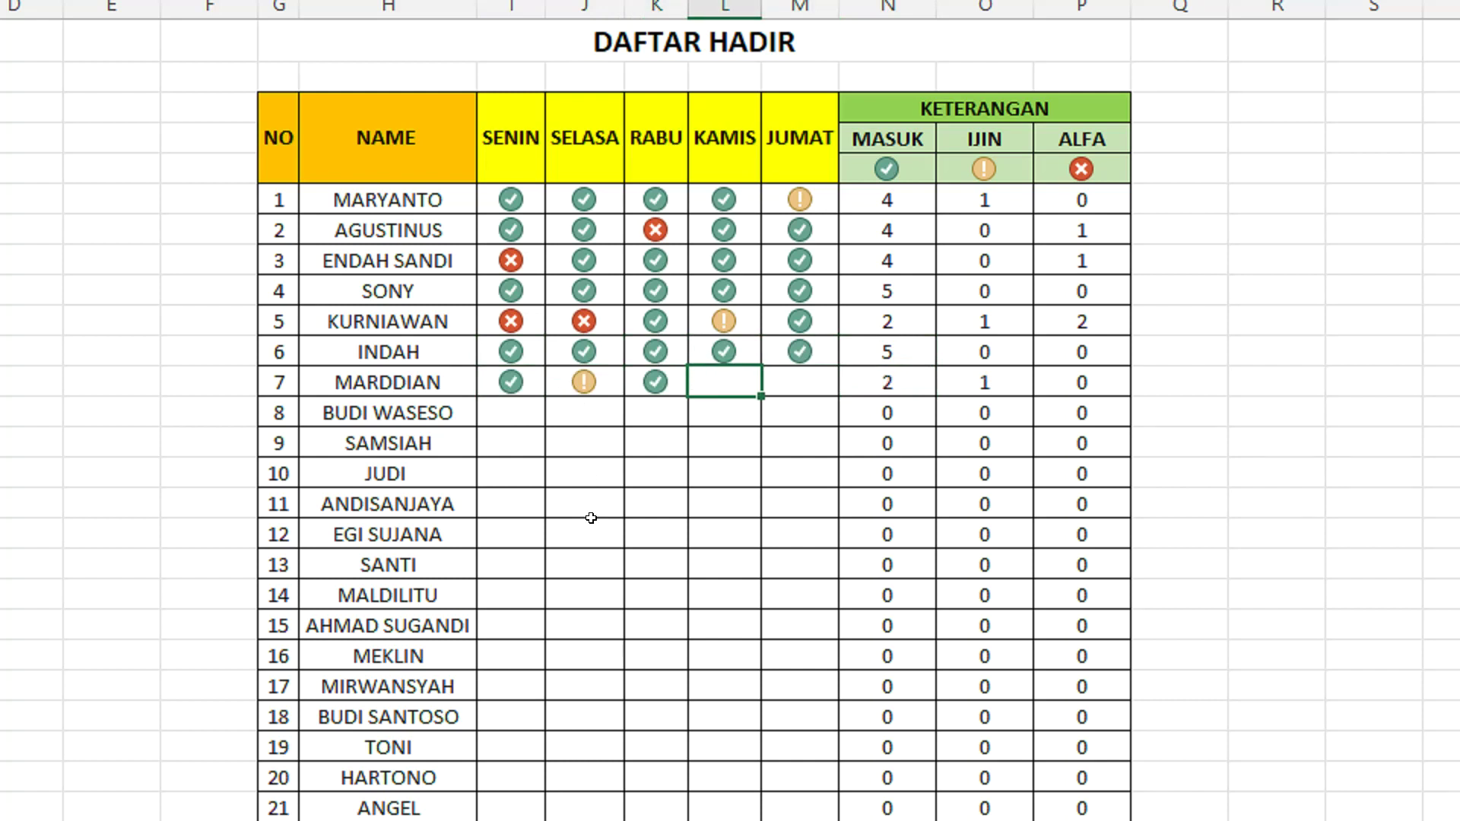
{"action": "type", "text": "2"}
{"action": "key", "text": "Tab"}
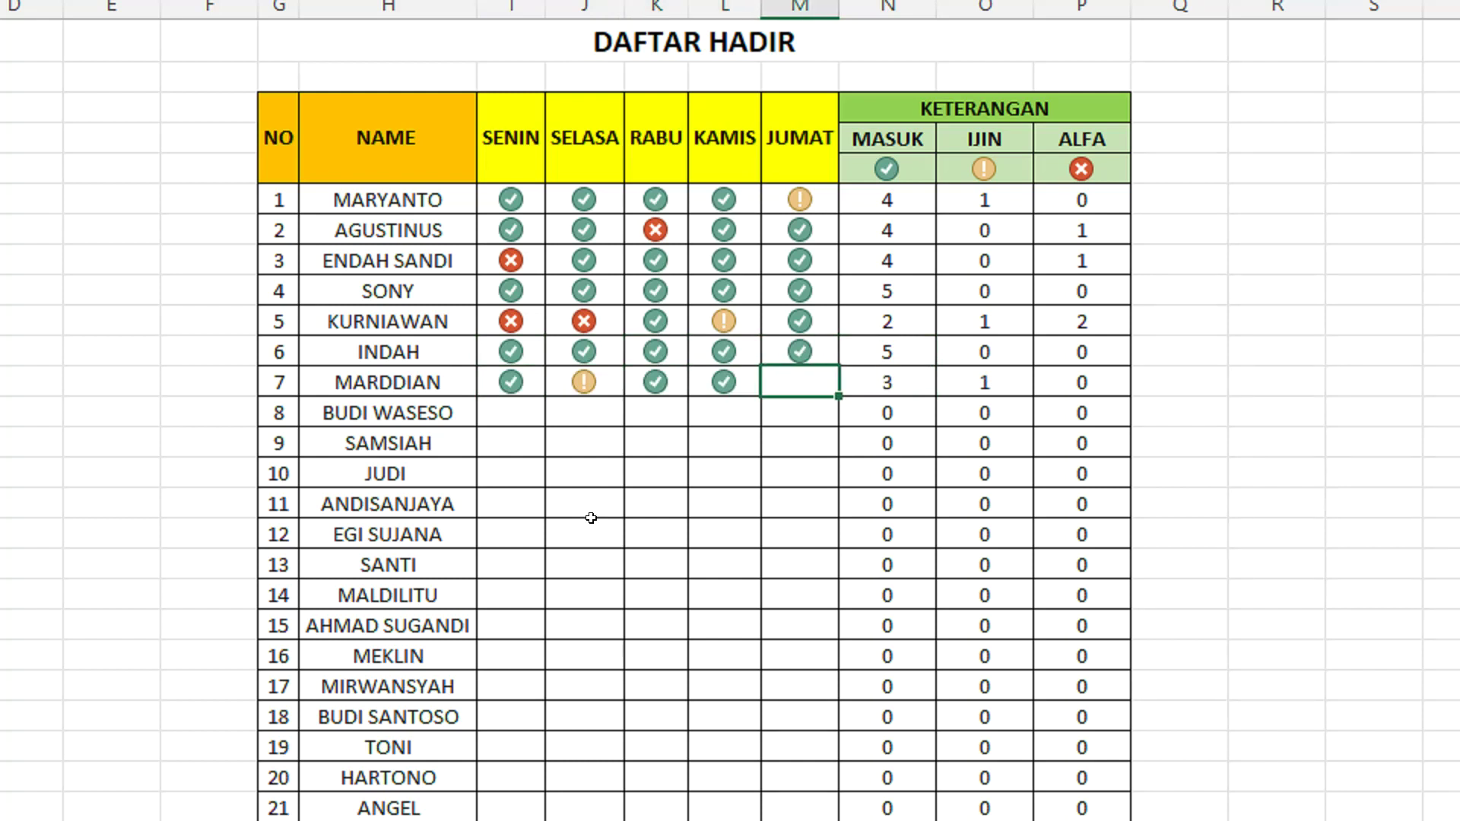
{"action": "type", "text": "0"}
{"action": "key", "text": "Tab"}
{"action": "key", "text": "Down"}
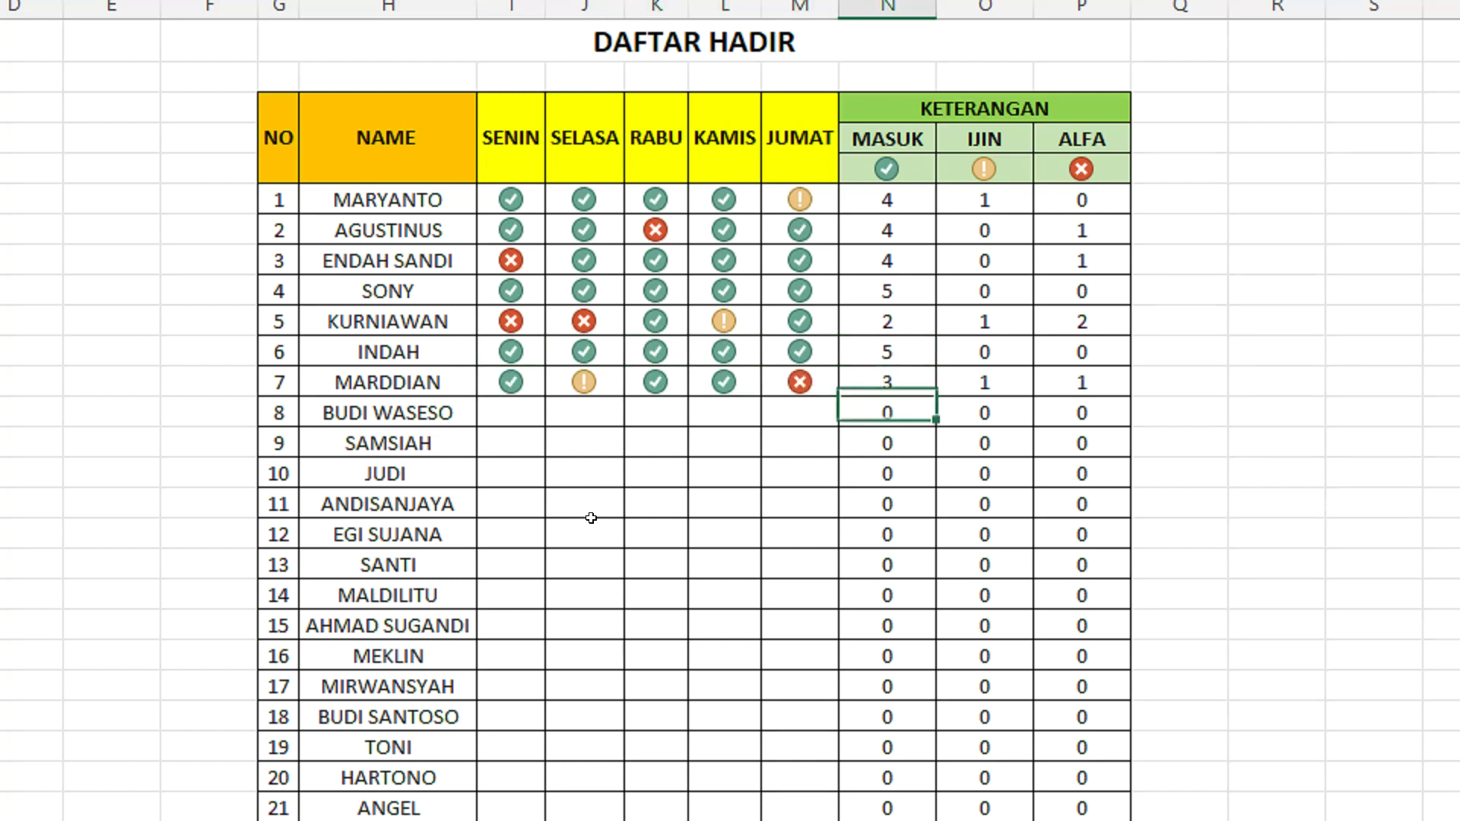
{"action": "key", "text": "Left"}
{"action": "key", "text": "Left"}
{"action": "key", "text": "Left"}
{"action": "key", "text": "Left"}
{"action": "key", "text": "Left"}
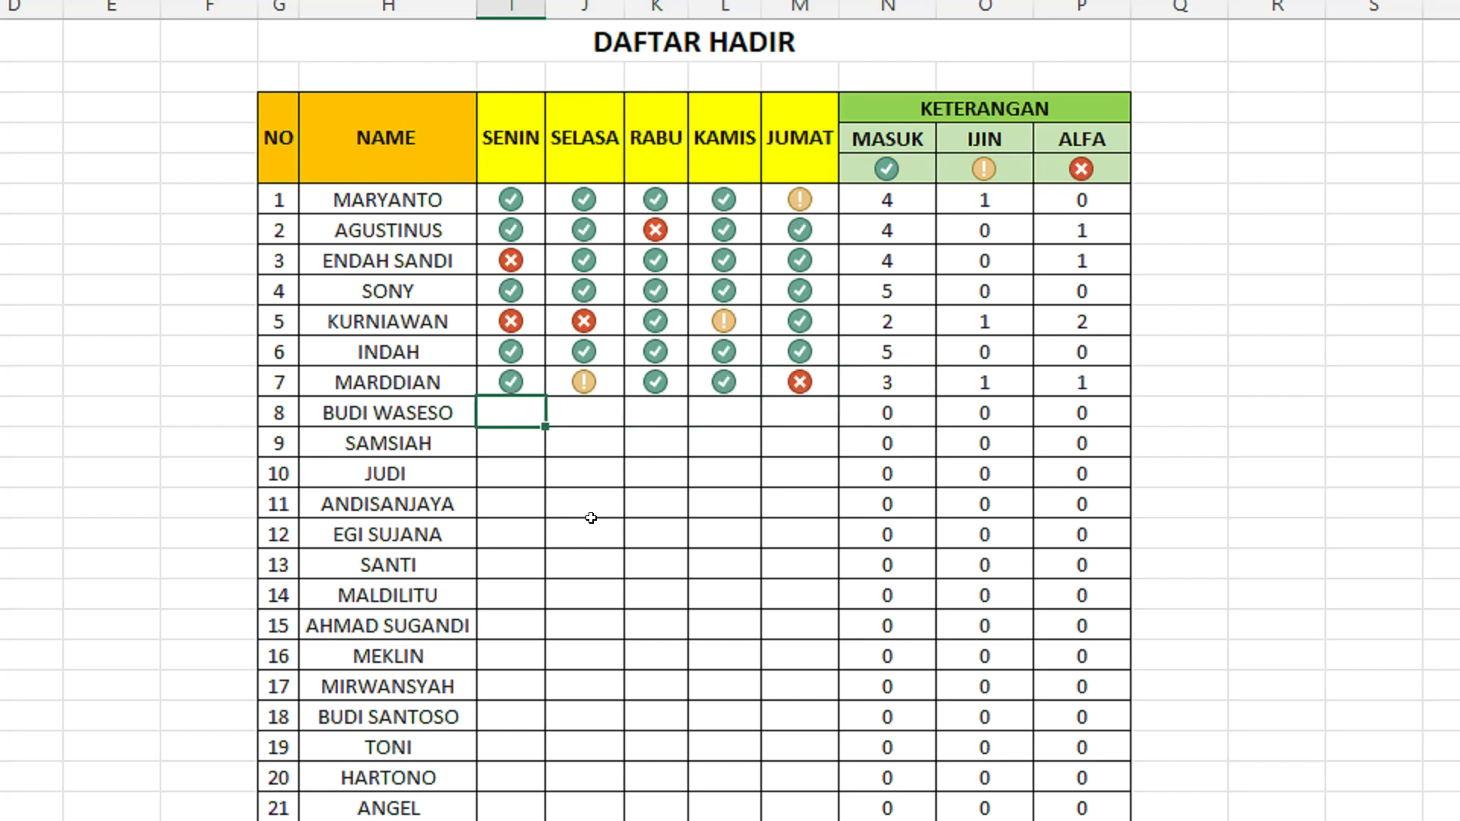
{"action": "type", "text": "2"}
{"action": "key", "text": "Tab"}
{"action": "type", "text": "2"}
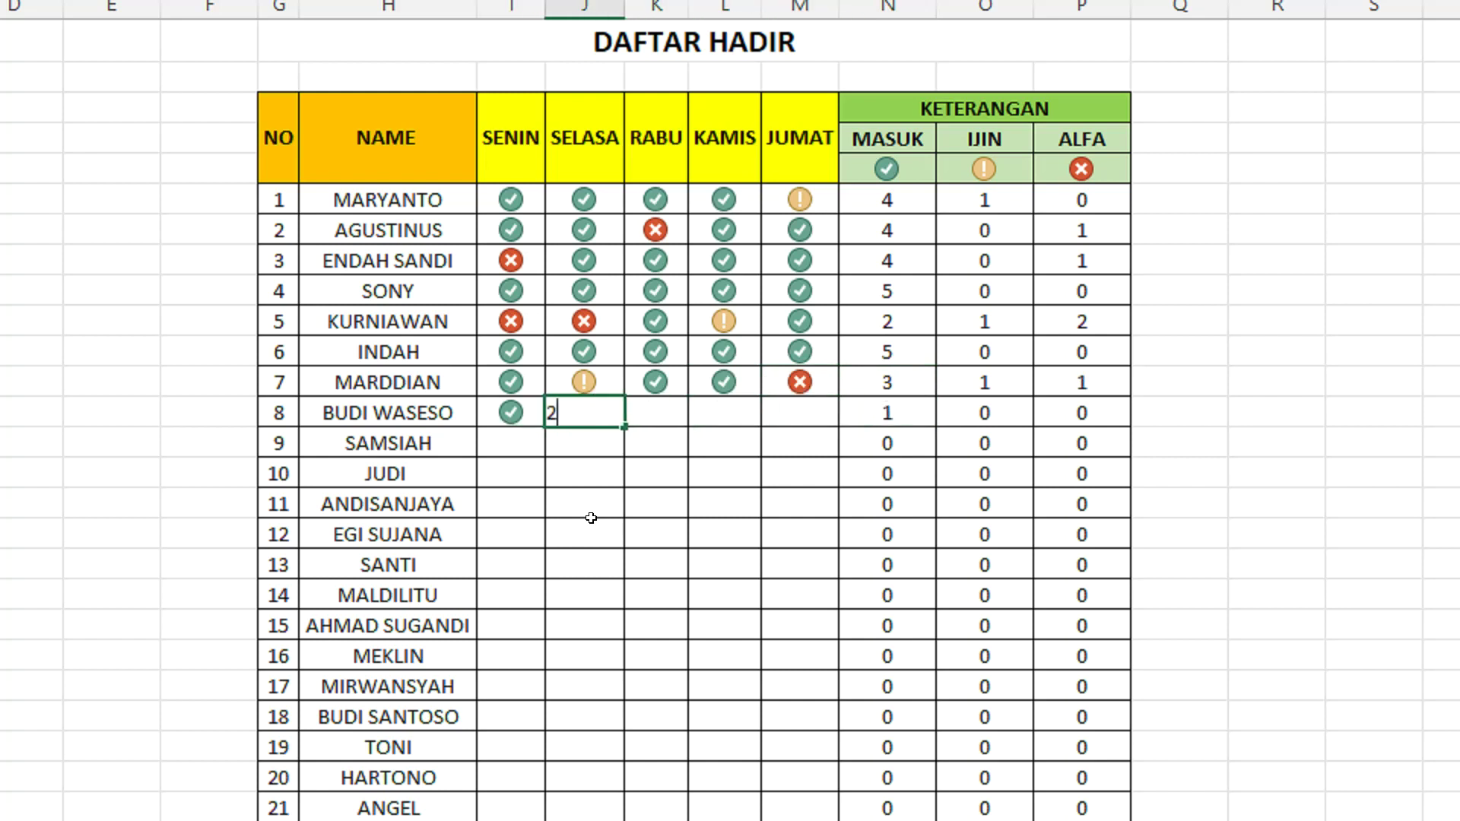
{"action": "key", "text": "Tab"}
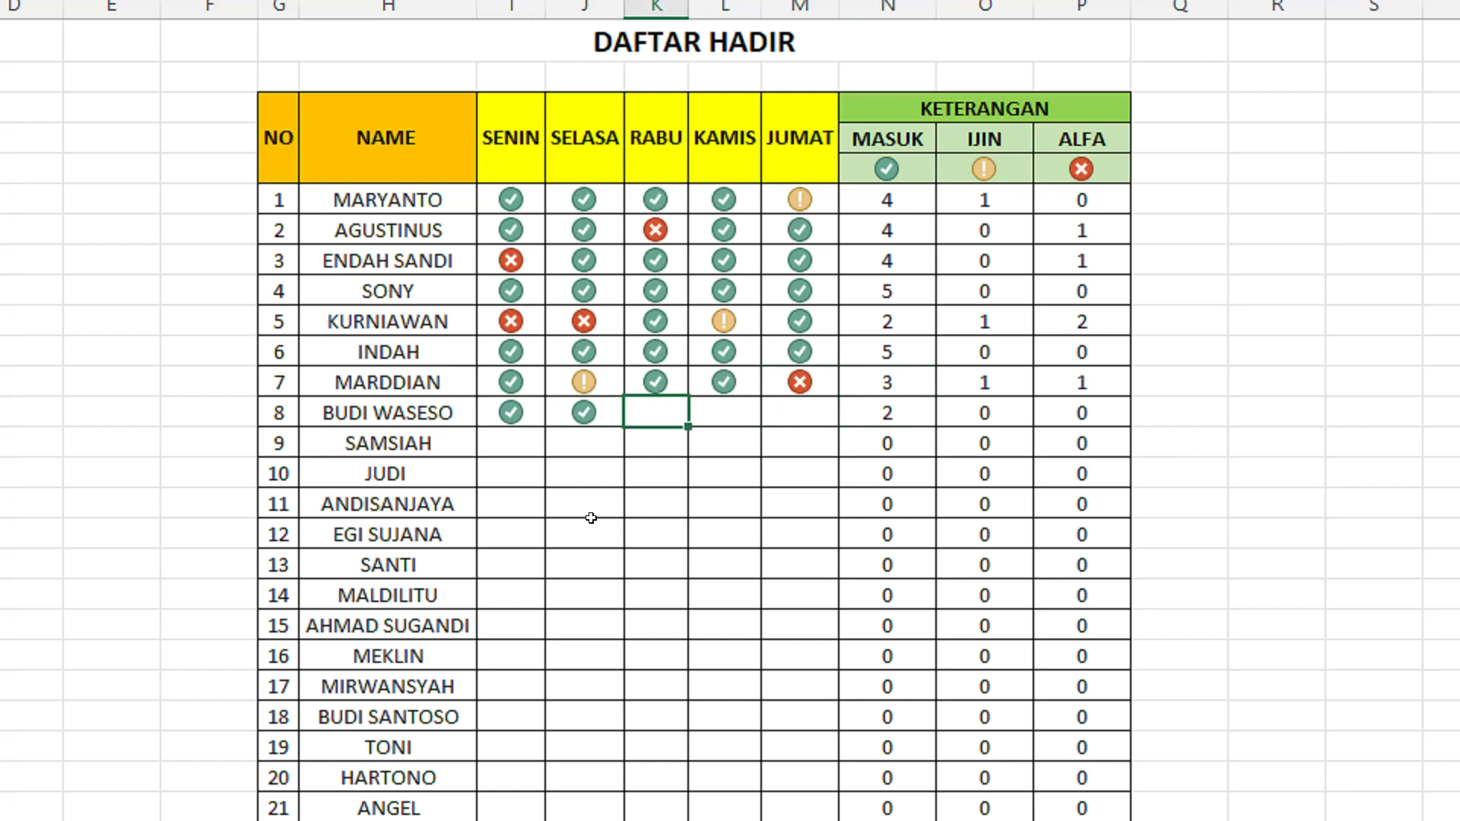
{"action": "type", "text": "1"}
{"action": "key", "text": "Tab"}
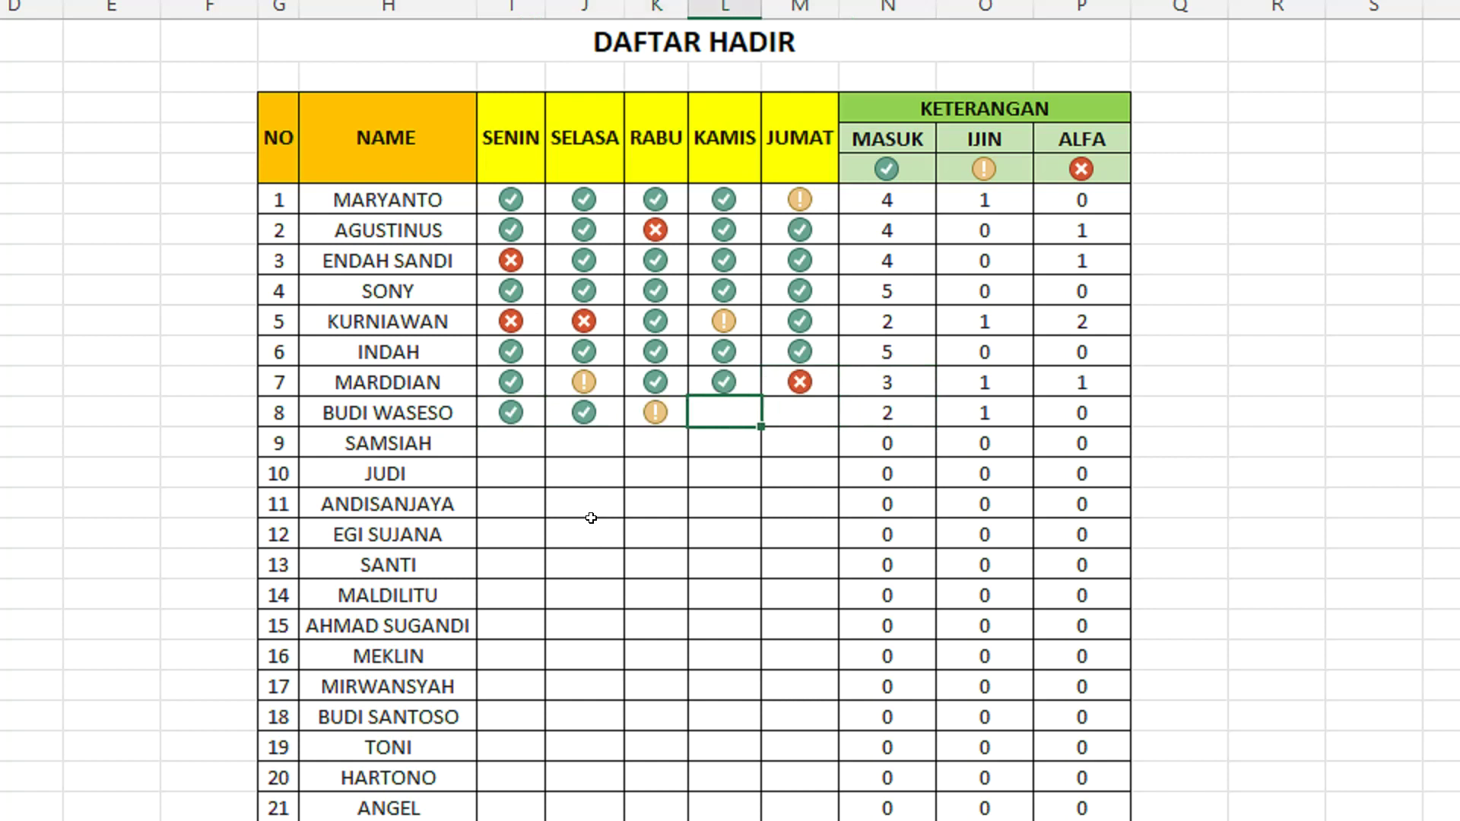
{"action": "type", "text": "0"}
{"action": "key", "text": "Tab"}
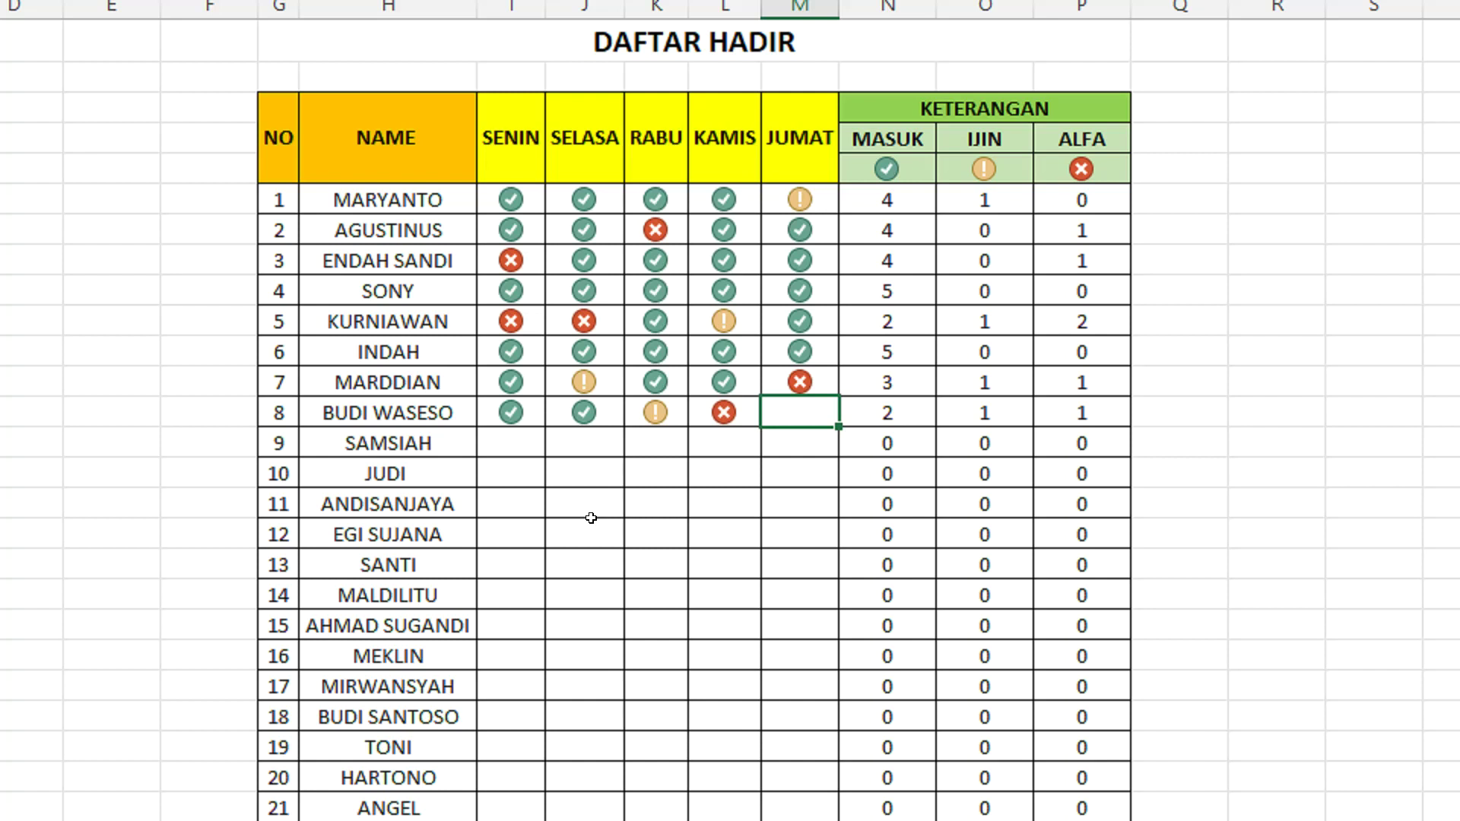
{"action": "type", "text": "2"}
{"action": "key", "text": "Tab"}
Step: Record SAMSIAH's attendance as 2, 2, 2, 2, 0 from SENIN to JUMAT
{"action": "key", "text": "Down"}
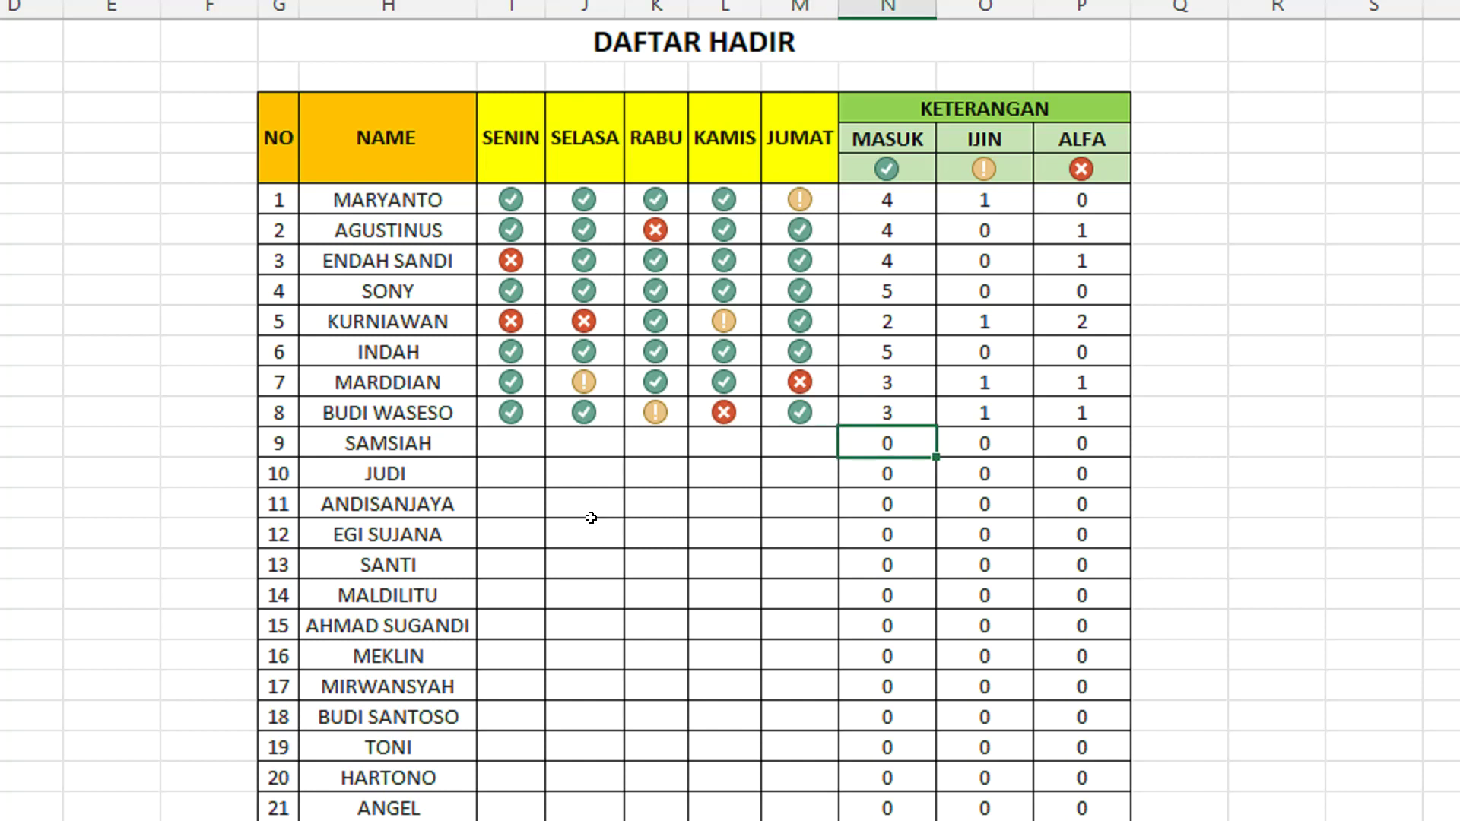
{"action": "key", "text": "Left"}
{"action": "key", "text": "Left"}
{"action": "key", "text": "Left"}
{"action": "key", "text": "Left"}
{"action": "key", "text": "Left"}
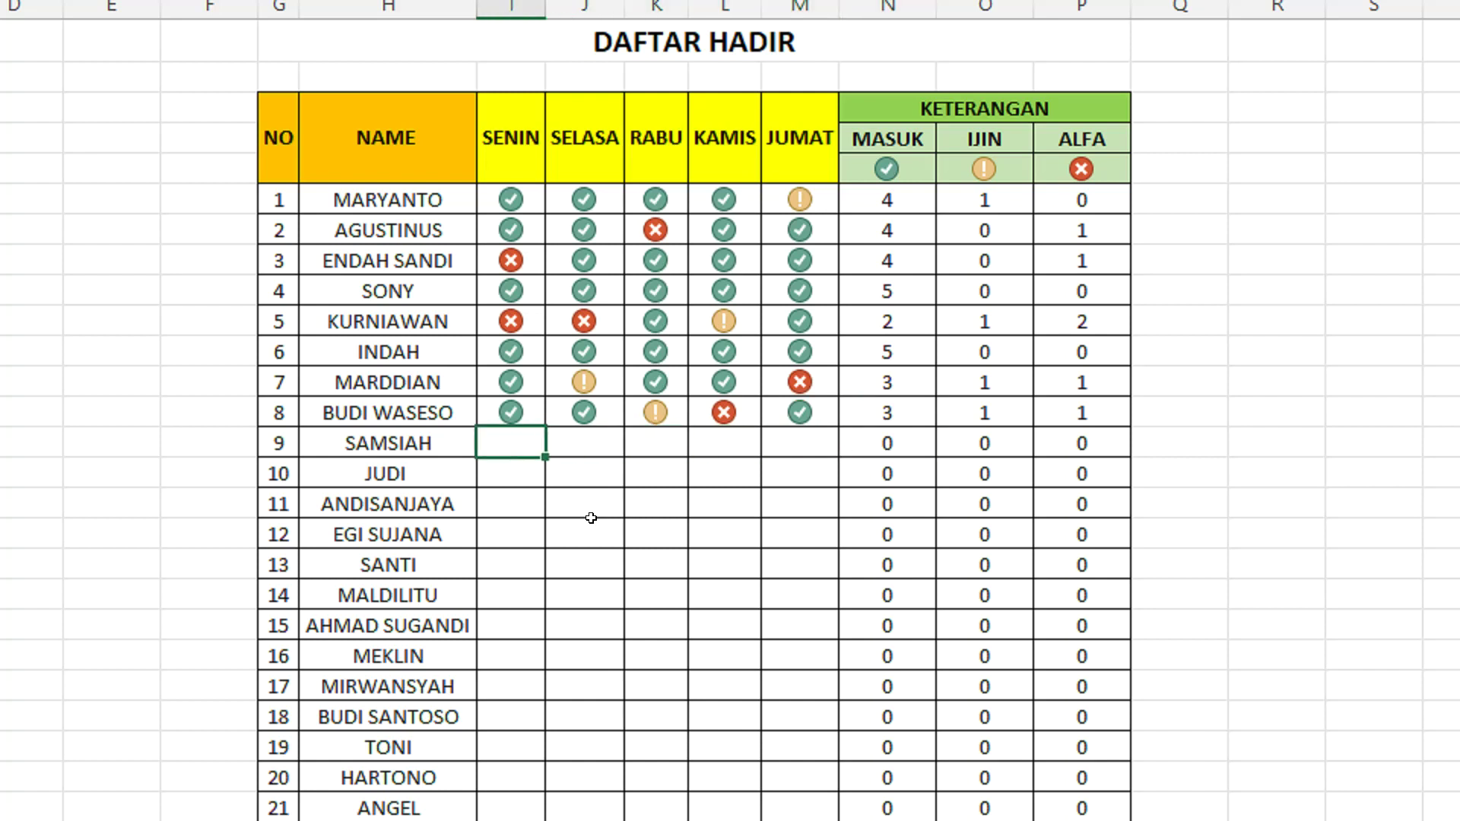
{"action": "type", "text": "2"}
{"action": "key", "text": "Tab"}
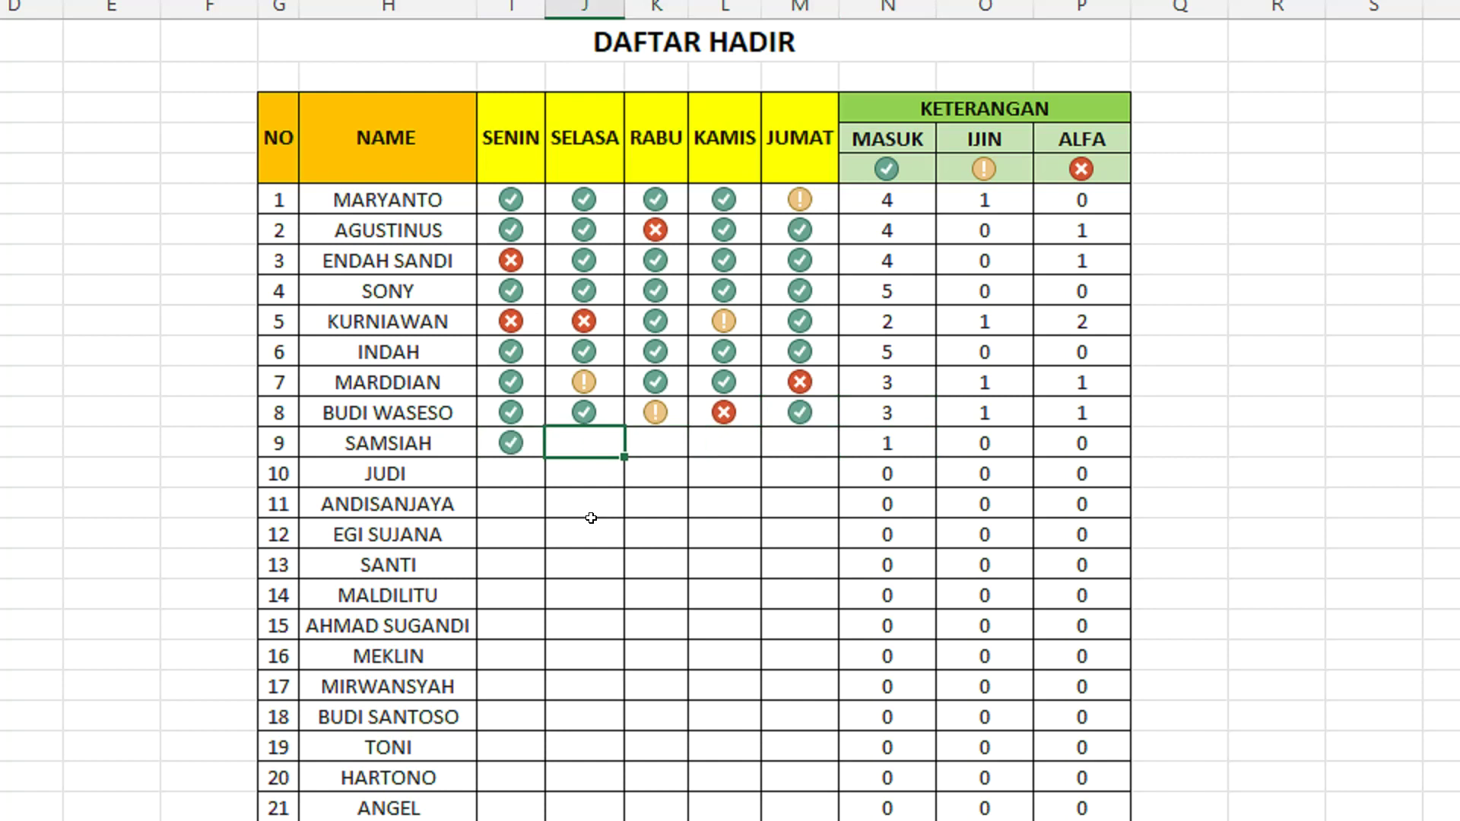
{"action": "type", "text": "2"}
{"action": "key", "text": "Tab"}
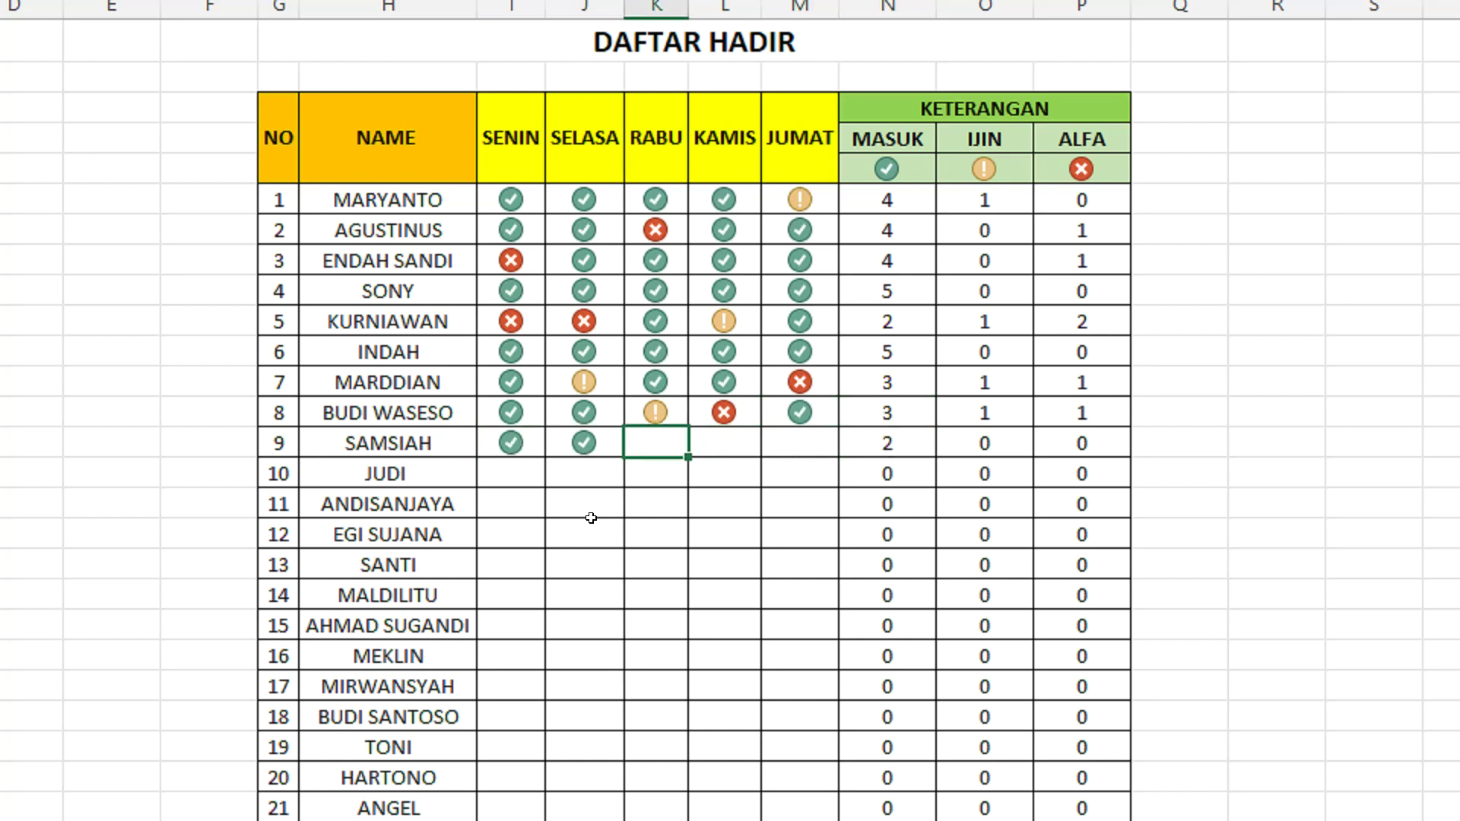
{"action": "type", "text": "2"}
{"action": "key", "text": "Tab"}
{"action": "type", "text": "2"}
{"action": "key", "text": "Tab"}
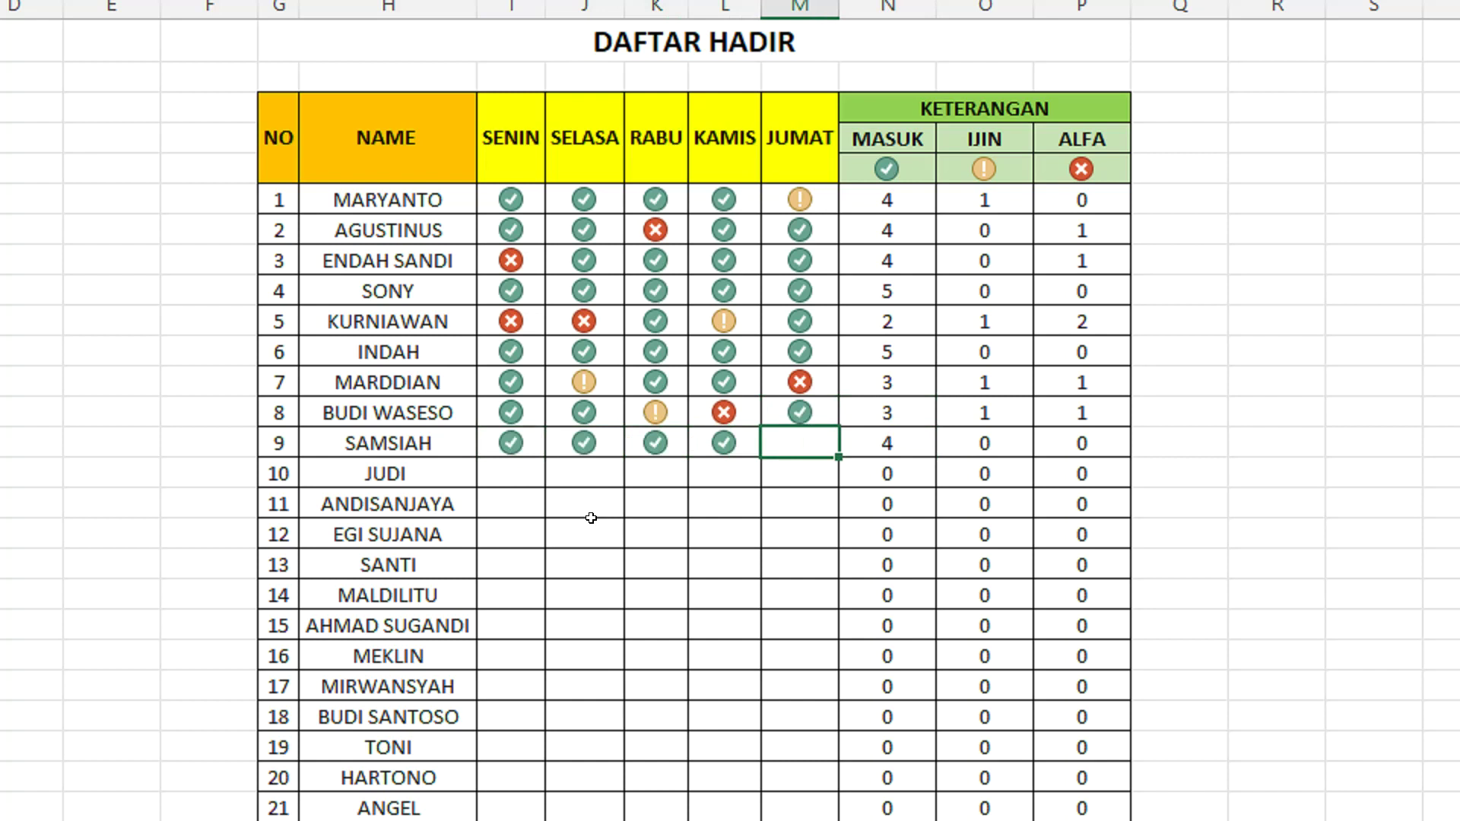
{"action": "type", "text": "0"}
{"action": "key", "text": "Return"}
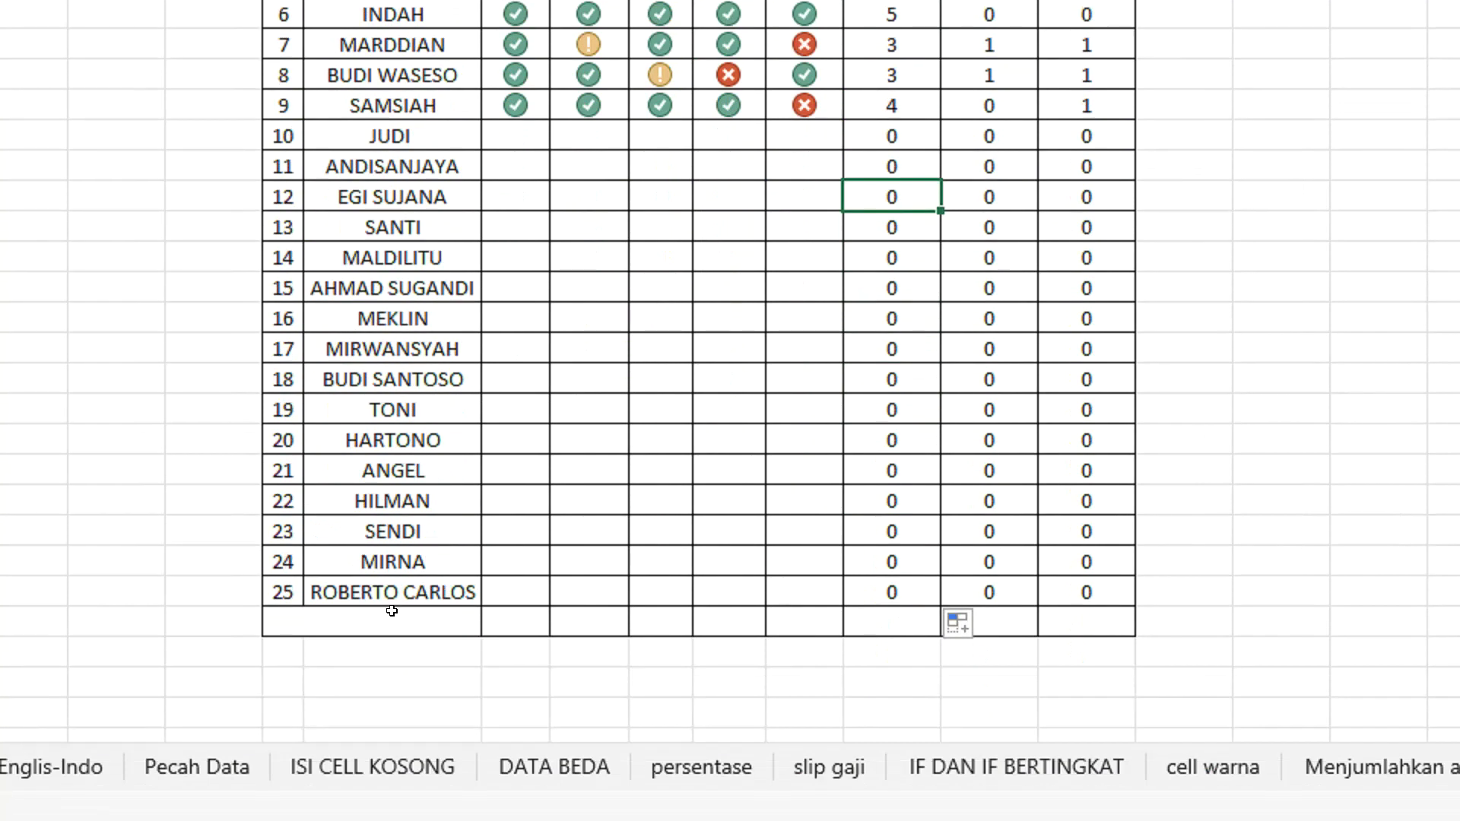
Step: Label the empty row below the table JUMLAH
{"action": "mouse_move", "coordinate": [391, 614]}
{"action": "left_mouse_down"}
{"action": "mouse_move", "coordinate": [1005, 600]}
{"action": "mouse_move", "coordinate": [451, 595]}
{"action": "left_mouse_up"}
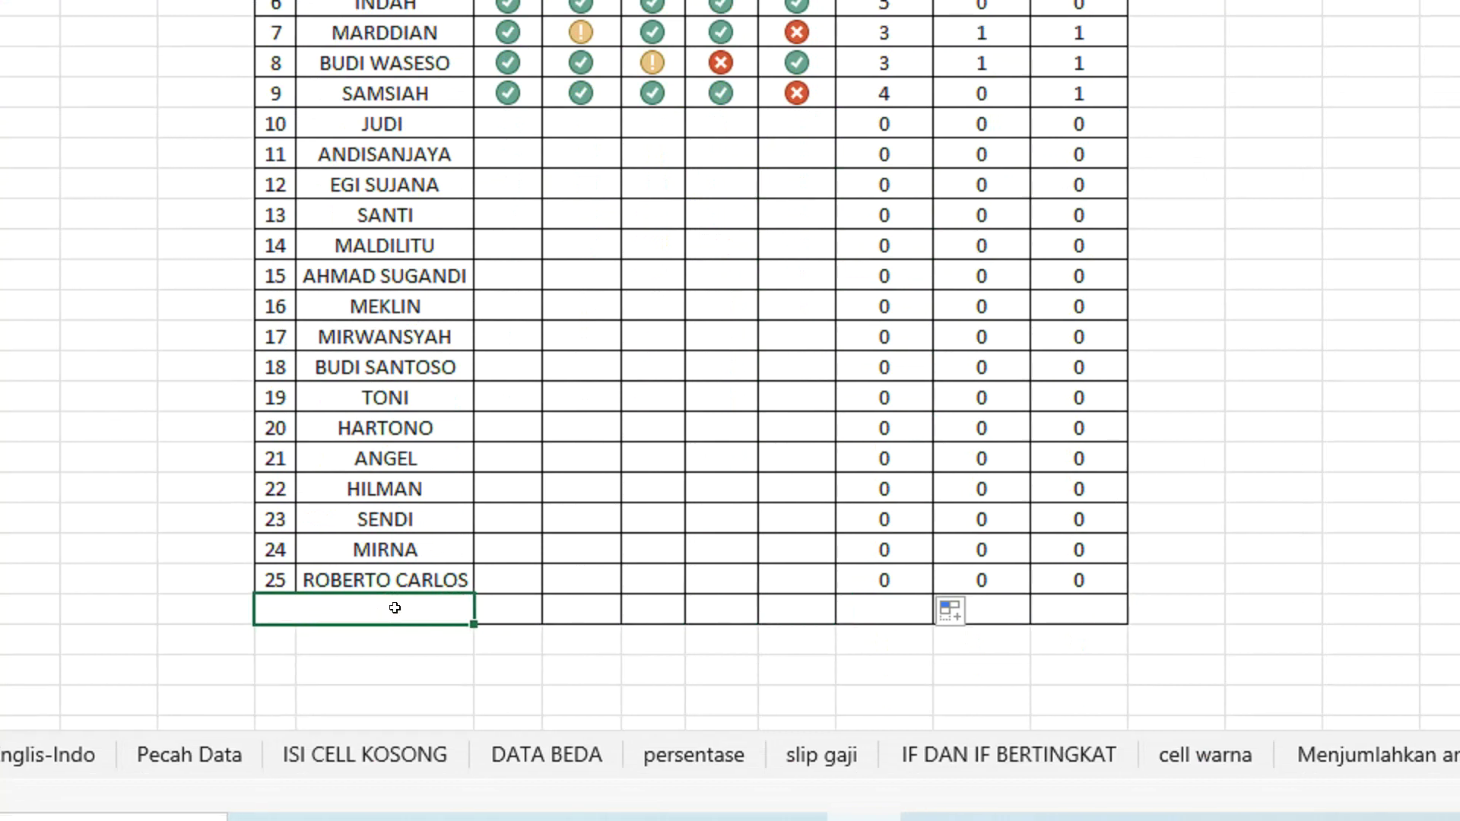
{"action": "type", "text": "JUMLAH"}
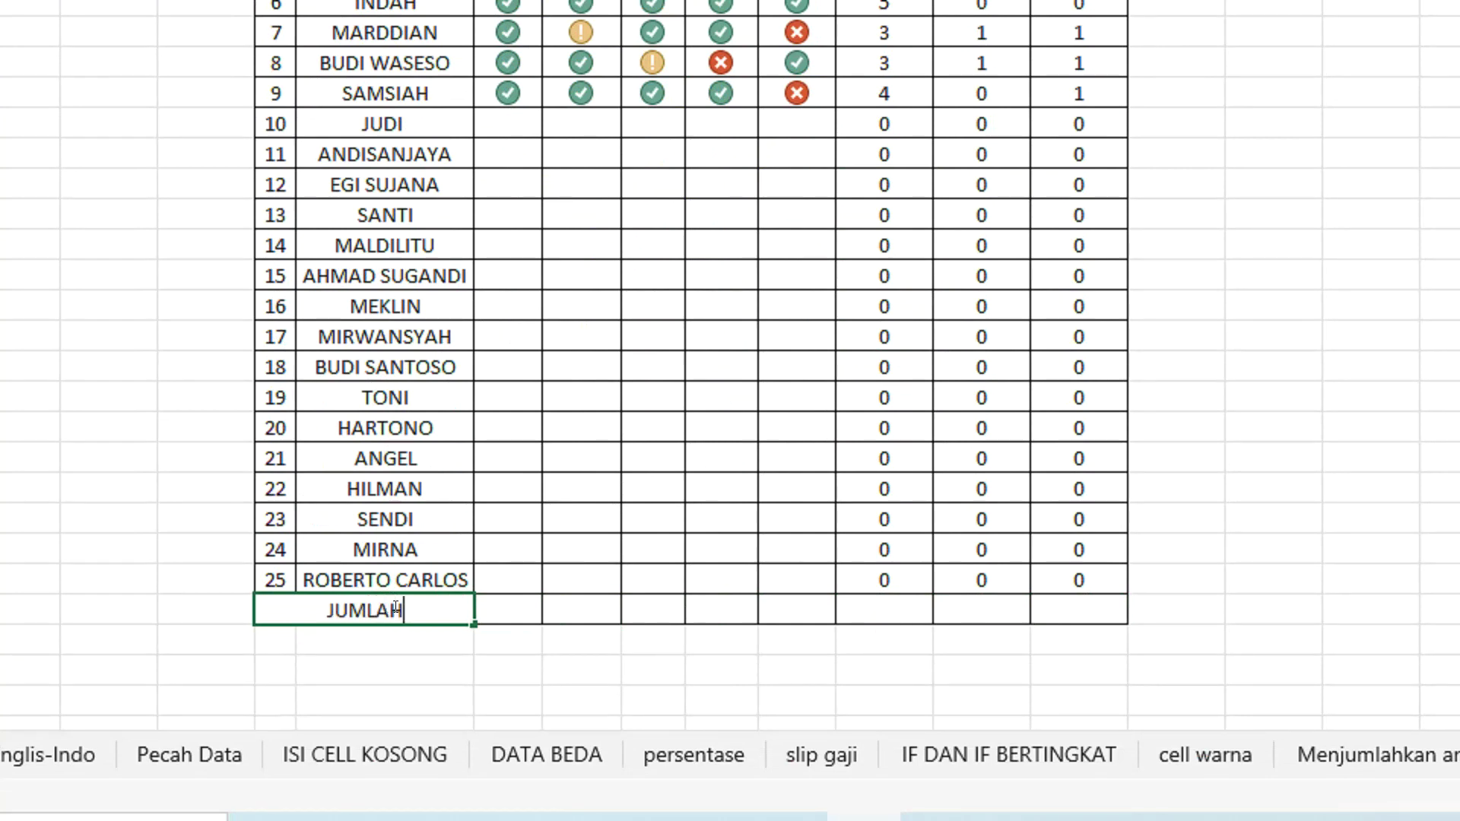
{"action": "left_click", "coordinate": [777, 508]}
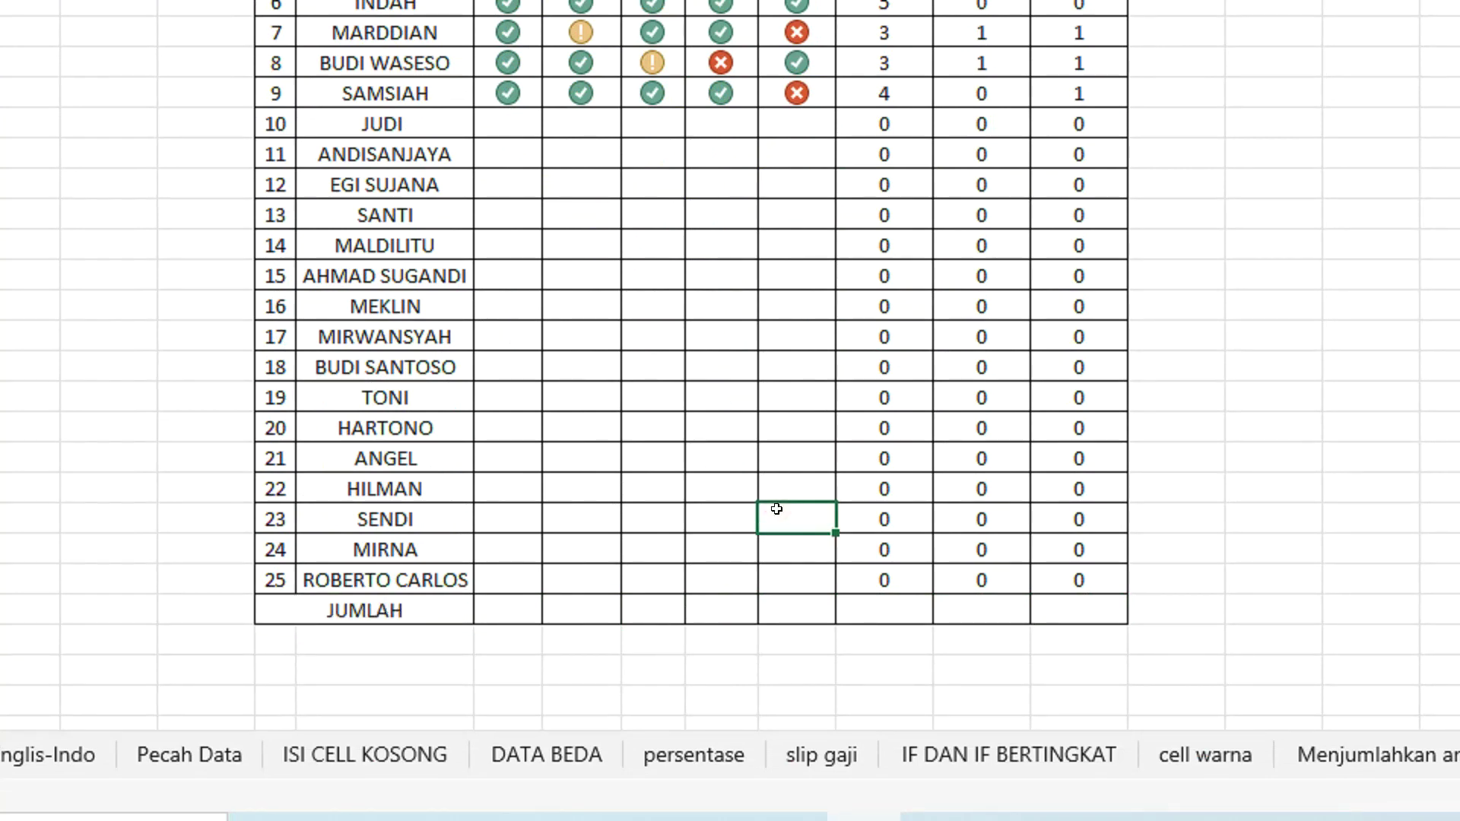
Step: Total the MASUK column with =SUM() in the JUMLAH row, giving 34
{"action": "left_click", "coordinate": [874, 607]}
{"action": "type", "text": "="}
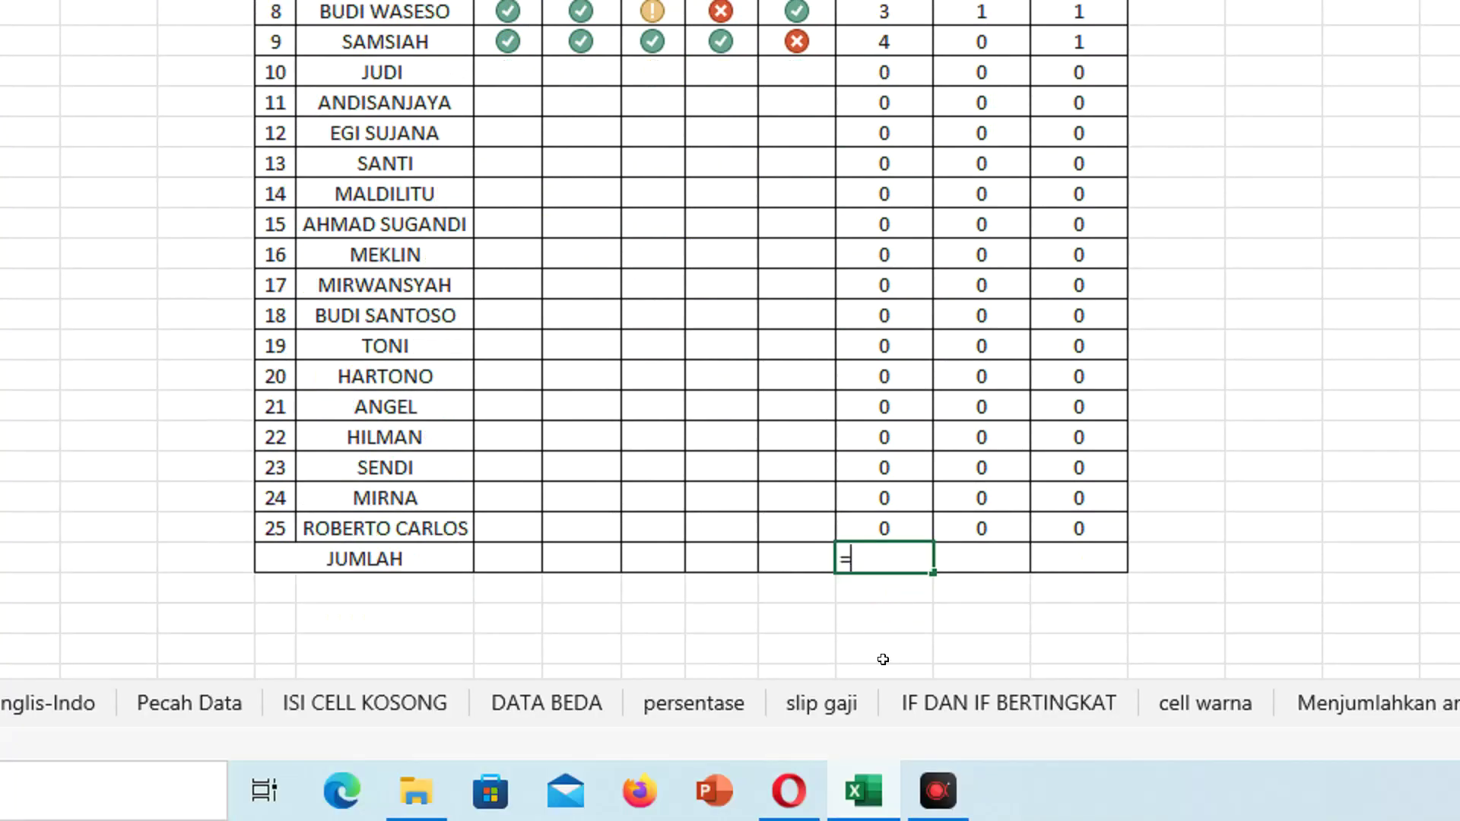
{"action": "type", "text": "SUM("}
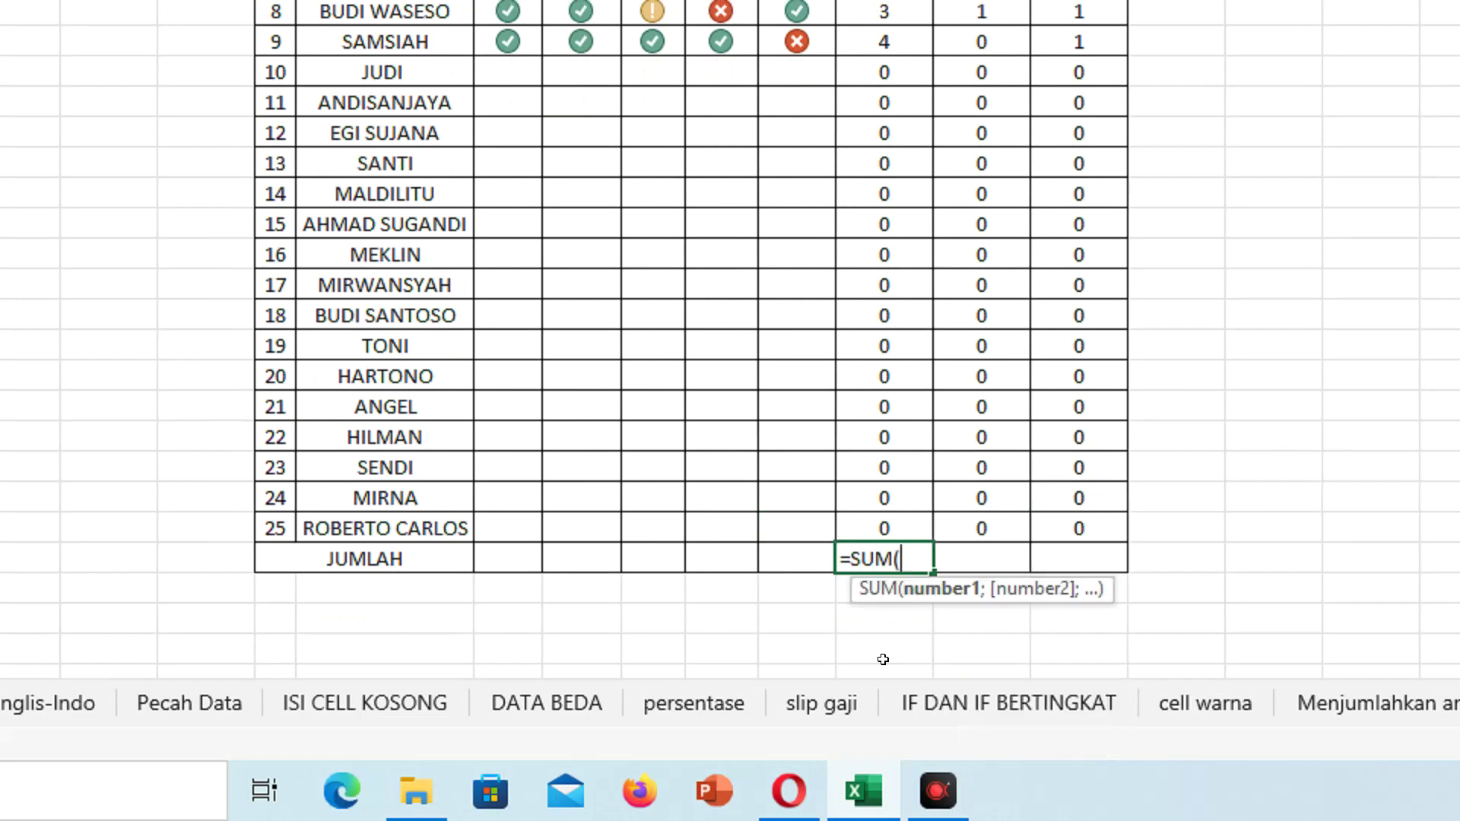
{"action": "scroll", "coordinate": [926, 277], "scroll_direction": "up", "scroll_amount": 3}
{"action": "scroll", "coordinate": [925, 190], "scroll_direction": "up", "scroll_amount": 2}
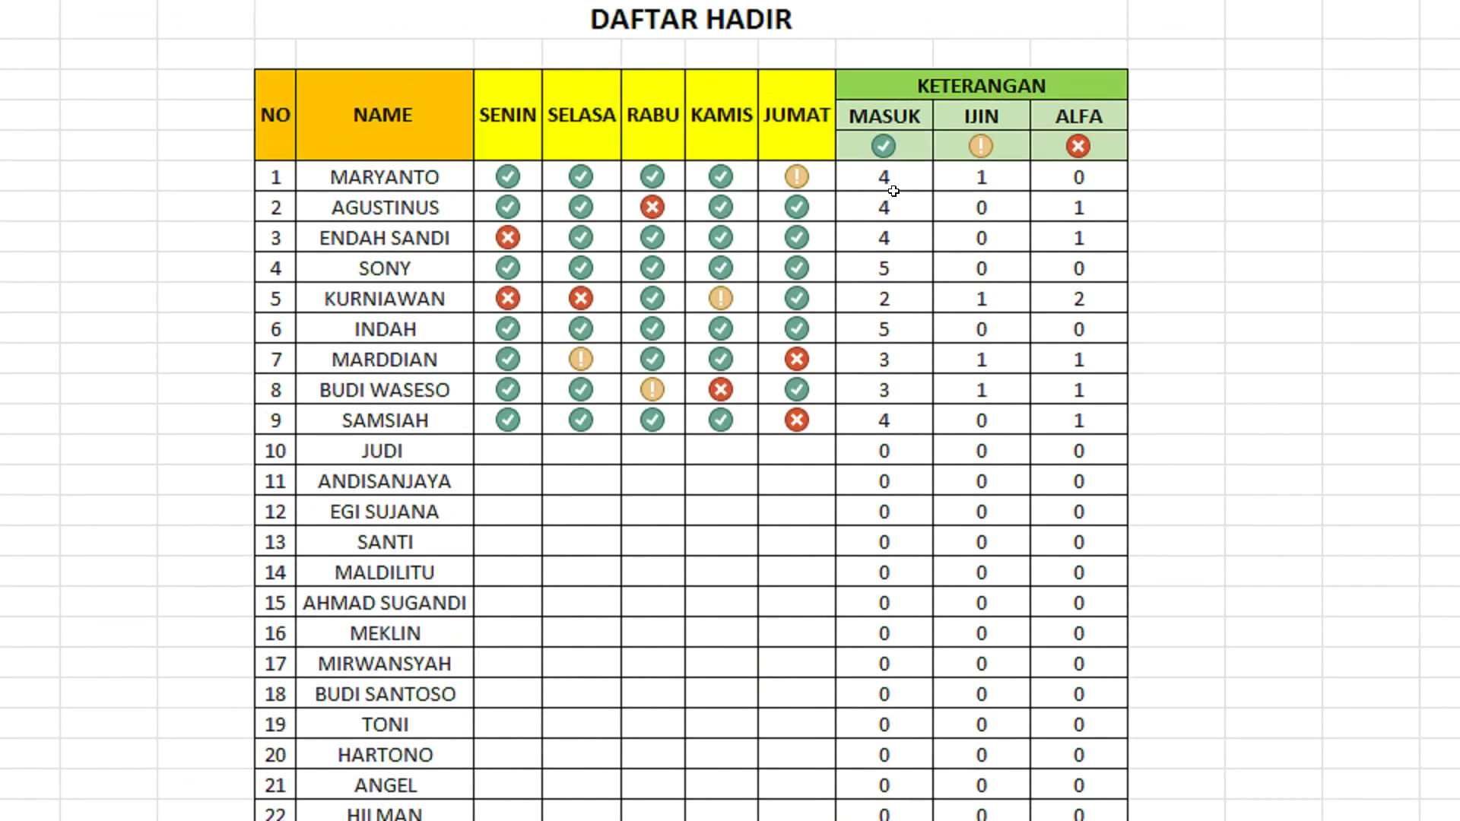
{"action": "left_click_drag", "start_coordinate": [884, 199], "coordinate": [922, 611]}
{"action": "type", "text": ")"}
{"action": "key", "text": "Return"}
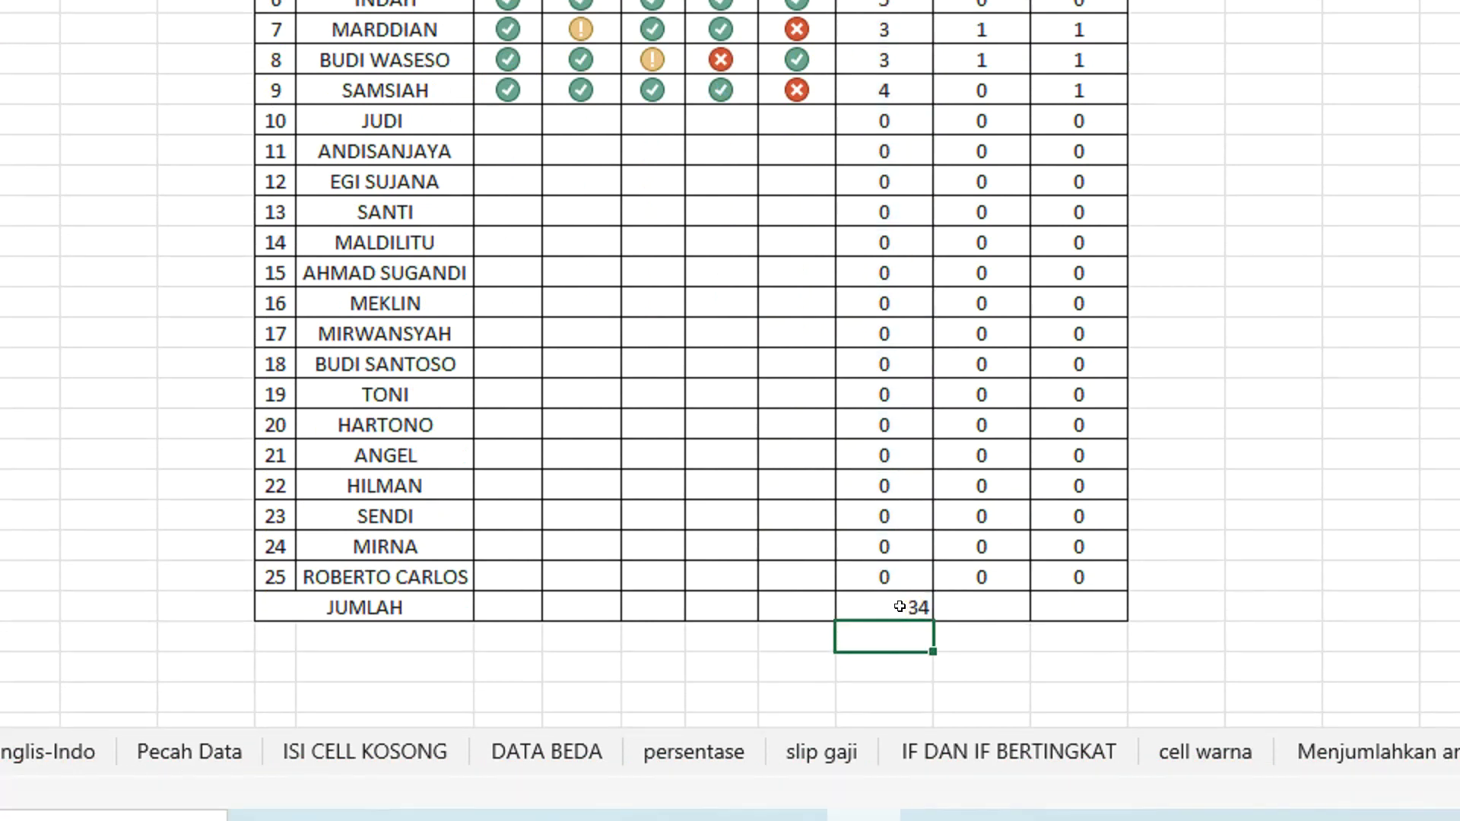
Step: Fill the total formula across IJIN and ALFA (4 and 7) and check each total
{"action": "left_click", "coordinate": [899, 606]}
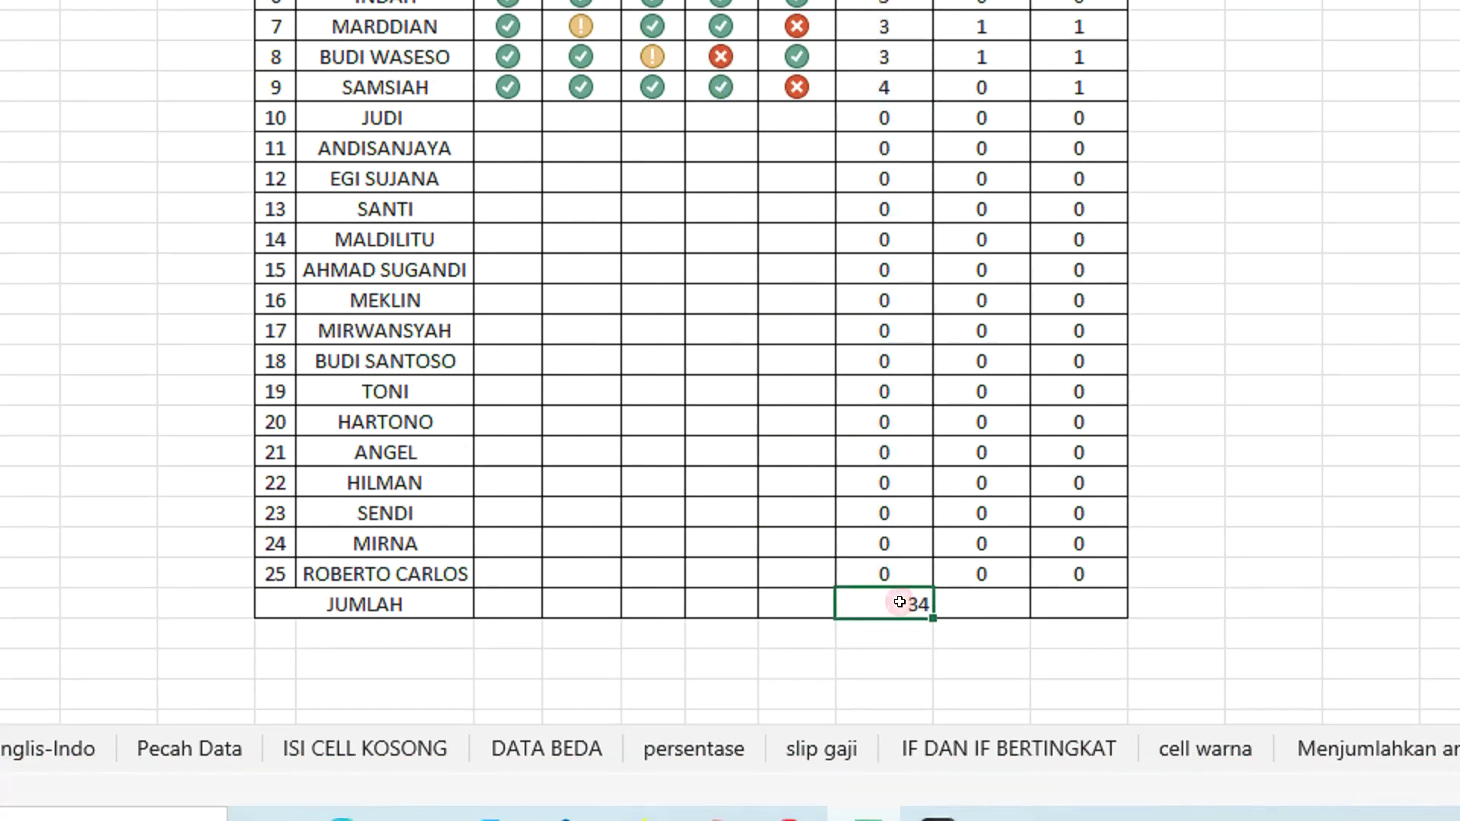
{"action": "left_click_drag", "start_coordinate": [936, 600], "coordinate": [1079, 606]}
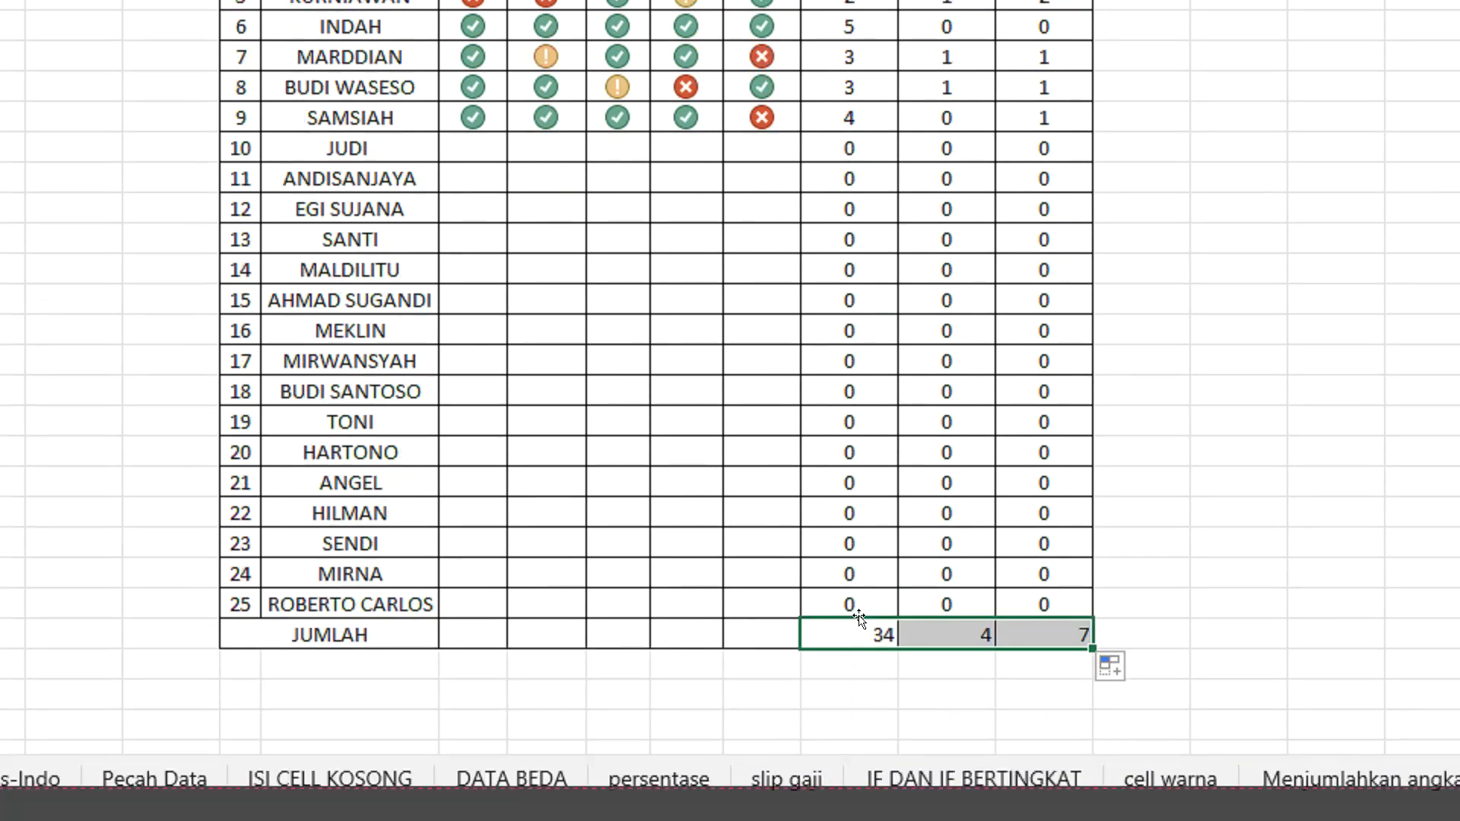
{"action": "left_click", "coordinate": [858, 620]}
{"action": "left_click", "coordinate": [950, 612]}
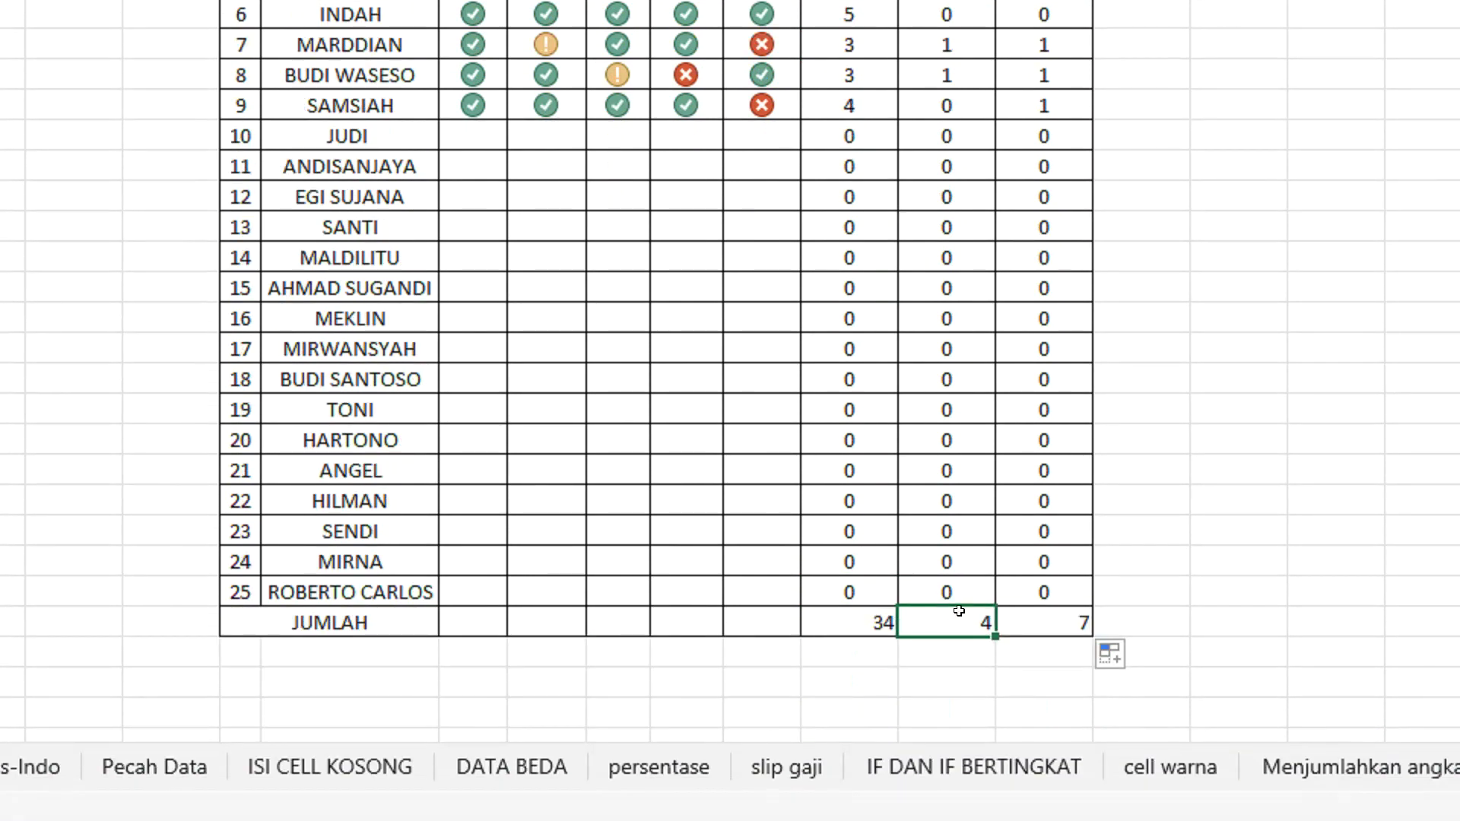
{"action": "left_click", "coordinate": [1027, 610]}
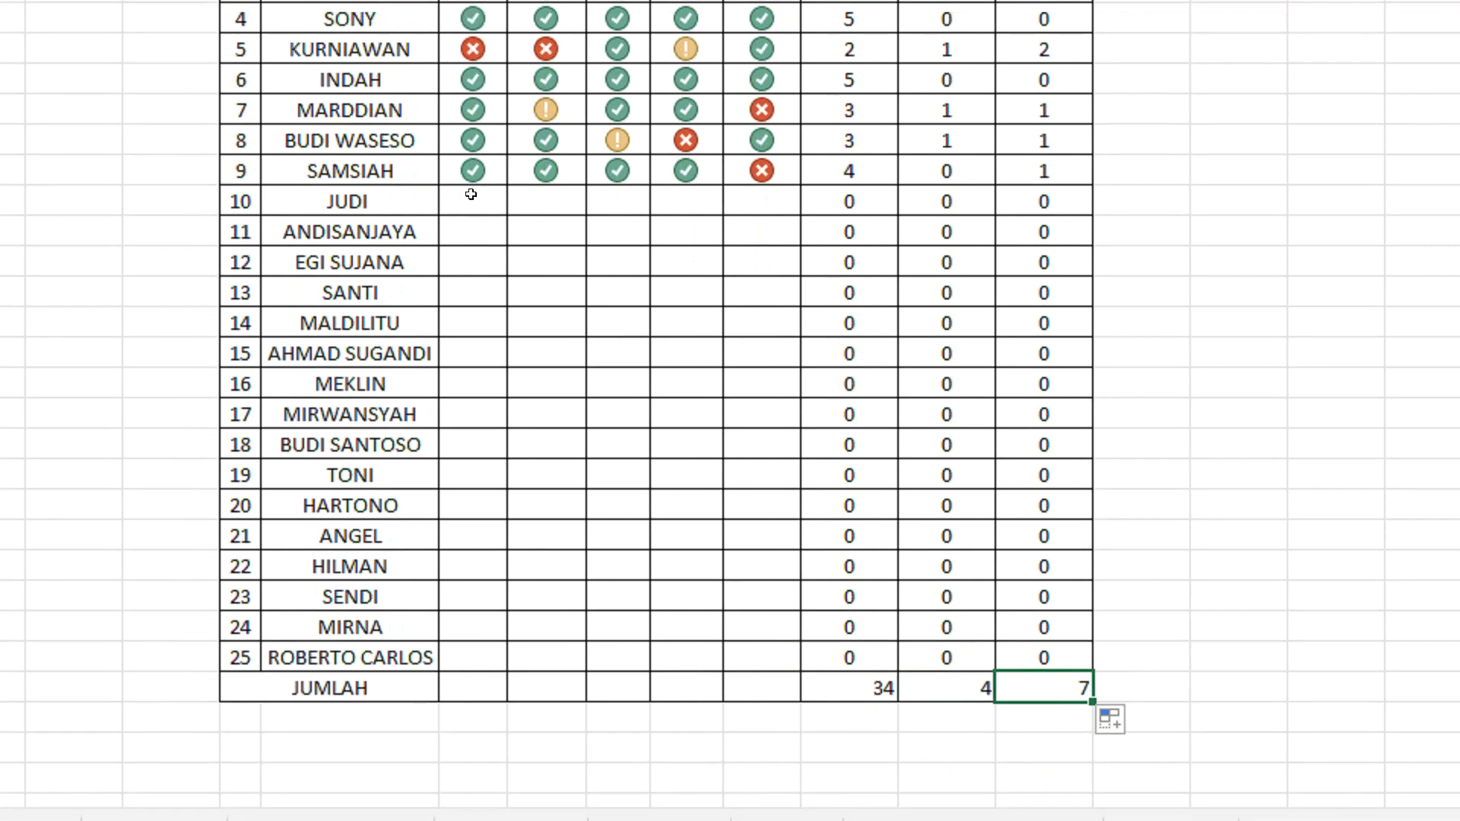
{"action": "left_click", "coordinate": [471, 200]}
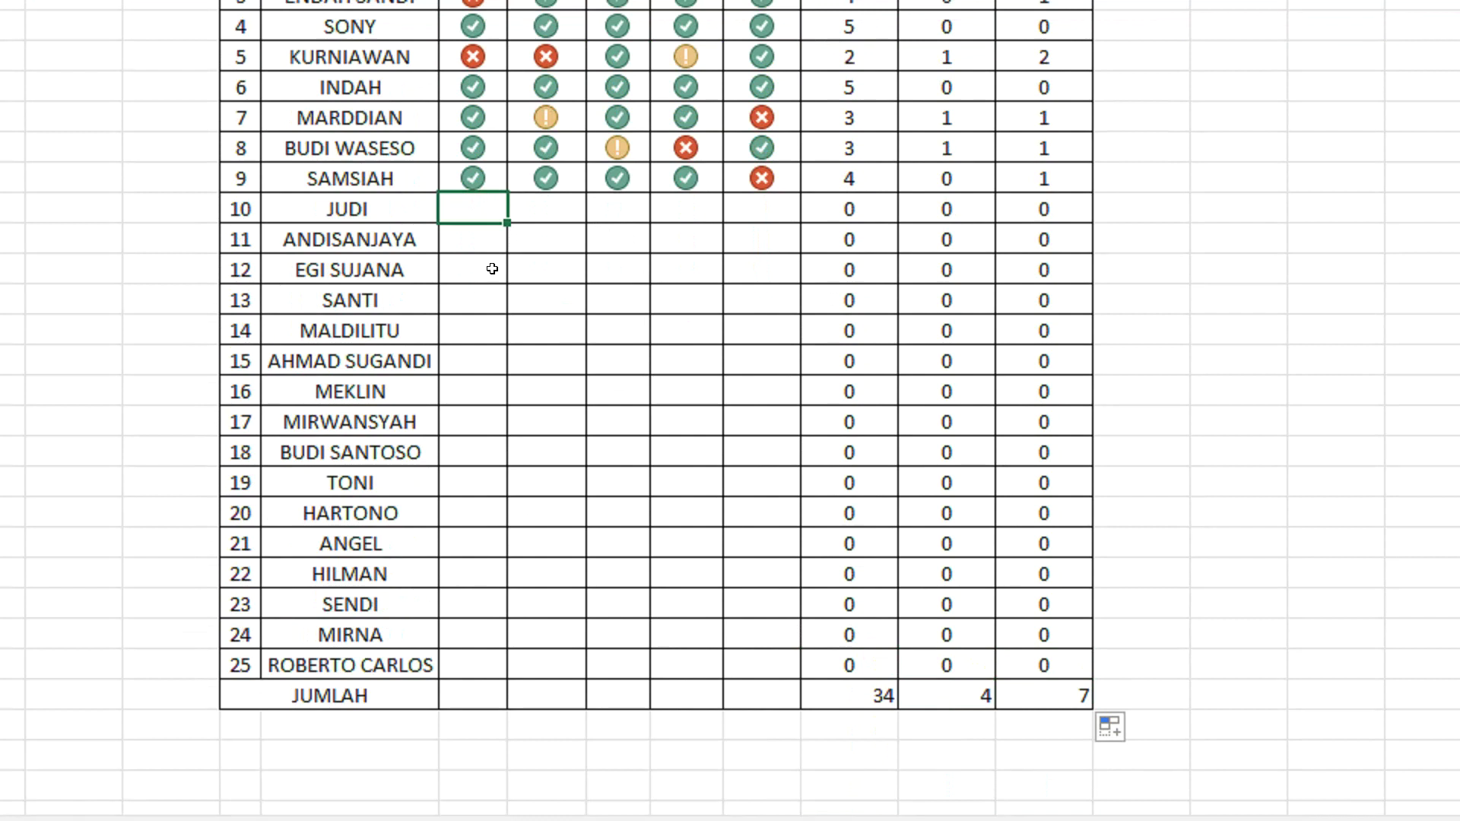
Step: Mark JUDI present (1) on all five days
{"action": "type", "text": "1"}
{"action": "key", "text": "Tab"}
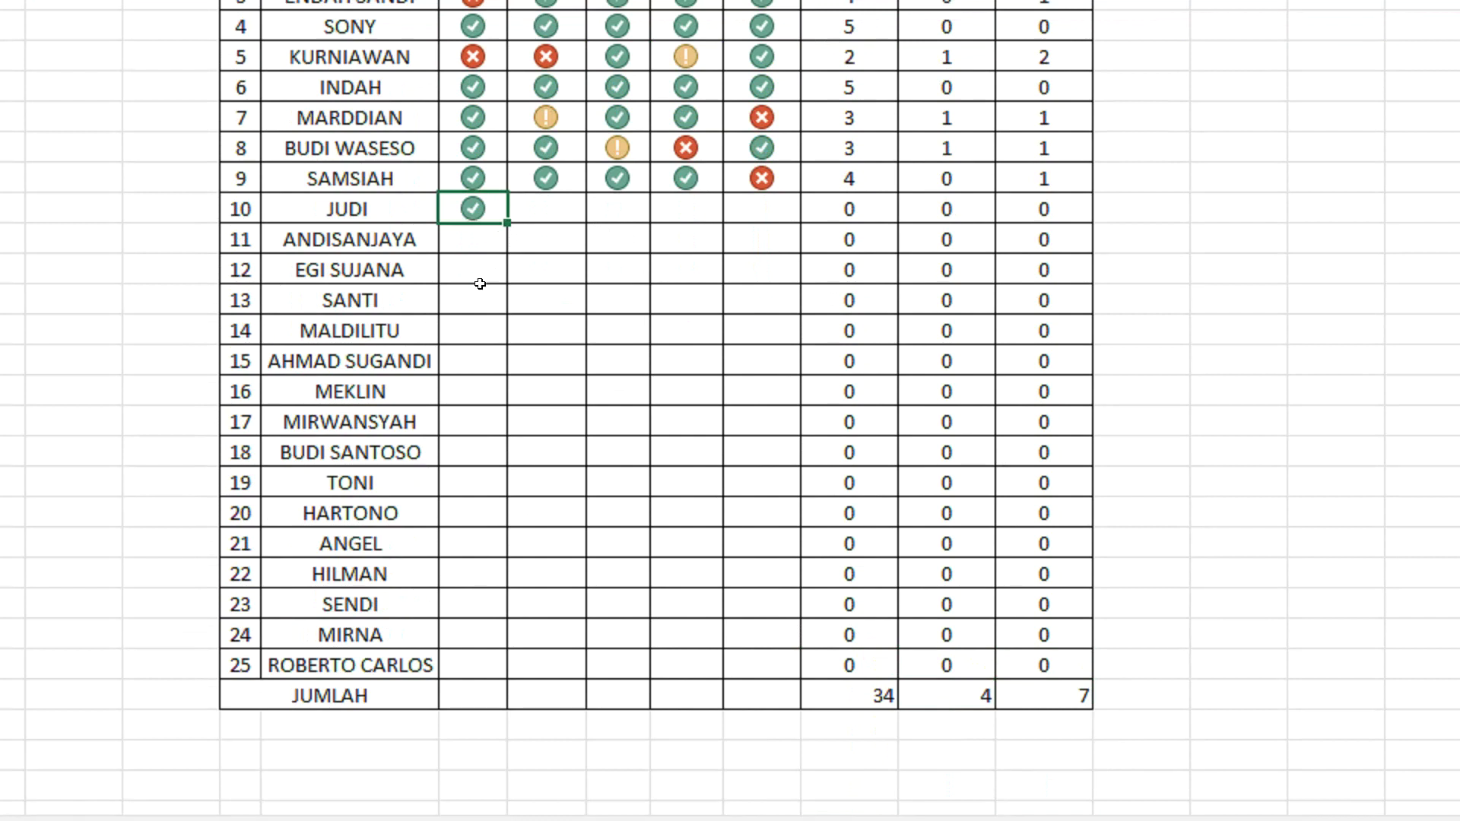
{"action": "type", "text": "1"}
{"action": "key", "text": "Tab"}
{"action": "type", "text": "1"}
{"action": "key", "text": "Tab"}
{"action": "type", "text": "1"}
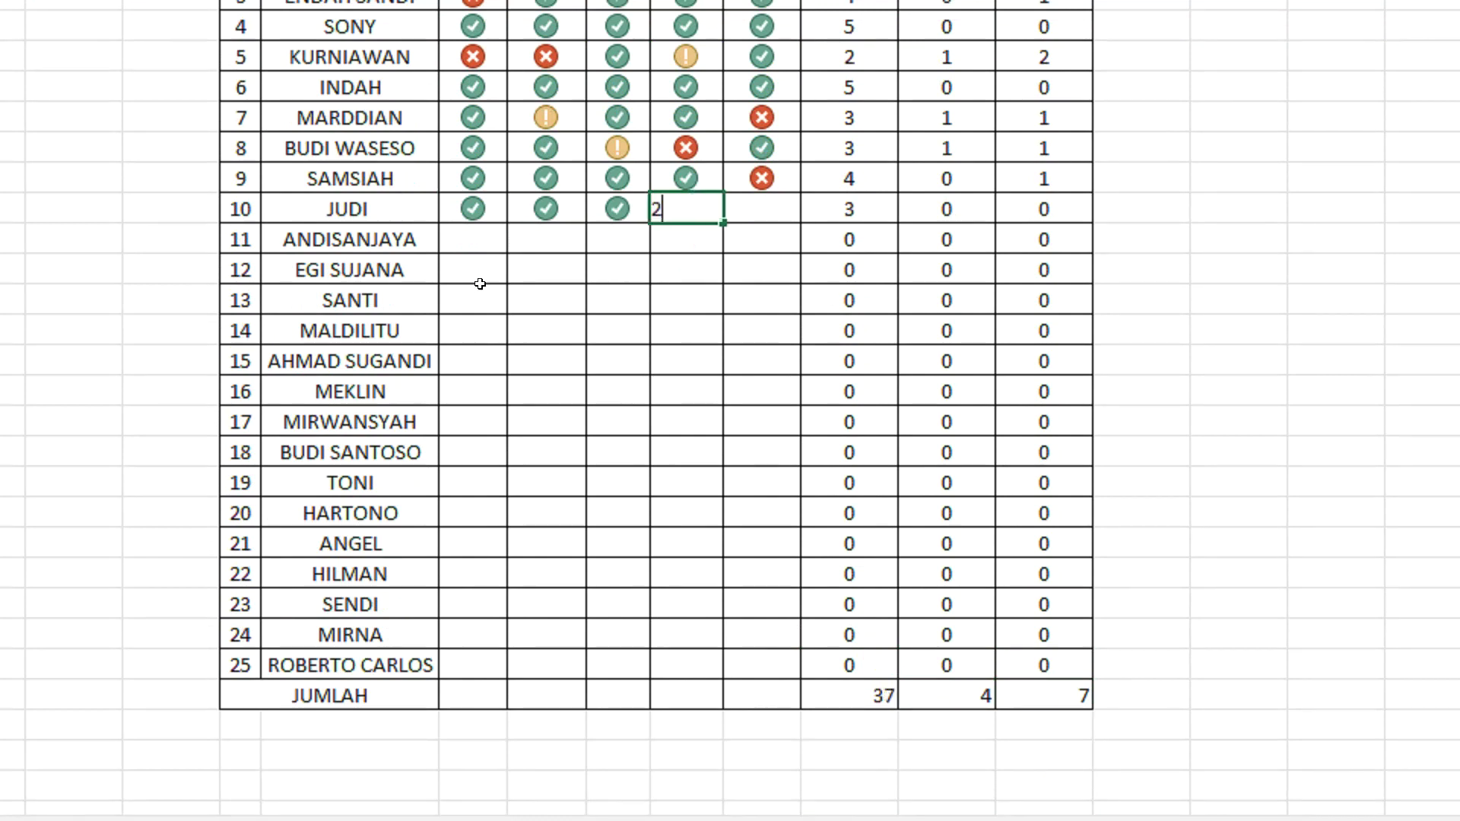
{"action": "key", "text": "Tab"}
{"action": "type", "text": "1"}
{"action": "key", "text": "Return"}
{"action": "key", "text": "Left"}
{"action": "key", "text": "Left"}
{"action": "key", "text": "Left"}
{"action": "key", "text": "Left"}
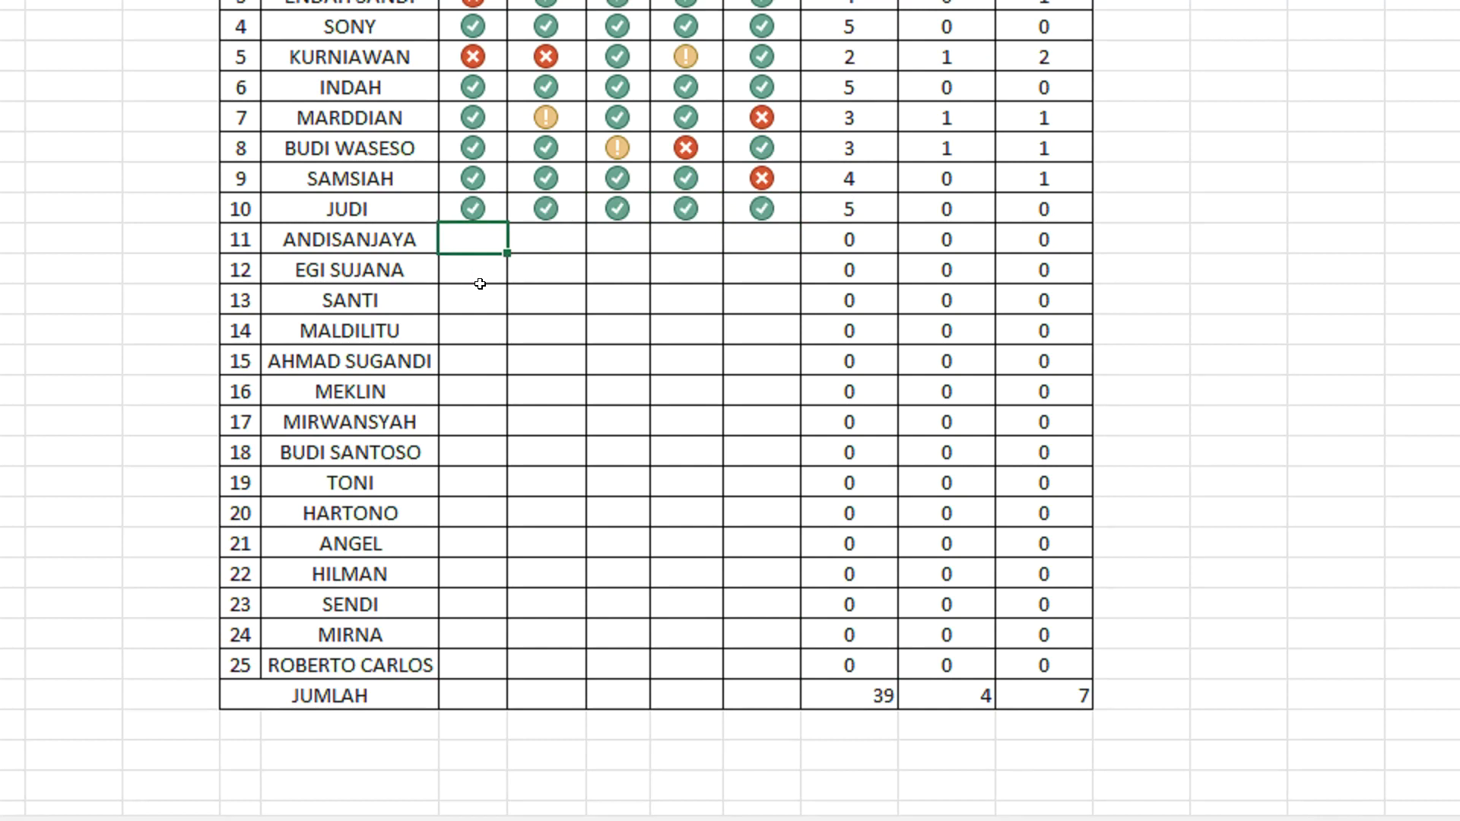
{"action": "type", "text": "1\t1\t1\t2"}
{"action": "key", "text": "BackSpace"}
{"action": "type", "text": "1"}
{"action": "key", "text": "Tab"}
{"action": "type", "text": "2"}
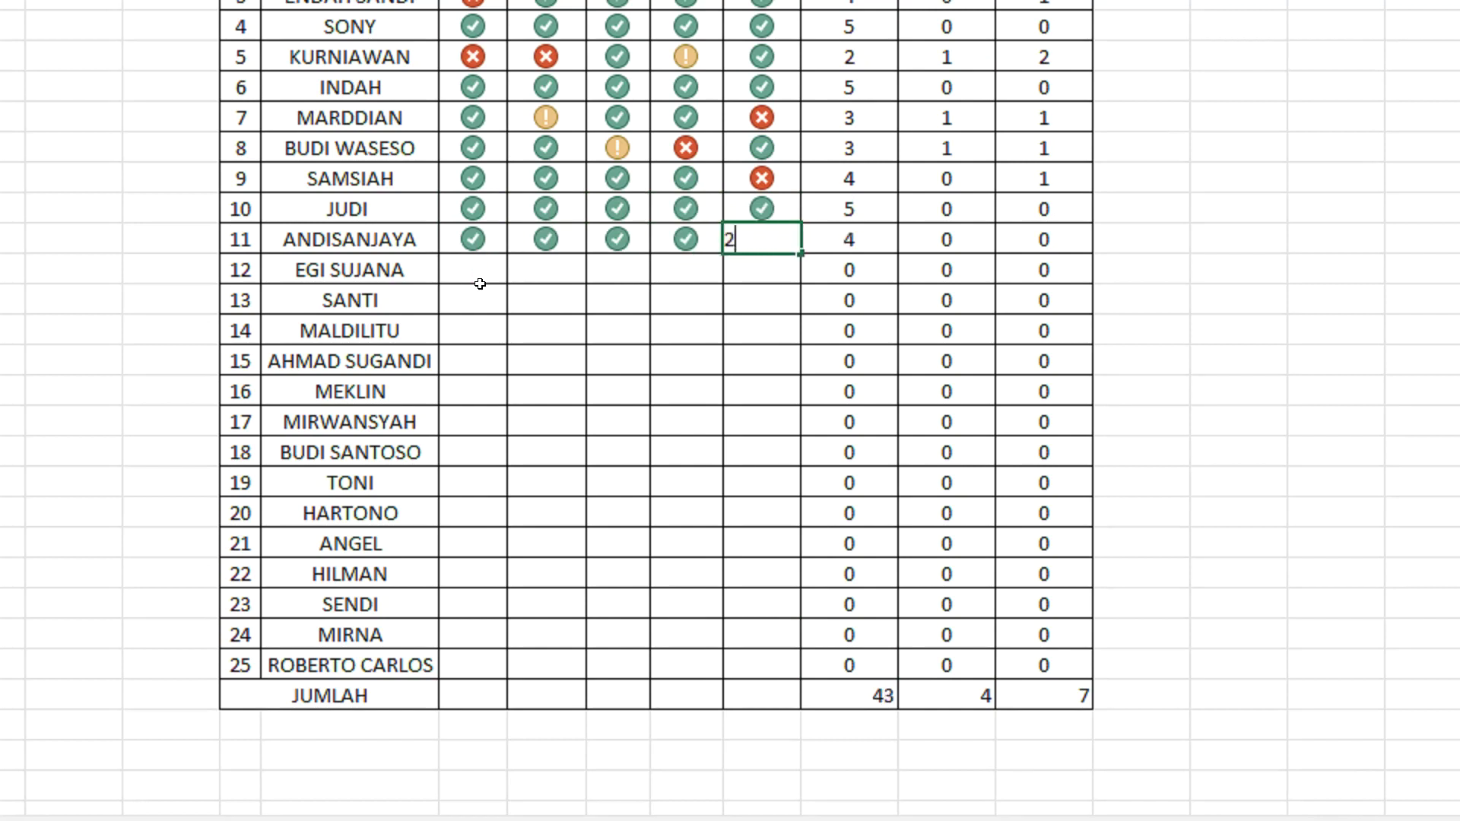
{"action": "key", "text": "BackSpace"}
{"action": "type", "text": "1"}
{"action": "key", "text": "Return"}
{"action": "key", "text": "Left"}
{"action": "key", "text": "Left"}
{"action": "key", "text": "Left"}
{"action": "key", "text": "Left"}
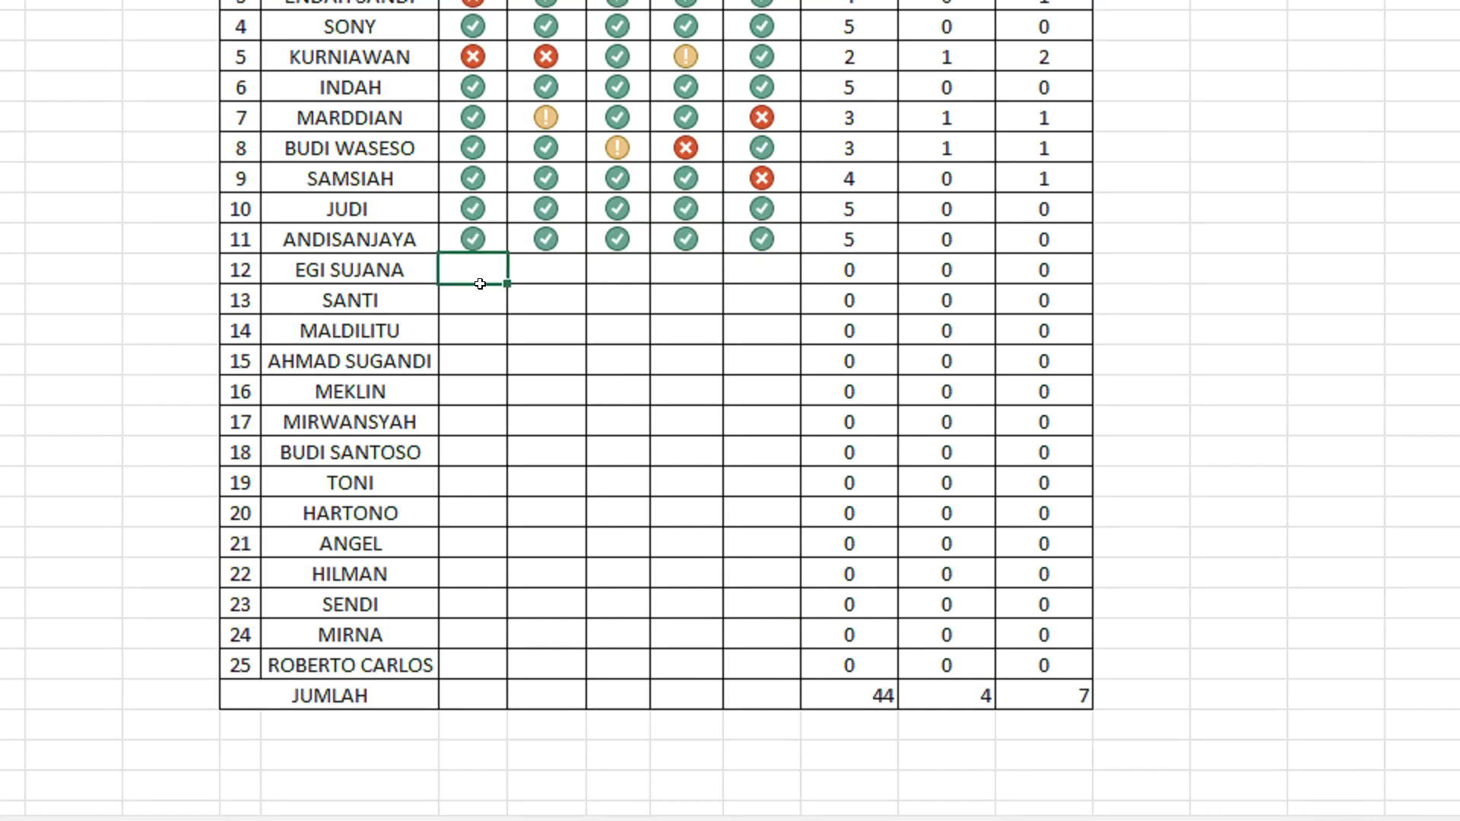
{"action": "type", "text": "2"}
{"action": "key", "text": "Tab"}
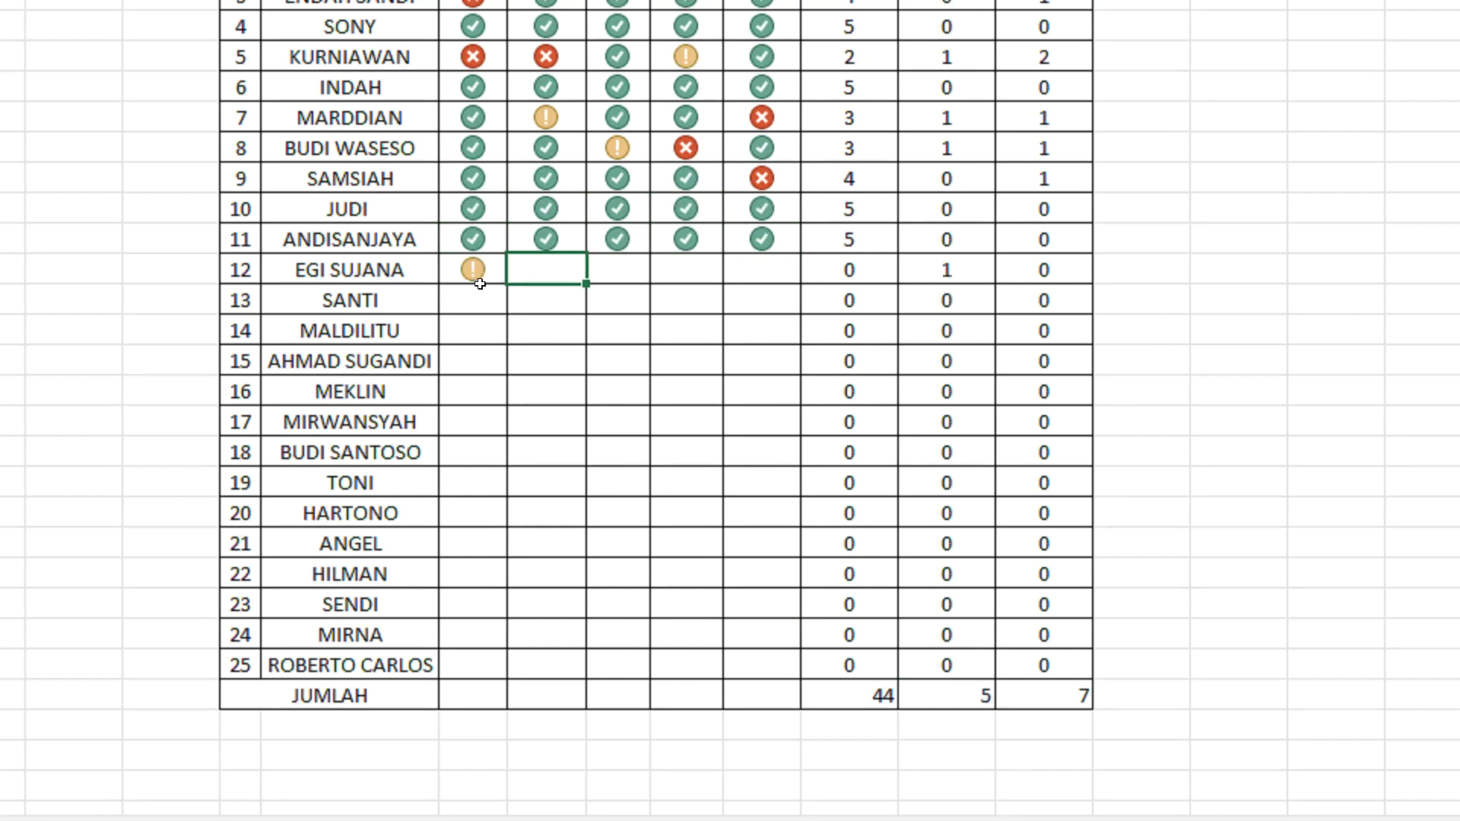
{"action": "type", "text": "1"}
{"action": "key", "text": "Tab"}
{"action": "type", "text": "1"}
{"action": "key", "text": "Tab"}
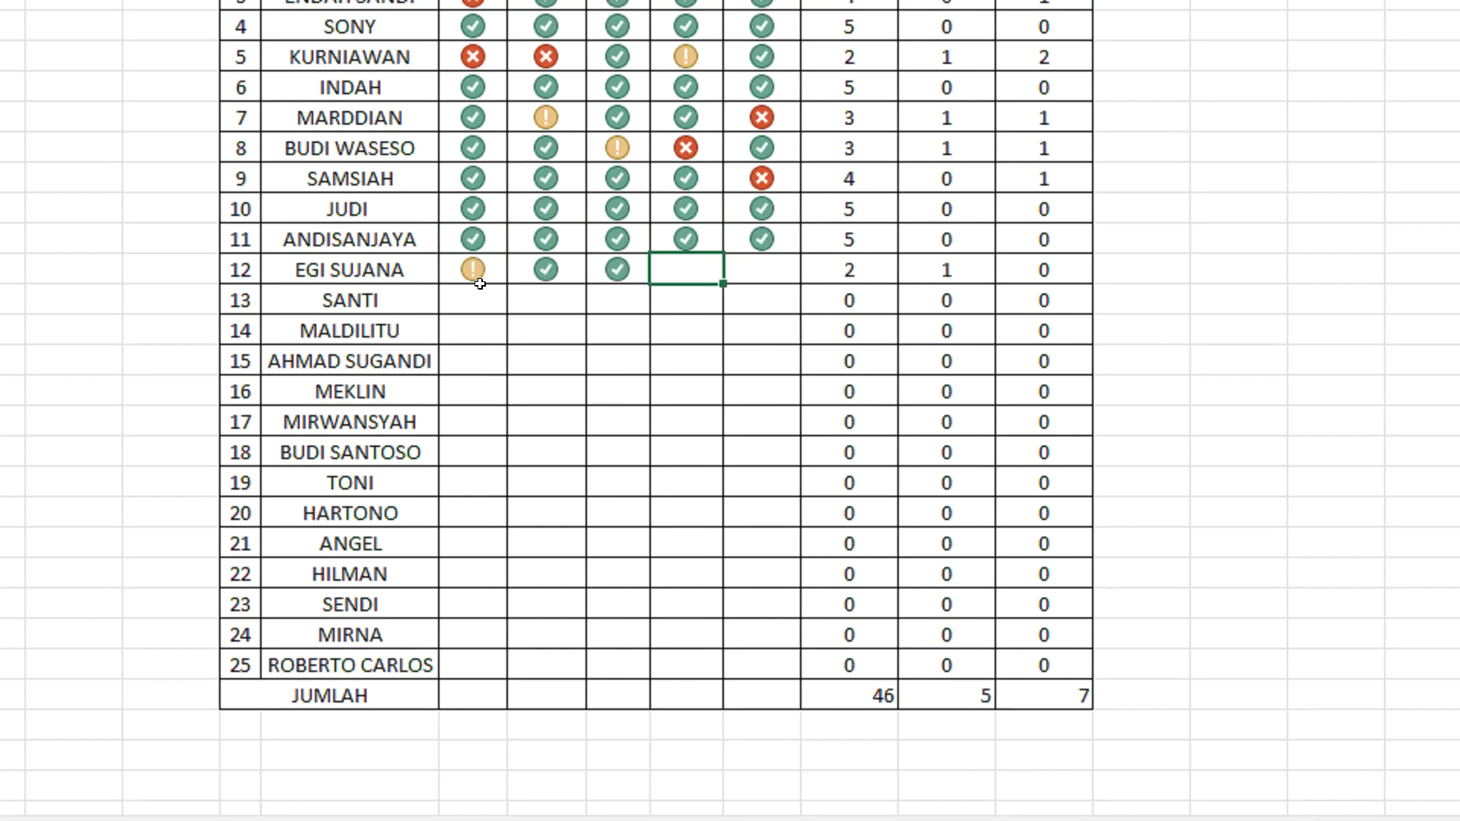
{"action": "type", "text": "3"}
{"action": "key", "text": "Tab"}
{"action": "type", "text": "1"}
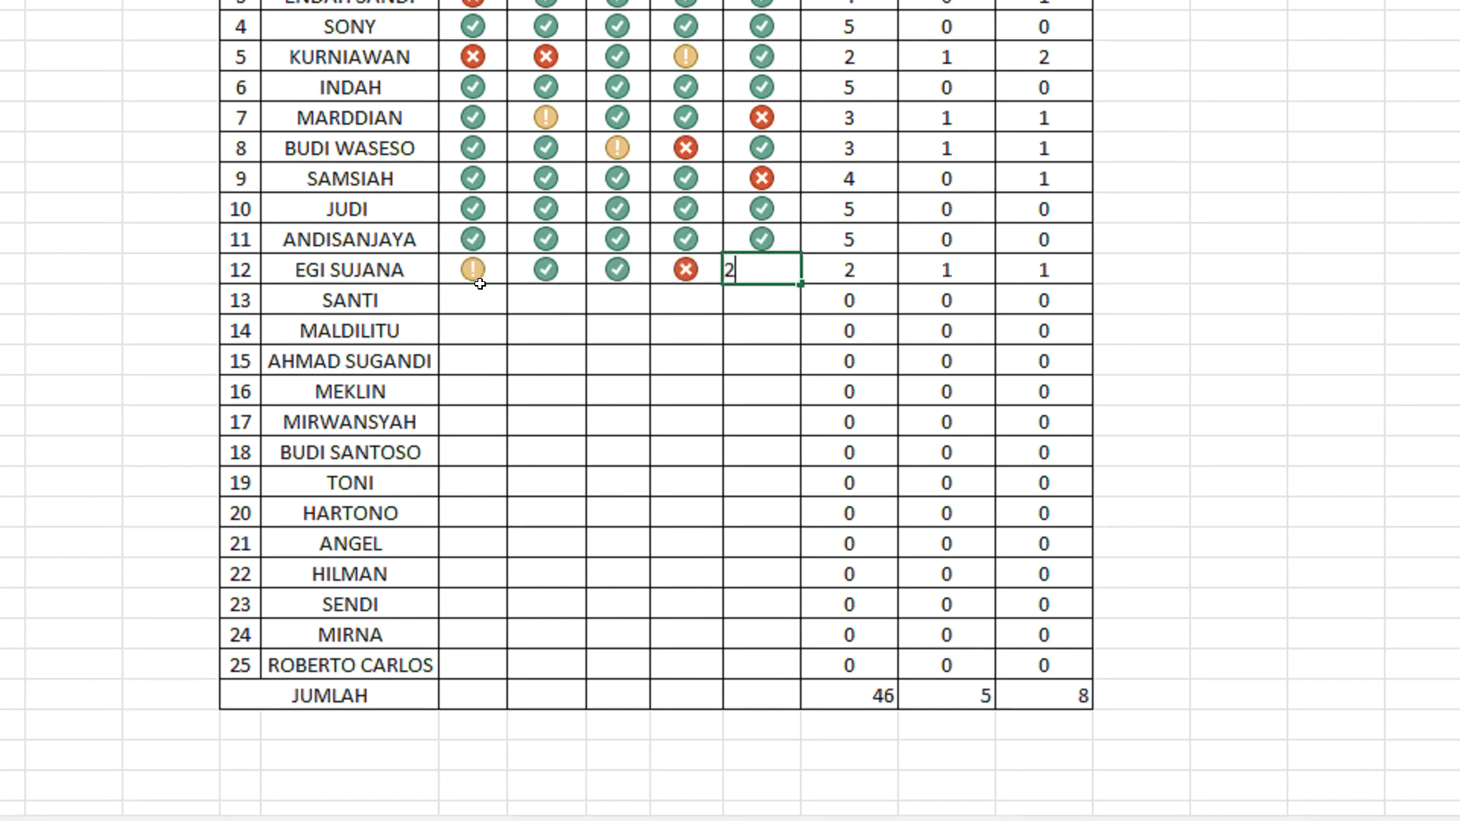
{"action": "key", "text": "Return"}
{"action": "key", "text": "Left"}
{"action": "key", "text": "Left"}
{"action": "key", "text": "Left"}
{"action": "key", "text": "Left"}
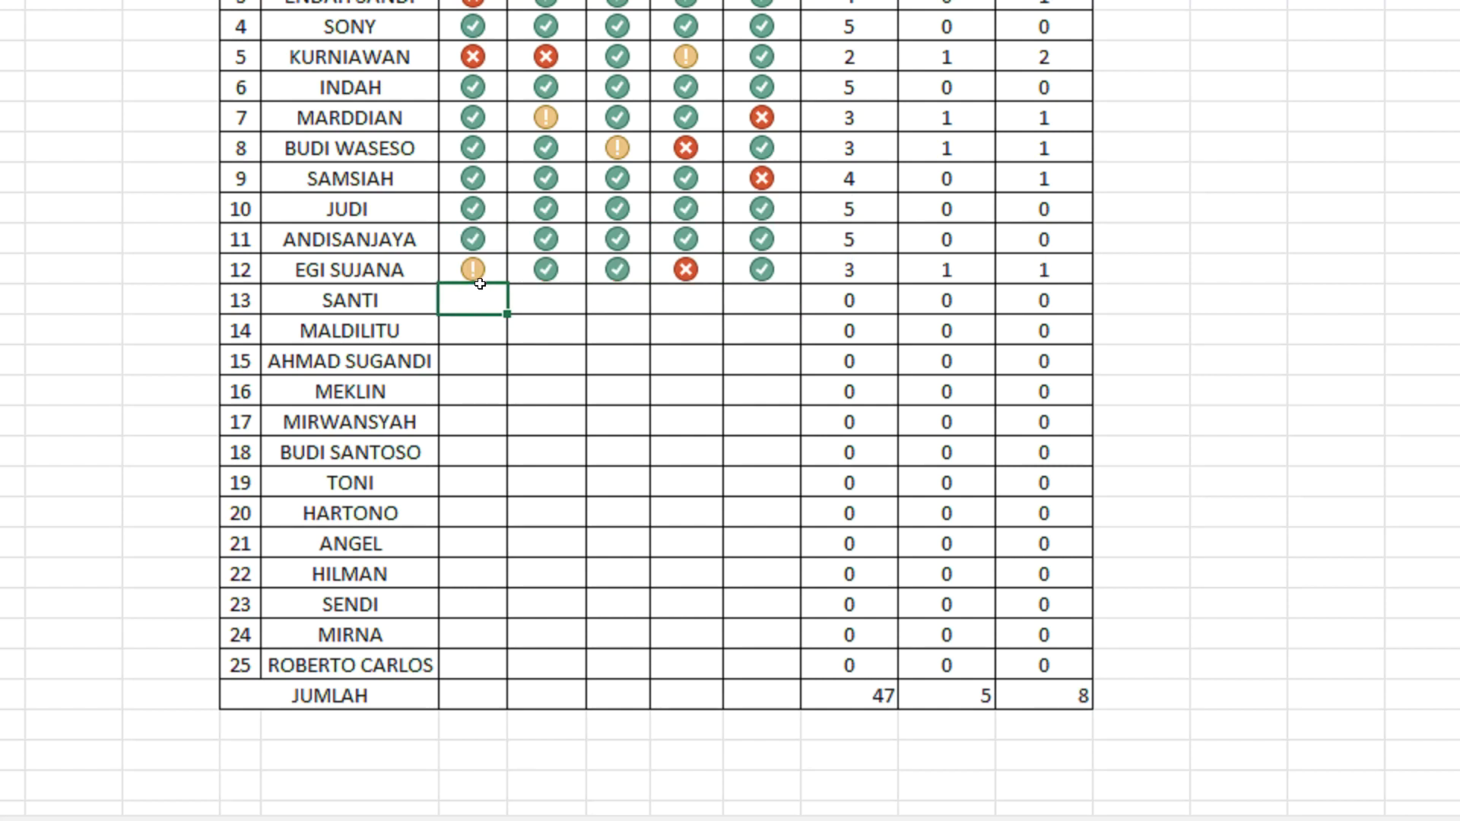
{"action": "mouse_move", "coordinate": [497, 269]}
{"action": "left_mouse_down"}
{"action": "mouse_move", "coordinate": [801, 278]}
{"action": "mouse_move", "coordinate": [797, 575]}
{"action": "left_mouse_up"}
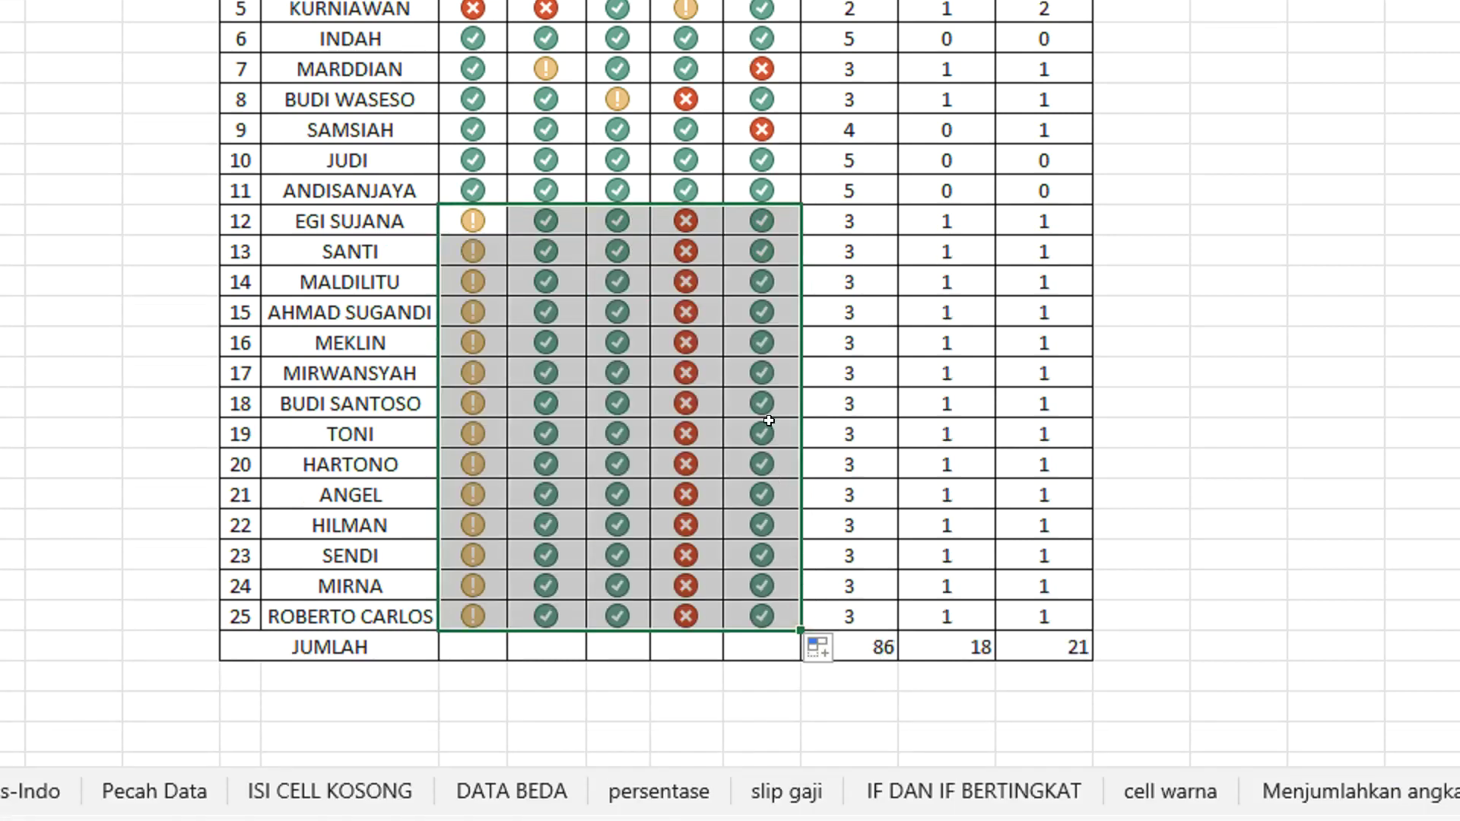
{"action": "left_click", "coordinate": [743, 336]}
{"action": "left_click", "coordinate": [475, 298]}
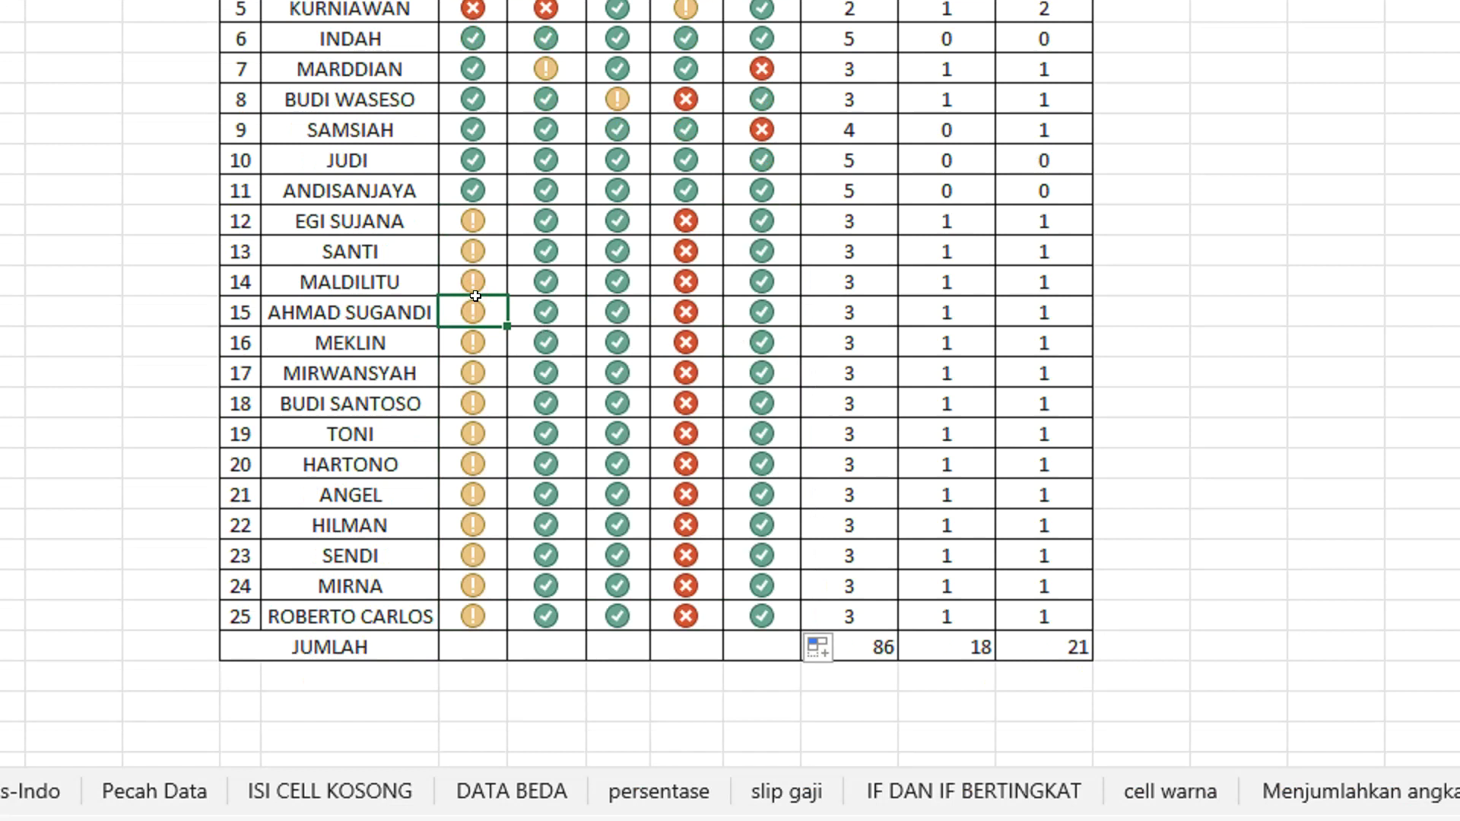
{"action": "type", "text": "1"}
{"action": "key", "text": "Tab"}
{"action": "key", "text": "Tab"}
{"action": "key", "text": "Tab"}
{"action": "type", "text": "1"}
{"action": "key", "text": "Return"}
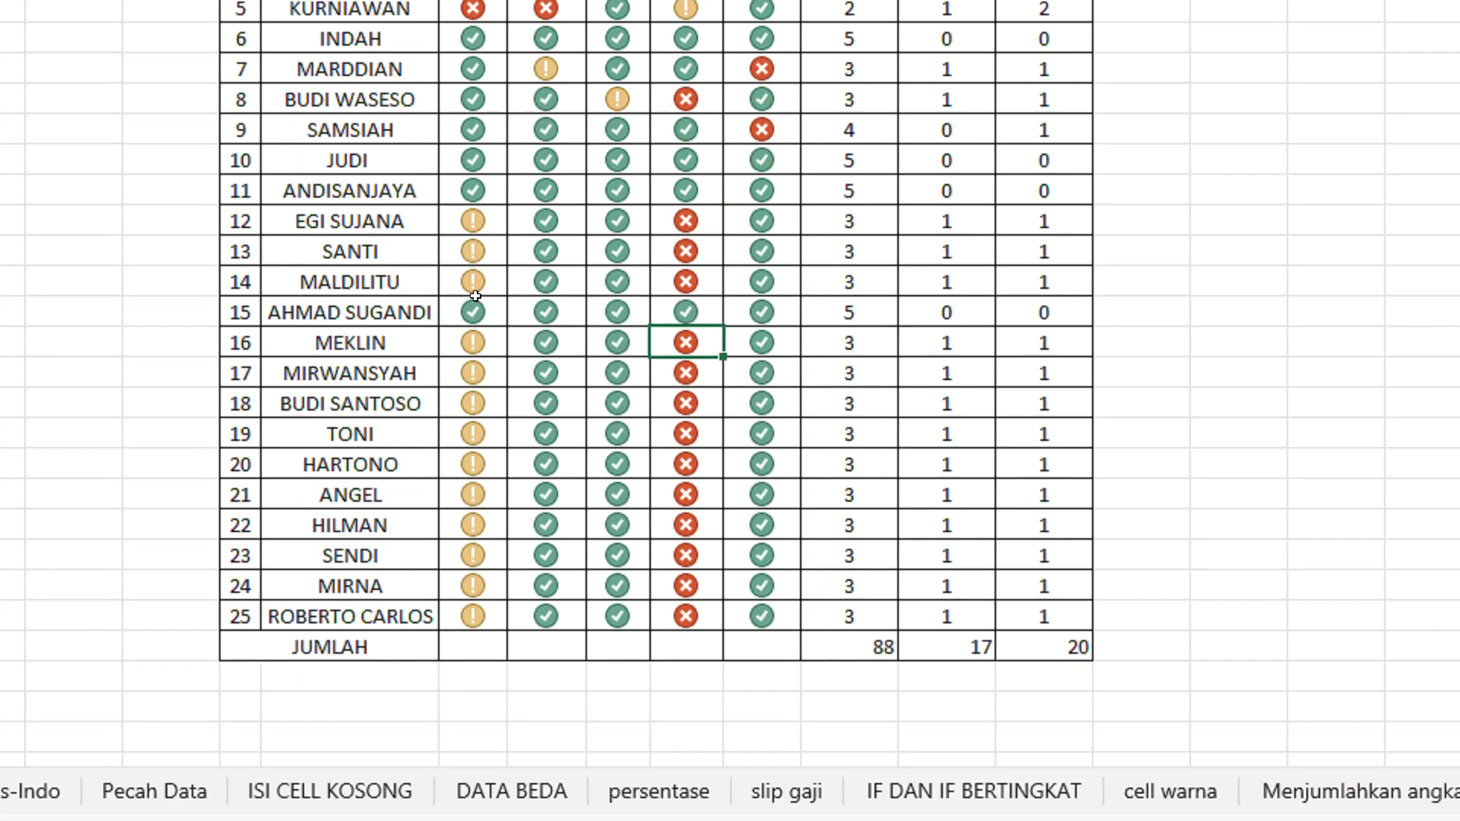
Step: Set SANTI's fourth day to present (1) and third day to absent (3)
{"action": "key", "text": "Up"}
{"action": "key", "text": "Up"}
{"action": "key", "text": "Up"}
{"action": "type", "text": "1"}
{"action": "key", "text": "Left"}
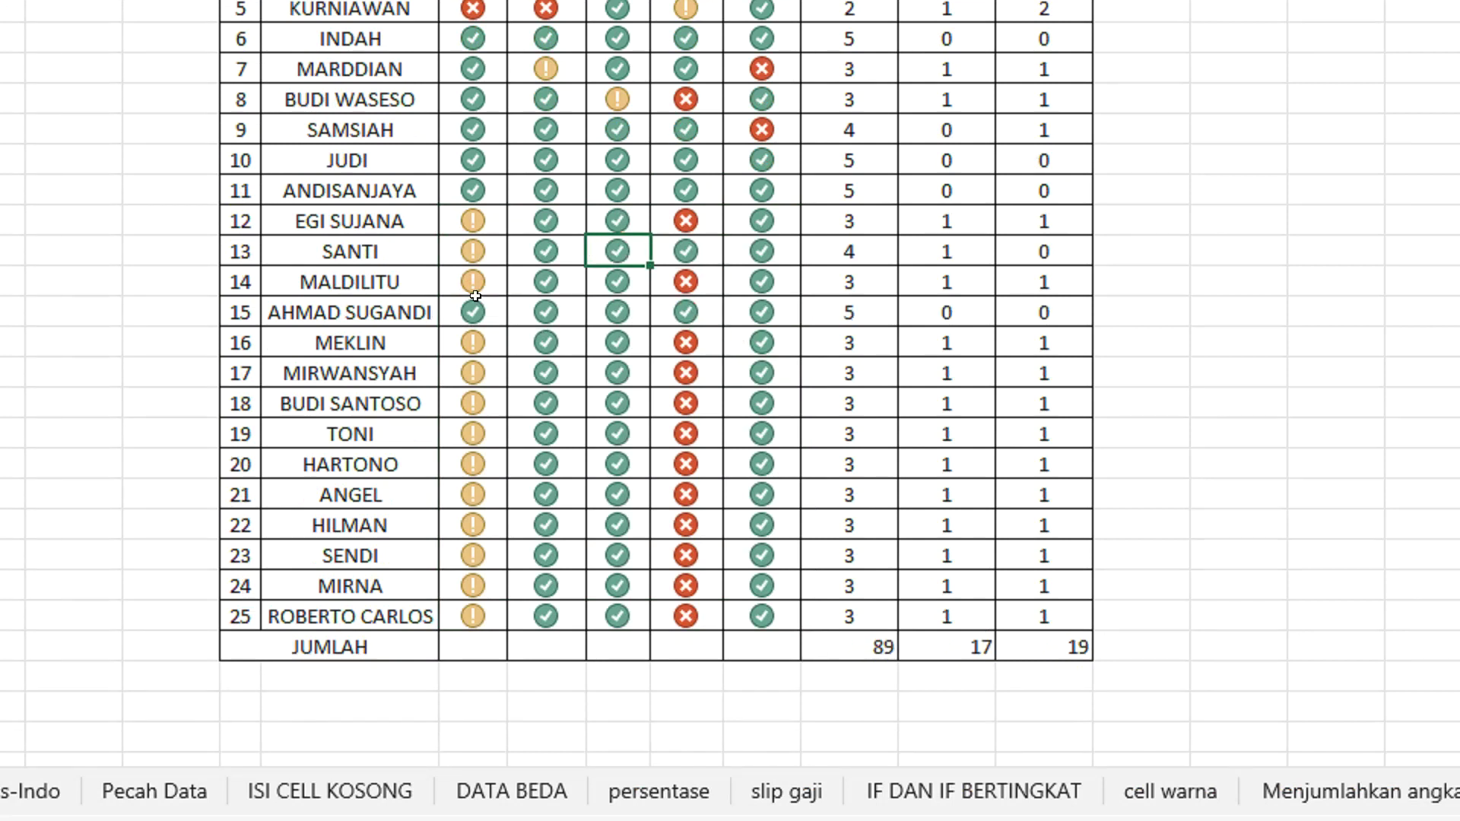
{"action": "type", "text": "3"}
{"action": "key", "text": "Return"}
{"action": "key", "text": "Down"}
{"action": "key", "text": "Down"}
{"action": "key", "text": "Down"}
{"action": "key", "text": "Left"}
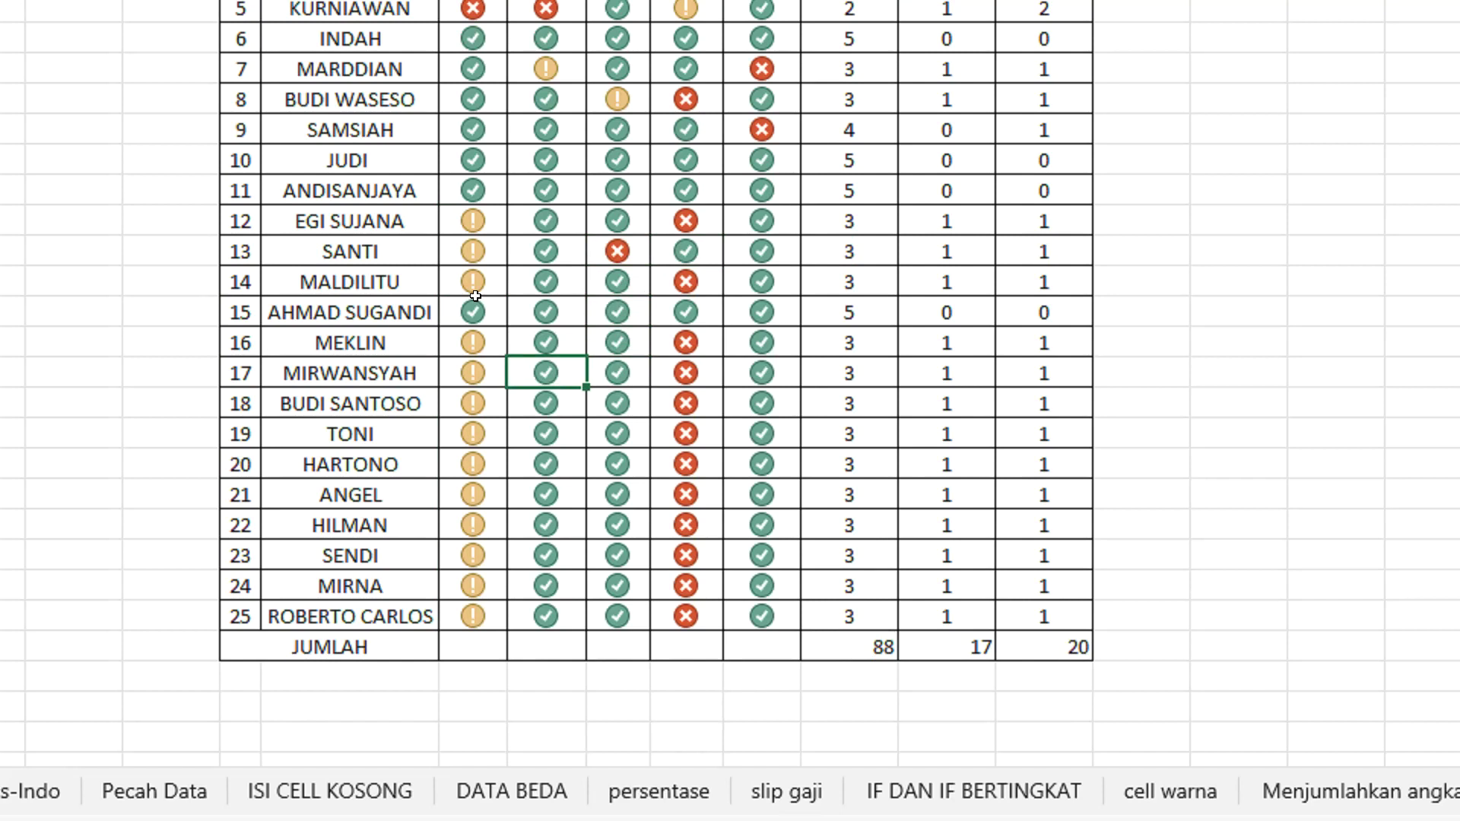
{"action": "key", "text": "Left"}
Step: Enter permission (2) marks for MIRWANSYAH's row and the rows below, including HILMAN's second day
{"action": "type", "text": "2 2 2 2 2"}
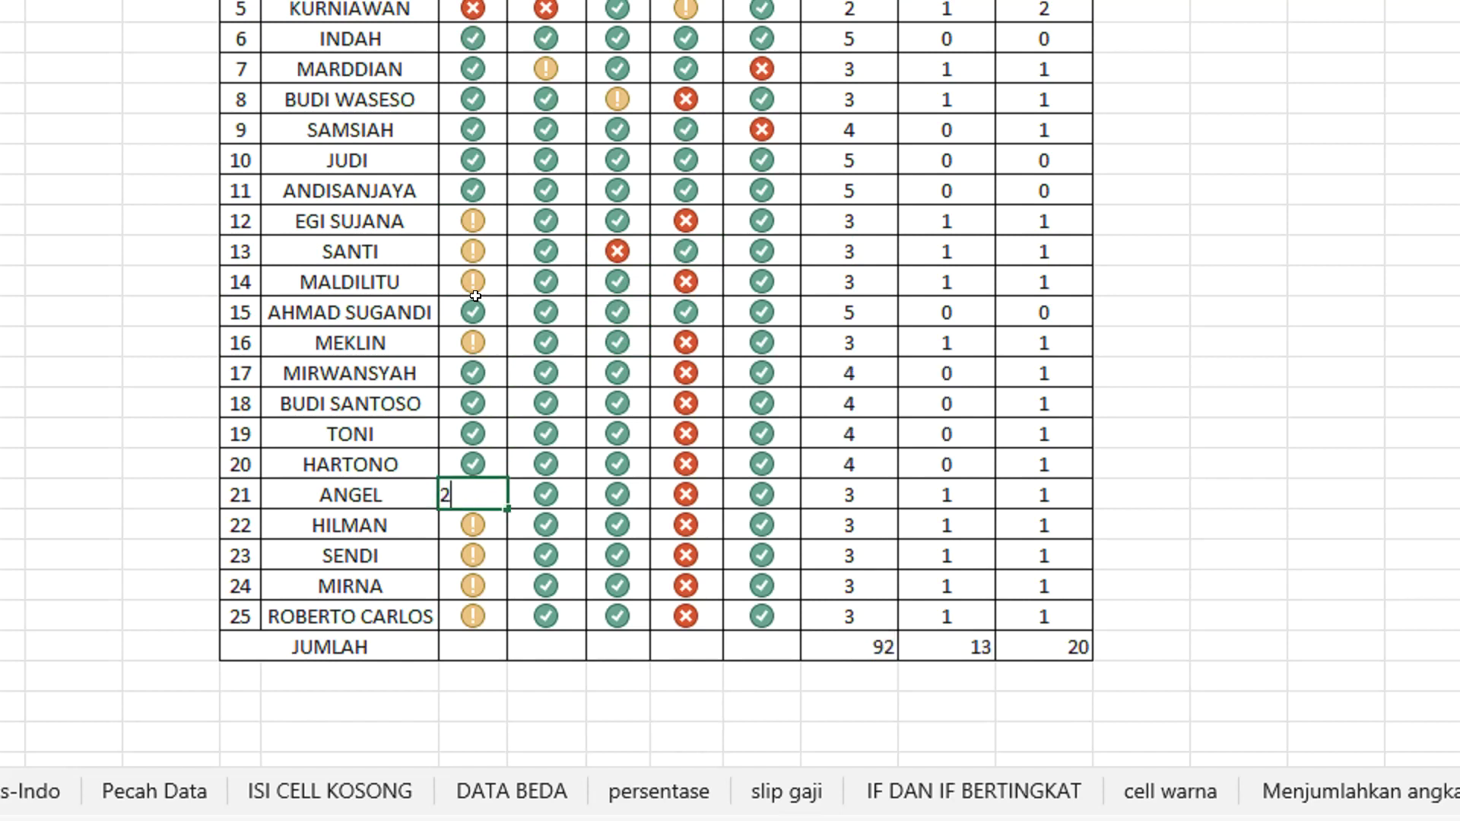
{"action": "key", "text": "Return"}
{"action": "type", "text": "2"}
{"action": "key", "text": "Return"}
{"action": "type", "text": "2"}
{"action": "key", "text": "Tab"}
{"action": "key", "text": "Tab"}
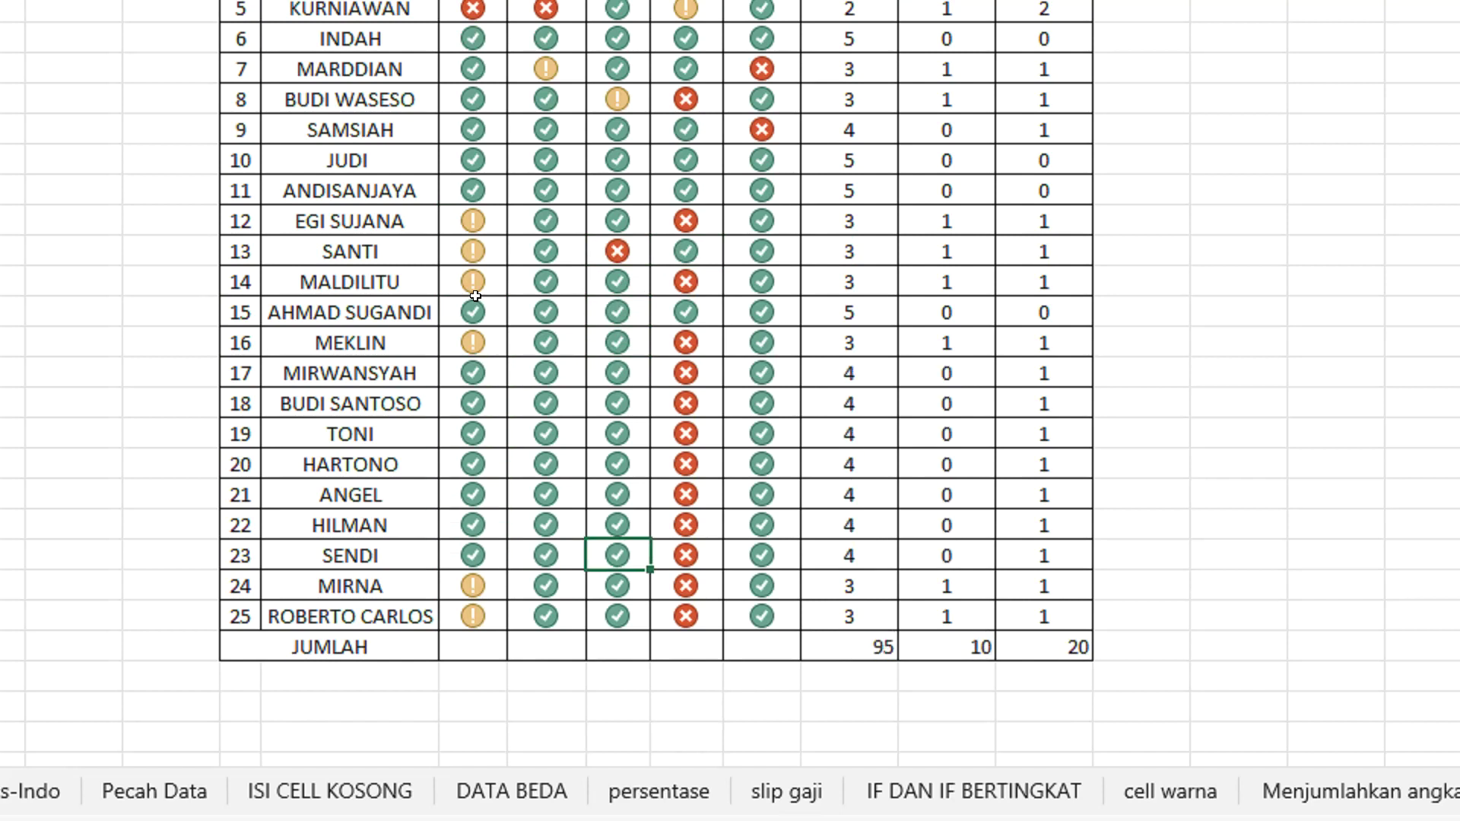
{"action": "key", "text": "Left"}
Step: Adjust HARTONO's days with present and permission marks and set SENDI's last day absent
{"action": "key", "text": "Up"}
{"action": "type", "text": "1"}
{"action": "key", "text": "Up"}
{"action": "key", "text": "Up"}
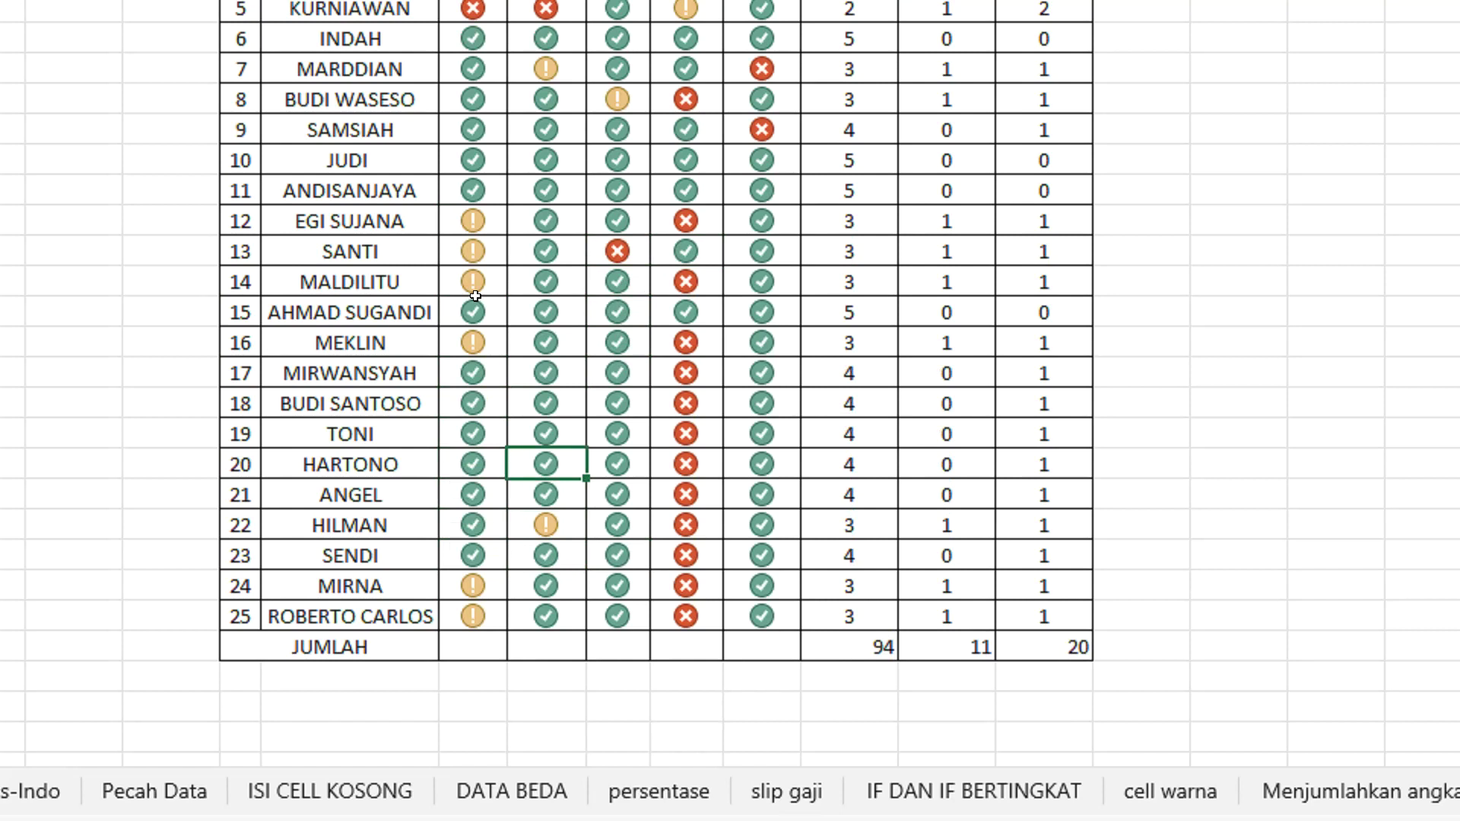
{"action": "type", "text": "2"}
{"action": "key", "text": "Tab"}
{"action": "type", "text": "1"}
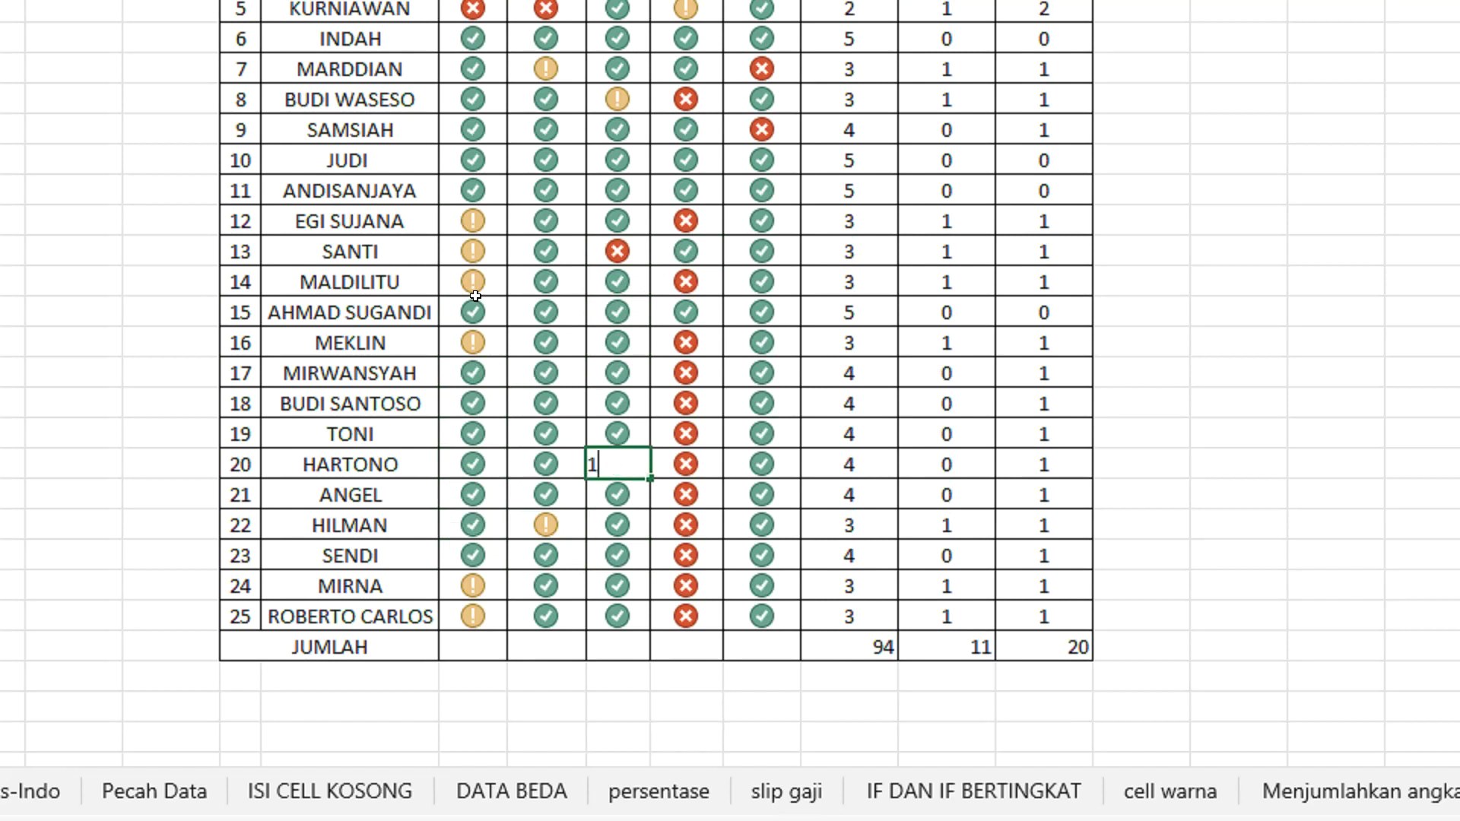
{"action": "key", "text": "Tab"}
{"action": "type", "text": "2 2 2"}
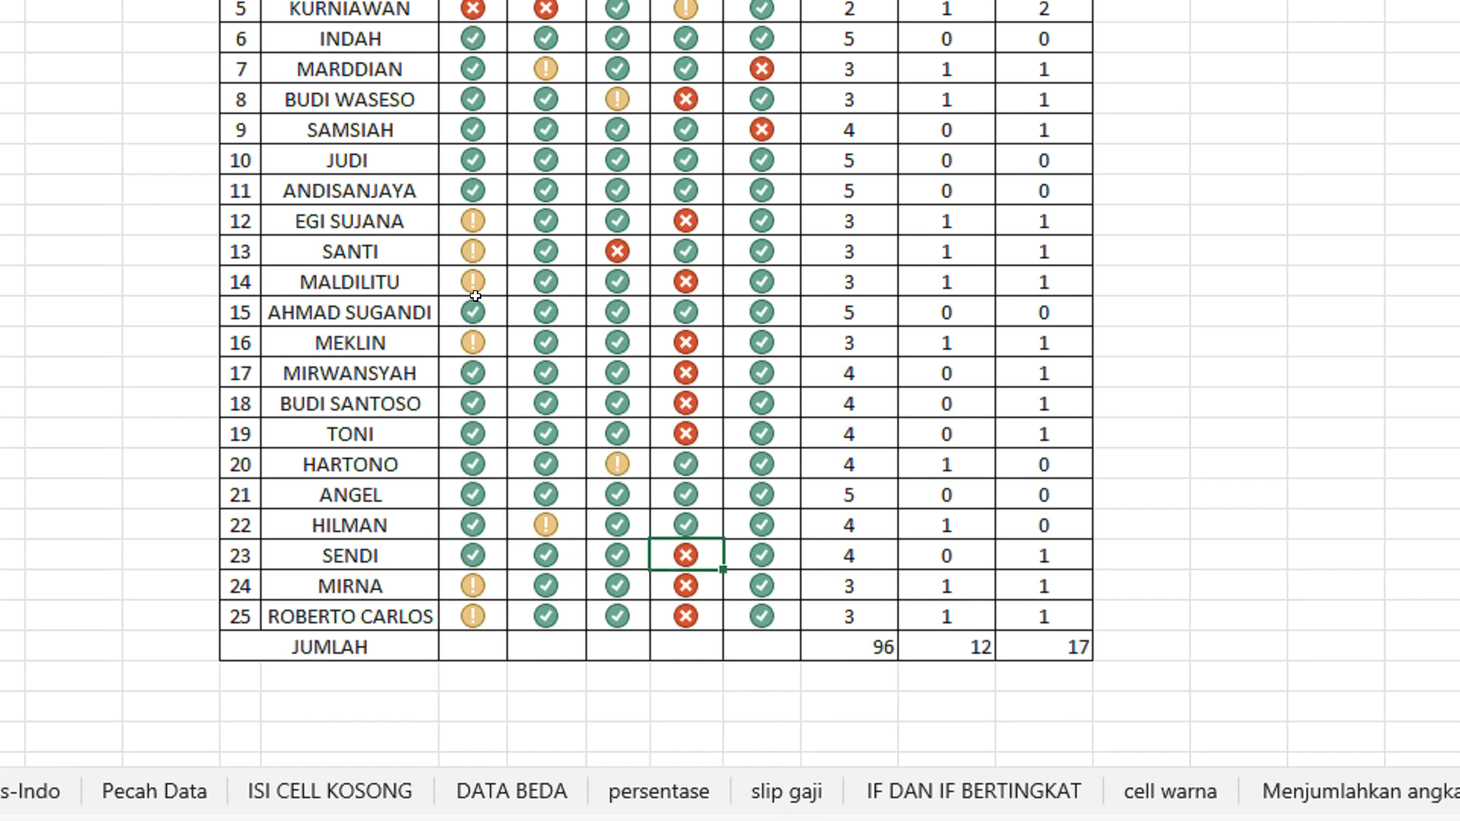
{"action": "key", "text": "Up"}
{"action": "key", "text": "Up"}
{"action": "key", "text": "Up"}
{"action": "key", "text": "Right"}
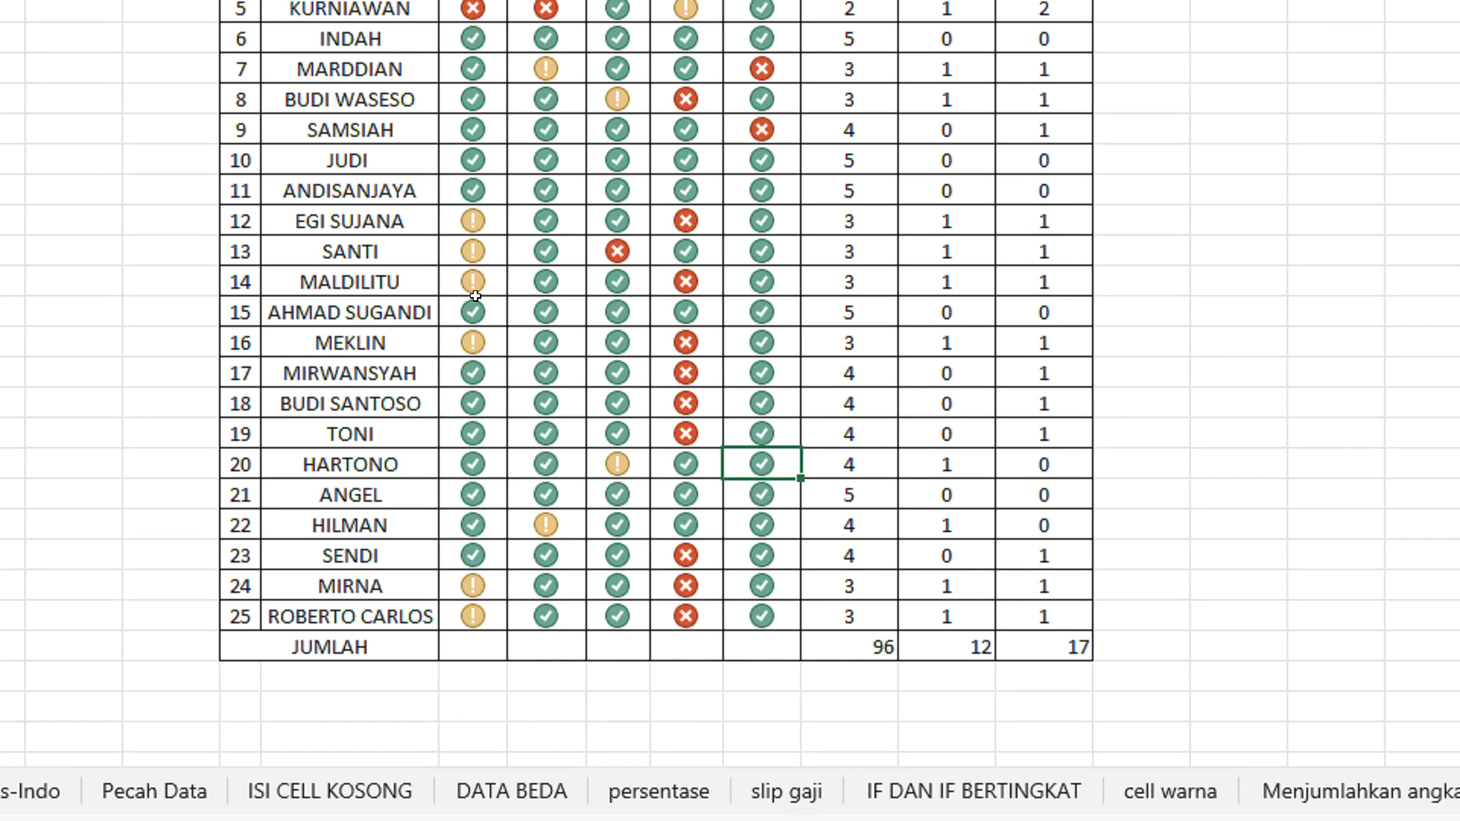
{"action": "type", "text": "1"}
{"action": "key", "text": "Down"}
{"action": "key", "text": "Down"}
{"action": "type", "text": "0"}
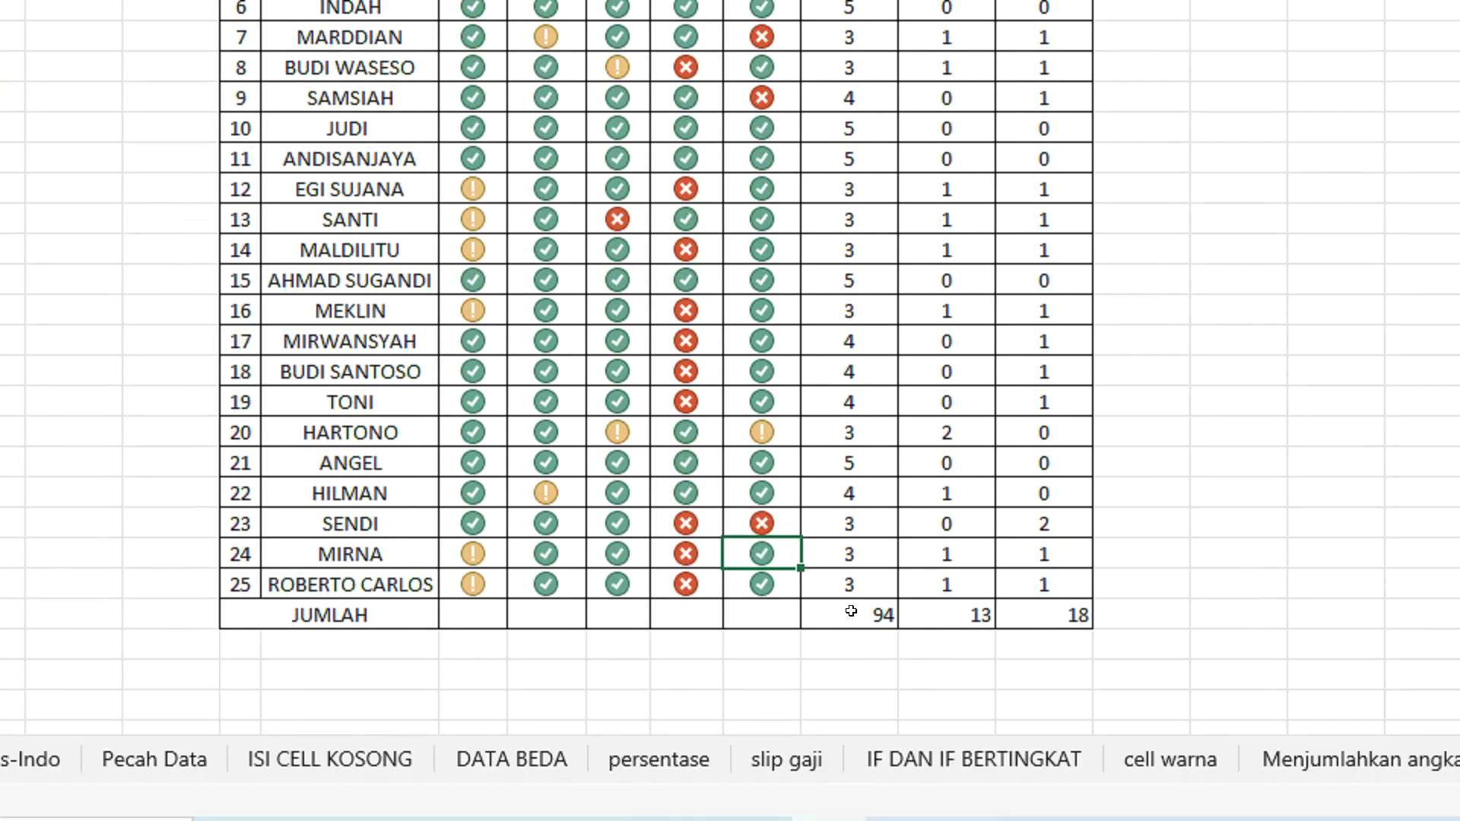
{"action": "left_click_drag", "start_coordinate": [848, 607], "coordinate": [1006, 611]}
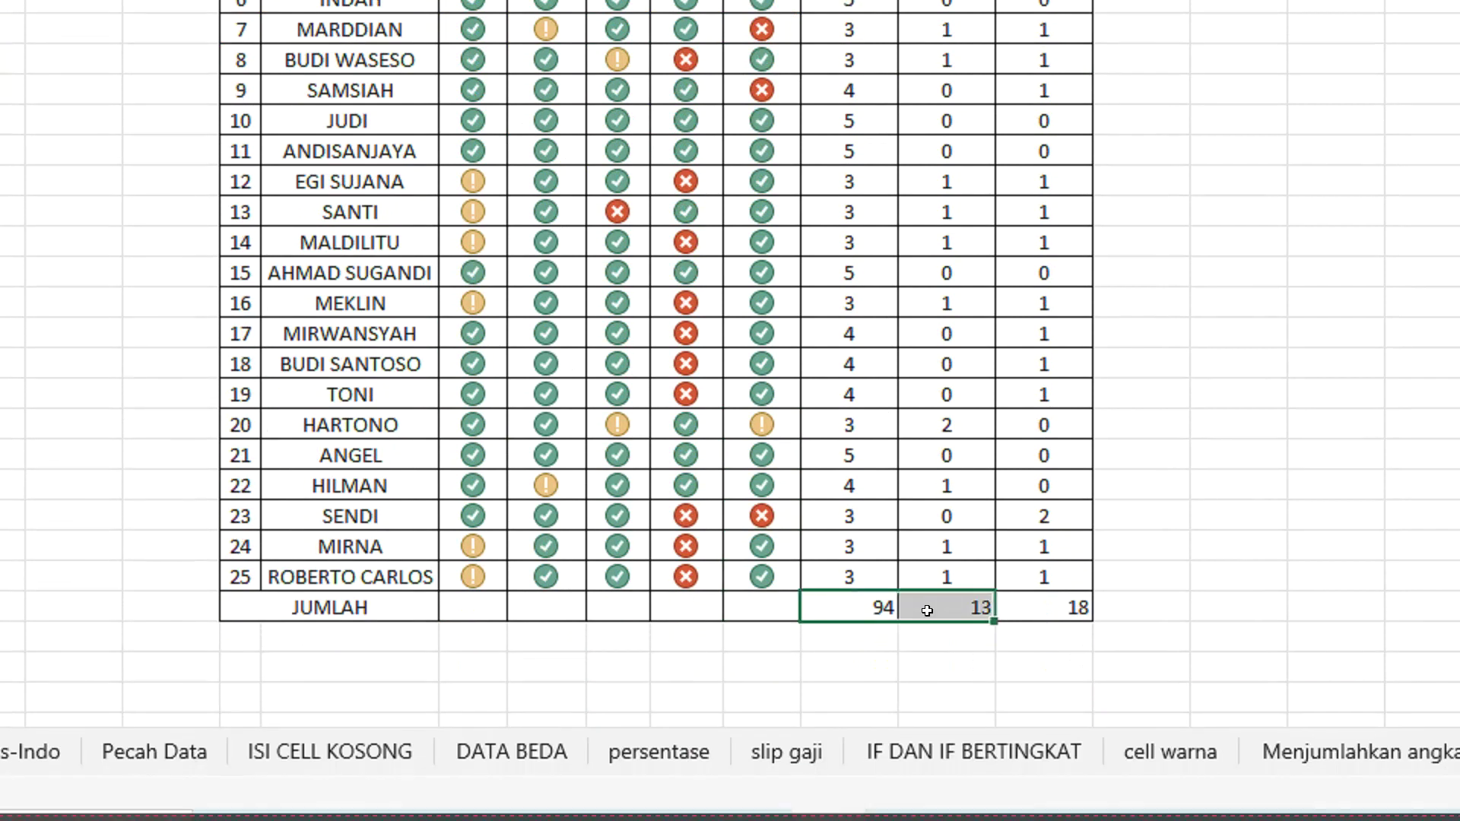
{"action": "left_click", "coordinate": [943, 602]}
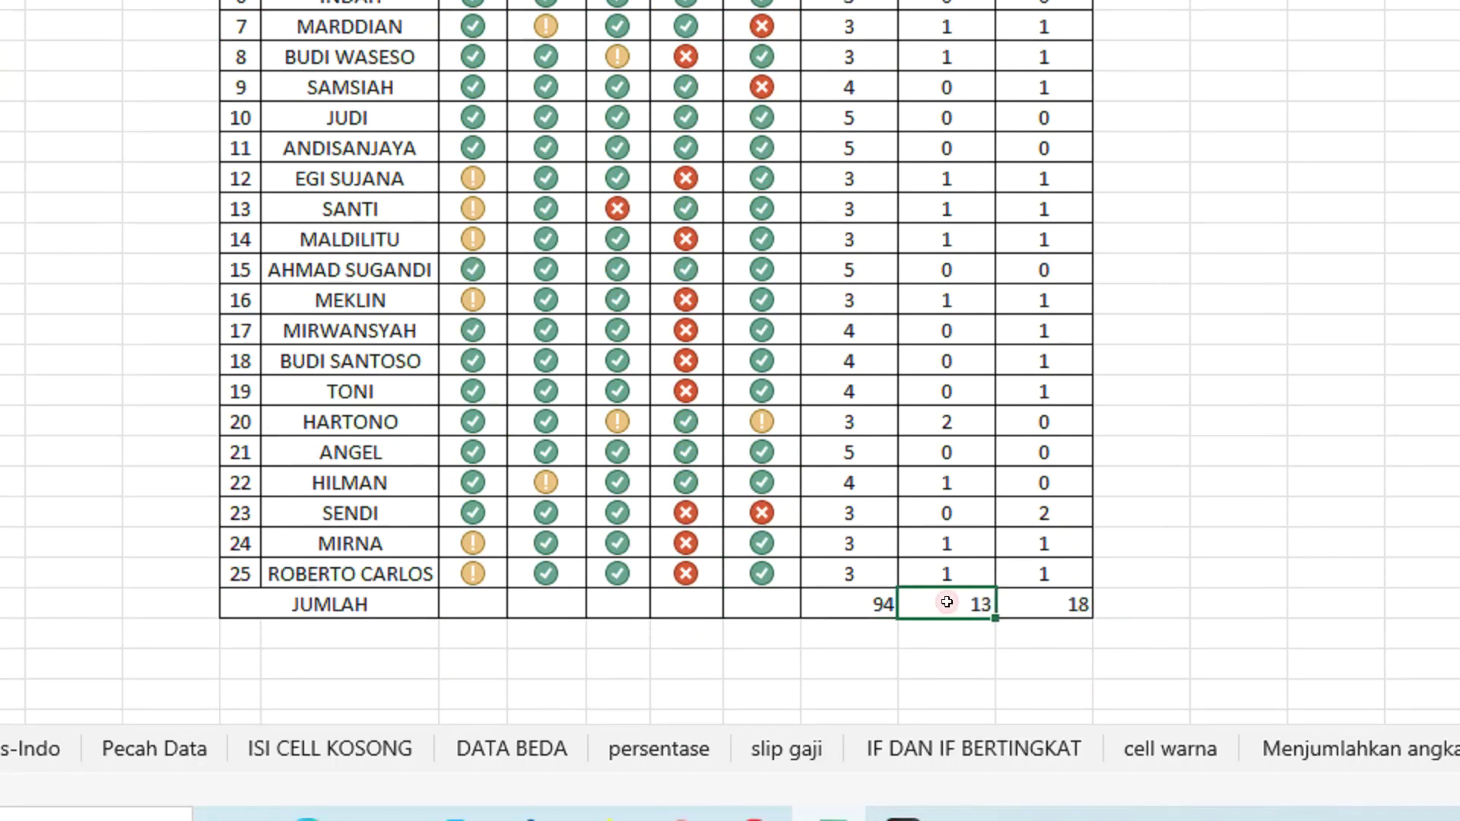
{"action": "left_click", "coordinate": [1033, 602]}
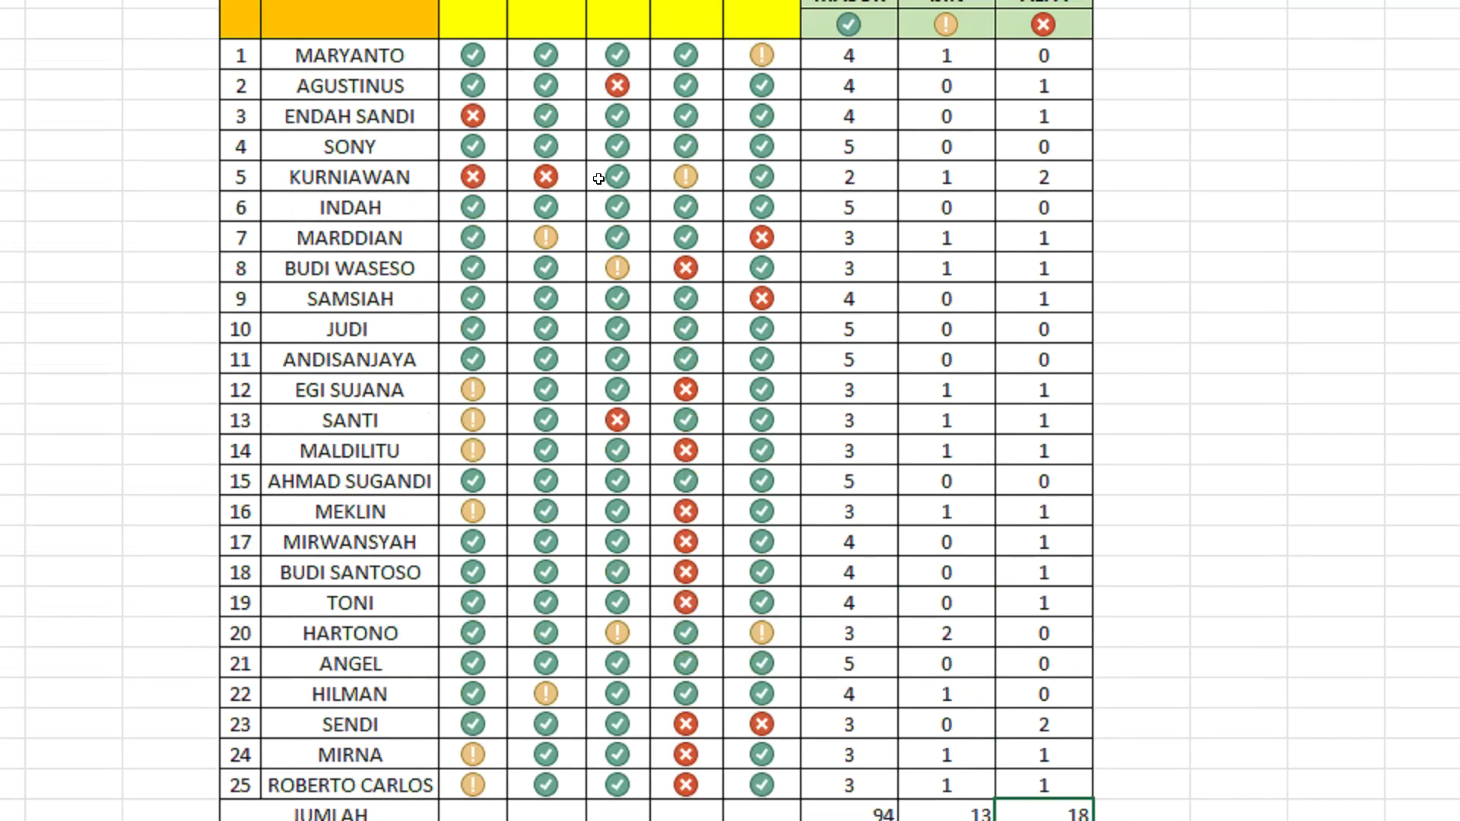